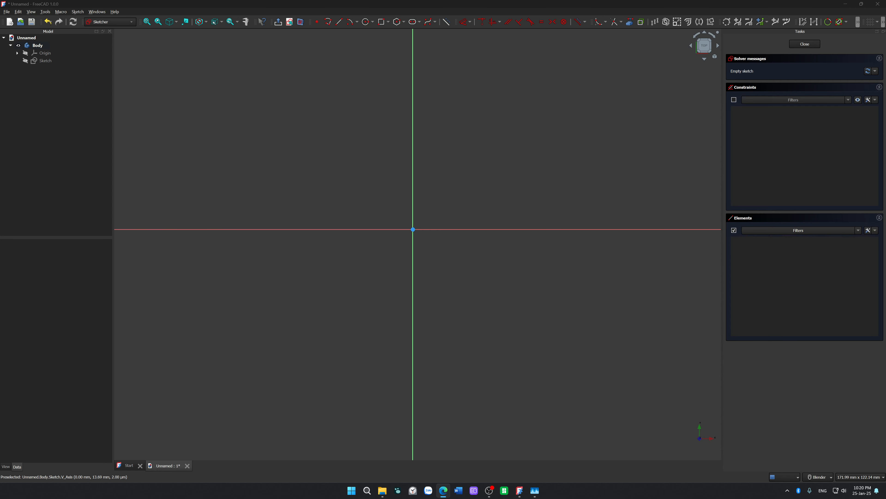
Sketch a rectangle centred on the origin, 48.50 mm wide and 136.6 mm high, and finish the sketch.
{"action": "left_click", "coordinate": [388, 22]}
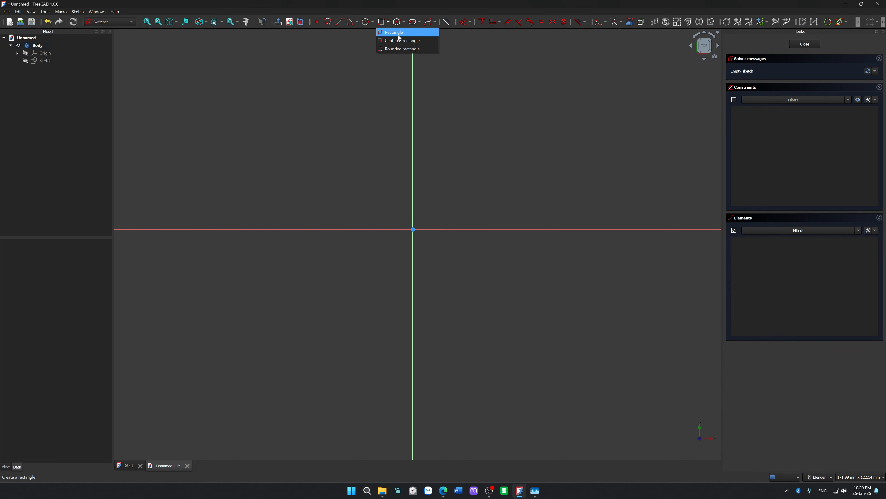
{"action": "left_click", "coordinate": [403, 41]}
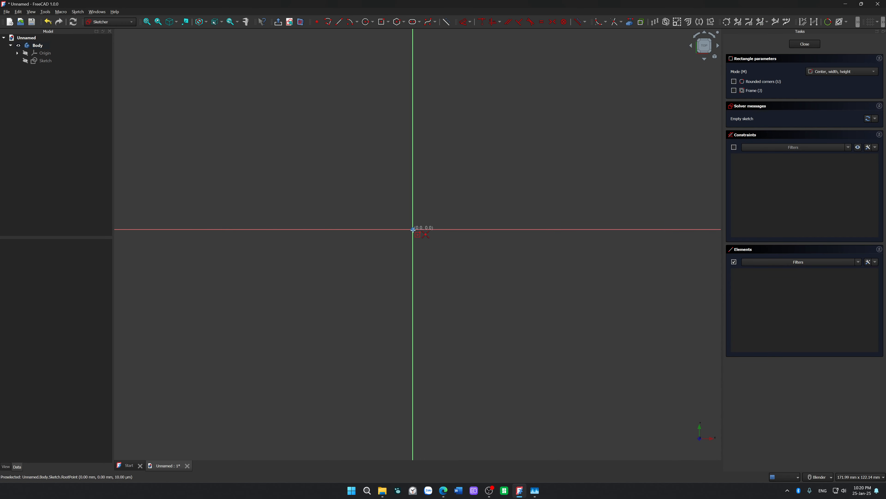
{"action": "left_click", "coordinate": [413, 230]}
{"action": "type", "text": "4"}
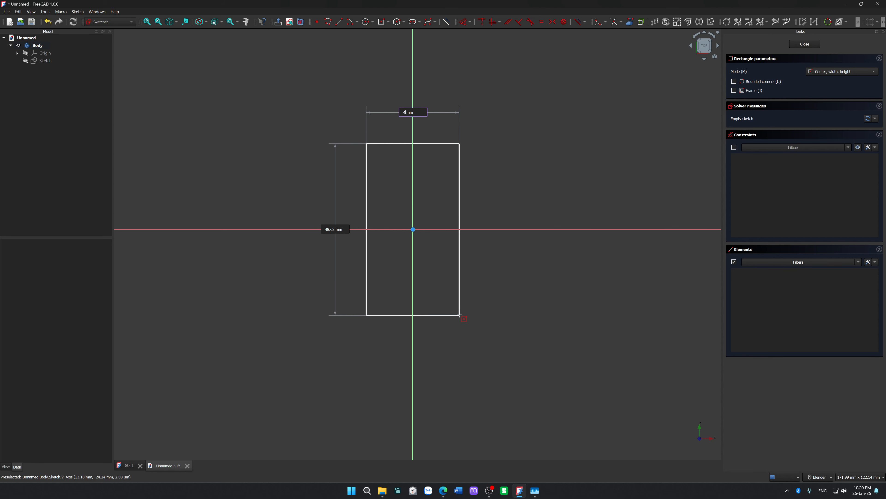
{"action": "type", "text": "8.50"}
{"action": "key", "text": "Tab"}
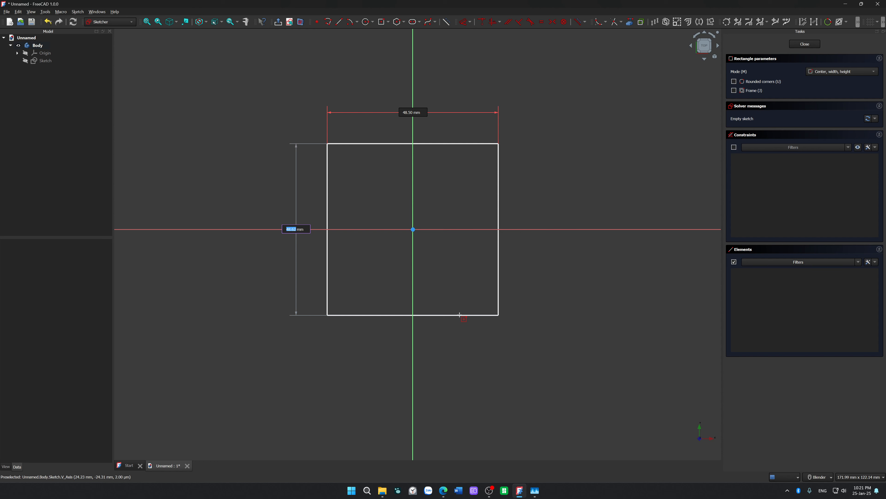
{"action": "type", "text": "136.6"}
{"action": "key", "text": "Return"}
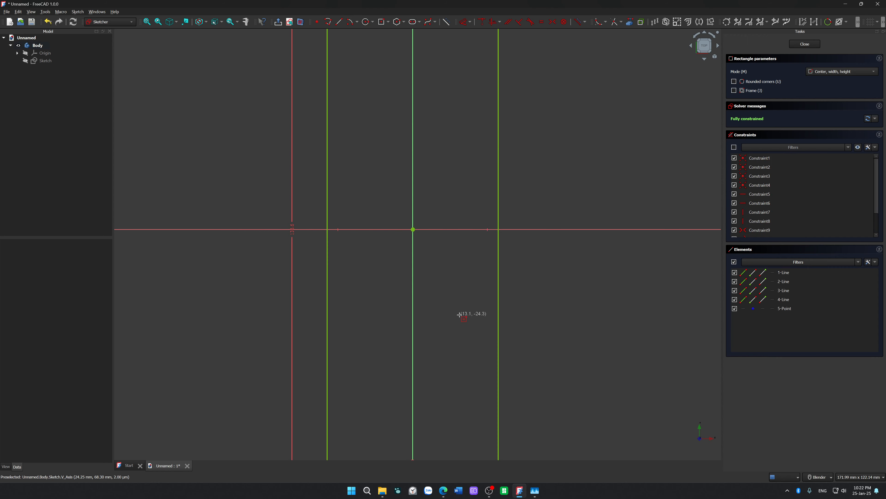
{"action": "scroll", "coordinate": [460, 314], "scroll_direction": "down", "scroll_amount": 3}
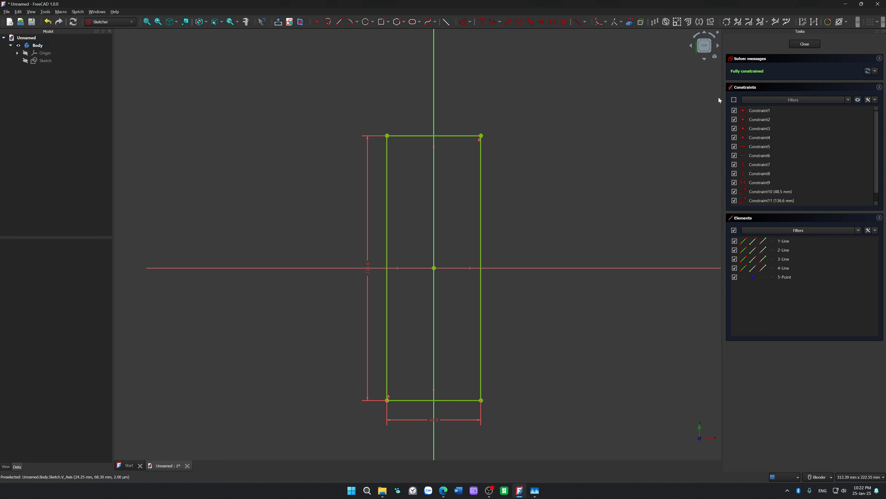
{"action": "left_click", "coordinate": [805, 43]}
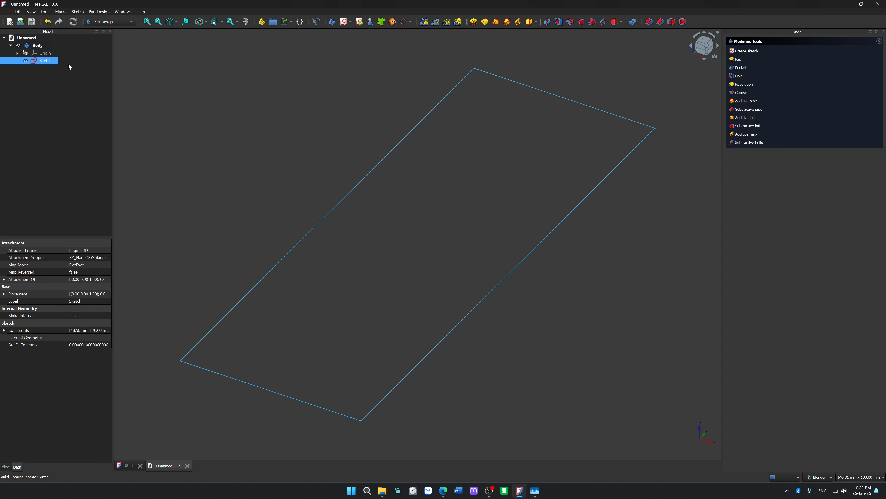
Rename the rectangle sketch as topProfile.
{"action": "left_click", "coordinate": [59, 77]}
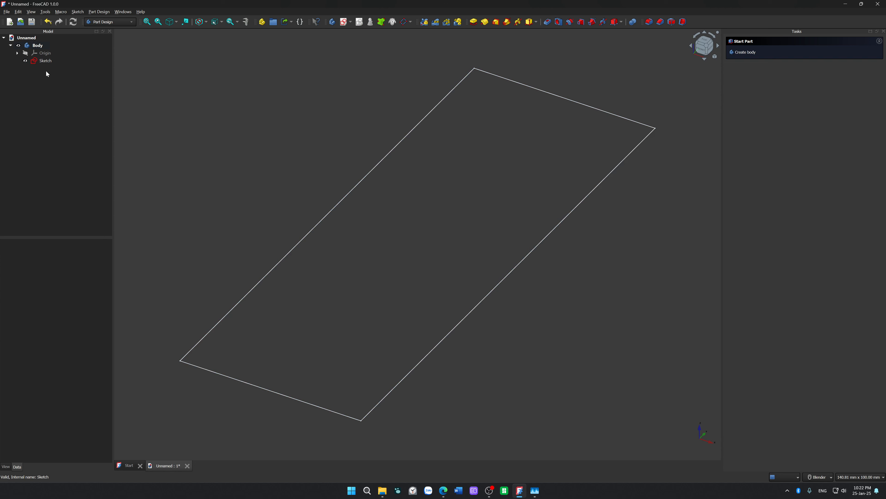
{"action": "left_click", "coordinate": [46, 62]}
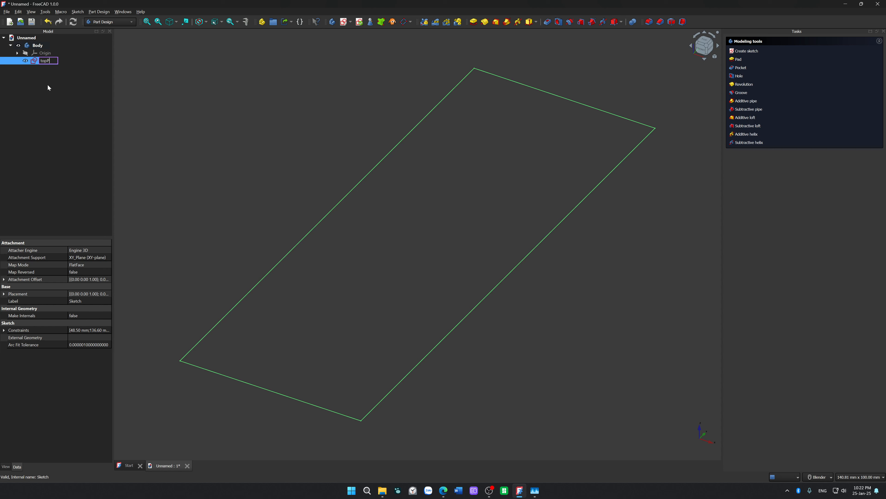
{"action": "key", "text": "Return"}
Pad the topProfile sketch to a length of 17.30 mm.
{"action": "left_click", "coordinate": [474, 22]}
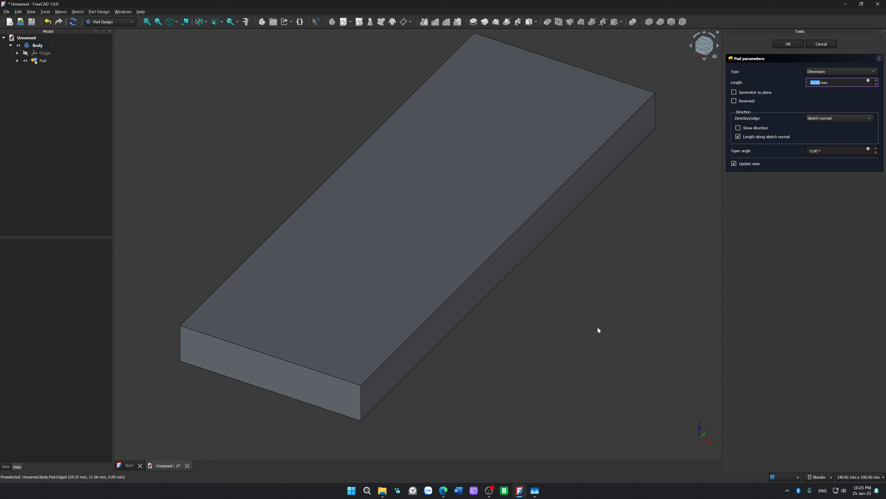
{"action": "type", "text": "17.30"}
{"action": "key", "text": "Return"}
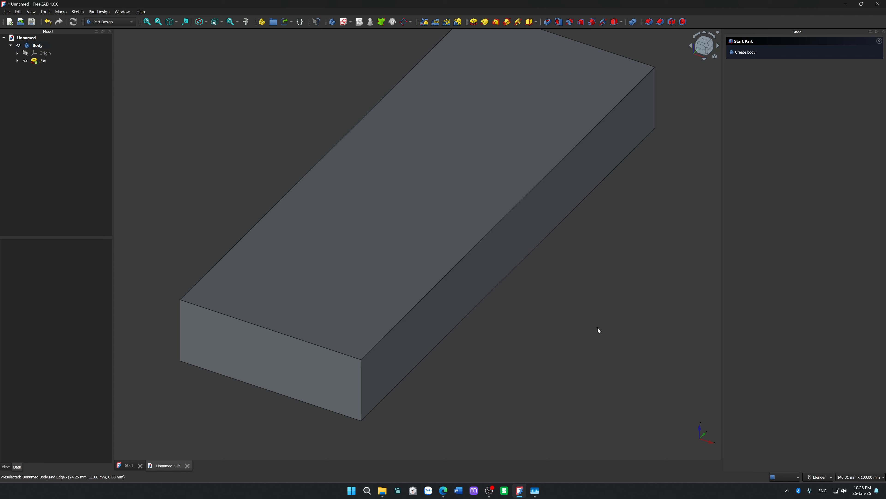
Rename the pad feature as dockThickness.
{"action": "left_click", "coordinate": [64, 62]}
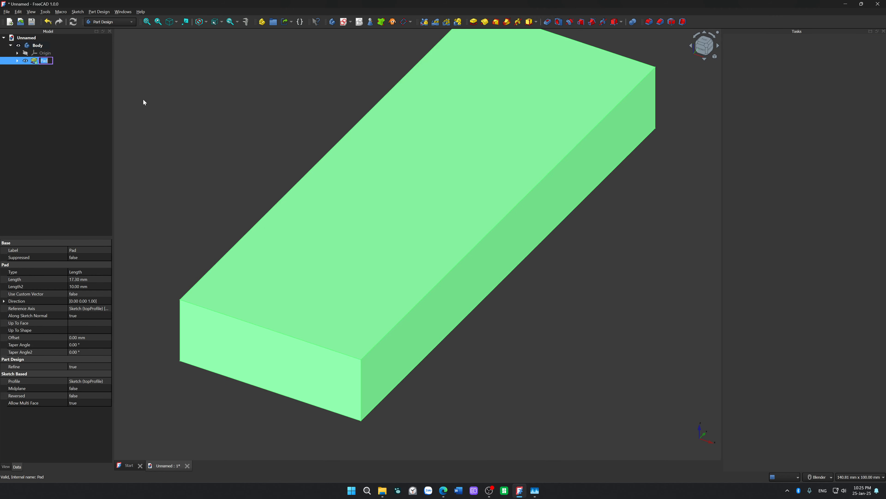
{"action": "type", "text": "maxThick"}
{"action": "type", "text": "ness"}
{"action": "key", "text": "Return"}
{"action": "scroll", "coordinate": [176, 103], "scroll_direction": "down", "scroll_amount": 5}
{"action": "left_click", "coordinate": [175, 104]}
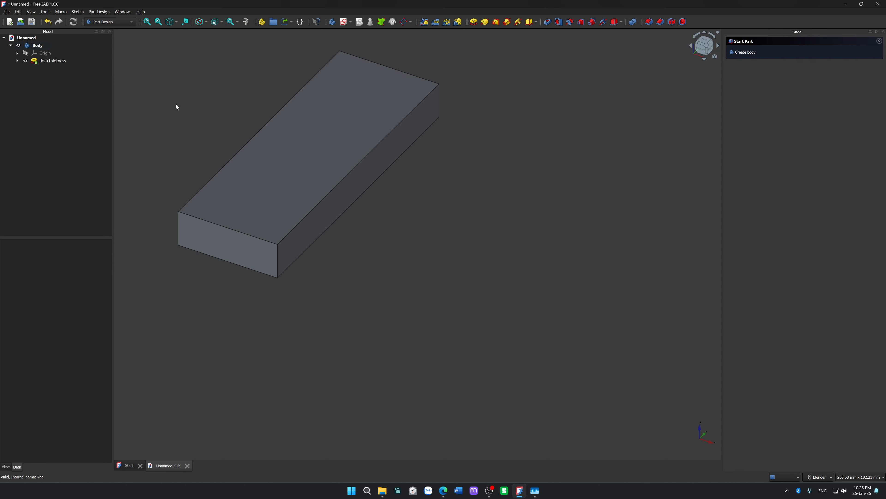
Create a datum plane attached flat to the block's bottom face with zero offset.
{"action": "middle_click_drag", "start_coordinate": [175, 104], "coordinate": [358, 175], "text": "shift"}
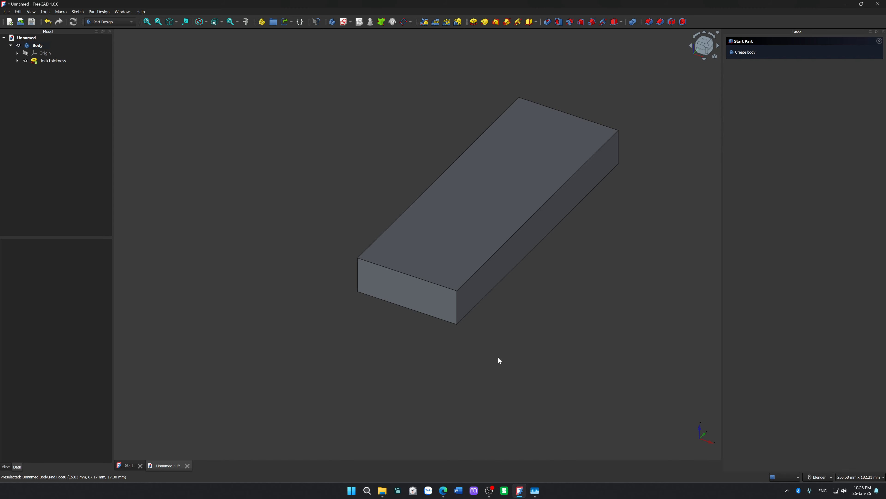
{"action": "middle_click_drag", "start_coordinate": [499, 360], "coordinate": [475, 259]}
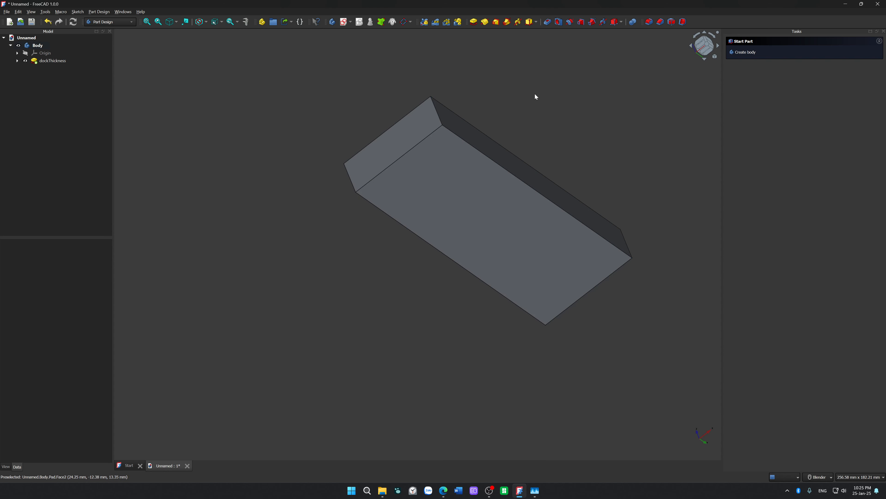
{"action": "left_click", "coordinate": [444, 149]}
{"action": "left_click", "coordinate": [405, 23]}
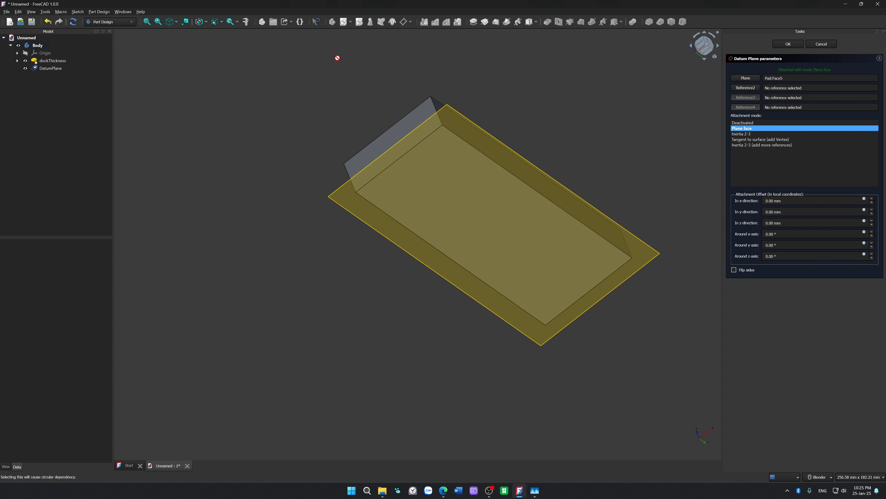
{"action": "left_click", "coordinate": [794, 41]}
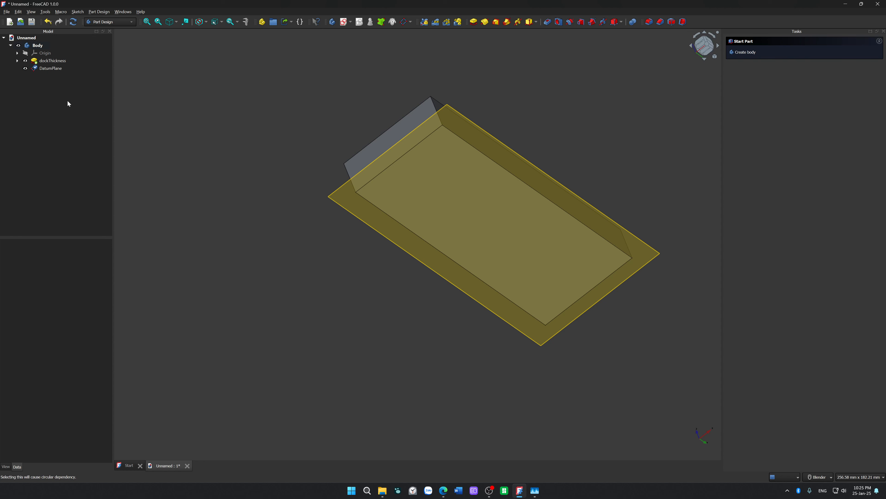
Rename the datum plane as bottomPlane.
{"action": "left_click", "coordinate": [51, 68]}
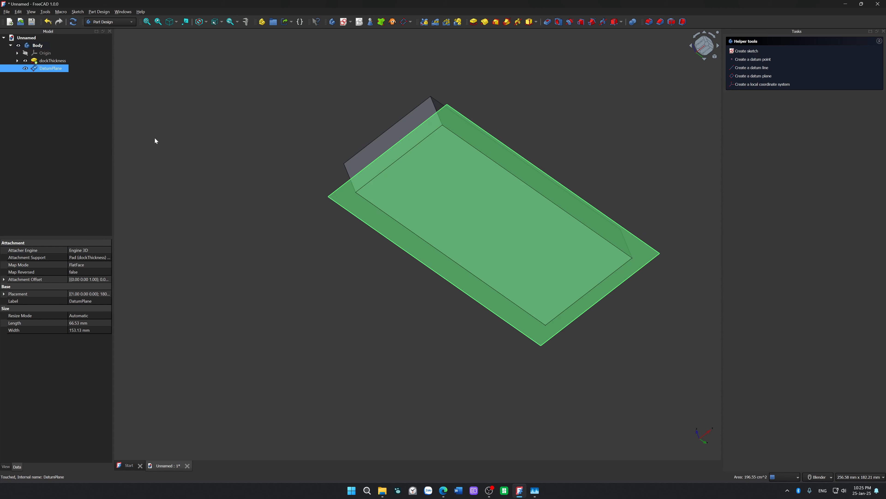
{"action": "key", "text": "F2"}
{"action": "type", "text": "bottomPlane"}
{"action": "key", "text": "Return"}
{"action": "middle_click_drag", "start_coordinate": [241, 252], "coordinate": [267, 283]}
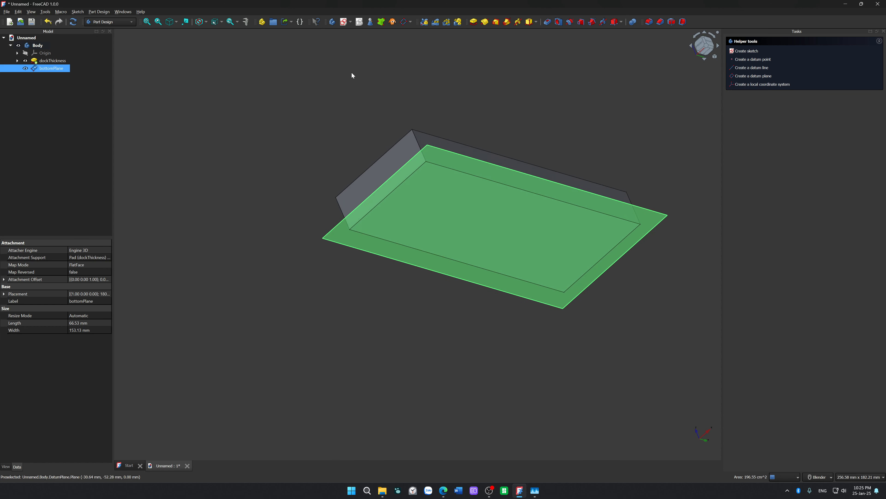
{"action": "left_click", "coordinate": [344, 22]}
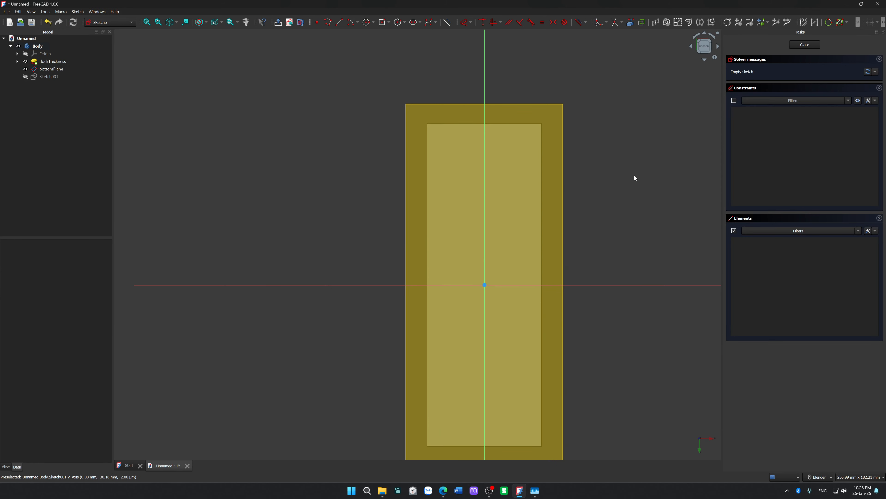
{"action": "mouse_move", "coordinate": [624, 149]}
{"action": "middle_mouse_down"}
{"action": "mouse_move", "coordinate": [578, 196]}
{"action": "mouse_move", "coordinate": [770, 59]}
{"action": "middle_mouse_up"}
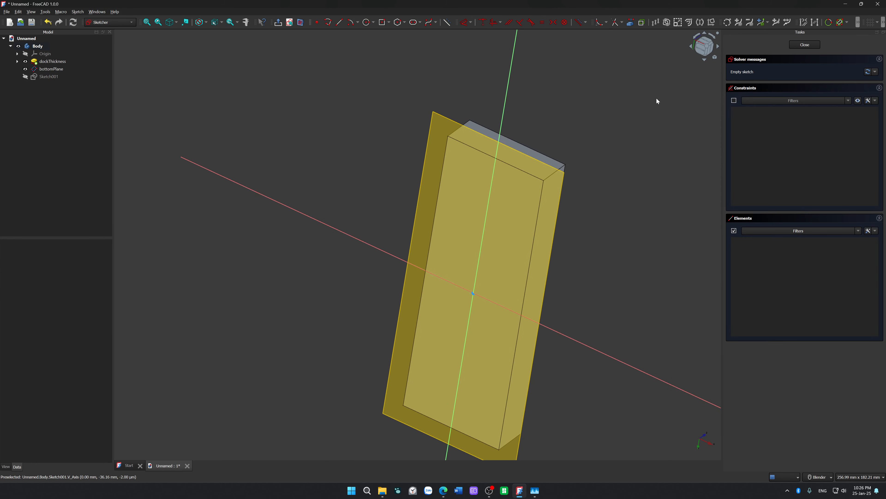
{"action": "middle_click_drag", "start_coordinate": [658, 101], "coordinate": [719, 94]}
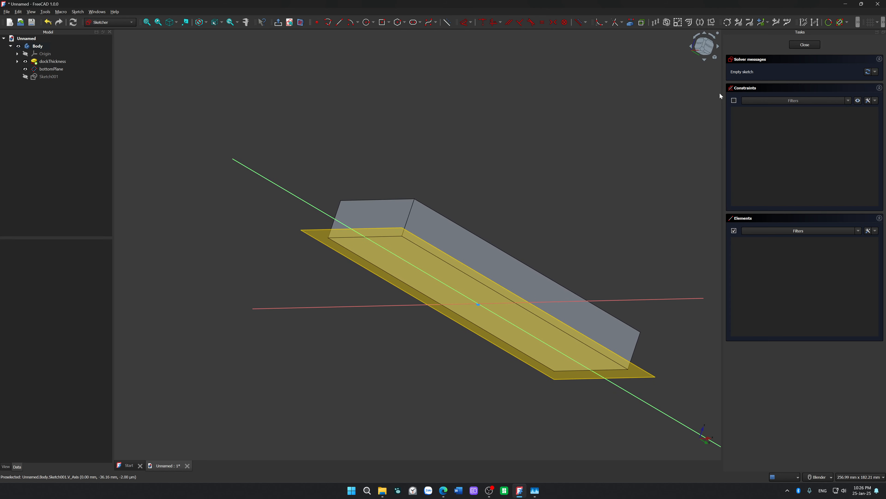
{"action": "left_click", "coordinate": [809, 46]}
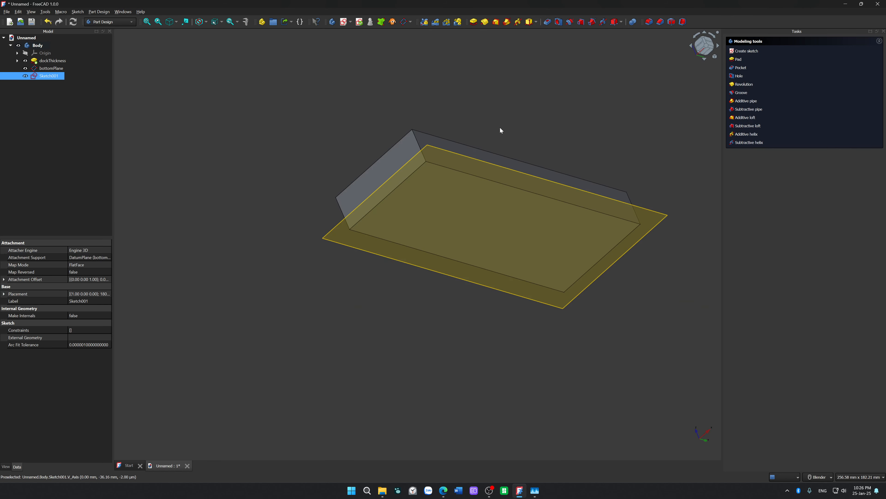
{"action": "key", "text": "Delete"}
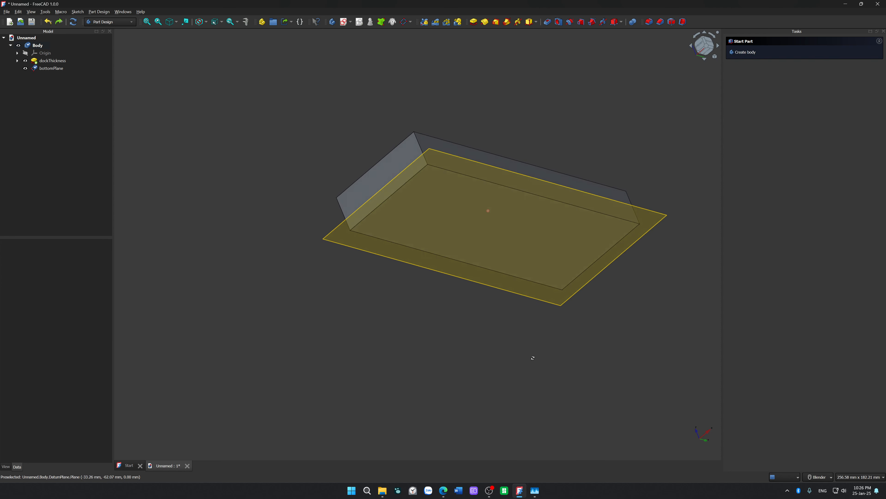
Create a sketch on bottomPlane and hide the datum plane.
{"action": "middle_click_drag", "start_coordinate": [530, 359], "coordinate": [461, 377]}
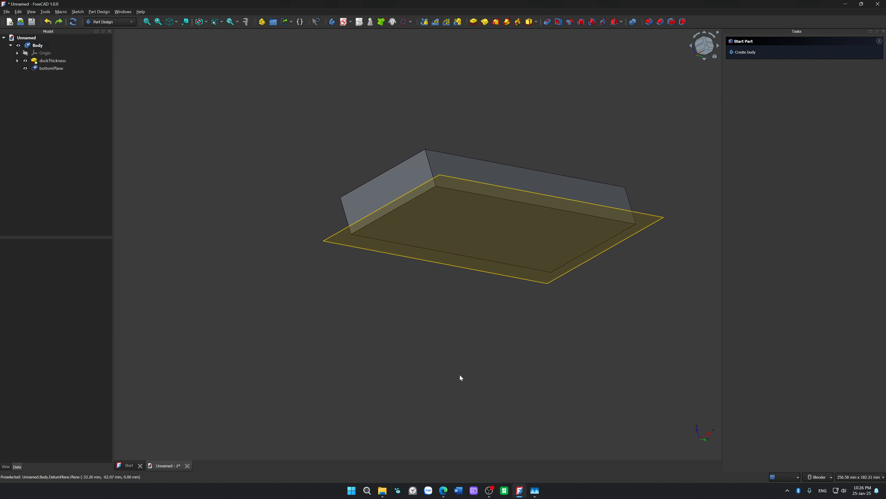
{"action": "left_click", "coordinate": [468, 188]}
{"action": "left_click", "coordinate": [468, 187]}
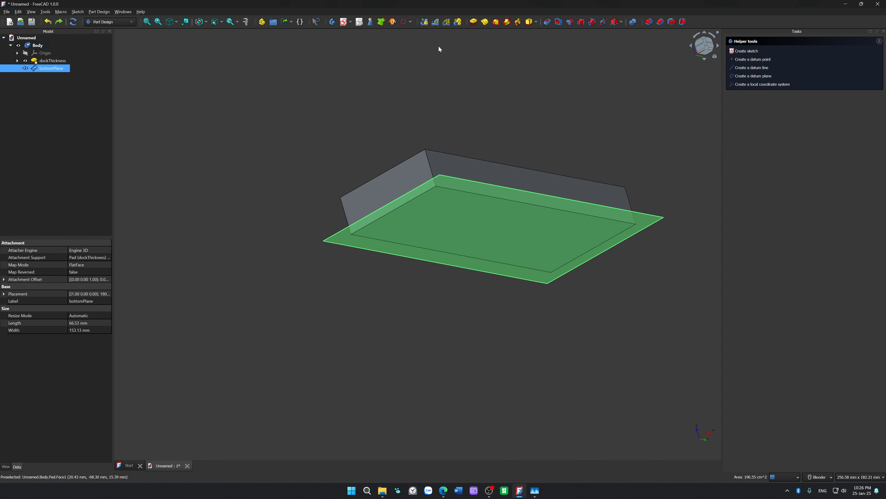
{"action": "left_click", "coordinate": [342, 23]}
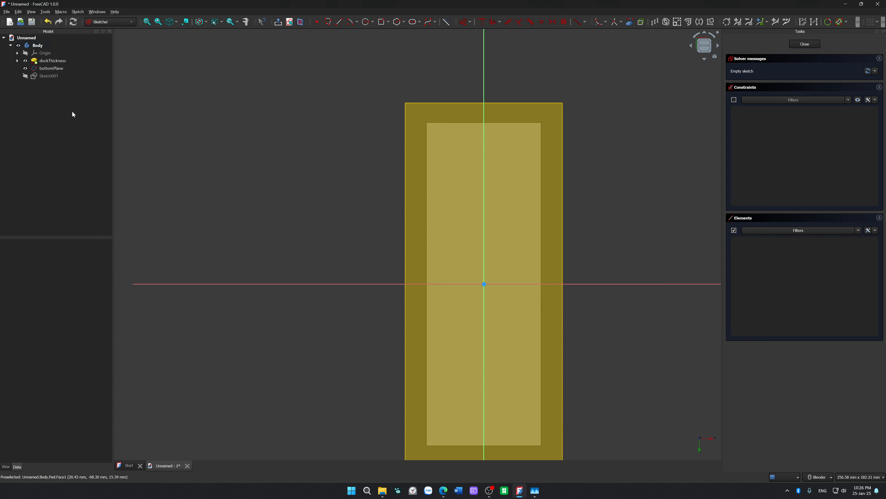
{"action": "left_click", "coordinate": [24, 68]}
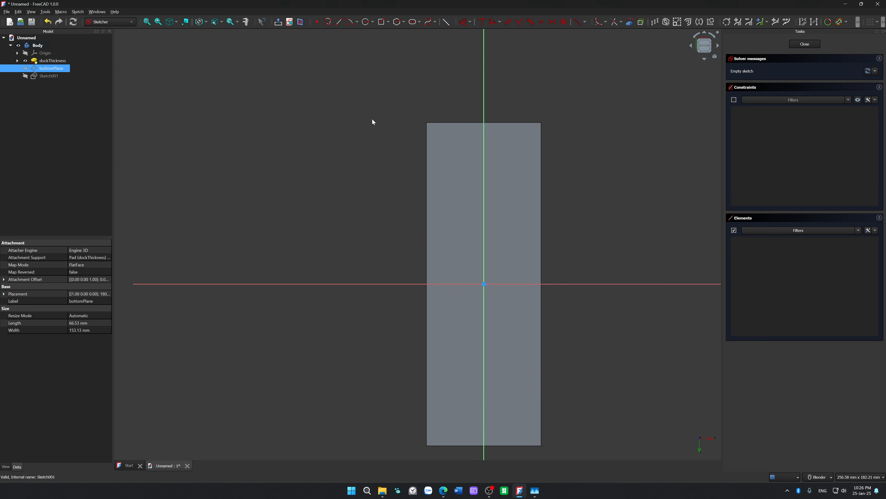
Project one short edge and both long edges of the block's bottom face into the sketch as external geometry.
{"action": "left_click", "coordinate": [630, 21]}
{"action": "scroll", "coordinate": [543, 118], "scroll_direction": "up", "scroll_amount": 5}
{"action": "left_click", "coordinate": [511, 131]}
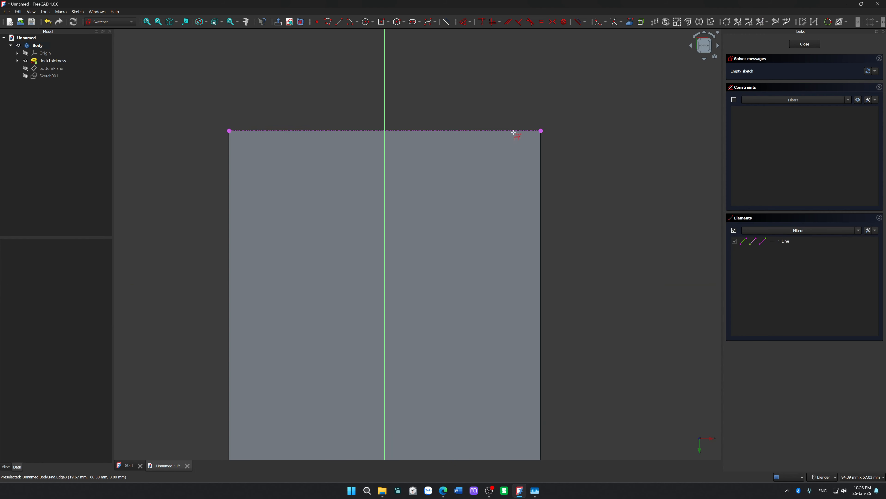
{"action": "left_click", "coordinate": [542, 162]}
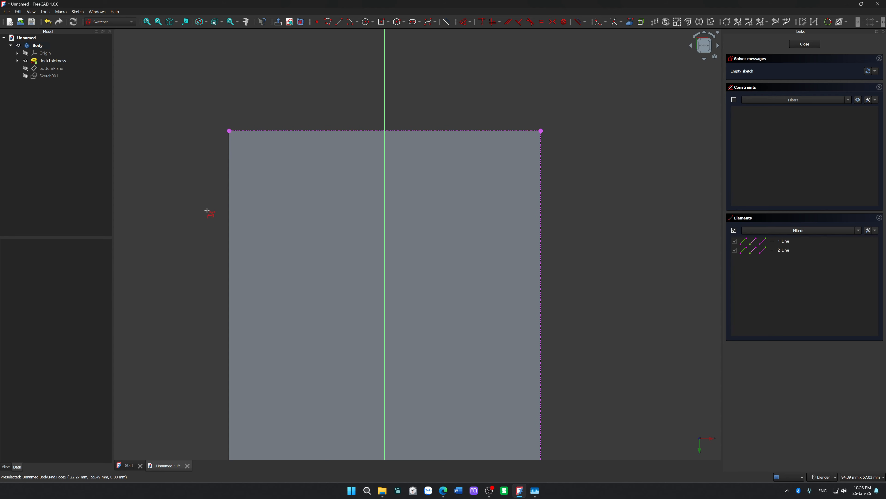
{"action": "left_click", "coordinate": [229, 212]}
{"action": "scroll", "coordinate": [356, 213], "scroll_direction": "down", "scroll_amount": 5}
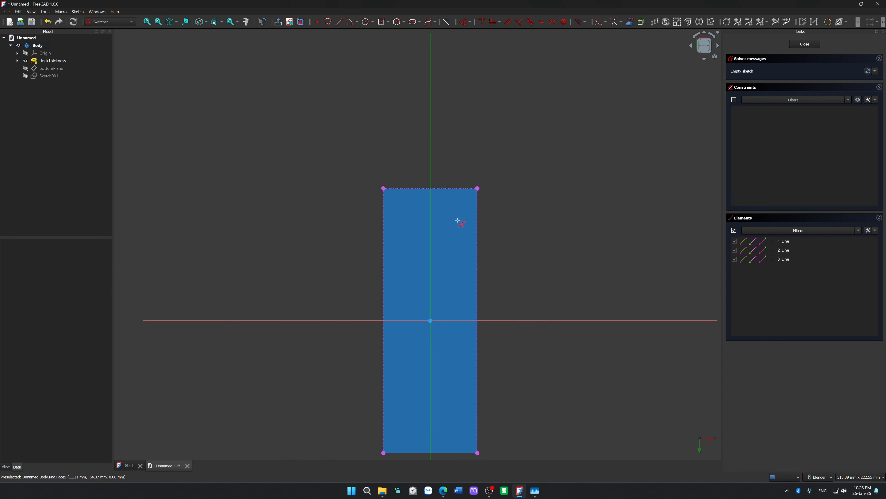
Draw a rectangle across the vertical axis, about 11 mm from the projected short edge of the block.
{"action": "mouse_move", "coordinate": [517, 209]}
{"action": "middle_mouse_down"}
{"action": "mouse_move", "coordinate": [501, 202]}
{"action": "mouse_move", "coordinate": [583, 255]}
{"action": "mouse_move", "coordinate": [489, 332]}
{"action": "middle_mouse_up"}
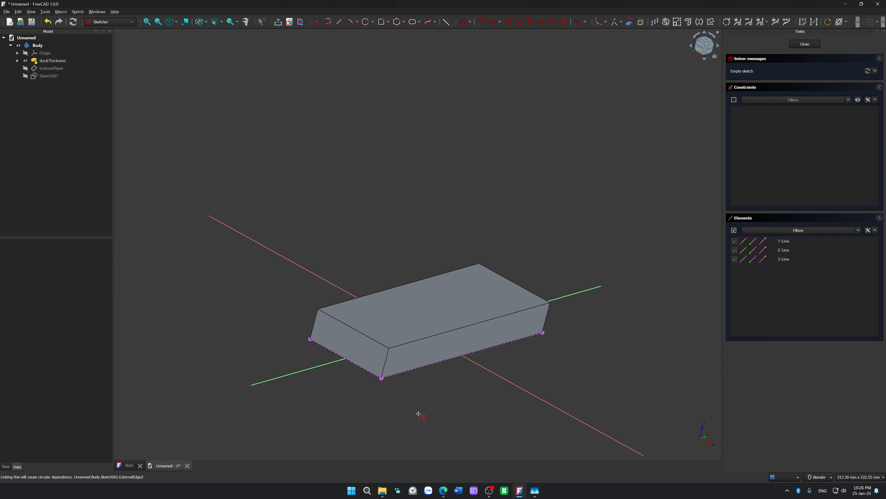
{"action": "middle_click_drag", "start_coordinate": [418, 414], "coordinate": [396, 330]}
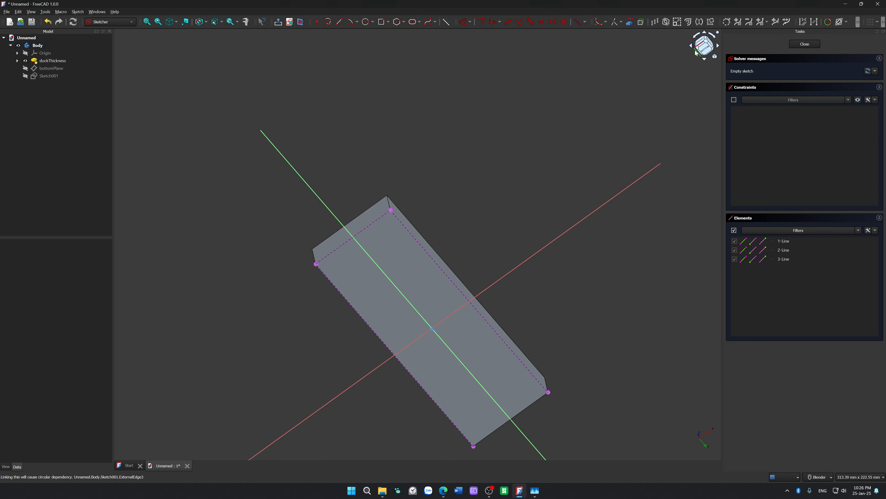
{"action": "left_click", "coordinate": [703, 46]}
{"action": "scroll", "coordinate": [390, 222], "scroll_direction": "up", "scroll_amount": 1}
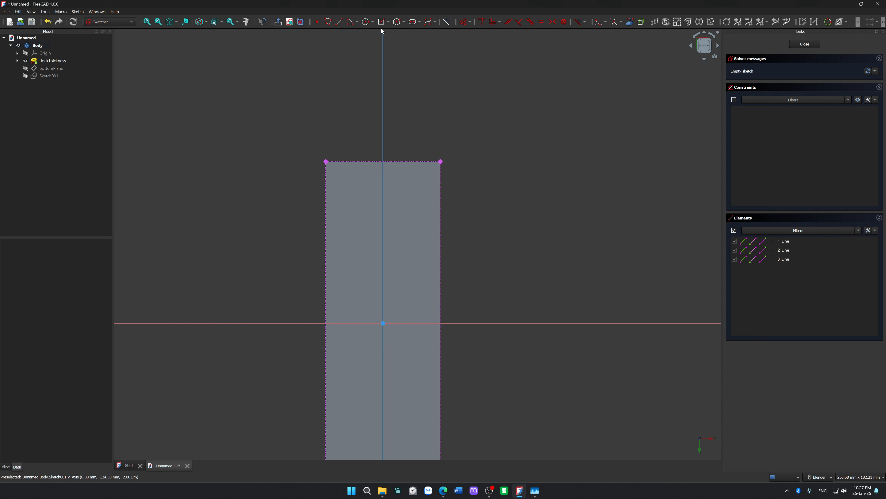
{"action": "left_click", "coordinate": [388, 22]}
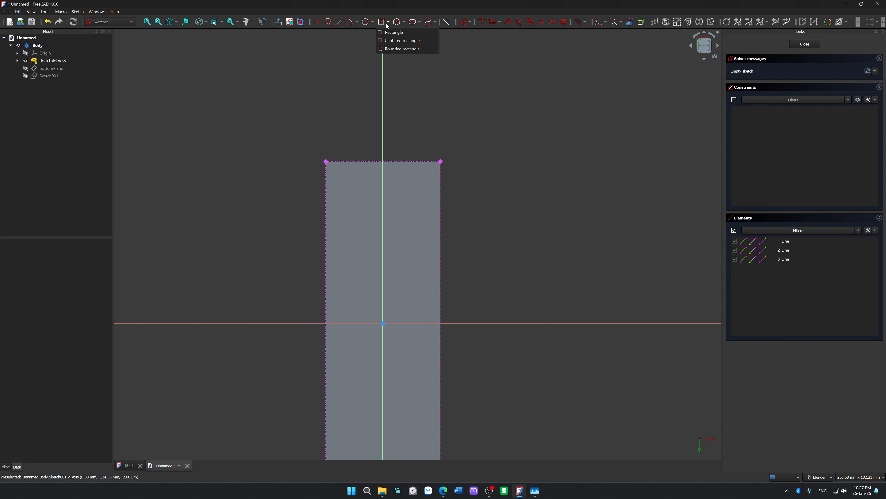
{"action": "left_click", "coordinate": [399, 33]}
{"action": "left_click", "coordinate": [351, 187]}
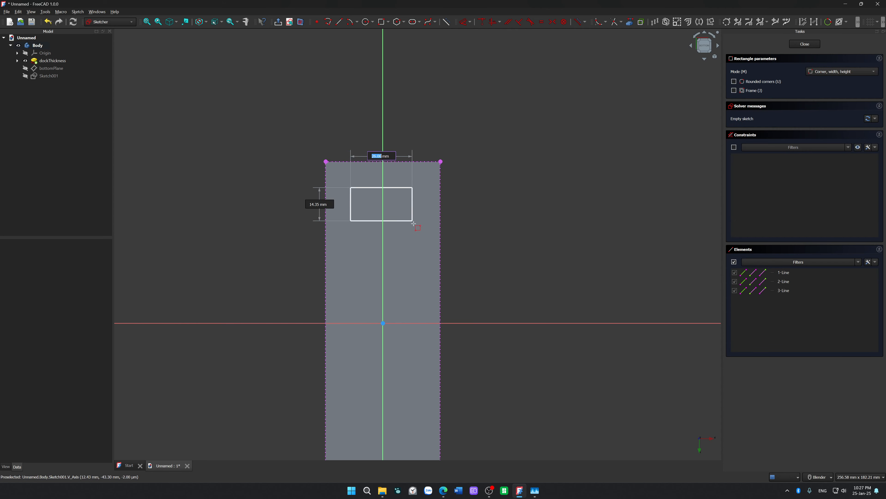
{"action": "left_click", "coordinate": [419, 233]}
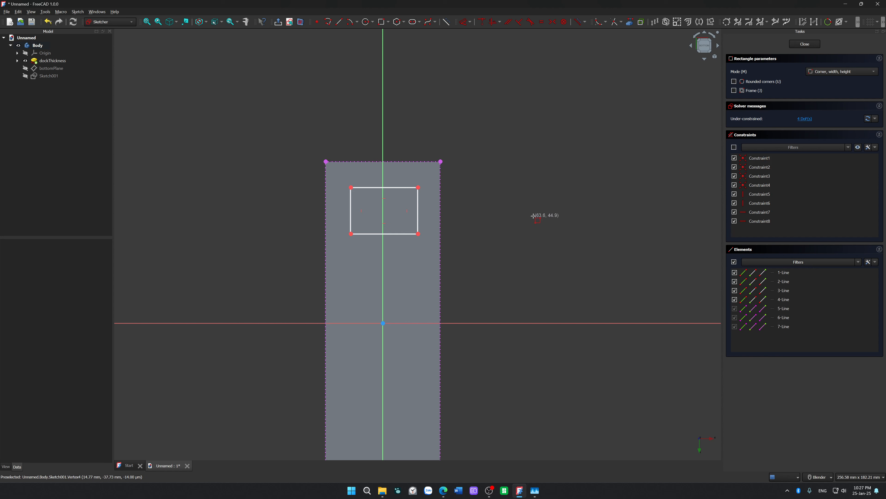
{"action": "key", "text": "Escape"}
Constrain the distance between the rectangle's upper edge and the projected short edge to 7 mm.
{"action": "left_click", "coordinate": [395, 190]}
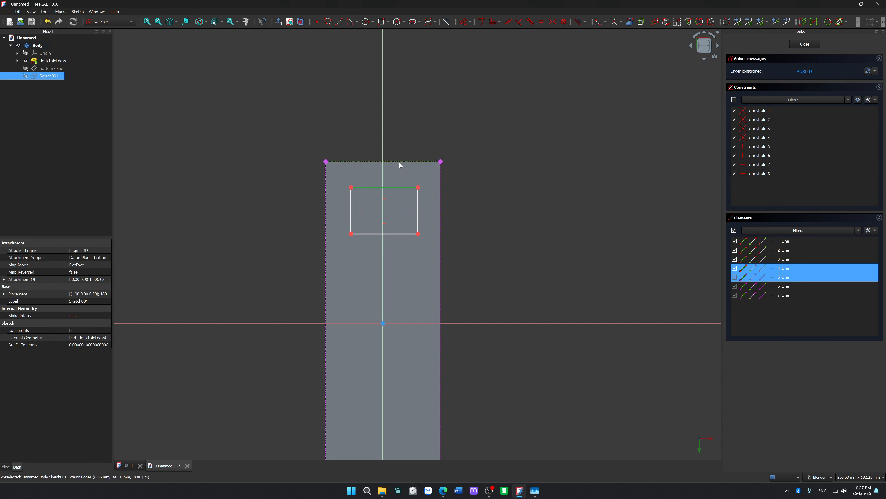
{"action": "key", "text": "d"}
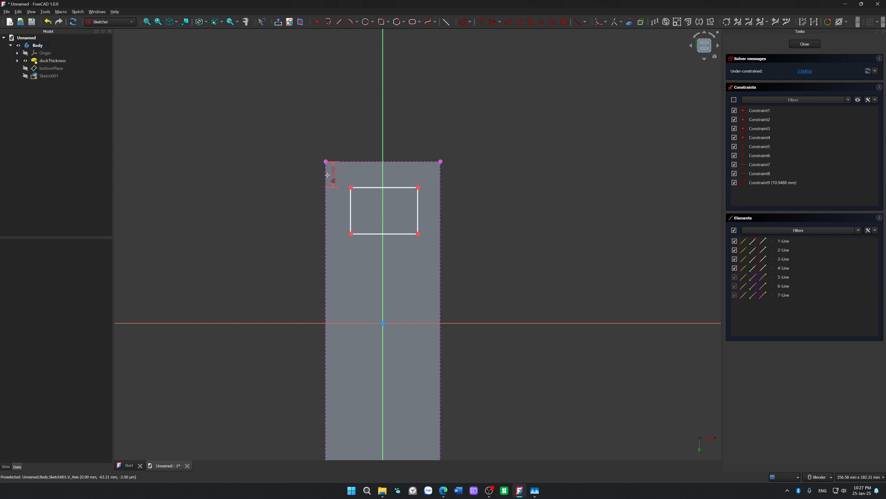
{"action": "left_click", "coordinate": [324, 161]}
{"action": "left_click", "coordinate": [344, 169]}
{"action": "type", "text": "7"}
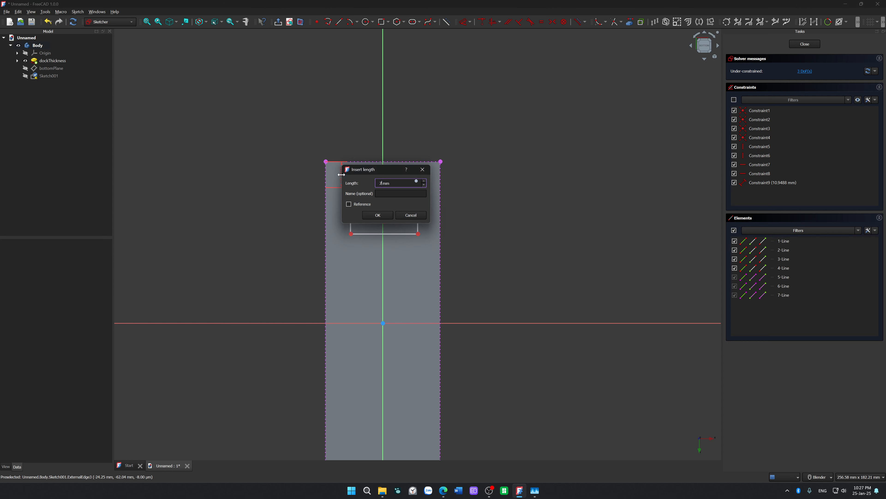
{"action": "key", "text": "Return"}
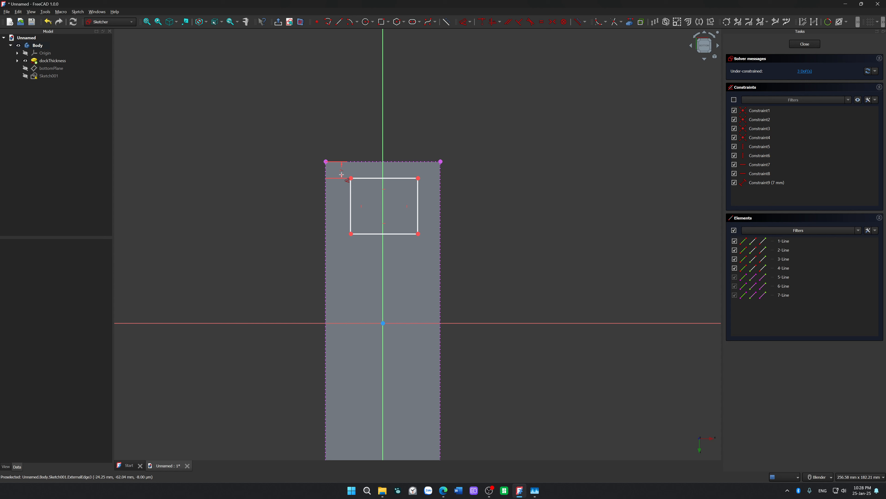
Constrain the rectangle's right side to 6 mm from the block's right projected long edge.
{"action": "left_click", "coordinate": [419, 196]}
{"action": "left_click", "coordinate": [439, 196]}
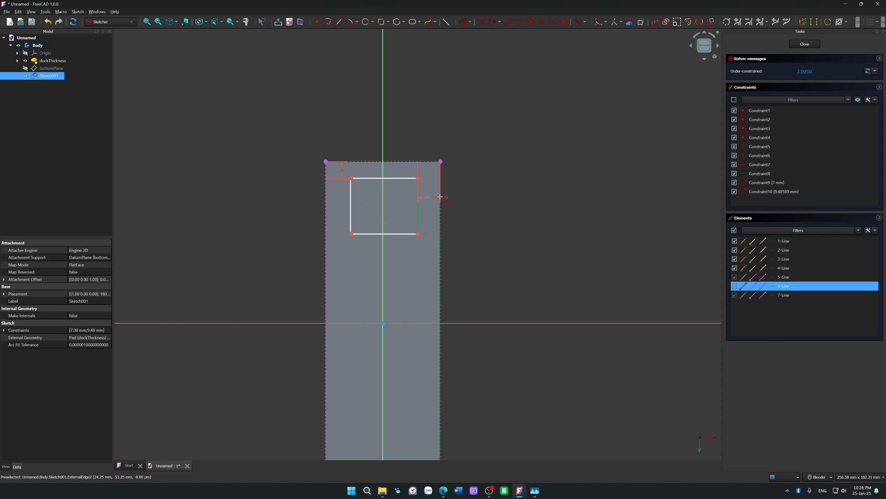
{"action": "left_click", "coordinate": [427, 172]}
{"action": "type", "text": "6"}
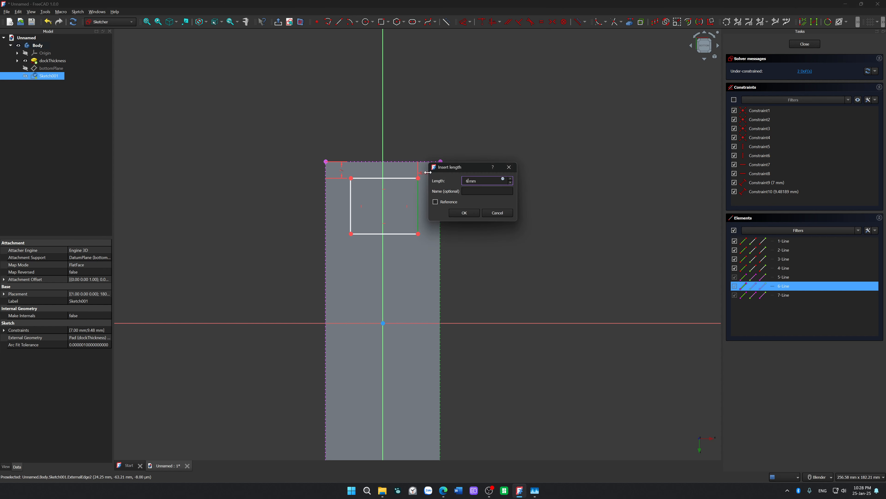
{"action": "key", "text": "Return"}
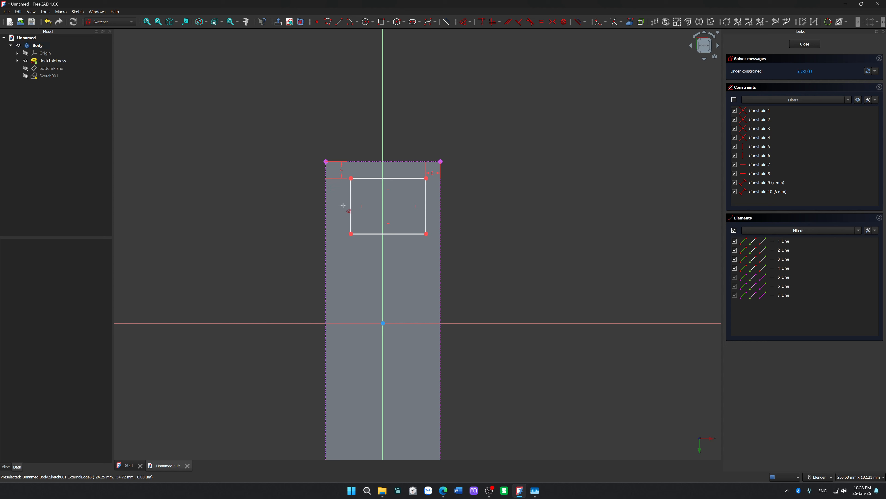
Constrain the rectangle's left side to 6 mm from the block's left projected long edge.
{"action": "left_click", "coordinate": [351, 205]}
{"action": "left_click", "coordinate": [325, 204]}
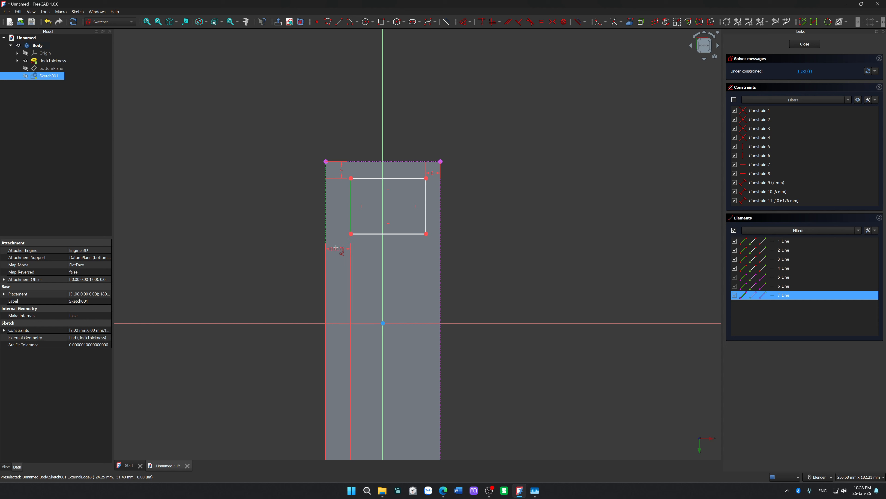
{"action": "left_click", "coordinate": [339, 239]}
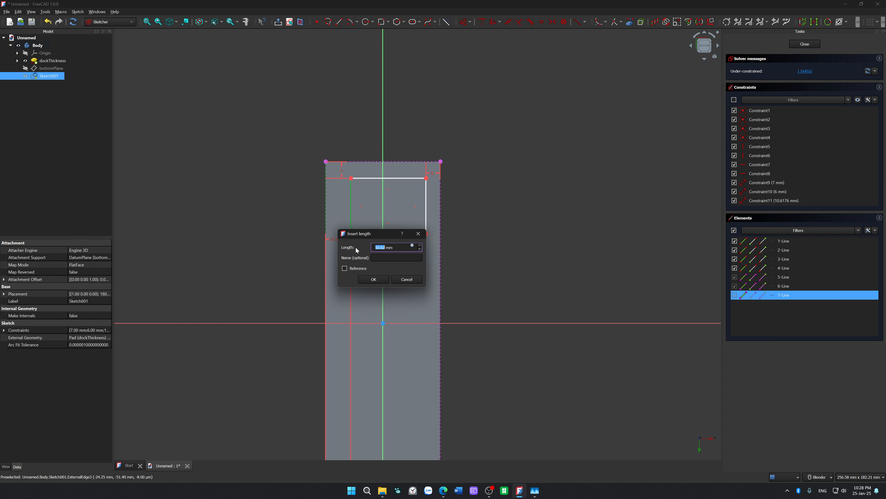
{"action": "type", "text": "6"}
{"action": "key", "text": "Return"}
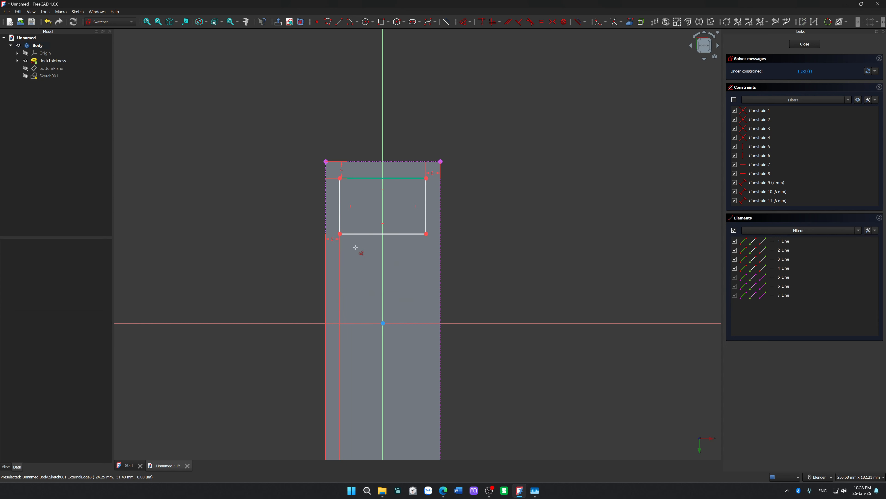
{"action": "right_click", "coordinate": [480, 220]}
Try to dimension the rectangle's upper edge to a length of 16 mm.
{"action": "left_click", "coordinate": [414, 179]}
{"action": "key", "text": "d"}
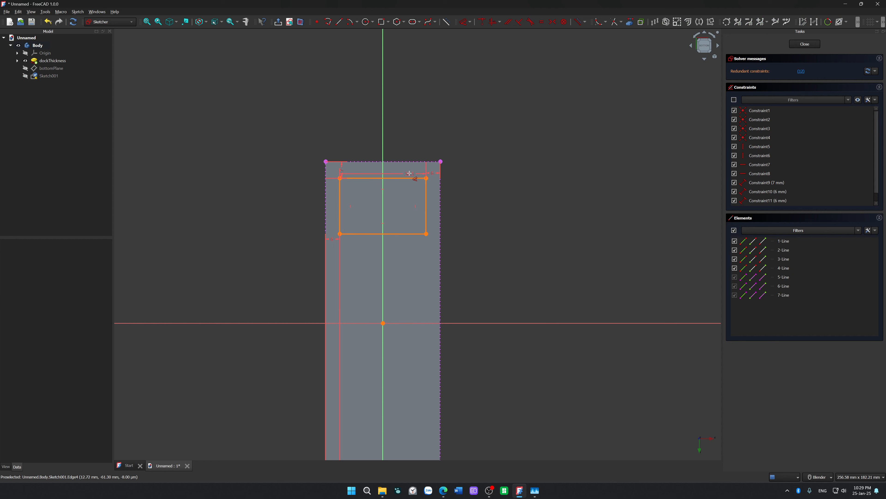
{"action": "left_click", "coordinate": [398, 171]}
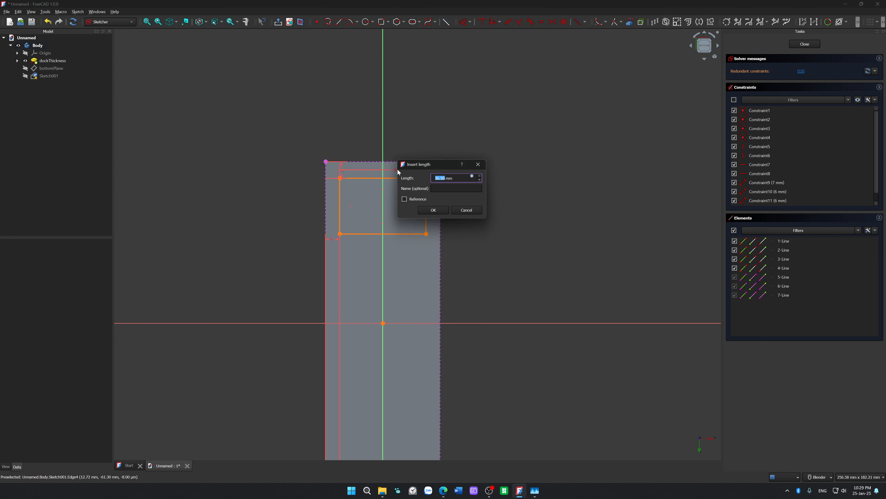
{"action": "type", "text": "16"}
{"action": "key", "text": "Return"}
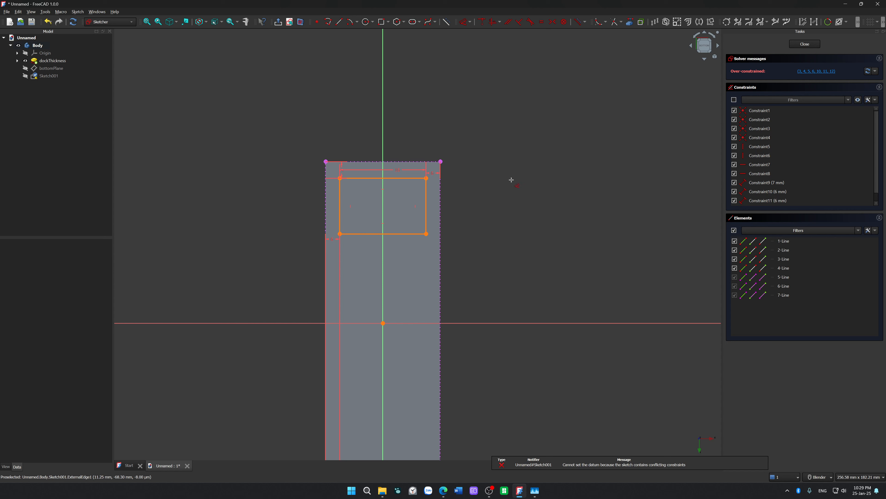
{"action": "scroll", "coordinate": [473, 221], "scroll_direction": "down", "scroll_amount": 4}
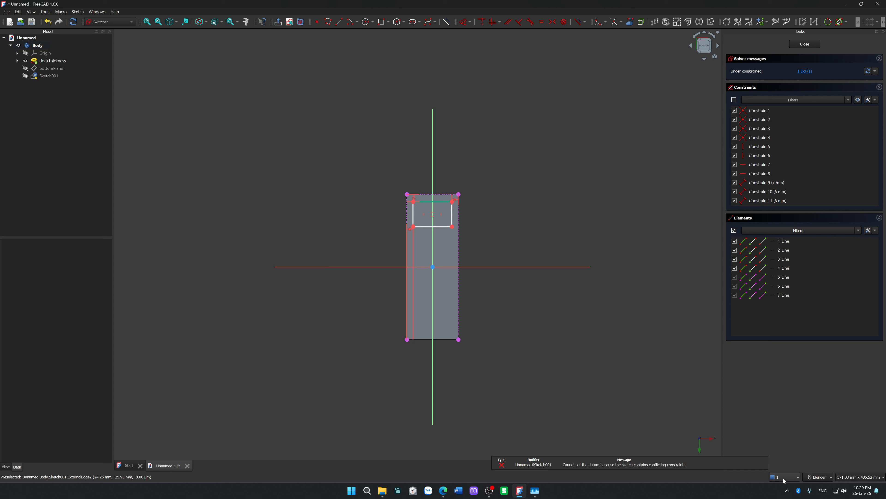
{"action": "scroll", "coordinate": [445, 214], "scroll_direction": "up", "scroll_amount": 5}
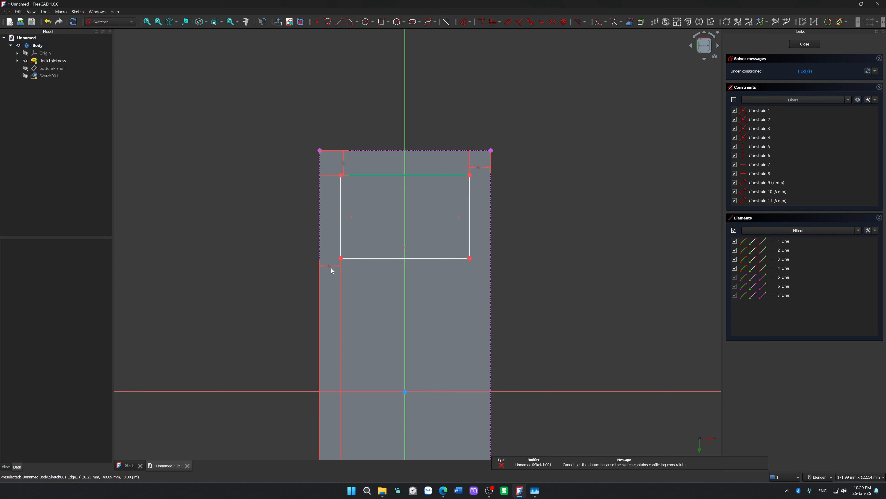
Try replacing the left 6 mm distance constraint with a length dimension on the rectangle's upper edge, and undo the change.
{"action": "left_click", "coordinate": [330, 271]}
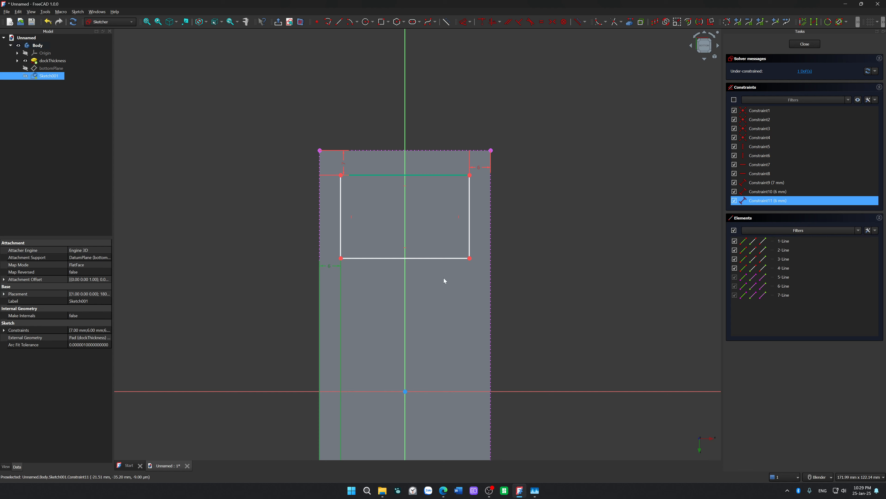
{"action": "key", "text": "Delete"}
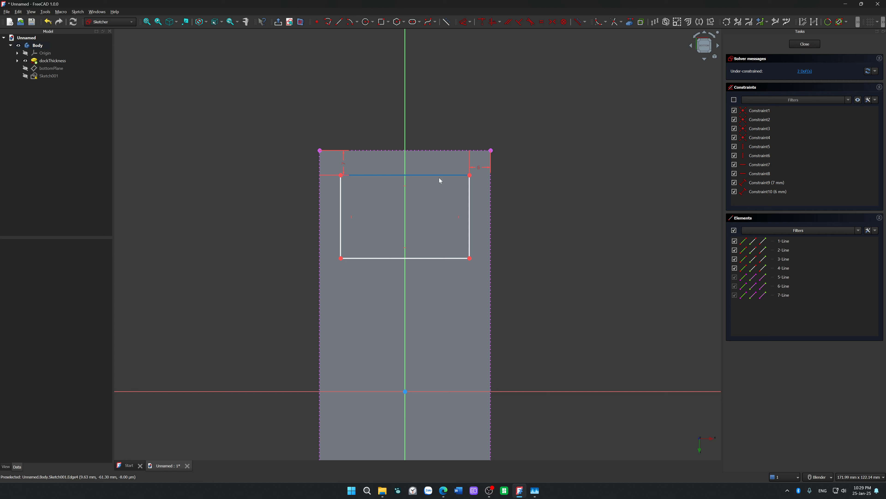
{"action": "left_click", "coordinate": [439, 176]}
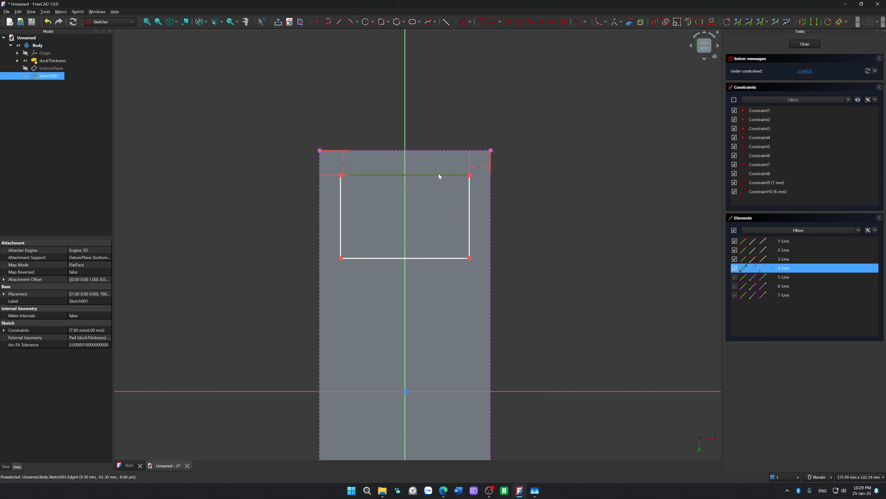
{"action": "key", "text": "d"}
{"action": "left_click", "coordinate": [436, 164]}
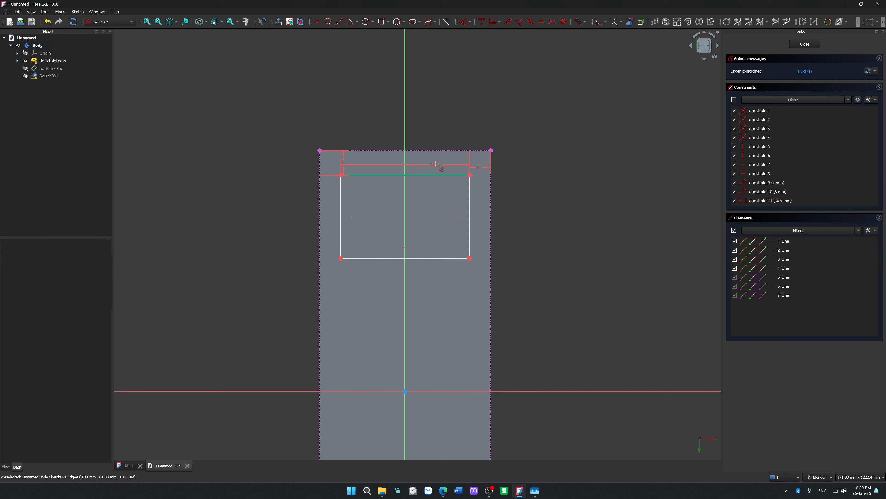
{"action": "key", "text": "ctrl+z"}
Dimension the rectangle's right side to 16 mm and move the left 6 mm dimension up close to the rectangle.
{"action": "left_click", "coordinate": [470, 220]}
{"action": "left_click", "coordinate": [459, 218]}
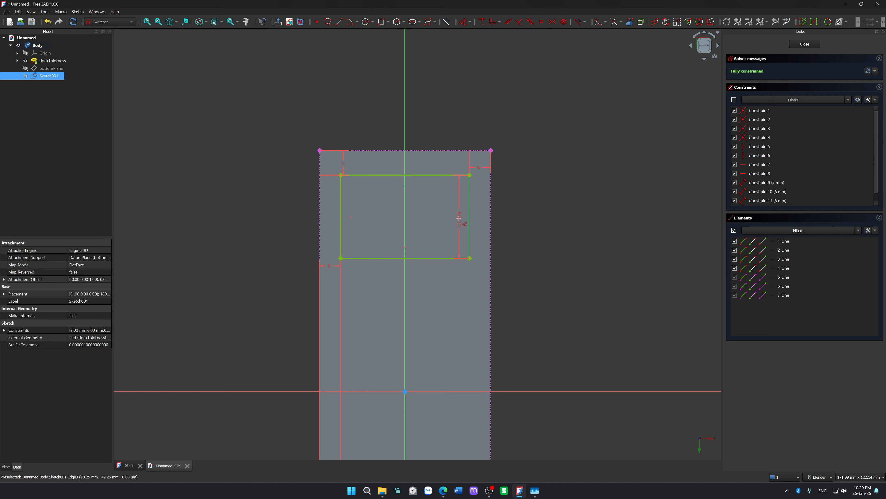
{"action": "left_click_drag", "start_coordinate": [459, 218], "coordinate": [480, 222]}
{"action": "double_click", "coordinate": [480, 223]}
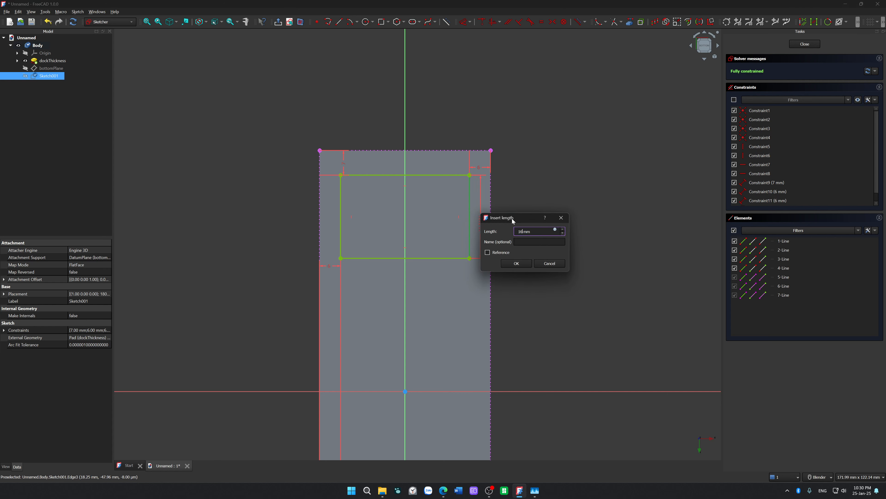
{"action": "key", "text": "Return"}
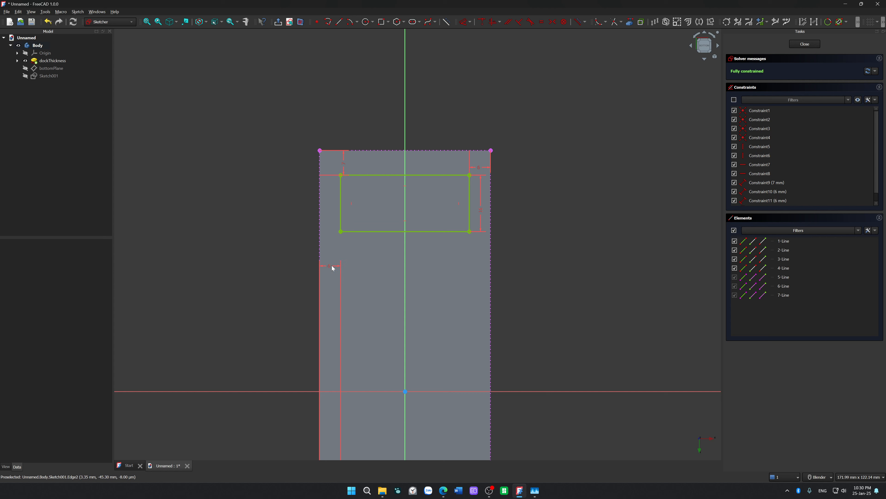
{"action": "left_click_drag", "start_coordinate": [328, 267], "coordinate": [328, 237]}
{"action": "scroll", "coordinate": [479, 285], "scroll_direction": "down", "scroll_amount": 1}
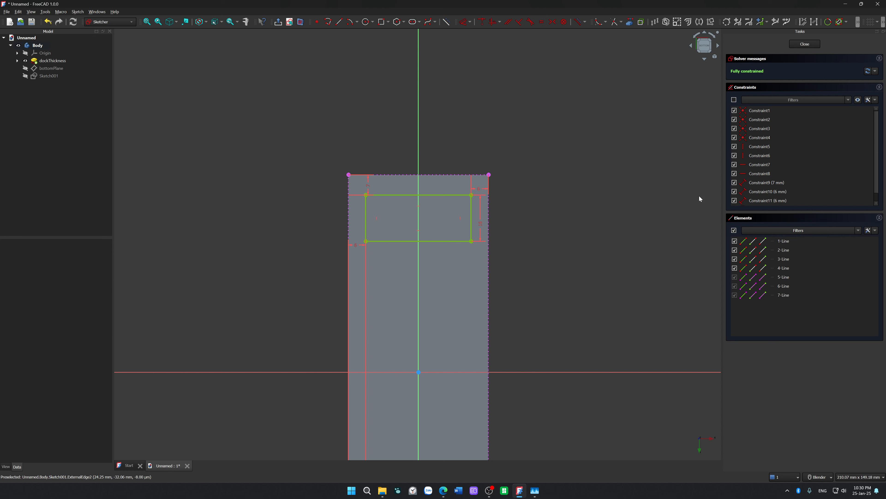
Leave the sketch on the bottom plane and reopen it for editing.
{"action": "left_click", "coordinate": [813, 46]}
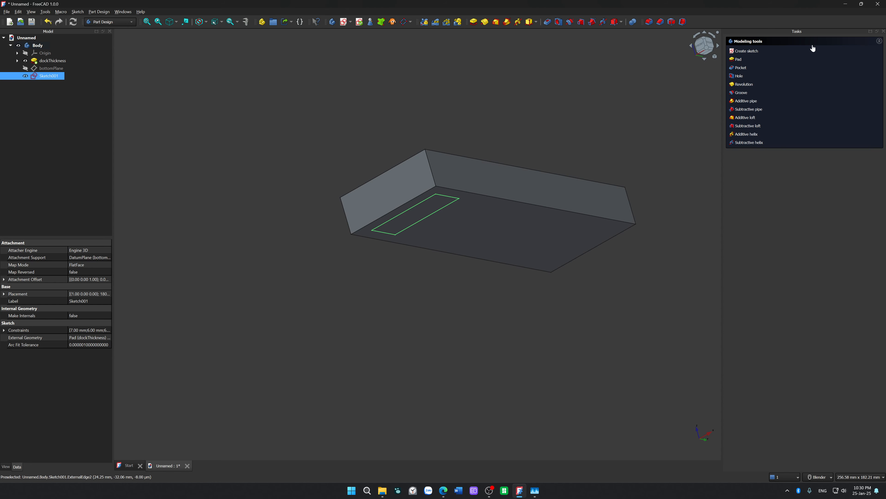
{"action": "double_click", "coordinate": [49, 76]}
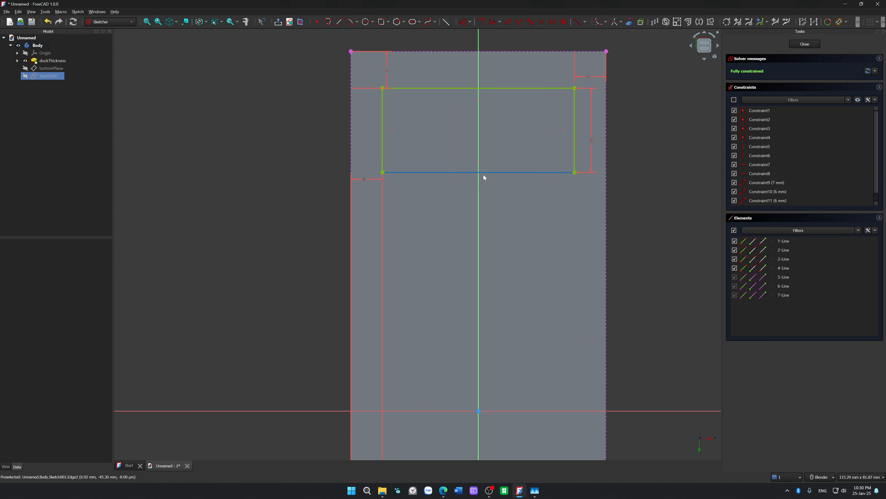
{"action": "scroll", "coordinate": [444, 103], "scroll_direction": "up", "scroll_amount": 4}
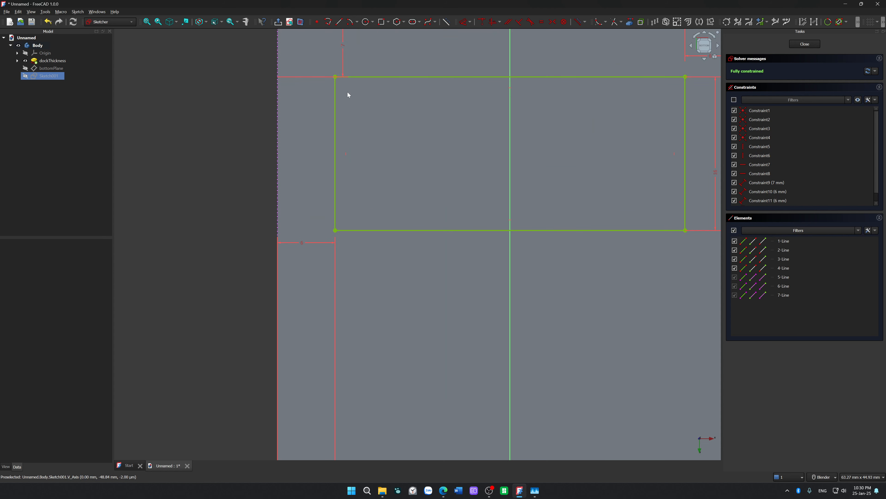
{"action": "middle_click_drag", "start_coordinate": [428, 97], "coordinate": [332, 208], "text": "shift"}
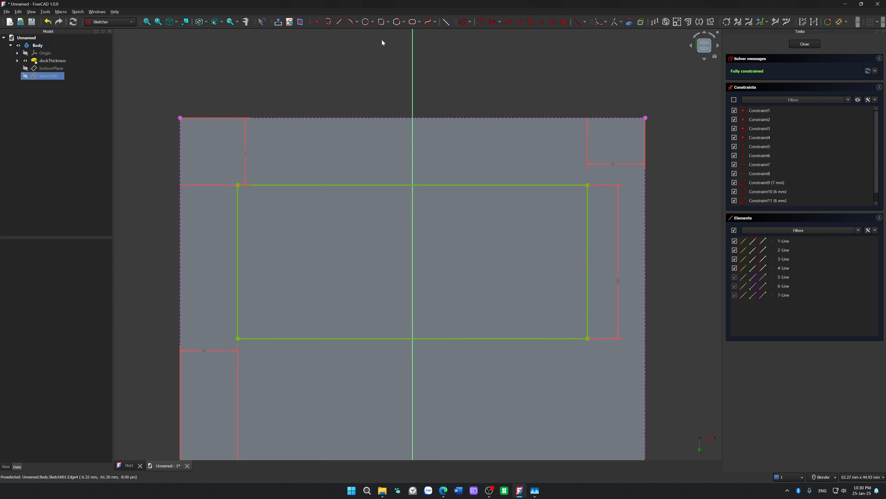
{"action": "scroll", "coordinate": [389, 34], "scroll_direction": "up", "scroll_amount": 1}
{"action": "scroll", "coordinate": [311, 114], "scroll_direction": "down", "scroll_amount": 1}
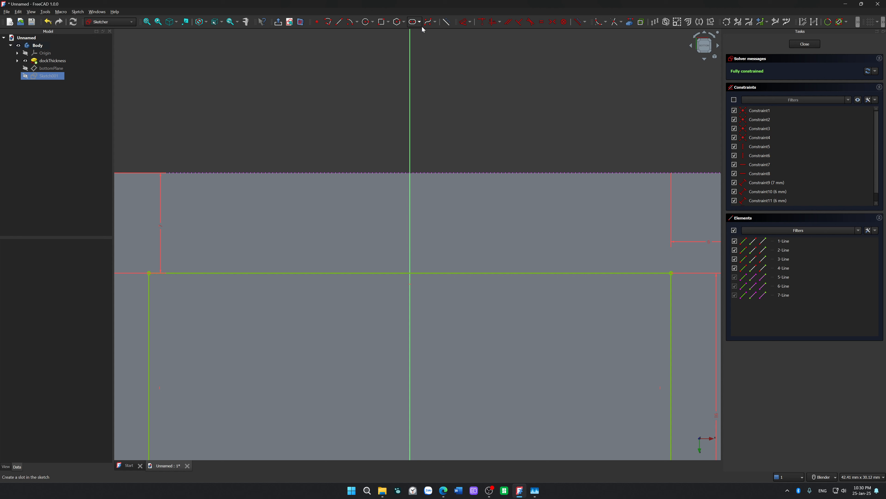
Try a 3 mm diameter circle inside the rectangle near its upper-left corner, and undo it.
{"action": "left_click", "coordinate": [367, 22]}
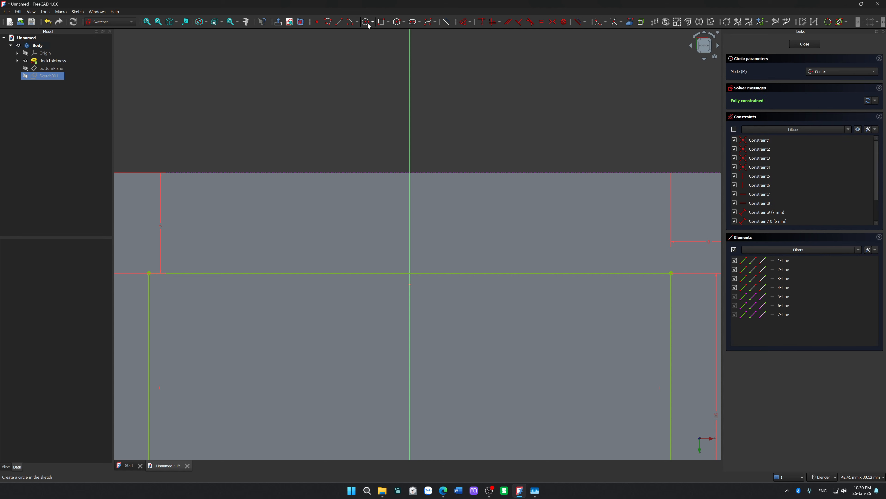
{"action": "left_click", "coordinate": [148, 272]}
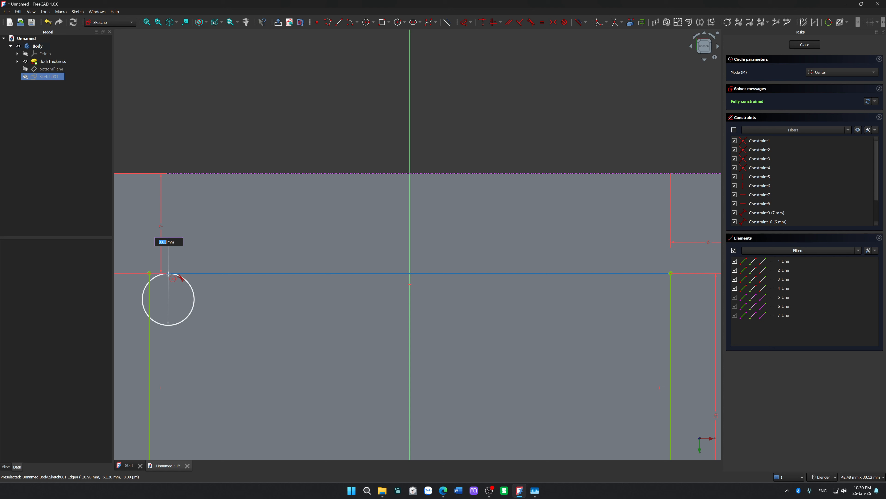
{"action": "type", "text": "3"}
{"action": "key", "text": "Return"}
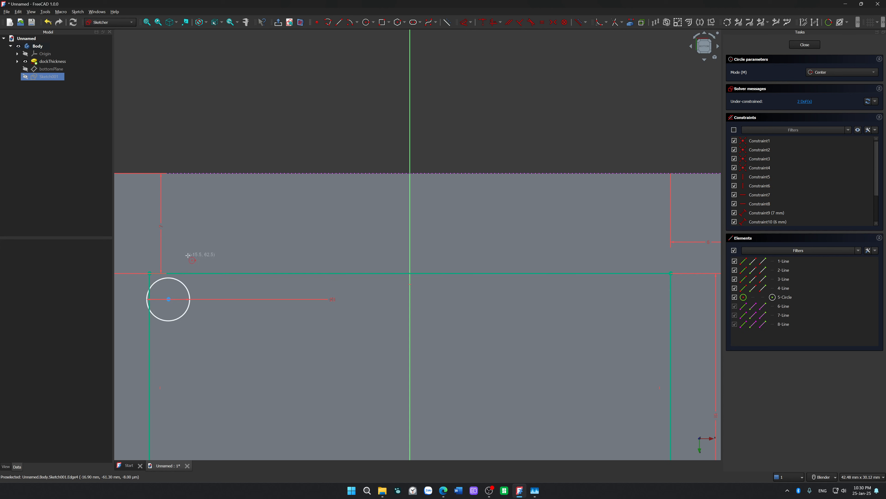
{"action": "key", "text": "ctrl+z"}
Sketch a circle touching the rectangle's upper edge near the upper-left corner and make it tangent to the rectangle's left side.
{"action": "left_click", "coordinate": [171, 292]}
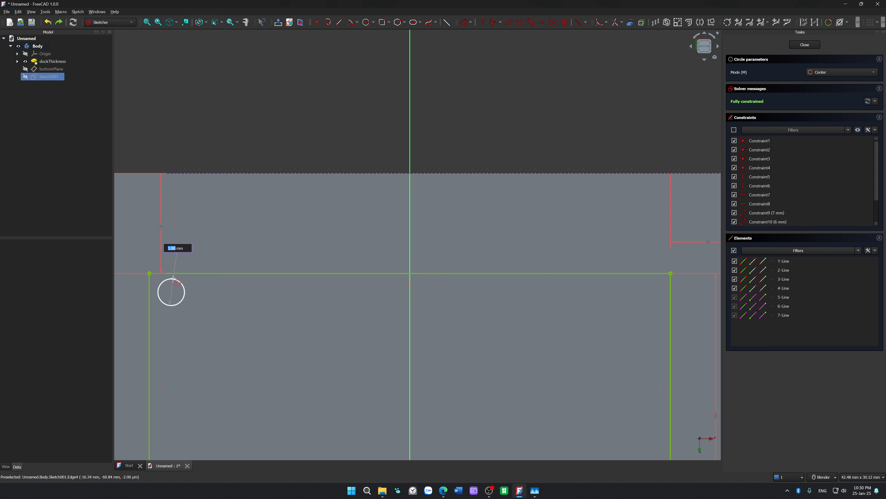
{"action": "left_click", "coordinate": [174, 273]}
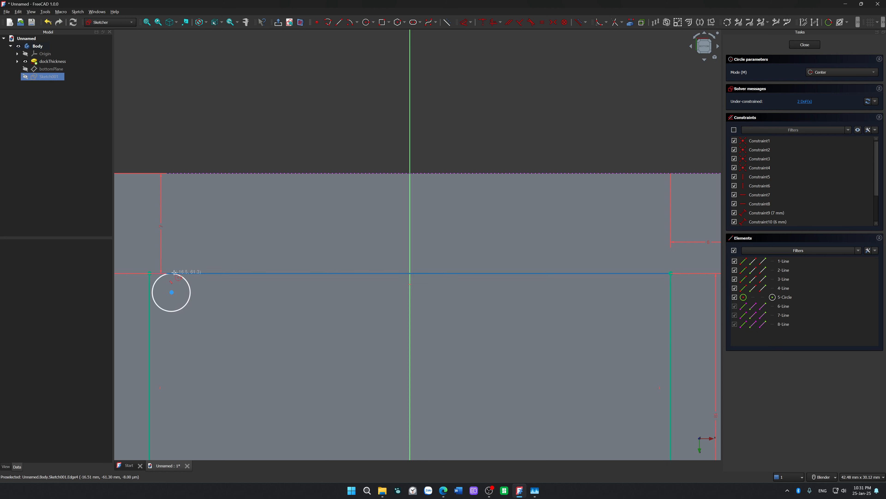
{"action": "key", "text": "Escape"}
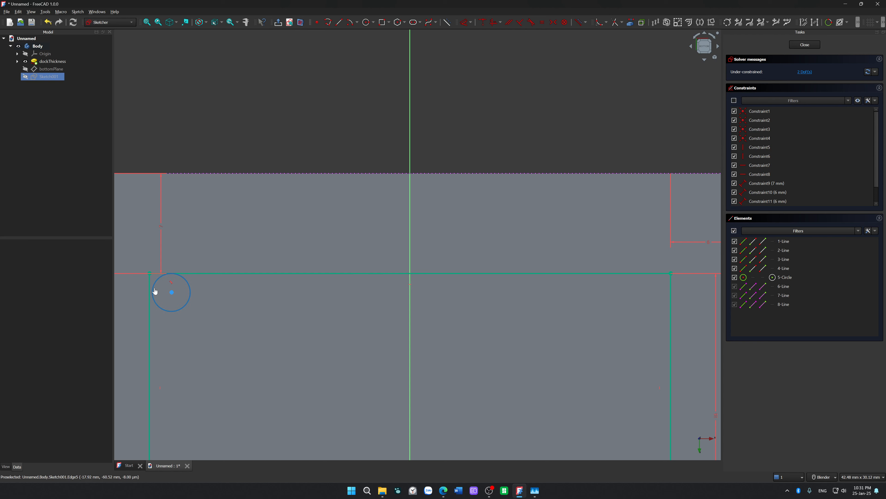
{"action": "left_click", "coordinate": [154, 293]}
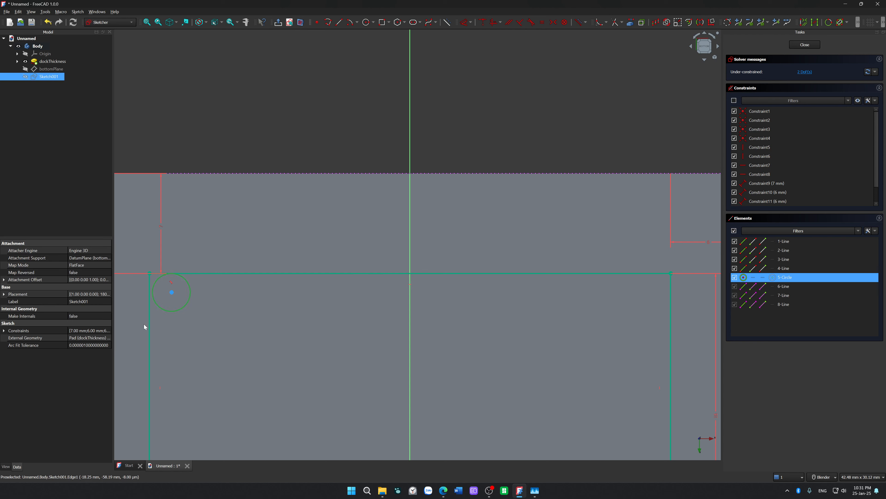
{"action": "left_click", "coordinate": [149, 331]}
{"action": "key", "text": "t"}
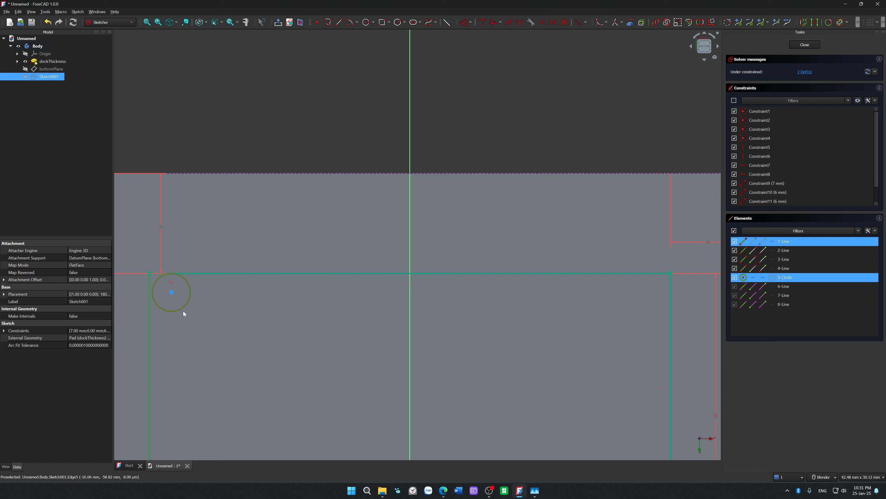
Try to dimension the tangent corner circle, cancel the dimension, and undo the circle with its tangent constraints.
{"action": "left_click", "coordinate": [185, 297]}
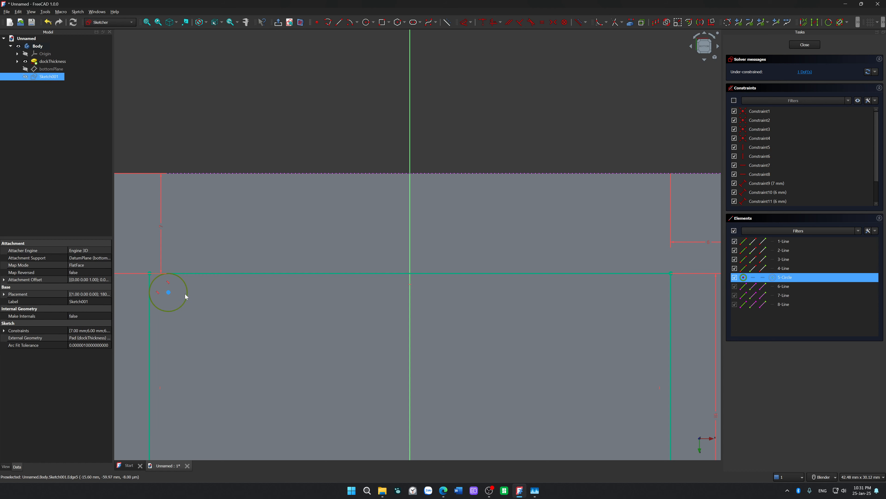
{"action": "left_click", "coordinate": [172, 296]}
{"action": "key", "text": "d"}
{"action": "key", "text": "Escape"}
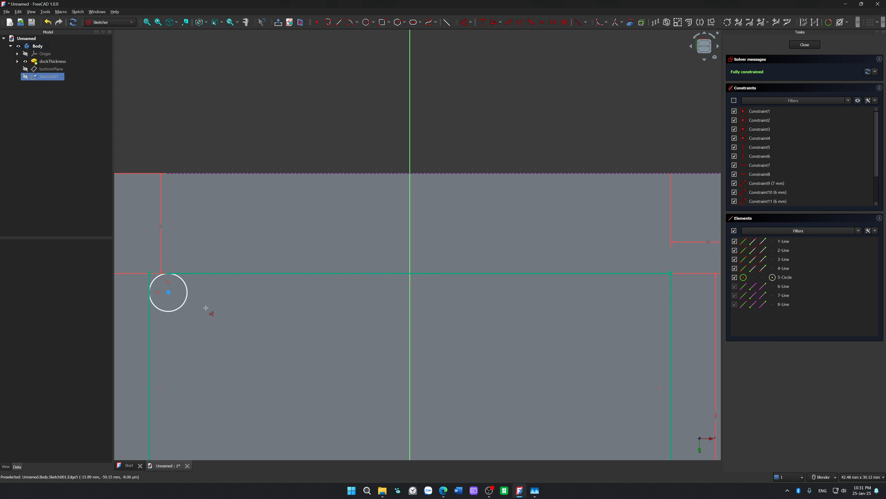
{"action": "key", "text": "ctrl+z"}
{"action": "key", "text": "ctrl+z"}
{"action": "key", "text": "ctrl+z"}
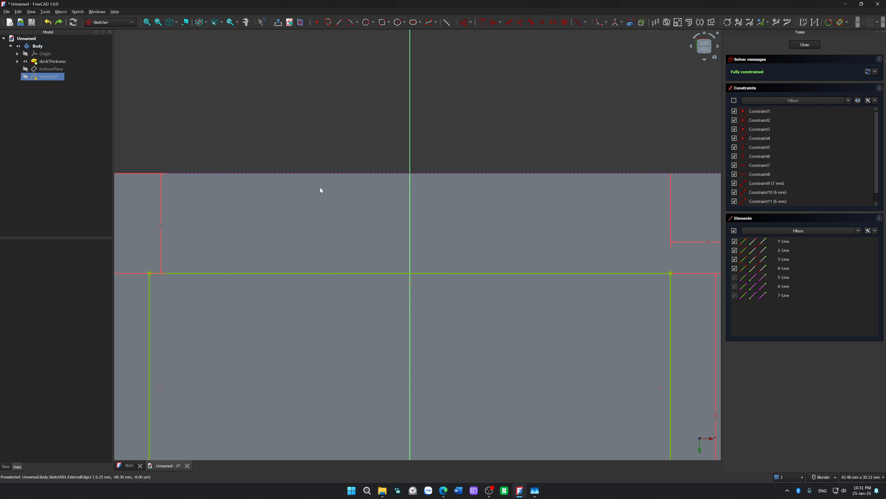
{"action": "middle_click_drag", "start_coordinate": [319, 196], "coordinate": [311, 101], "text": "shift"}
{"action": "mouse_move", "coordinate": [279, 138]}
{"action": "middle_mouse_down", "text": "shift"}
{"action": "mouse_move", "coordinate": [295, 165]}
{"action": "mouse_move", "coordinate": [356, 149]}
{"action": "middle_mouse_up", "text": "shift"}
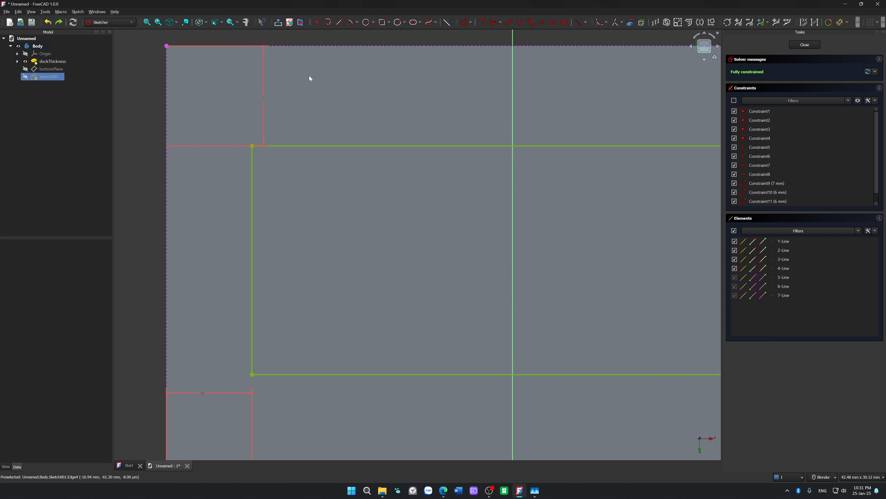
{"action": "scroll", "coordinate": [282, 119], "scroll_direction": "up", "scroll_amount": 6}
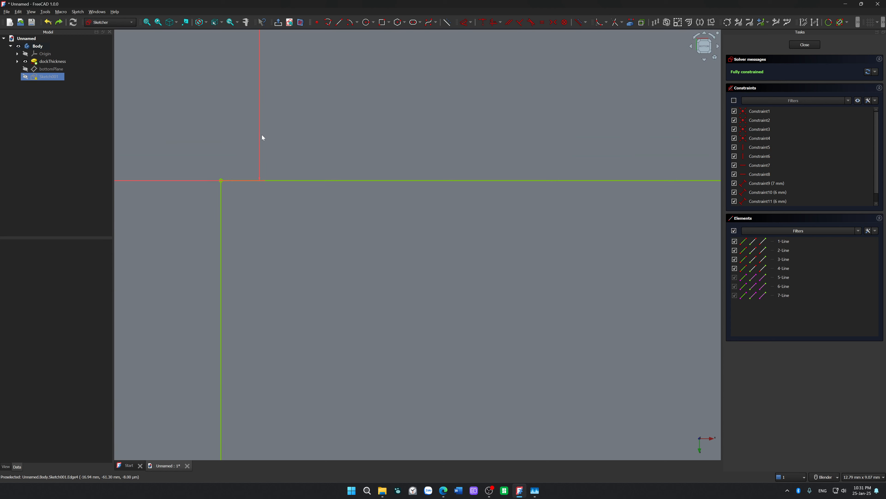
{"action": "left_click", "coordinate": [351, 23]}
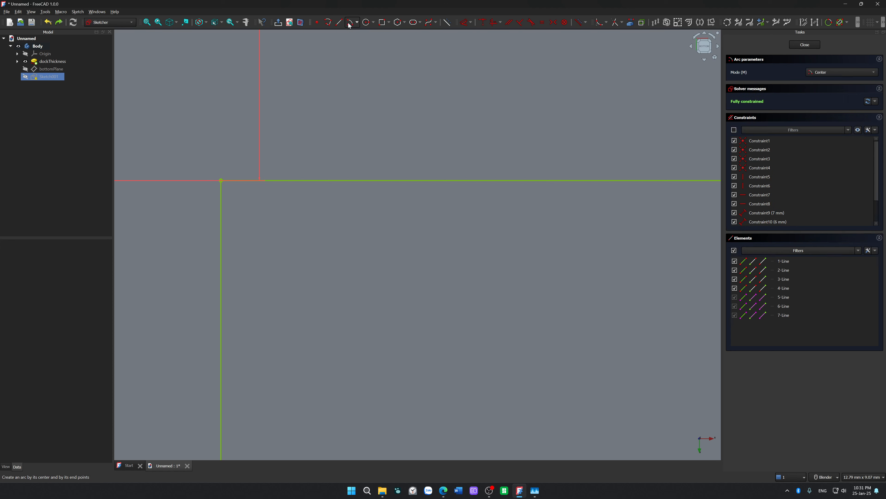
{"action": "left_click", "coordinate": [221, 231]}
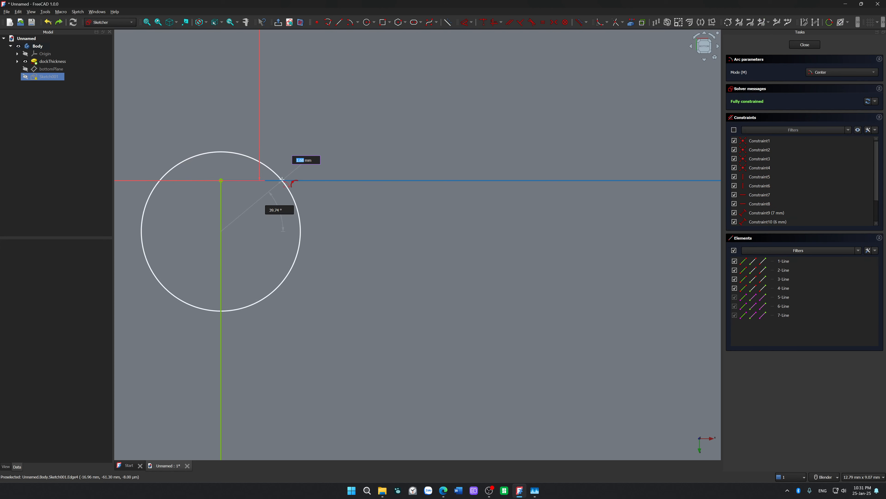
{"action": "key", "text": "Escape"}
{"action": "left_click", "coordinate": [316, 181]}
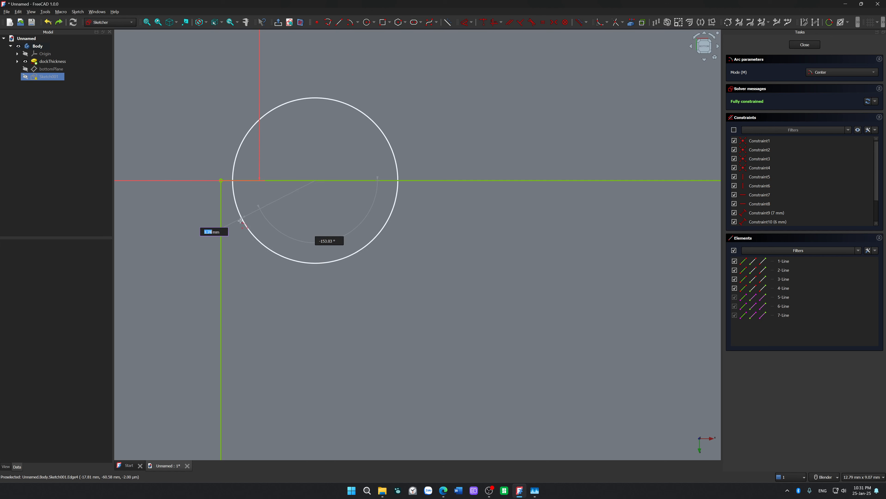
{"action": "left_click", "coordinate": [221, 241]}
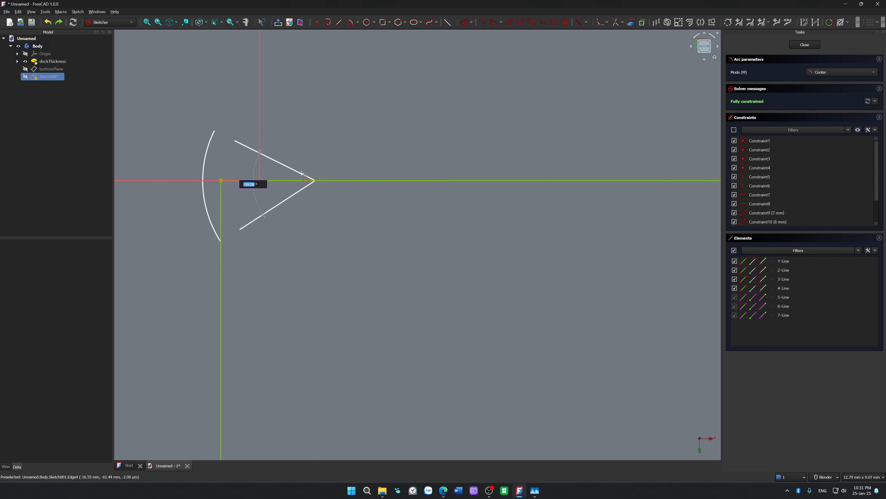
{"action": "key", "text": "Escape"}
{"action": "key", "text": "Escape"}
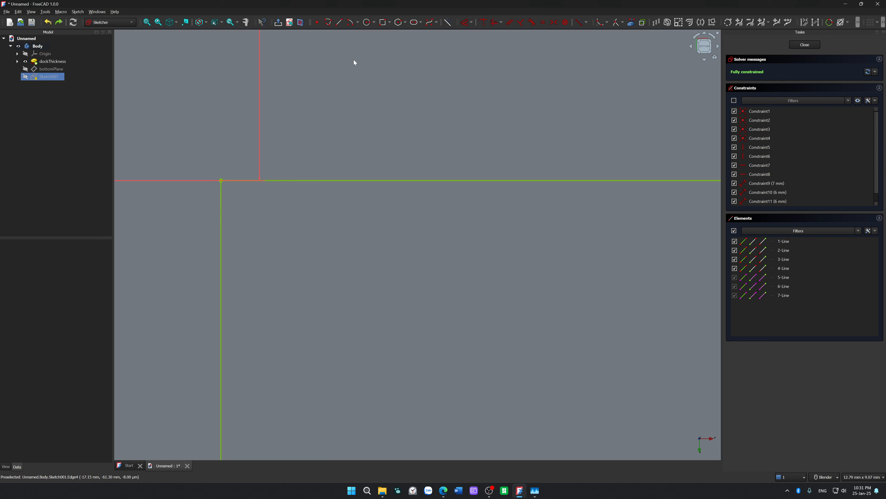
Sketch a circle about 1.5 mm in diameter inside the rectangle's upper-left corner, tangent to the upper edge.
{"action": "left_click", "coordinate": [371, 24]}
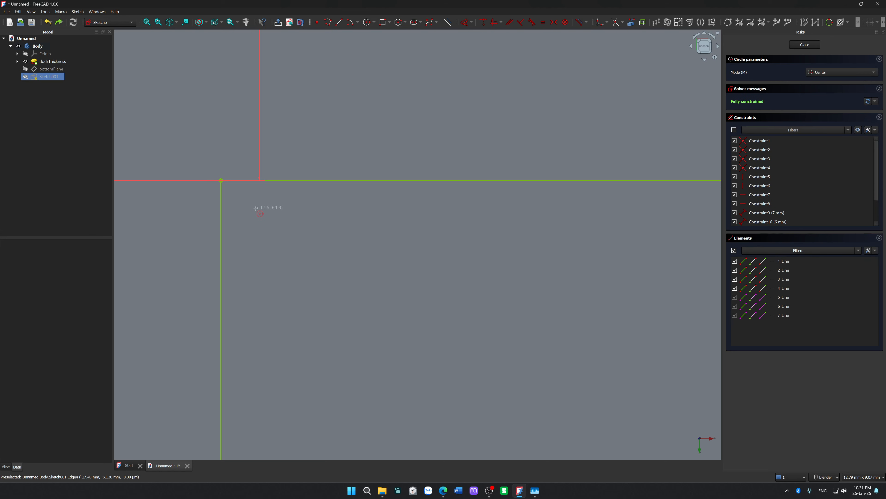
{"action": "left_click", "coordinate": [264, 215]}
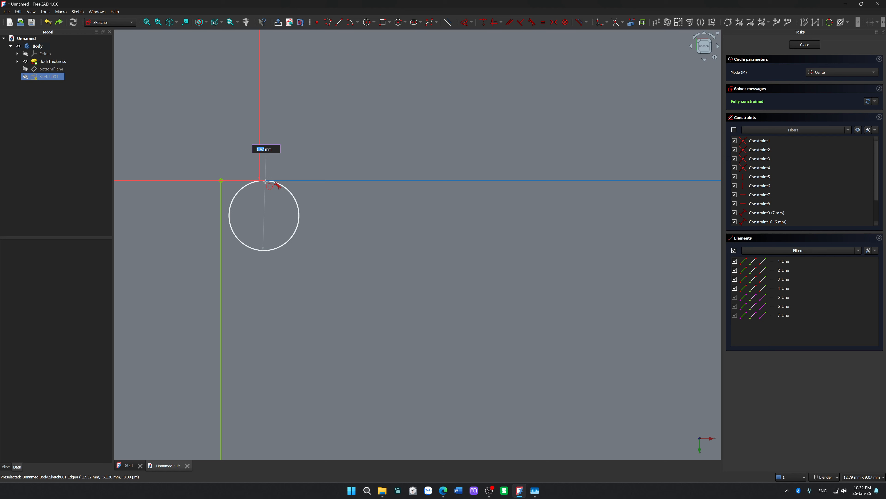
{"action": "left_click", "coordinate": [265, 182]}
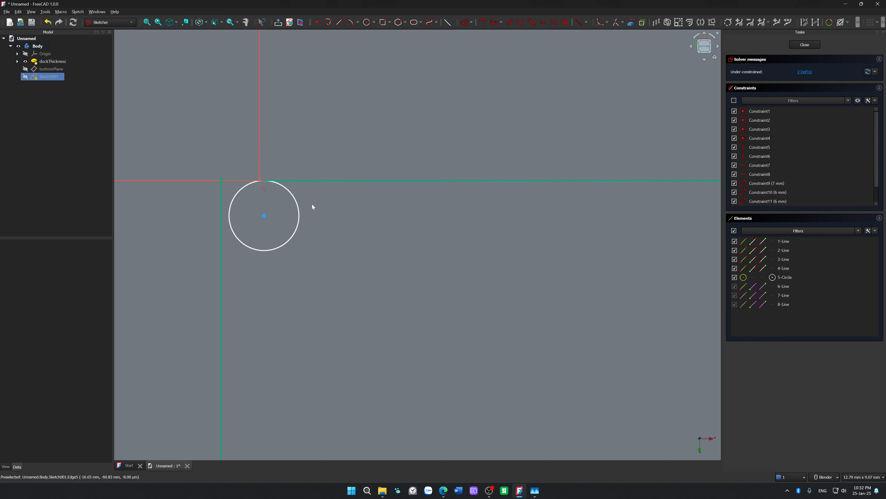
{"action": "left_click", "coordinate": [264, 215]}
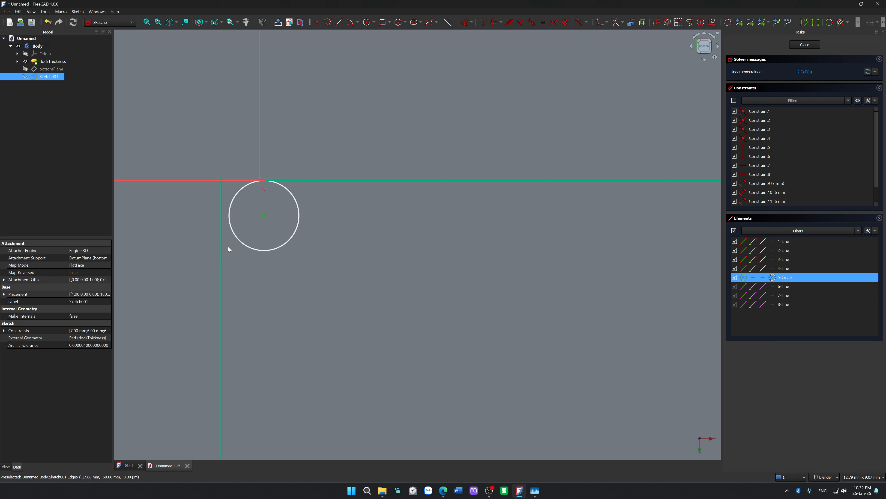
{"action": "left_click", "coordinate": [221, 249]}
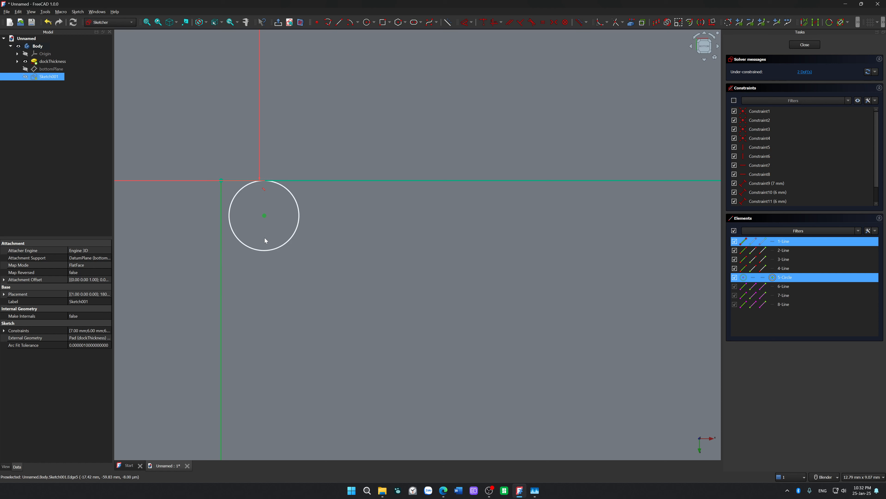
{"action": "left_click", "coordinate": [332, 263]}
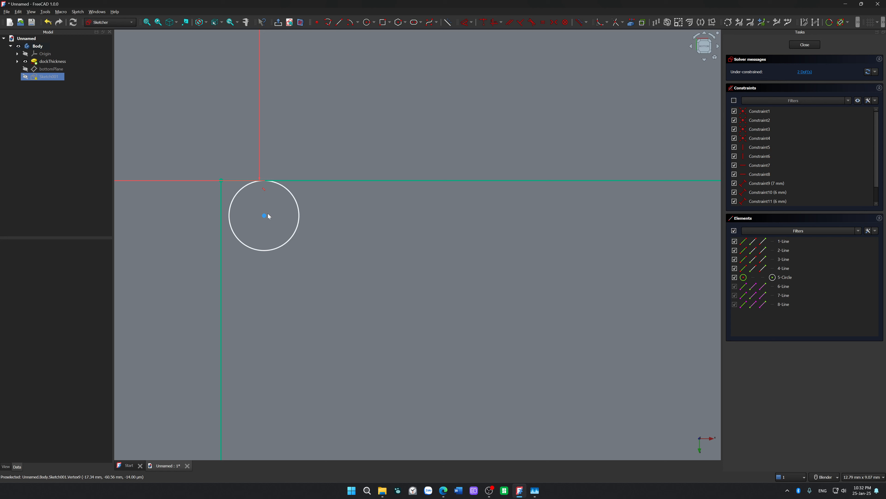
{"action": "left_click", "coordinate": [264, 216]}
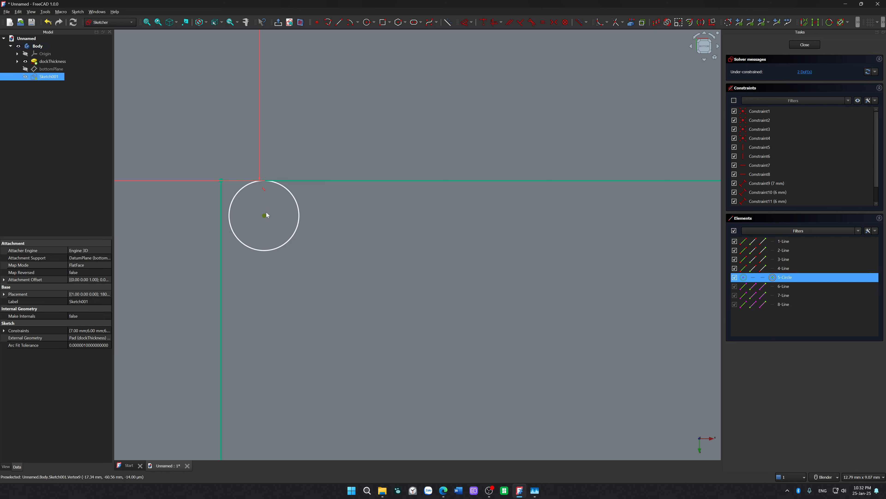
{"action": "left_click", "coordinate": [322, 227]}
{"action": "left_click", "coordinate": [299, 214]}
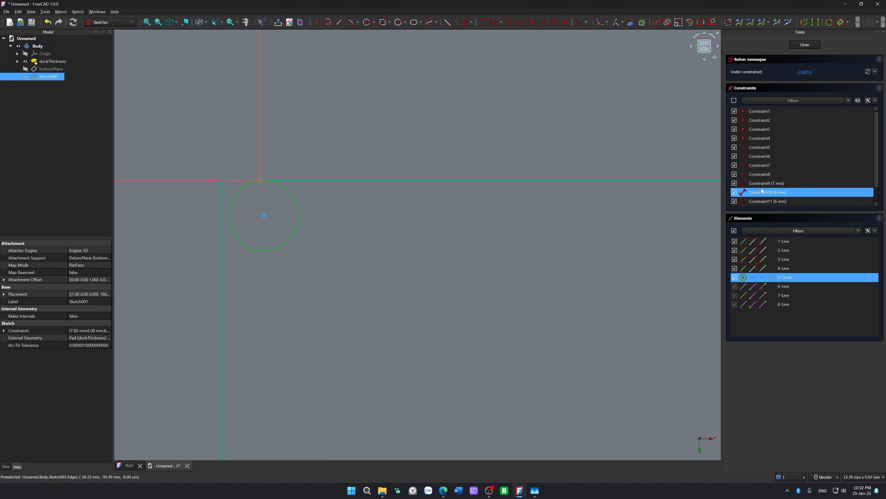
{"action": "scroll", "coordinate": [782, 149], "scroll_direction": "down", "scroll_amount": 1}
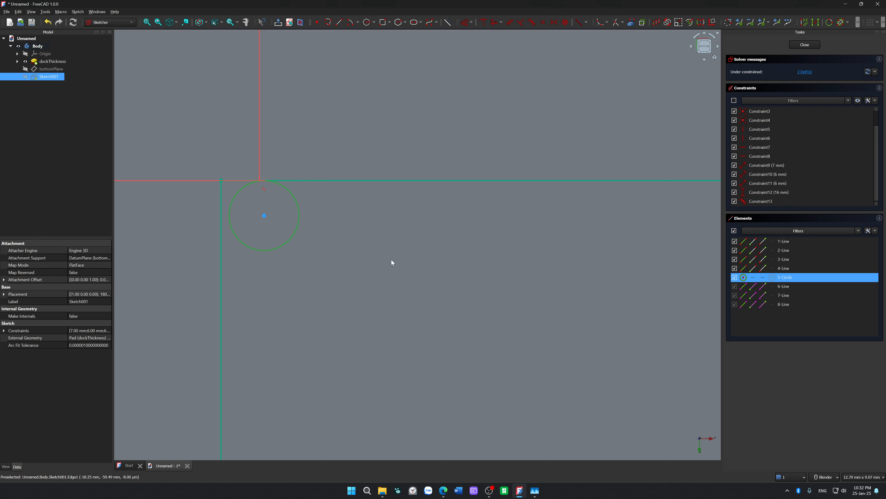
{"action": "left_click", "coordinate": [392, 261]}
Try to dimension the small circle tangent to the rectangle's upper edge, cancel the dimension, and undo the circle.
{"action": "left_click", "coordinate": [267, 215]}
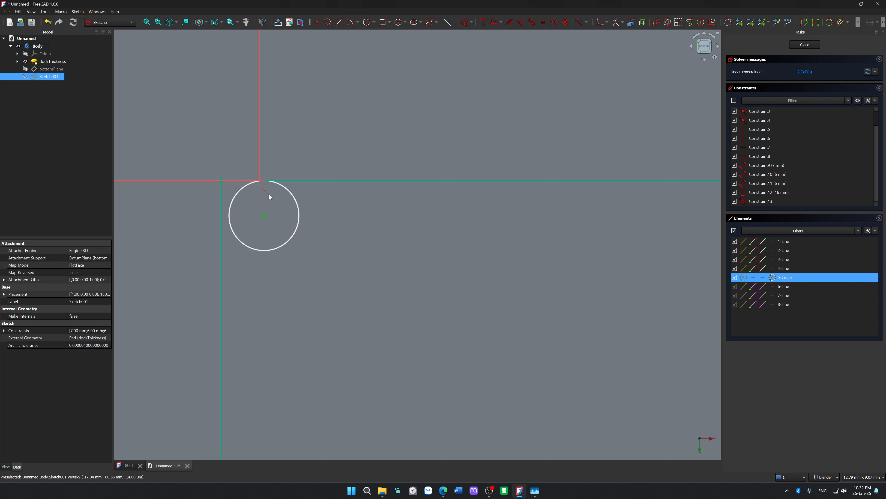
{"action": "left_click", "coordinate": [275, 187]}
{"action": "key", "text": "d"}
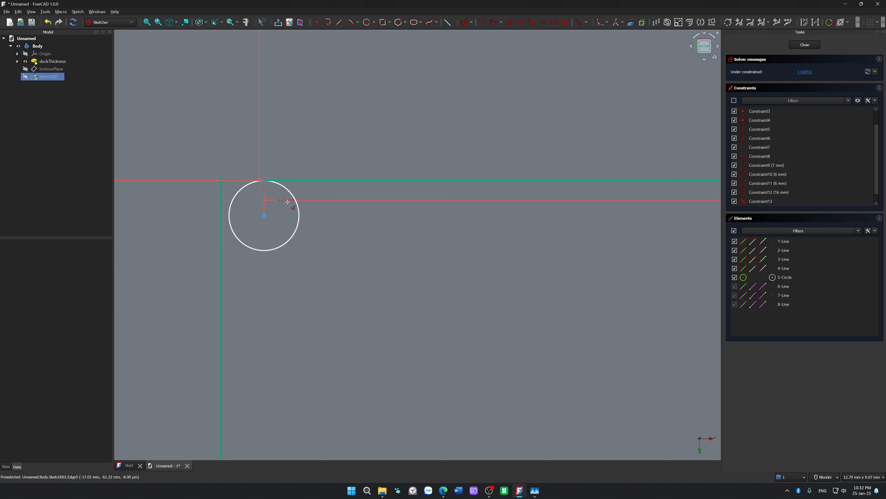
{"action": "key", "text": "Escape"}
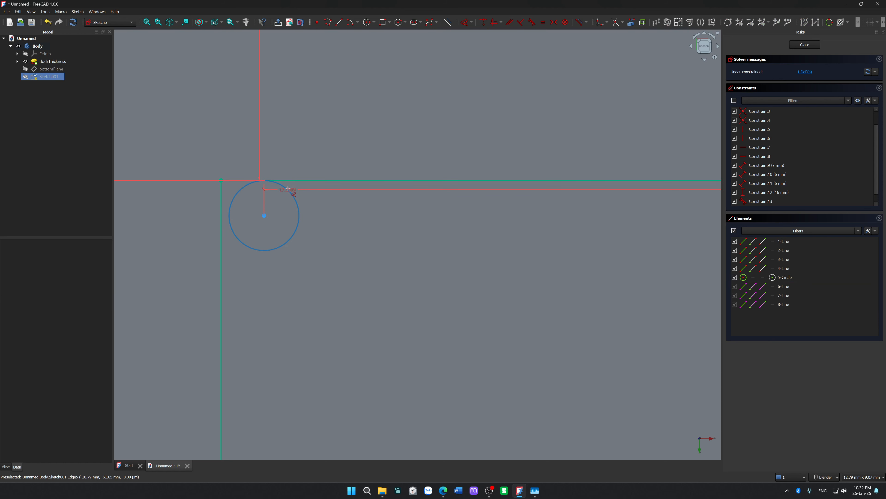
{"action": "left_click", "coordinate": [300, 216]}
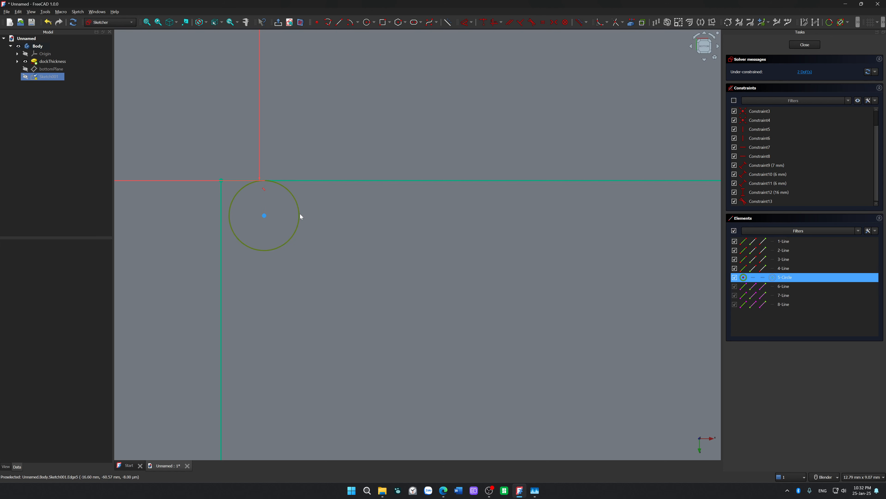
{"action": "left_click", "coordinate": [265, 217]}
{"action": "key", "text": "d"}
{"action": "key", "text": "Escape"}
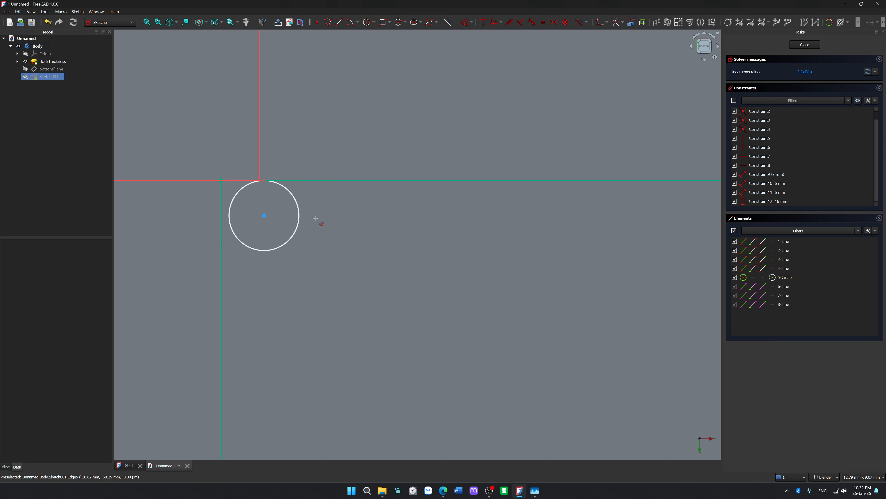
{"action": "key", "text": "ctrl+z"}
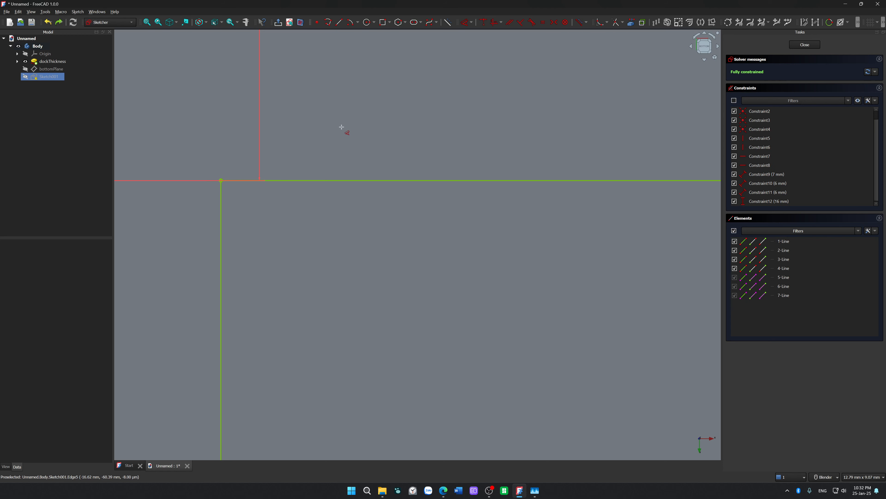
Try a circle centred inside the rectangle and passing through its upper-left corner, and delete it.
{"action": "left_click", "coordinate": [367, 24]}
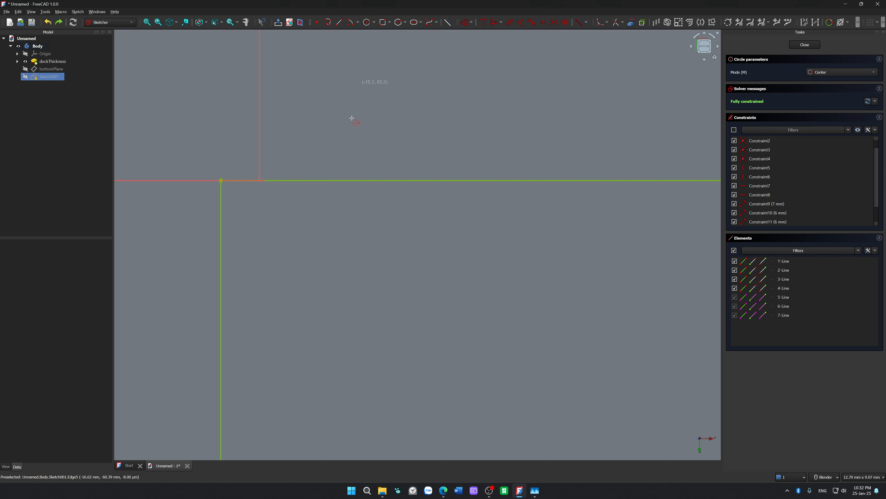
{"action": "left_click", "coordinate": [247, 207]}
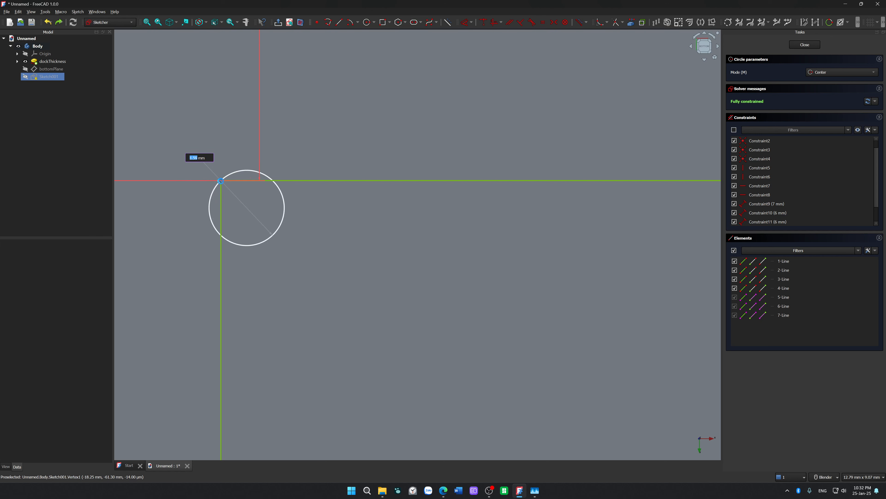
{"action": "left_click", "coordinate": [221, 180]}
{"action": "key", "text": "Escape"}
{"action": "mouse_move", "coordinate": [278, 228]}
{"action": "left_mouse_down"}
{"action": "mouse_move", "coordinate": [364, 307]}
{"action": "mouse_move", "coordinate": [336, 130]}
{"action": "mouse_move", "coordinate": [342, 224]}
{"action": "mouse_move", "coordinate": [308, 314]}
{"action": "mouse_move", "coordinate": [168, 328]}
{"action": "mouse_move", "coordinate": [265, 224]}
{"action": "mouse_move", "coordinate": [240, 192]}
{"action": "mouse_move", "coordinate": [282, 231]}
{"action": "left_mouse_up"}
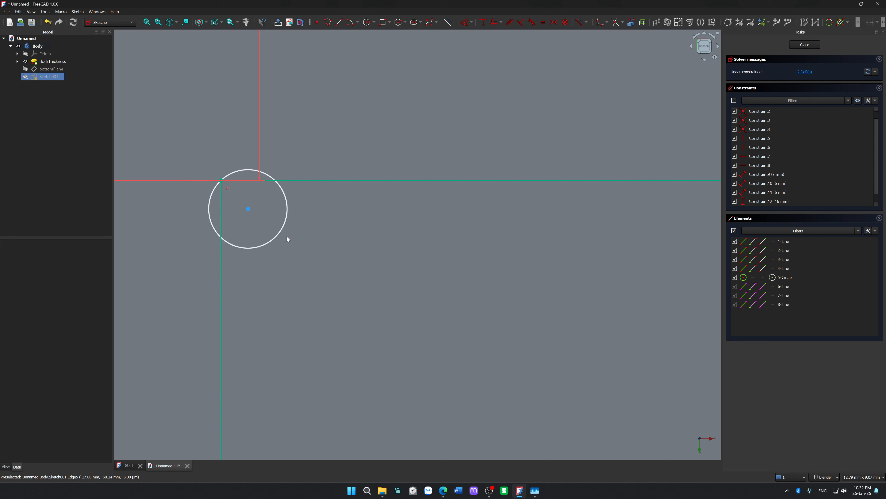
{"action": "left_click", "coordinate": [282, 221]}
{"action": "key", "text": "Delete"}
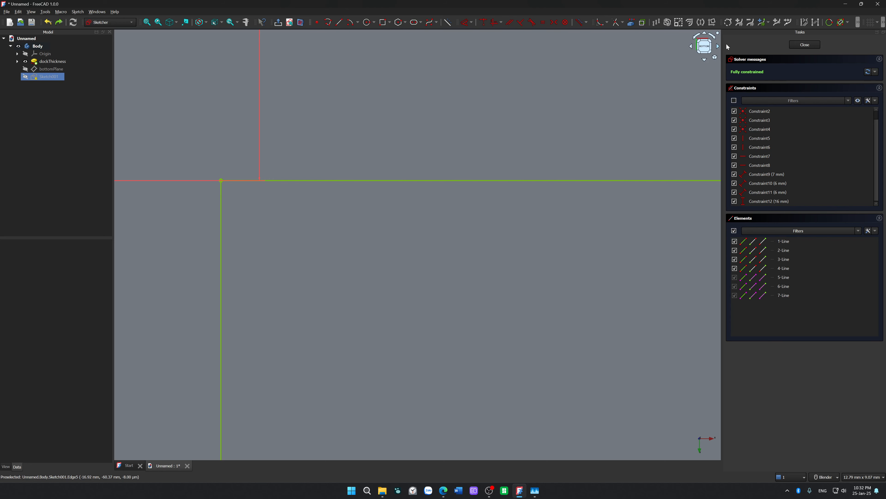
Finish editing the rectangle sketch on the bottom plane and rename it LEDcutout.
{"action": "left_click", "coordinate": [791, 47]}
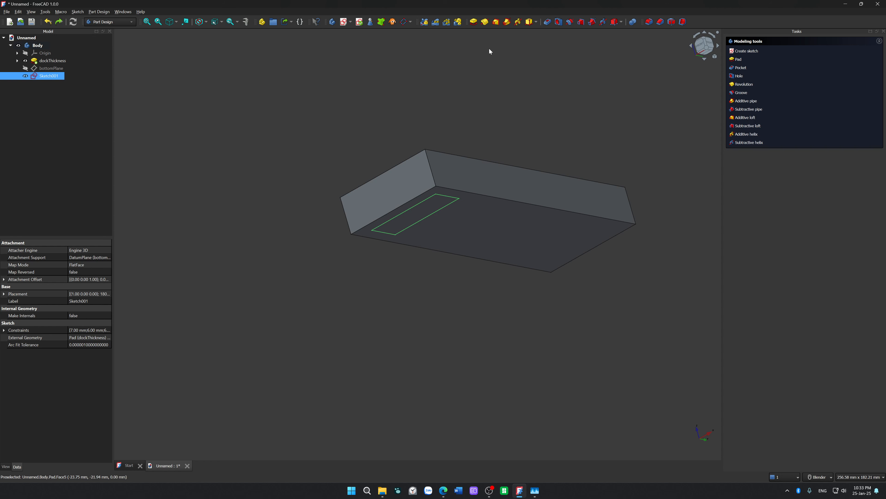
{"action": "left_click", "coordinate": [60, 78]}
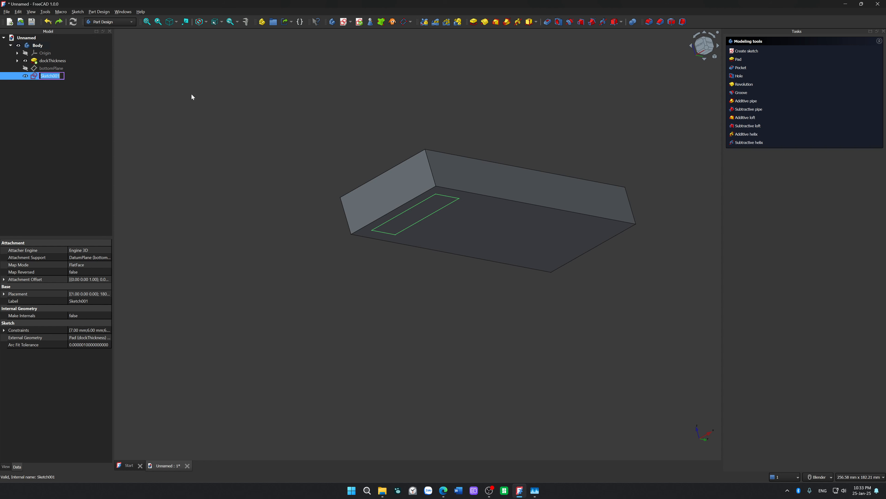
{"action": "type", "text": "LEDcutout"}
{"action": "key", "text": "Return"}
Pocket the LEDcutout sketch 3 mm deep into the block and rename the pocket LEDcutout001.
{"action": "left_click", "coordinate": [548, 21]}
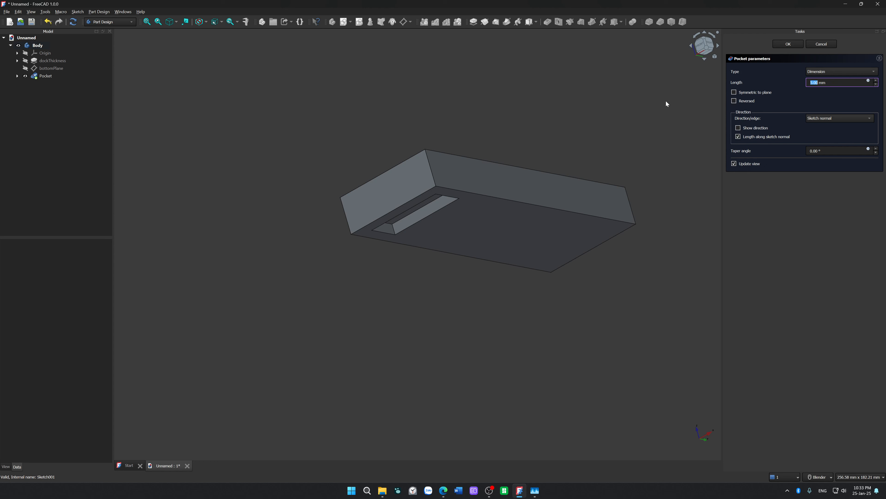
{"action": "type", "text": "3"}
{"action": "key", "text": "Return"}
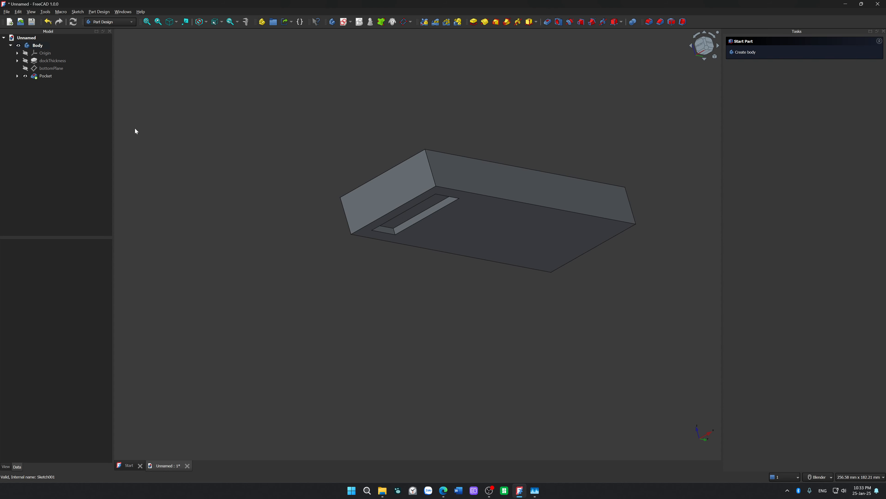
{"action": "left_click", "coordinate": [56, 77]}
{"action": "key", "text": "F2"}
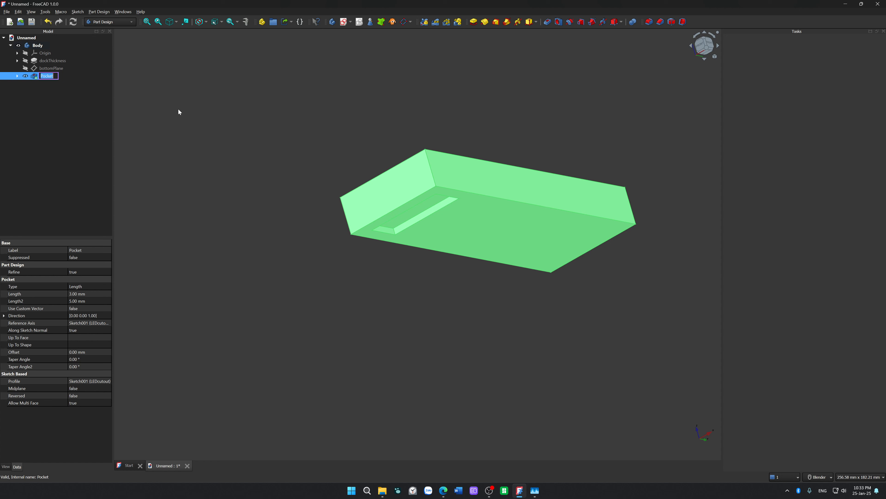
{"action": "type", "text": "LEDcutout001"}
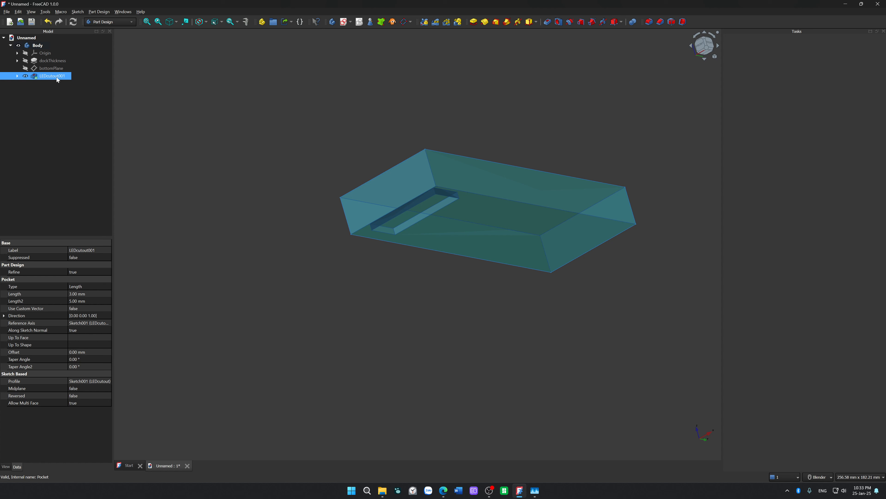
Open the topProfile sketch of the dockThickness pad and set the rectangle's horizontal width to 54.5 mm.
{"action": "left_click", "coordinate": [51, 68], "text": "ctrl"}
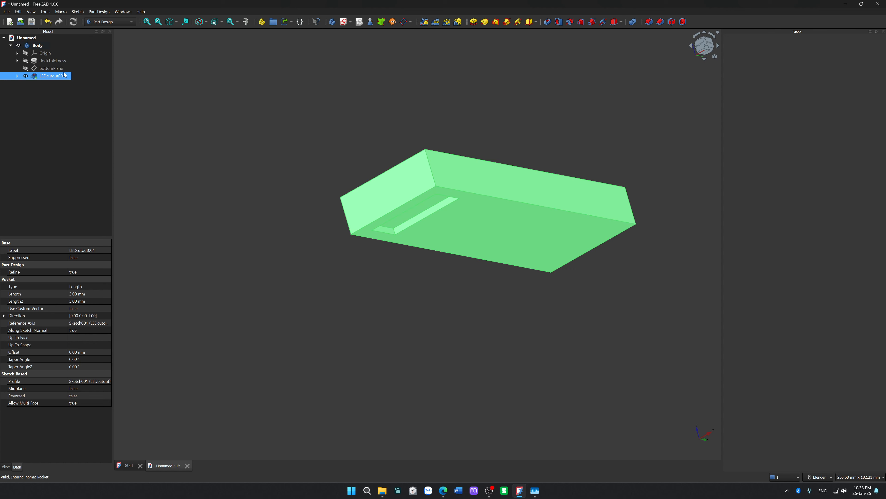
{"action": "left_click", "coordinate": [174, 86]}
{"action": "left_click", "coordinate": [40, 61]}
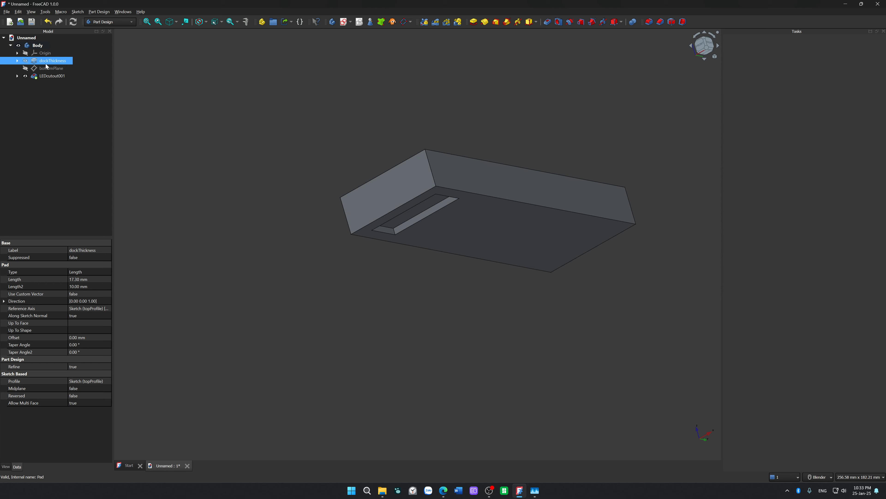
{"action": "left_click", "coordinate": [17, 61]}
{"action": "double_click", "coordinate": [55, 68]}
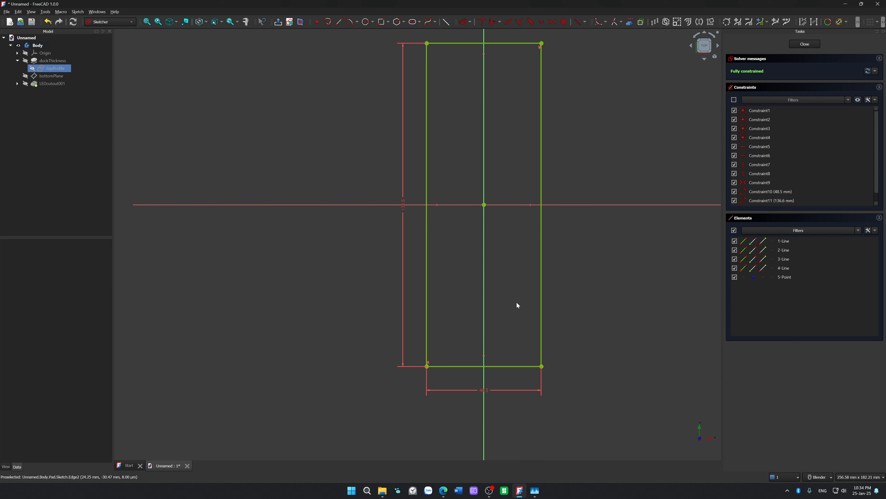
{"action": "double_click", "coordinate": [489, 392]}
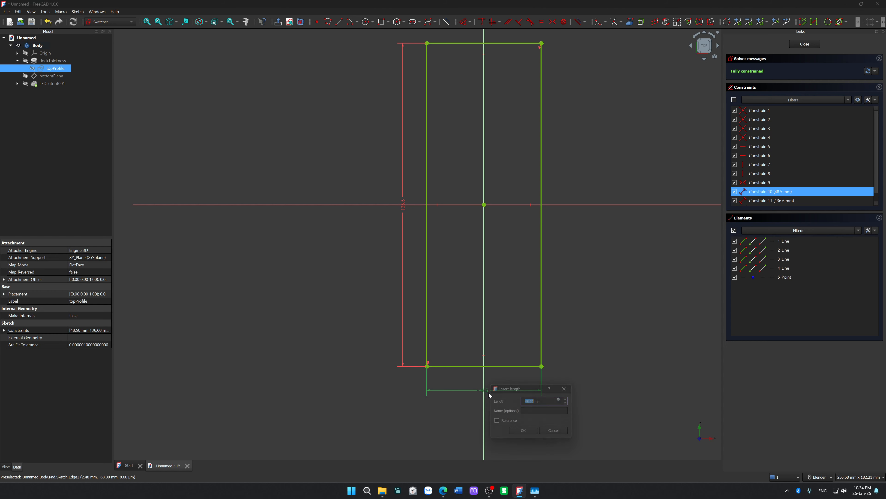
{"action": "left_click", "coordinate": [537, 401]}
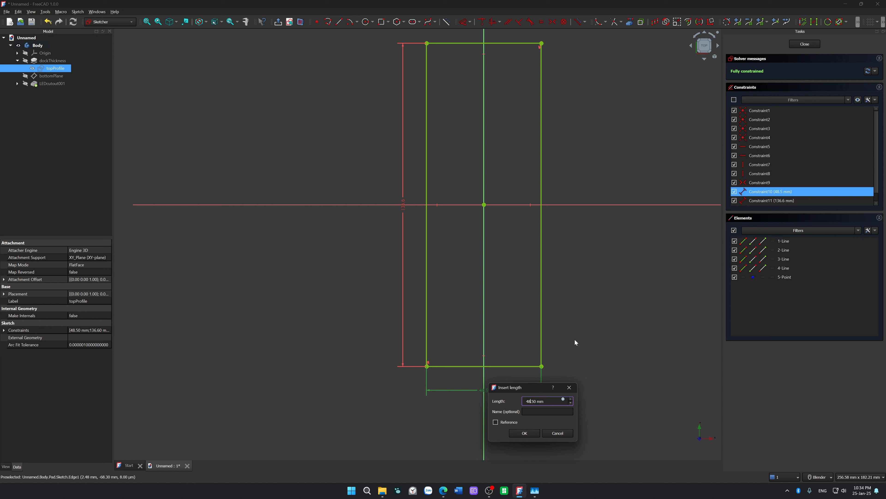
{"action": "key", "text": "BackSpace"}
{"action": "key", "text": "BackSpace"}
{"action": "type", "text": "54"}
{"action": "key", "text": "Return"}
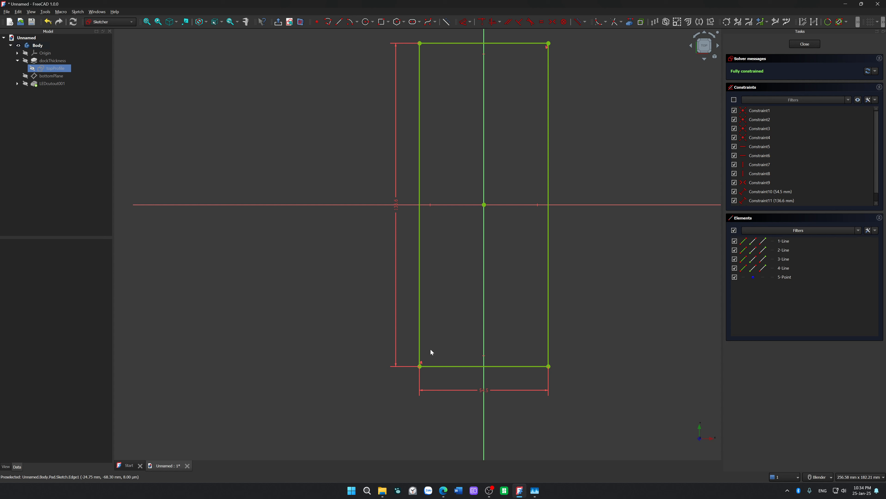
Set the topProfile rectangle's vertical length to 139.6 mm and finish editing the sketch.
{"action": "left_click", "coordinate": [397, 210]}
{"action": "double_click", "coordinate": [397, 209]}
{"action": "left_click", "coordinate": [440, 216]}
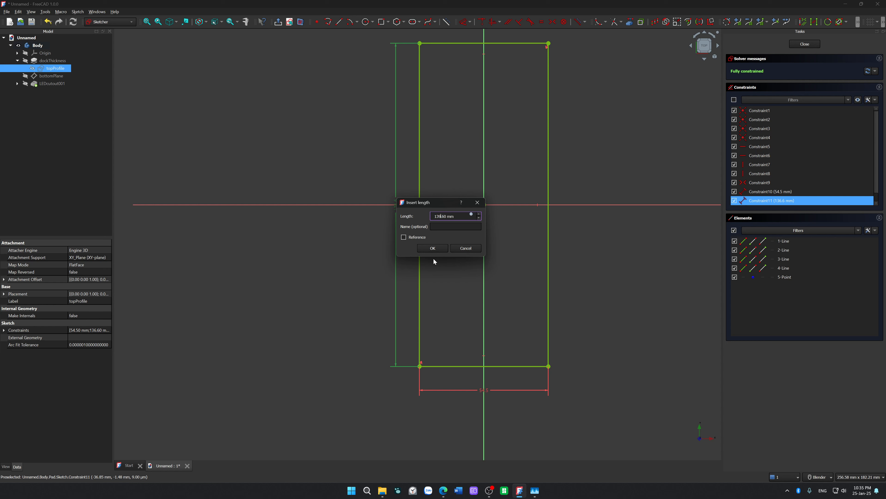
{"action": "left_click", "coordinate": [431, 248]}
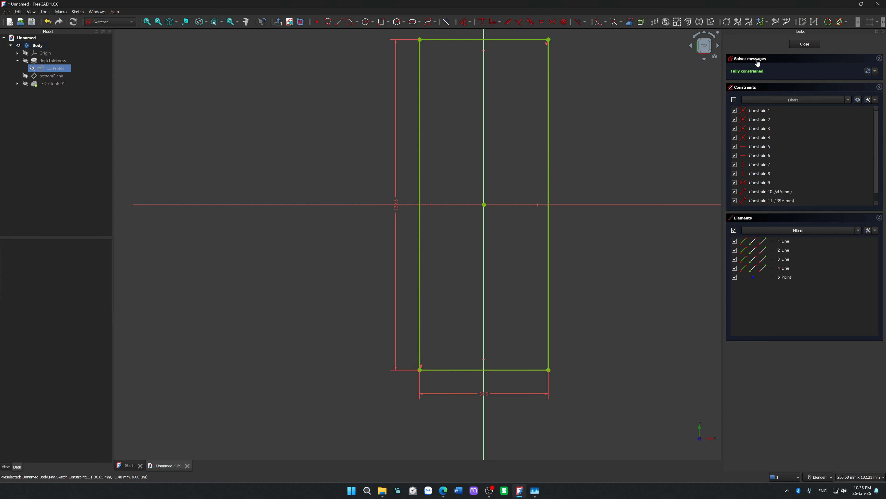
{"action": "left_click", "coordinate": [805, 44]}
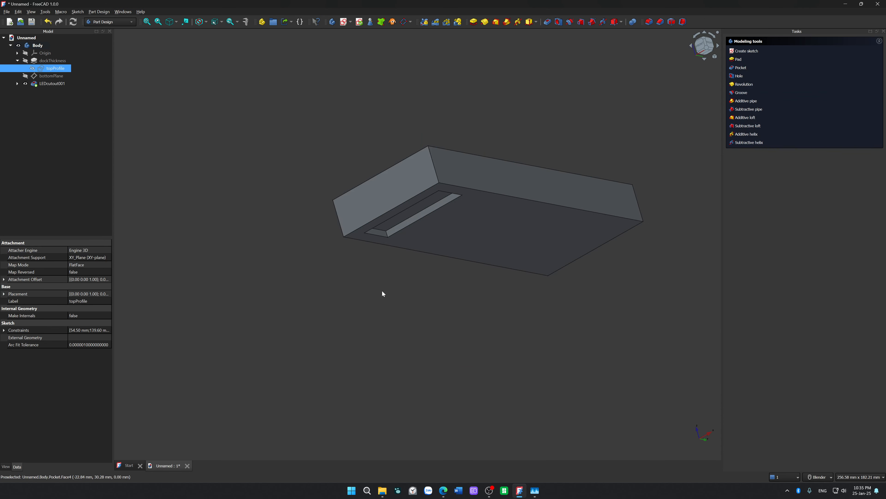
Open the LEDcutout sketch and set the cutout rectangle's distance from the block's upper edge to 10 mm.
{"action": "middle_click_drag", "start_coordinate": [291, 293], "coordinate": [270, 249]}
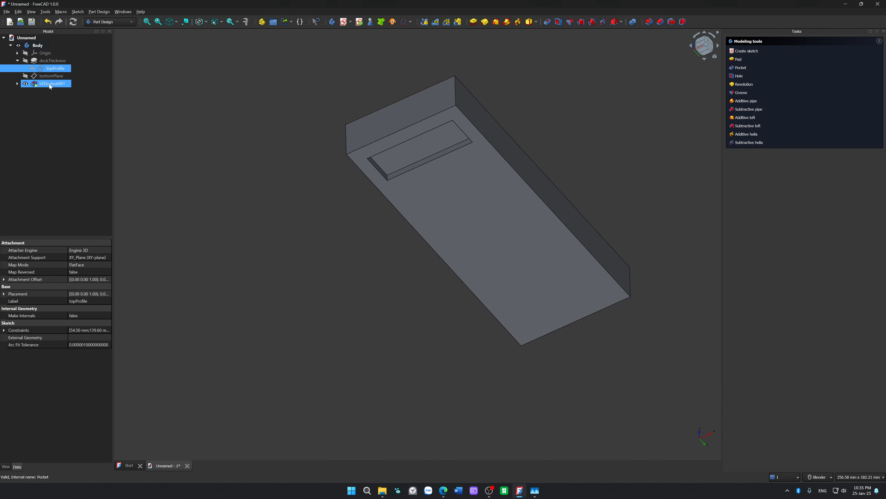
{"action": "left_click", "coordinate": [43, 76]}
{"action": "left_click", "coordinate": [17, 84]}
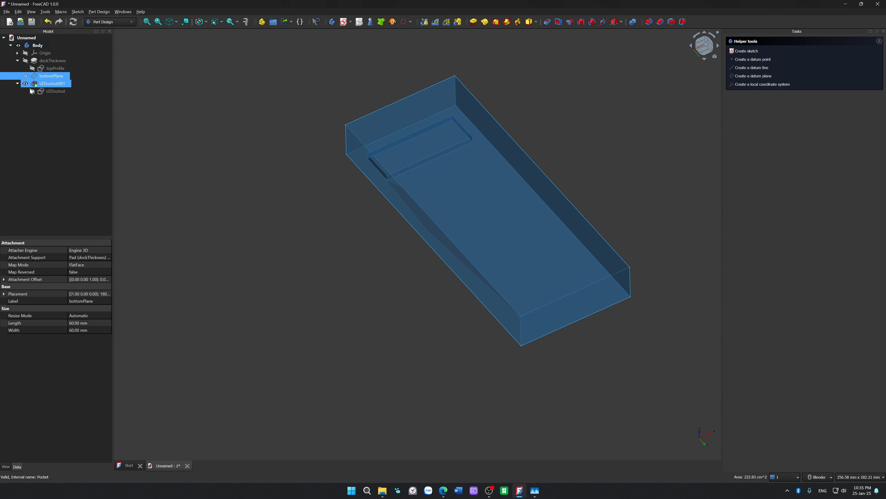
{"action": "double_click", "coordinate": [55, 91]}
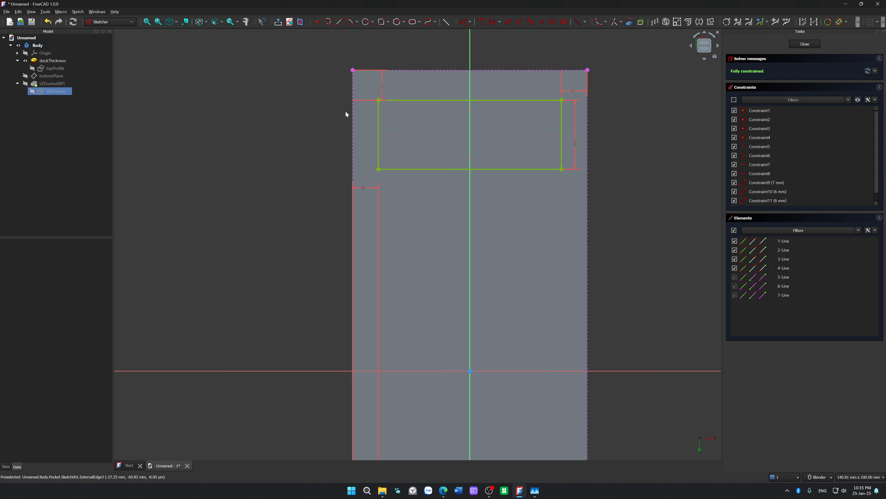
{"action": "double_click", "coordinate": [382, 87]}
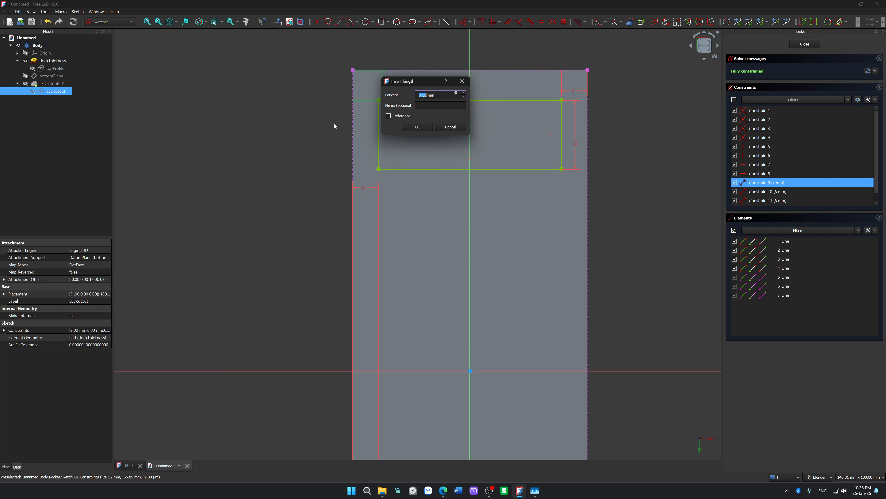
{"action": "type", "text": "10"}
{"action": "key", "text": "Return"}
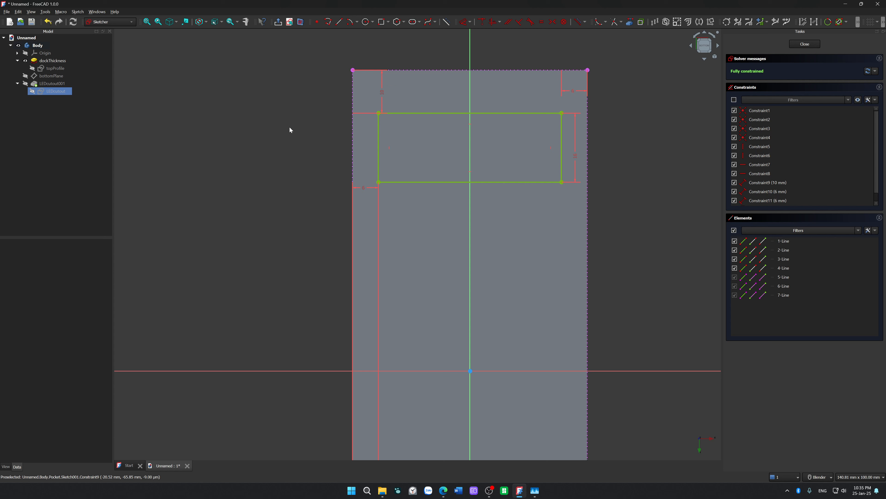
Set the cutout rectangle's distances from the block's right and left edges to 9 mm each.
{"action": "double_click", "coordinate": [574, 93]}
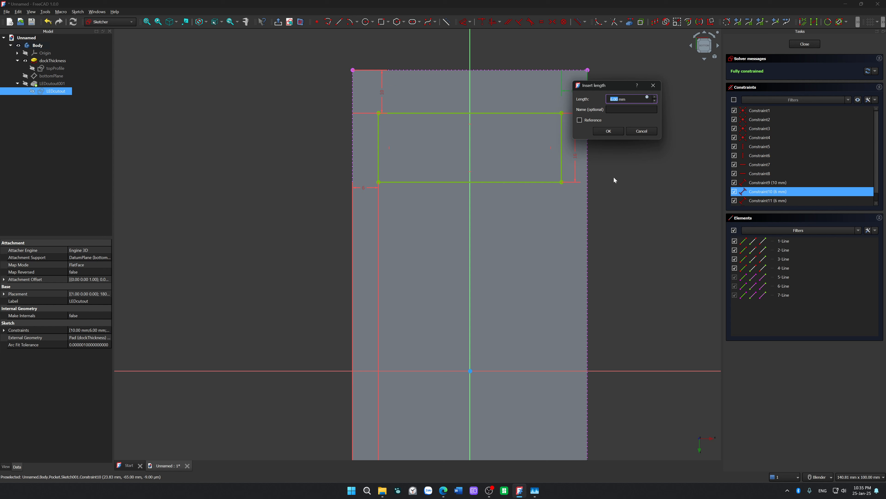
{"action": "type", "text": "9"}
{"action": "key", "text": "Return"}
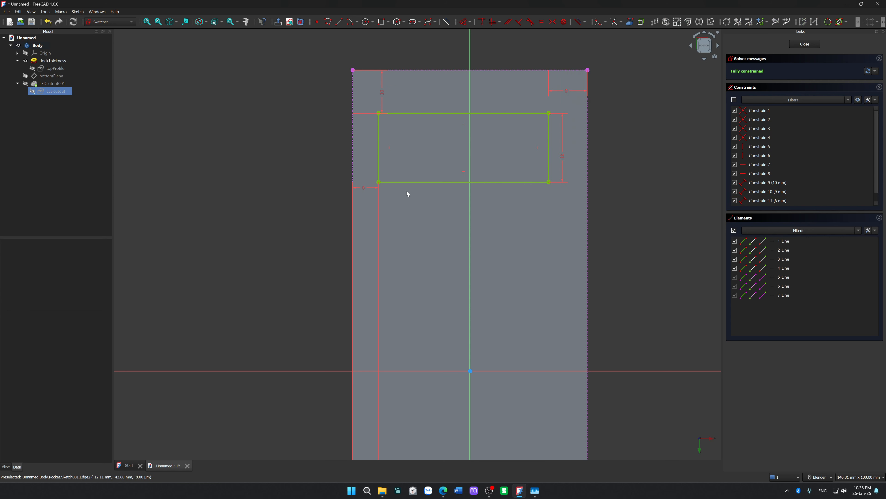
{"action": "double_click", "coordinate": [364, 187]}
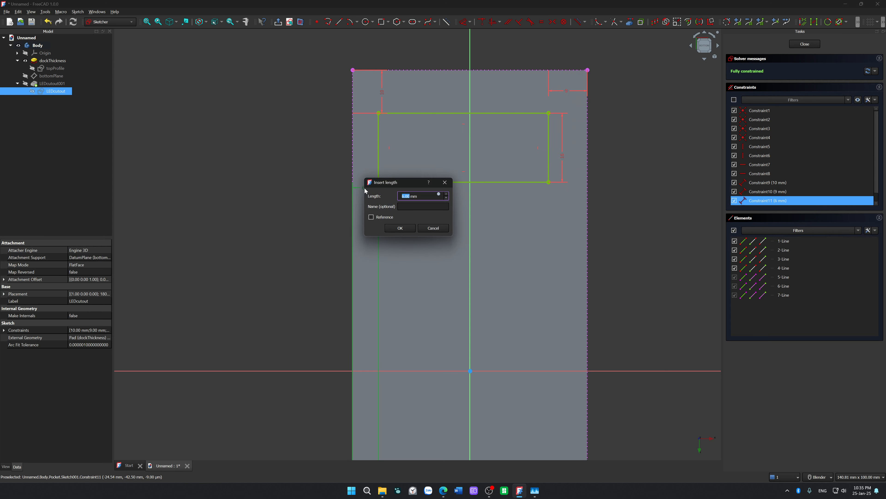
{"action": "type", "text": "9"}
{"action": "key", "text": "Return"}
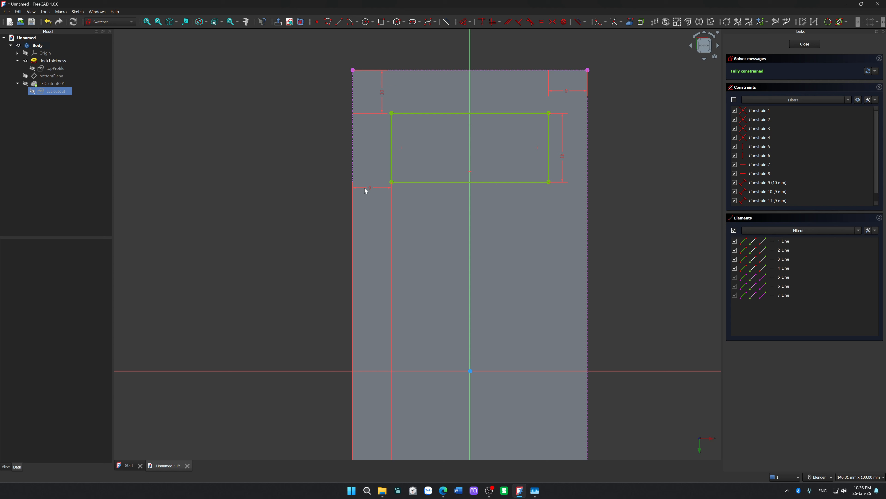
Measure the LED cutout rectangle's horizontal width with a trial dimension and discard it.
{"action": "left_click", "coordinate": [453, 113]}
{"action": "key", "text": "d"}
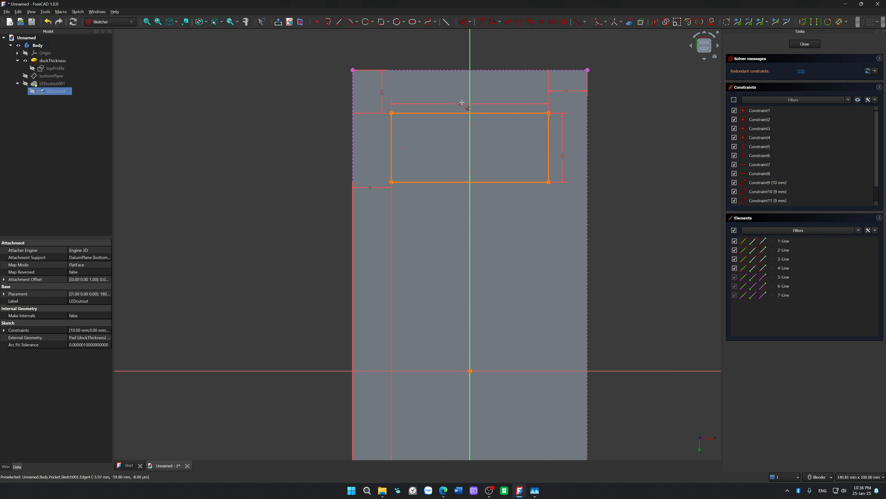
{"action": "left_click", "coordinate": [467, 100]}
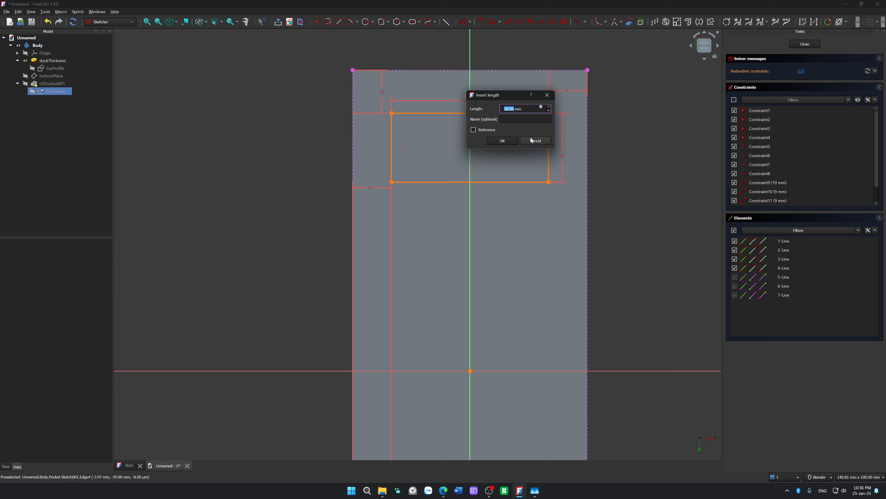
{"action": "left_click", "coordinate": [538, 140]}
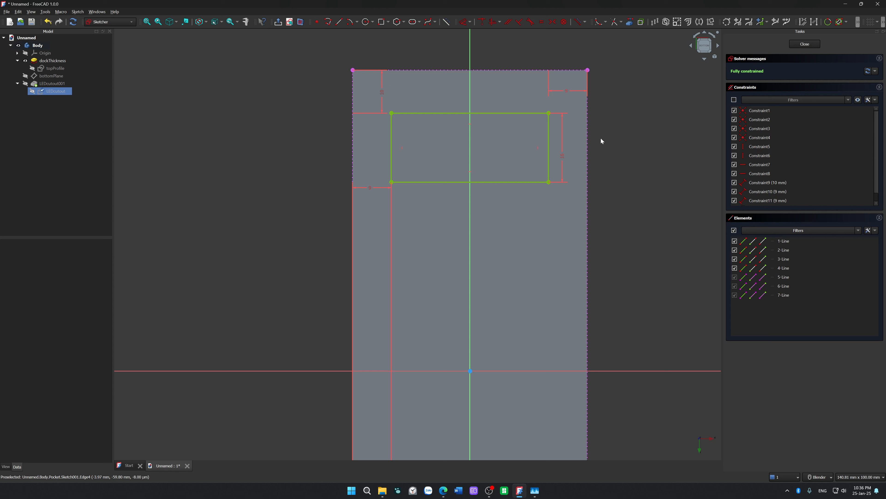
Set the cutout rectangle's distances from the block's right and left edges to 8.5 mm each.
{"action": "double_click", "coordinate": [565, 91]}
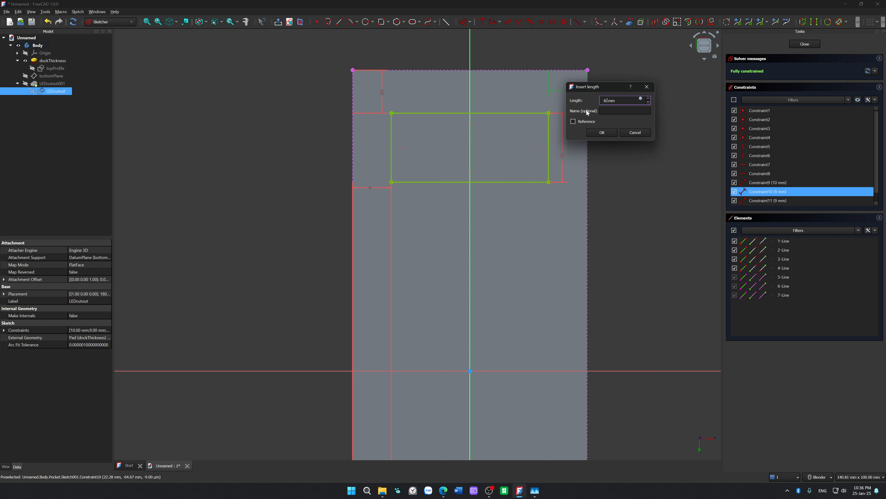
{"action": "key", "text": "Return"}
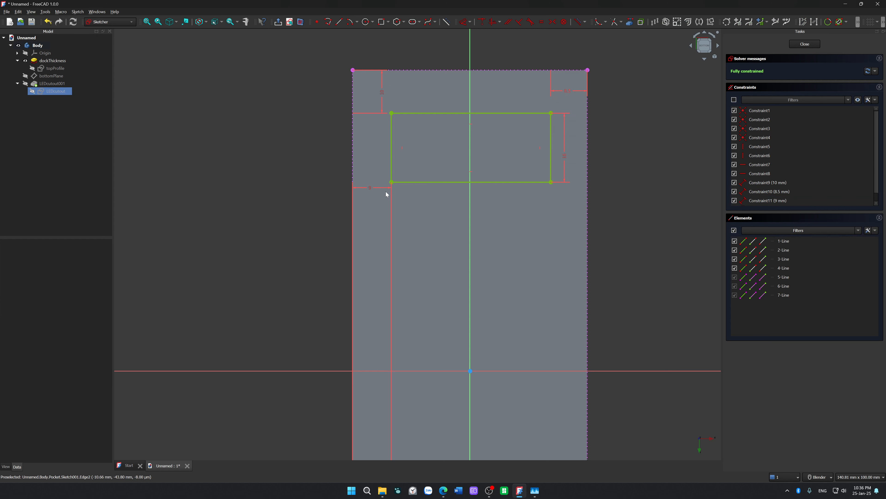
{"action": "double_click", "coordinate": [370, 189]}
{"action": "type", "text": "8.5"}
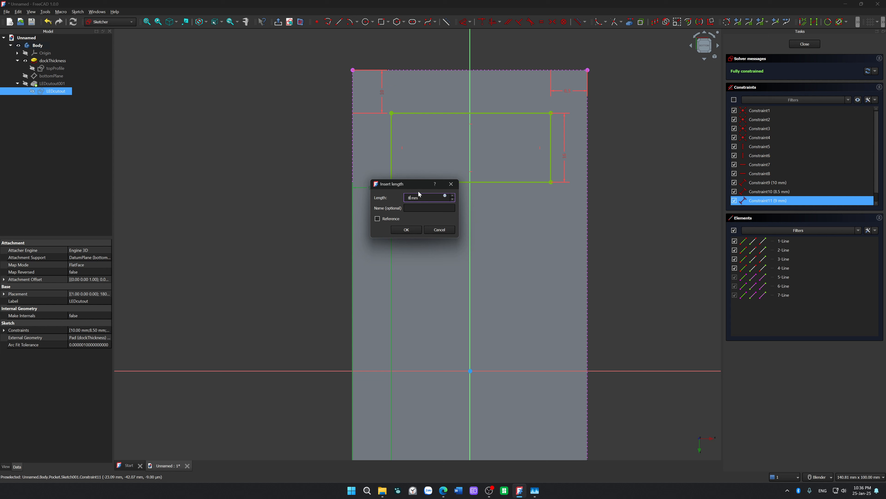
{"action": "key", "text": "Return"}
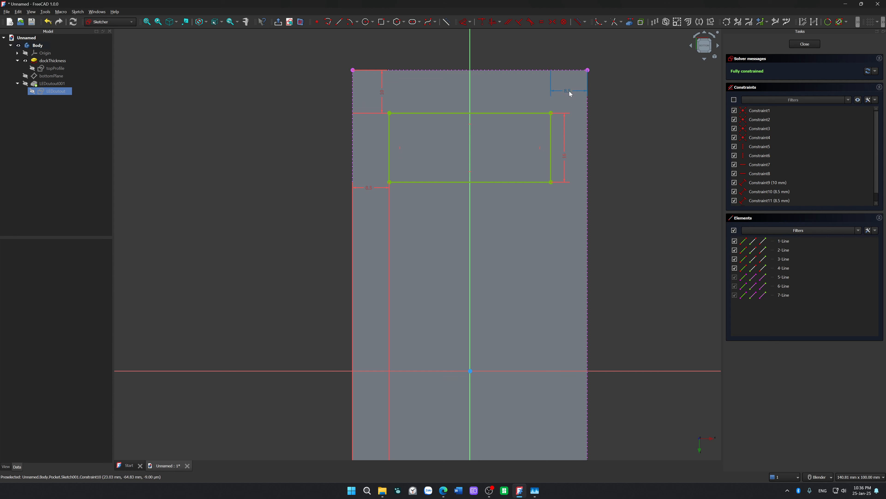
Move the right-edge distance label lower and check the cutout rectangle's width with a trial dimension, without keeping it.
{"action": "left_click_drag", "start_coordinate": [568, 91], "coordinate": [568, 108]}
{"action": "left_click", "coordinate": [533, 114]}
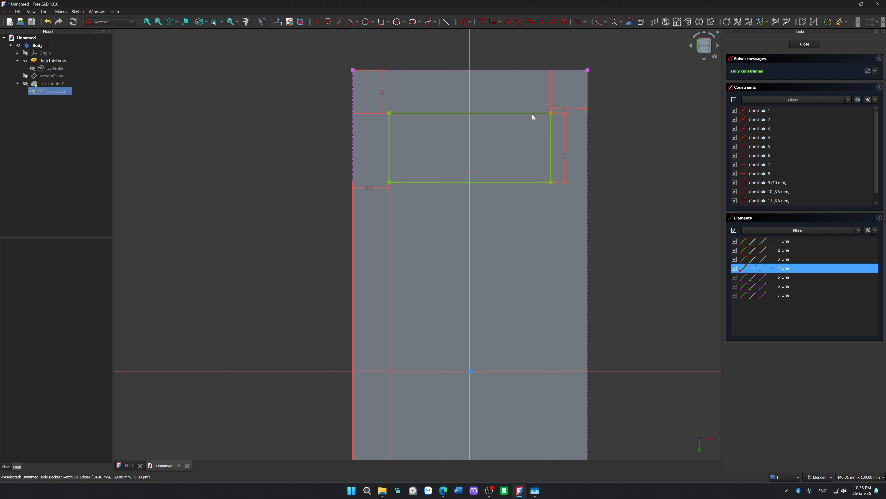
{"action": "key", "text": "d"}
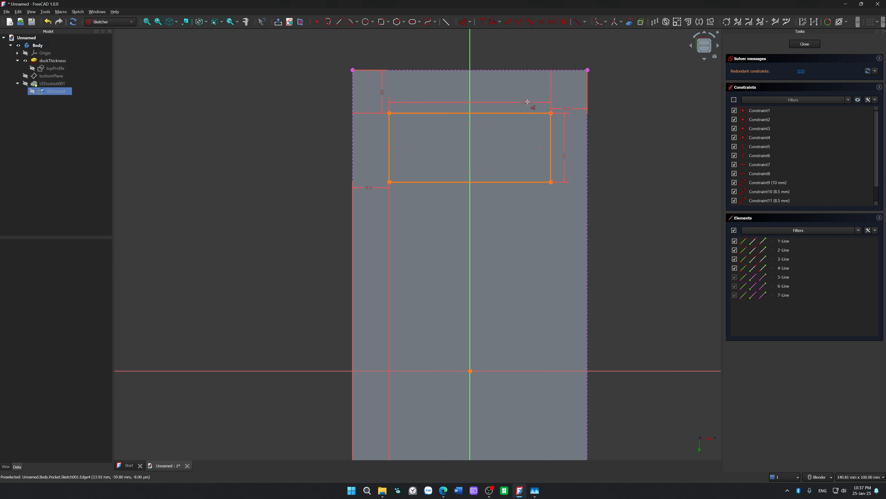
{"action": "left_click_drag", "start_coordinate": [528, 102], "coordinate": [518, 91]}
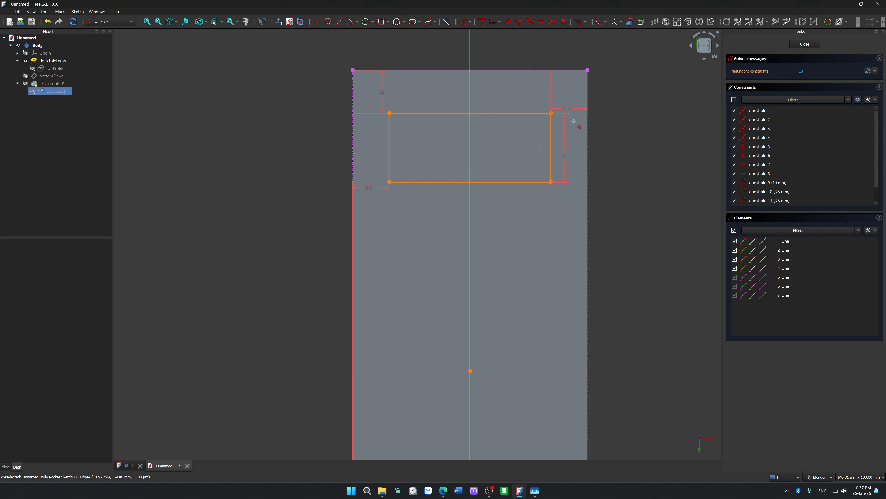
{"action": "key", "text": "Escape"}
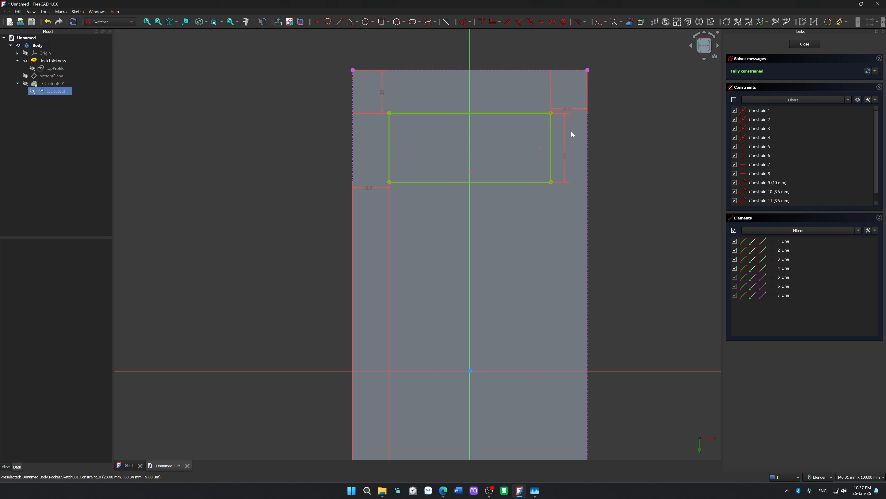
Set the cutout rectangle's distances from the block's right and left edges to 8.25 mm each.
{"action": "double_click", "coordinate": [571, 111]}
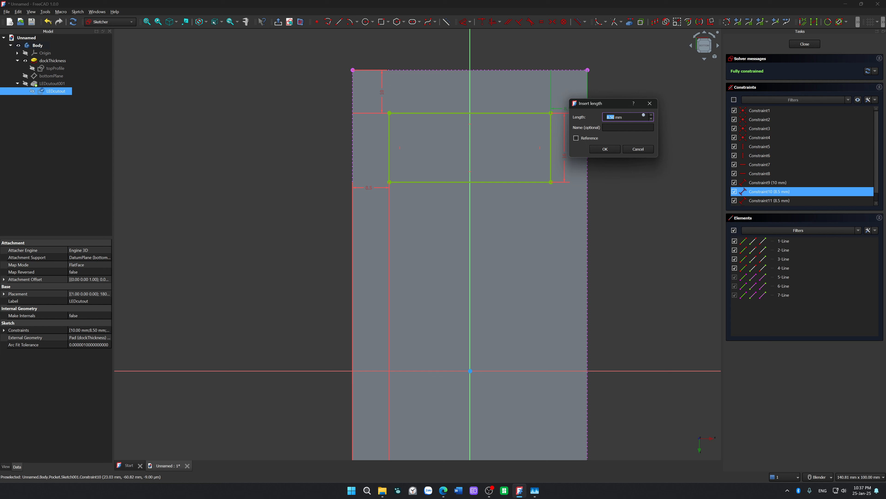
{"action": "left_click", "coordinate": [627, 120]}
{"action": "type", "text": "2"}
{"action": "left_click", "coordinate": [610, 149]}
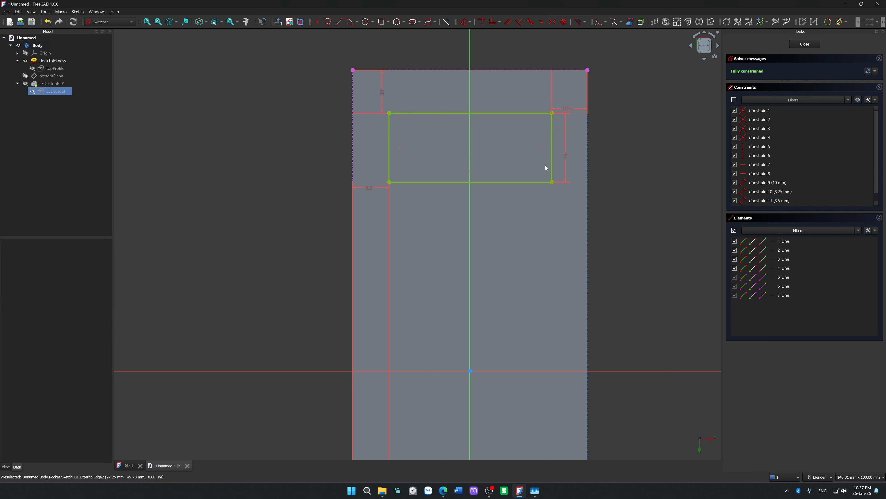
{"action": "double_click", "coordinate": [368, 190]}
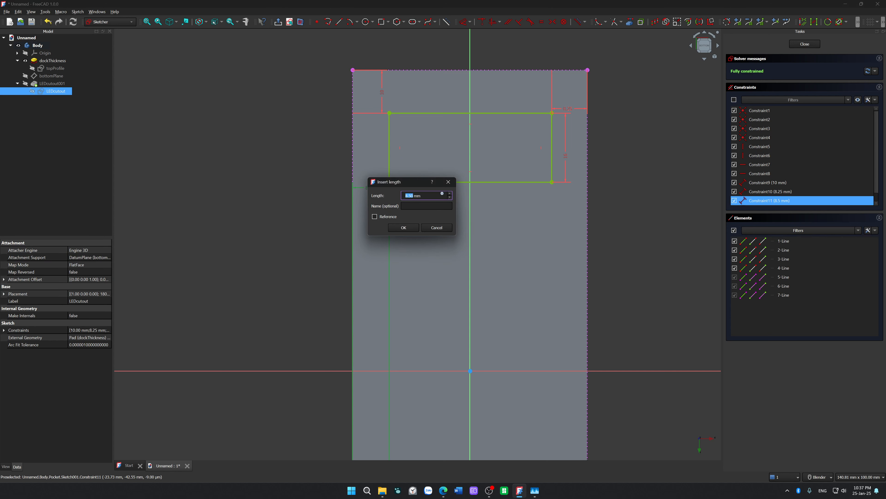
{"action": "left_click", "coordinate": [410, 196]}
{"action": "type", "text": "2"}
{"action": "left_click", "coordinate": [404, 227]}
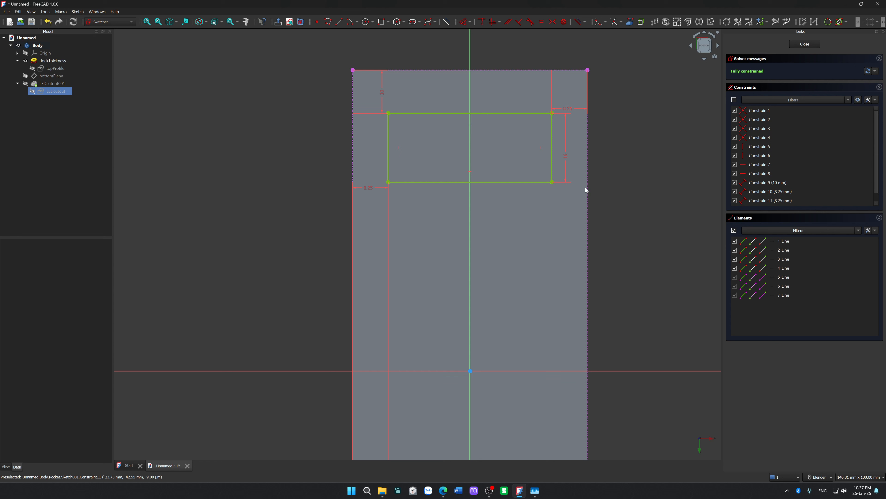
Recheck the cutout rectangle's horizontal width using a trial dimension on its upper line, then discard the dimension.
{"action": "left_click", "coordinate": [529, 113]}
{"action": "key", "text": "d"}
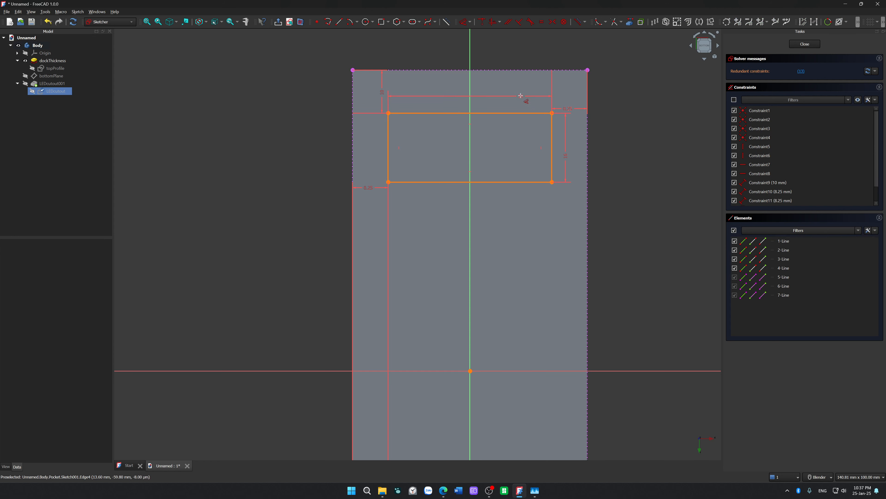
{"action": "left_click", "coordinate": [521, 96]}
{"action": "left_click", "coordinate": [589, 136]}
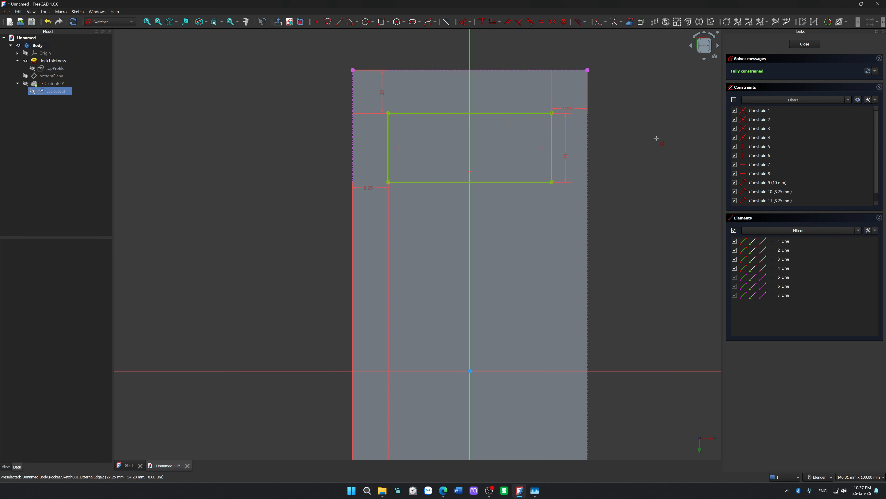
Set the cutout rectangle's distances from the block's right and left edges to 8.75 mm each.
{"action": "double_click", "coordinate": [572, 111]}
{"action": "left_click", "coordinate": [617, 117]}
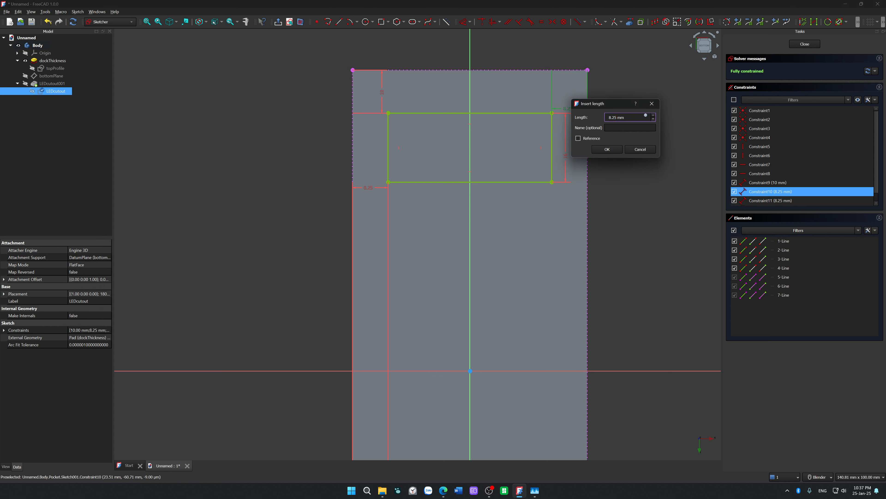
{"action": "key", "text": "BackSpace"}
{"action": "type", "text": "7"}
{"action": "left_click", "coordinate": [608, 149]}
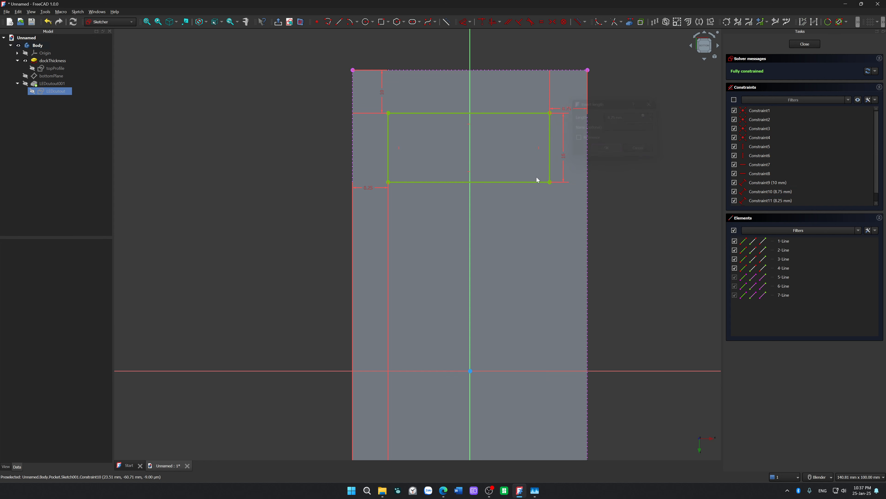
{"action": "double_click", "coordinate": [369, 188]}
{"action": "left_click", "coordinate": [412, 196]}
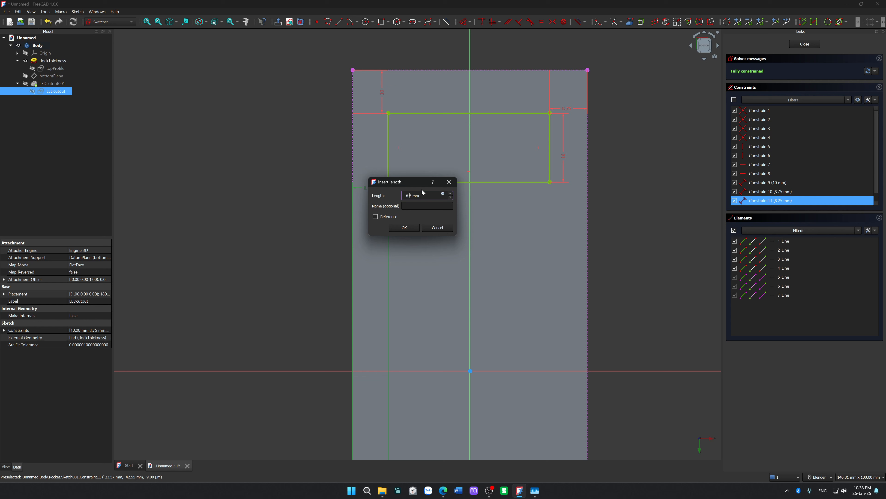
{"action": "left_click", "coordinate": [407, 227]}
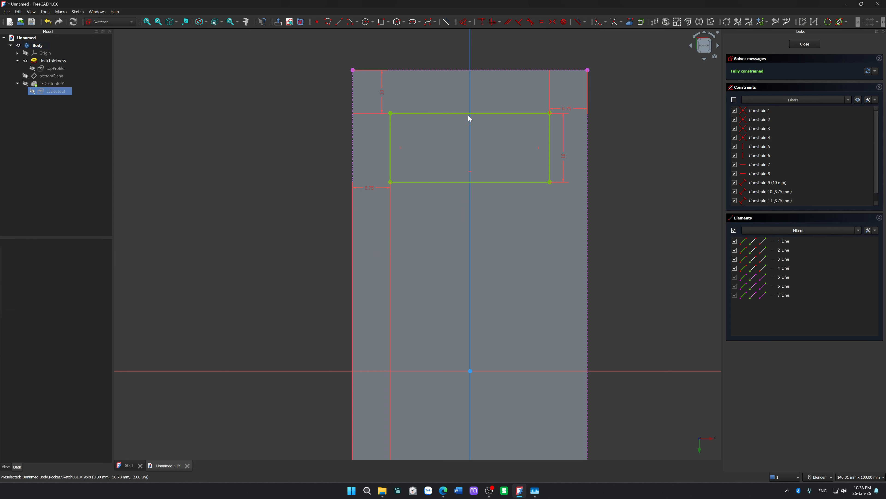
Check the cutout rectangle's width with a discarded trial dimension and finish editing the LEDcutout sketch.
{"action": "key", "text": "d"}
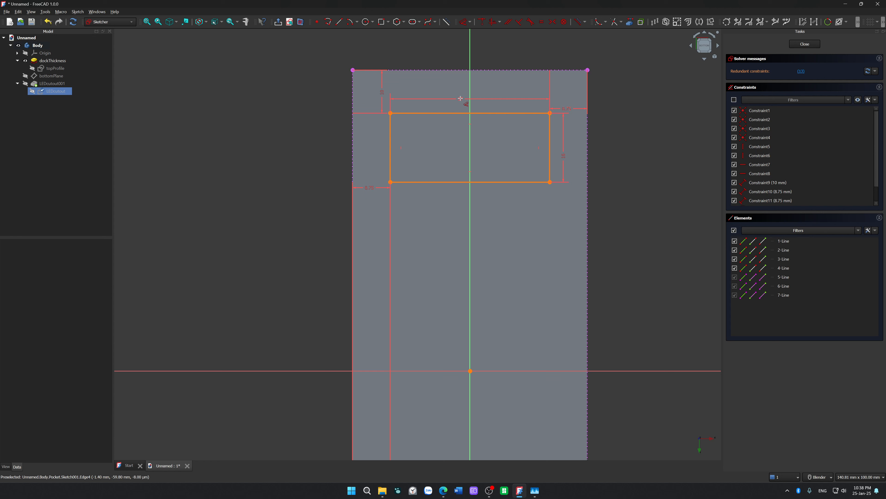
{"action": "left_click", "coordinate": [460, 99]}
{"action": "left_click", "coordinate": [529, 141]}
{"action": "scroll", "coordinate": [637, 165], "scroll_direction": "down", "scroll_amount": 2}
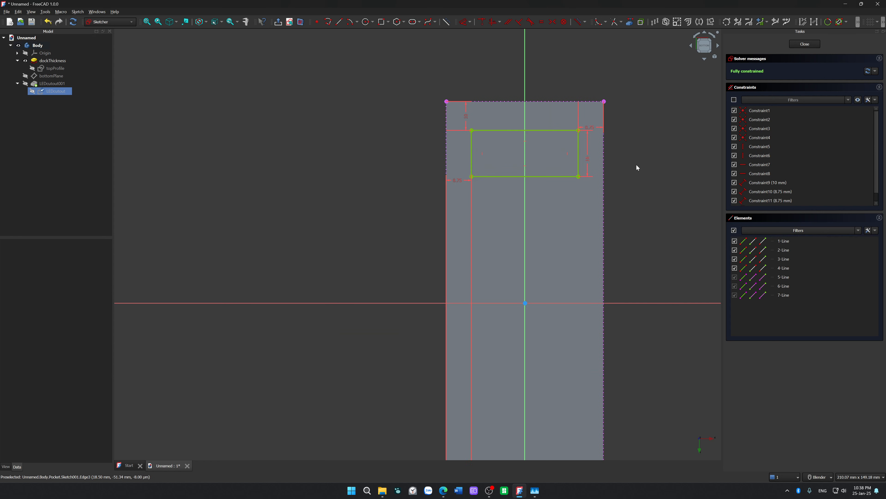
{"action": "scroll", "coordinate": [637, 164], "scroll_direction": "down", "scroll_amount": 2}
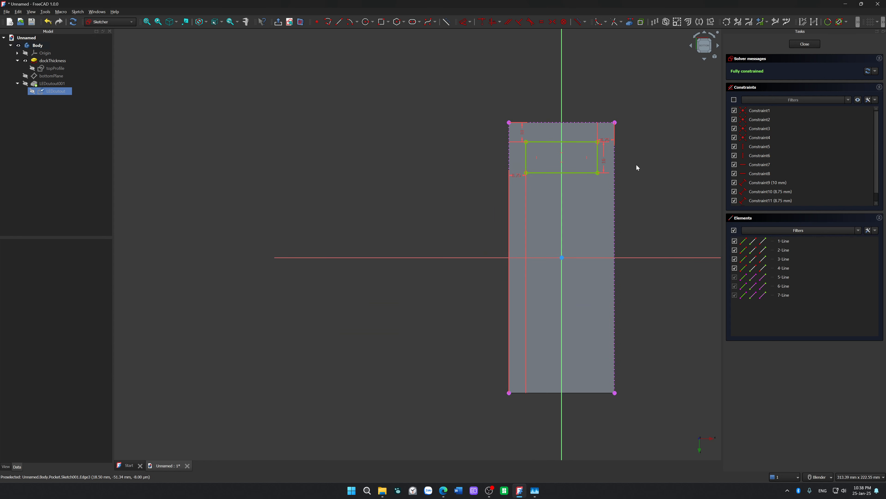
{"action": "left_click", "coordinate": [805, 44]}
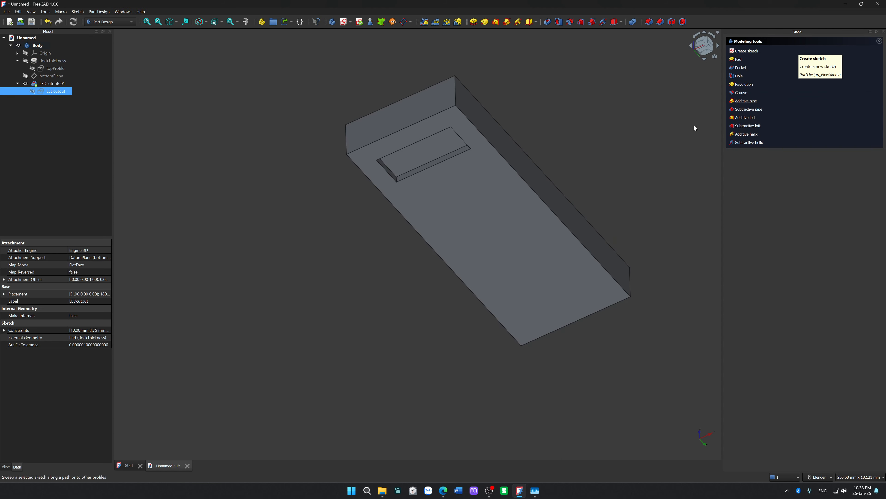
Create a datum plane attached to the block's short end face nearest the LED cutout, with zero offset.
{"action": "middle_click_drag", "start_coordinate": [522, 121], "coordinate": [541, 181]}
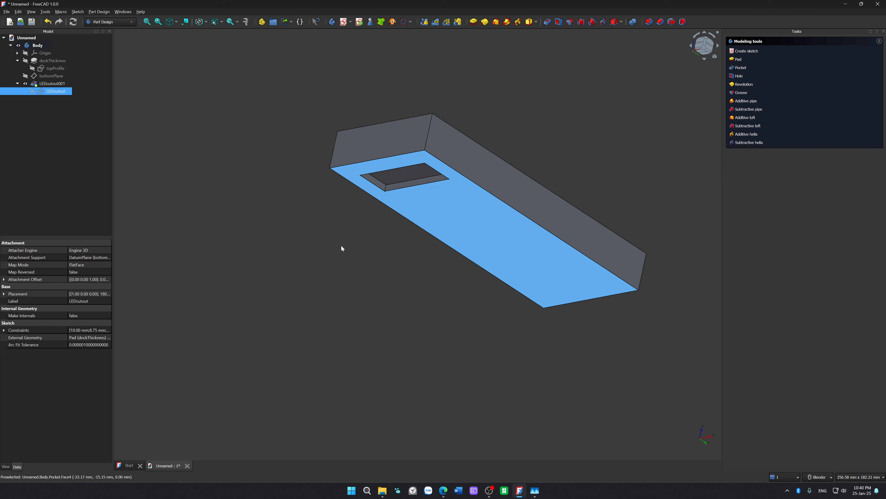
{"action": "middle_click_drag", "start_coordinate": [342, 247], "coordinate": [309, 271]}
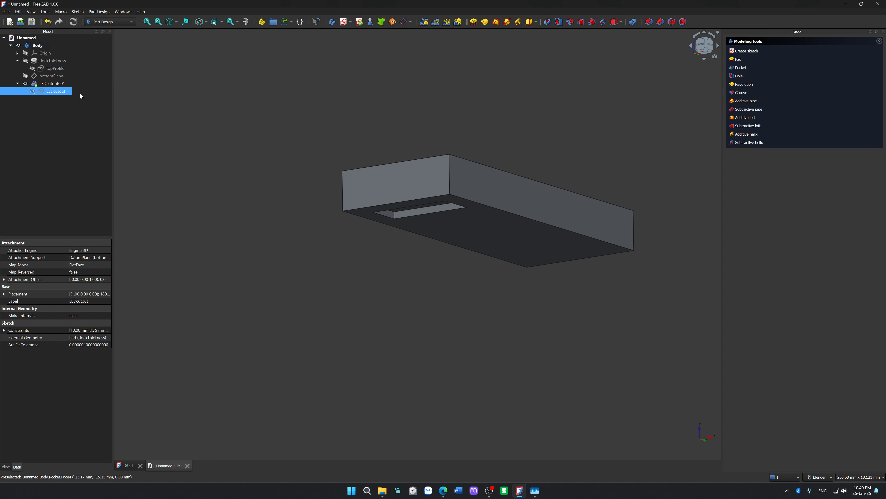
{"action": "left_click", "coordinate": [370, 174]}
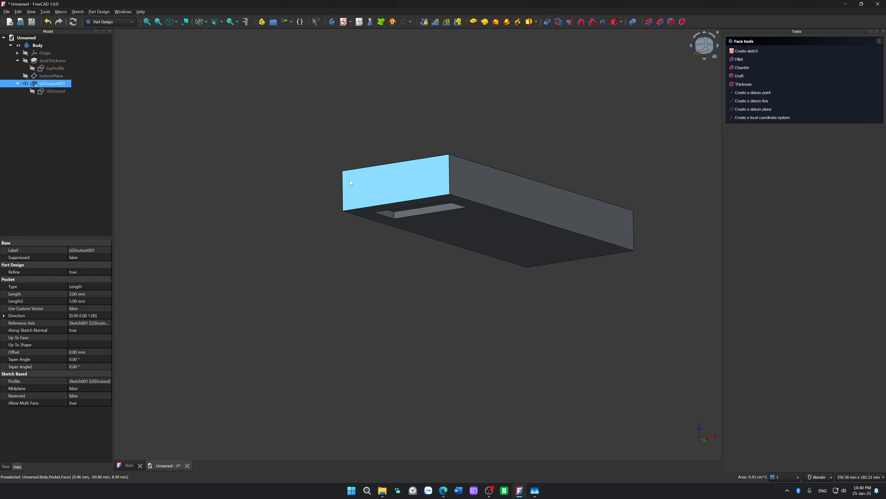
{"action": "left_click", "coordinate": [404, 22]}
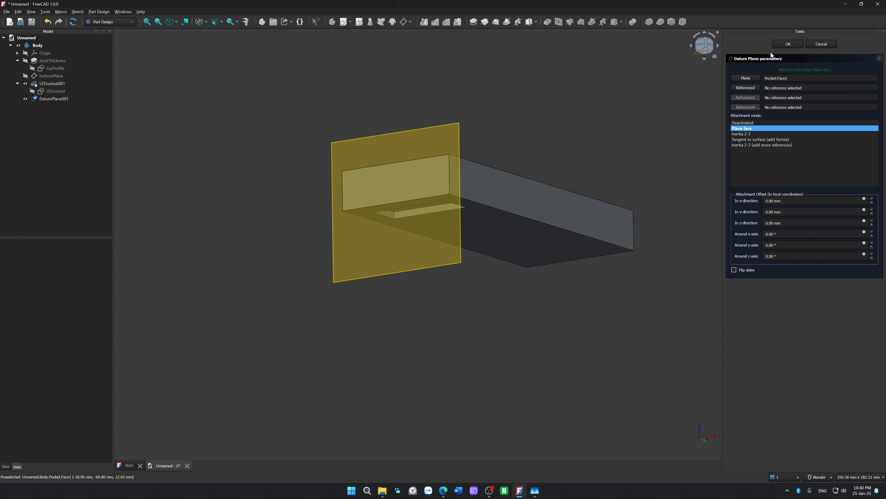
{"action": "left_click", "coordinate": [787, 44]}
Rename the new datum plane as frontPlane.
{"action": "left_click", "coordinate": [58, 100]}
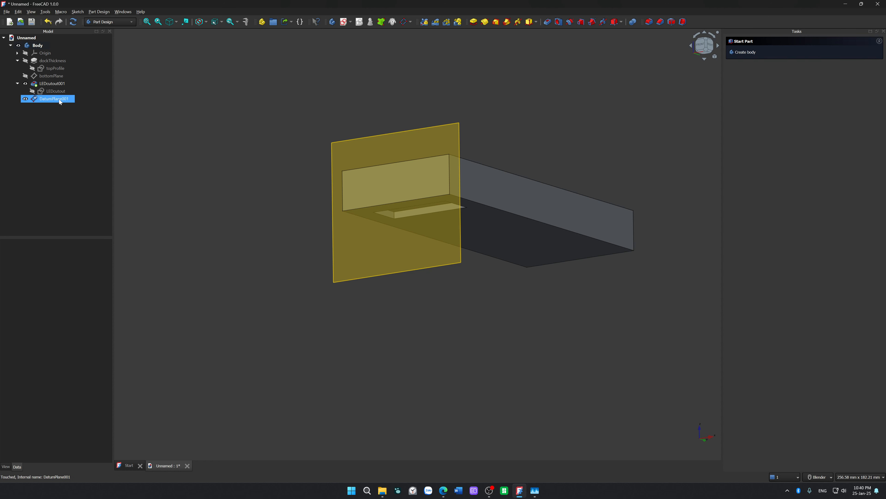
{"action": "left_click", "coordinate": [59, 100]}
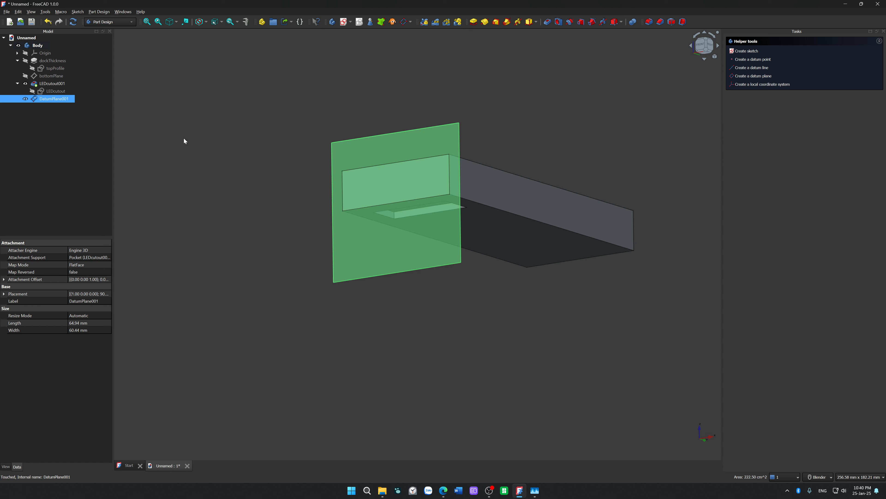
{"action": "key", "text": "F2"}
{"action": "type", "text": "frontPlane"}
{"action": "key", "text": "Return"}
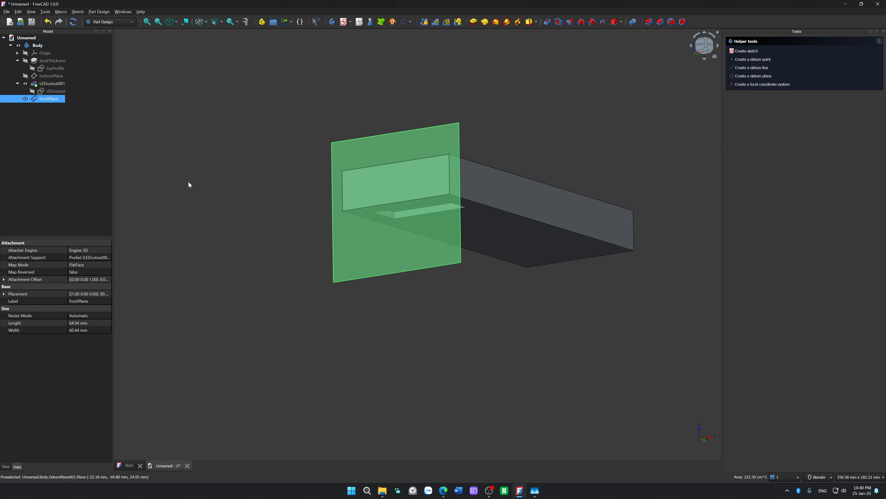
Create a new sketch on frontPlane and hide the datum plane.
{"action": "left_click", "coordinate": [344, 22]}
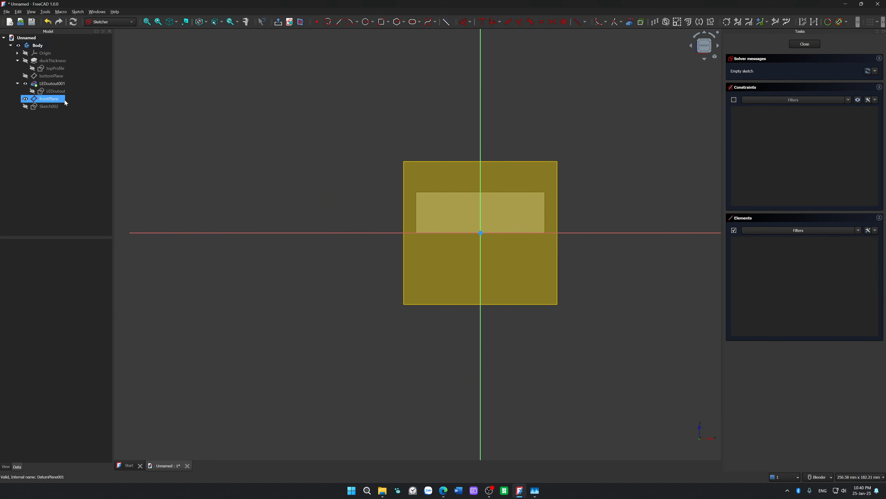
{"action": "left_click", "coordinate": [26, 99]}
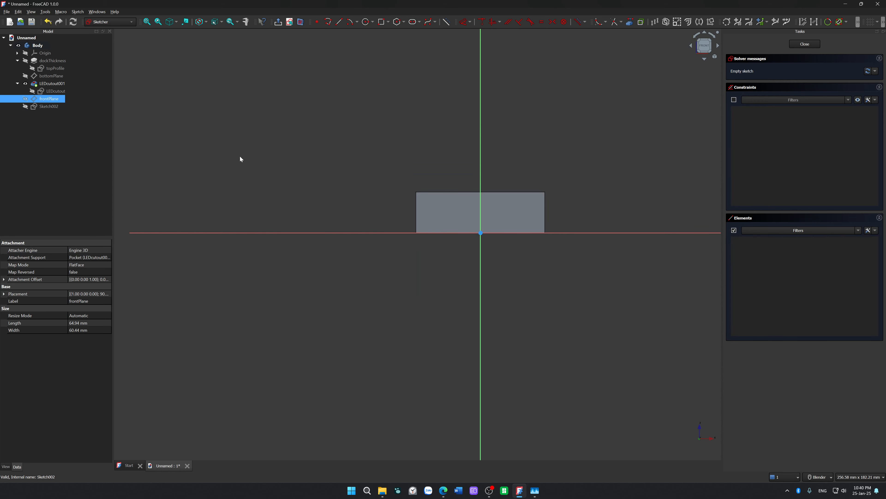
Project the block's top edge and both vertical side edges into the sketch as external geometry, keeping the front view.
{"action": "left_click", "coordinate": [630, 21]}
{"action": "scroll", "coordinate": [530, 132], "scroll_direction": "up", "scroll_amount": 3}
{"action": "left_click", "coordinate": [380, 243]}
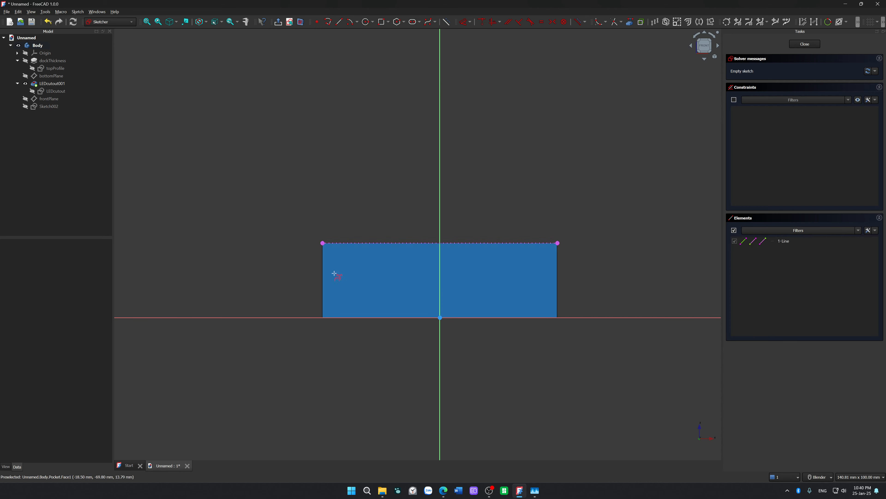
{"action": "left_click", "coordinate": [322, 278]}
{"action": "left_click", "coordinate": [558, 271]}
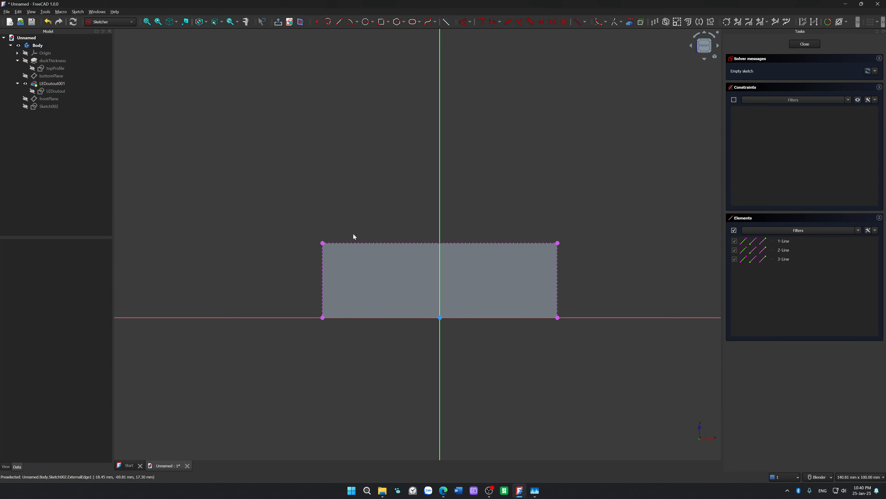
{"action": "mouse_move", "coordinate": [404, 218]}
{"action": "middle_mouse_down"}
{"action": "mouse_move", "coordinate": [572, 195]}
{"action": "mouse_move", "coordinate": [600, 161]}
{"action": "middle_mouse_up"}
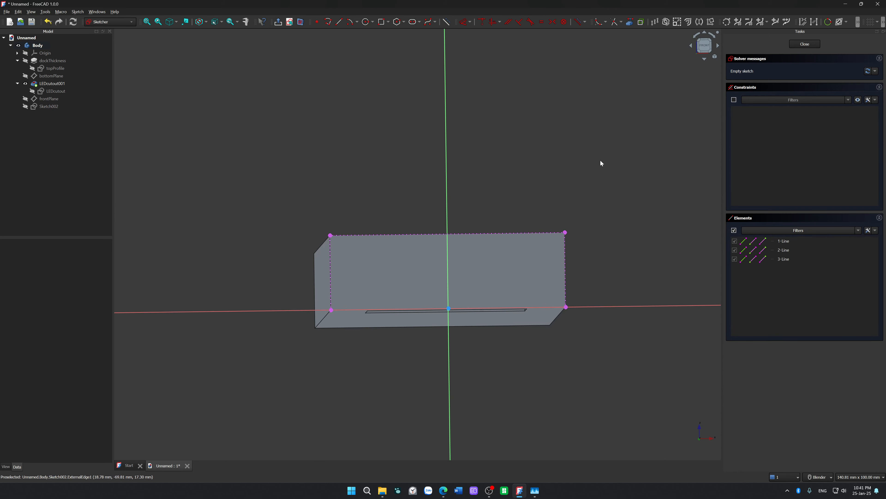
{"action": "left_click", "coordinate": [703, 49]}
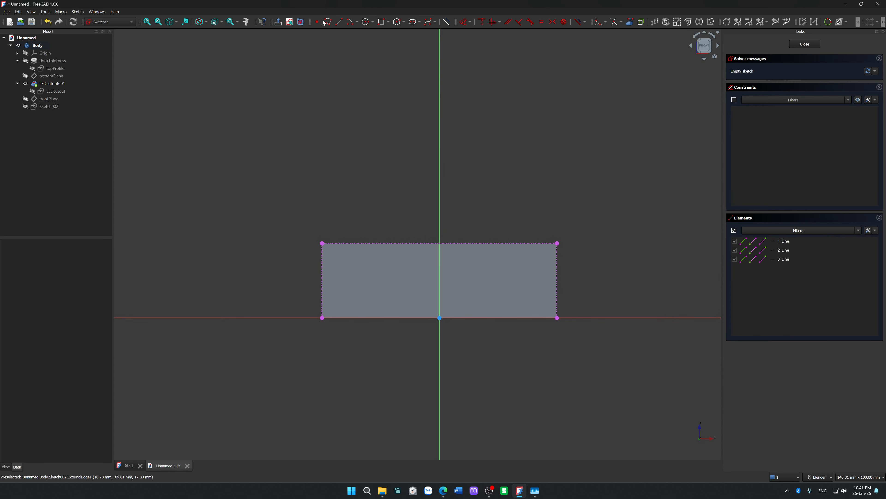
Draw a rectangle on the left half of the block face and constrain its left side 9.5 mm from the block's left edge.
{"action": "left_click", "coordinate": [381, 21]}
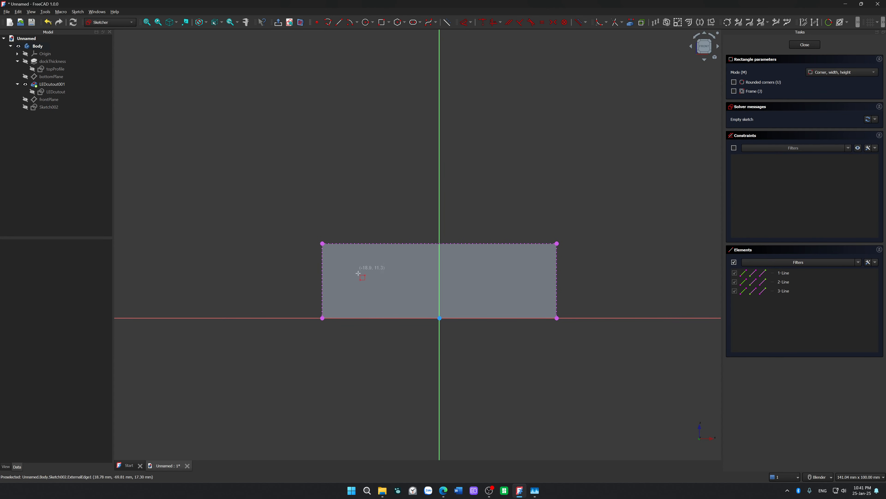
{"action": "left_click", "coordinate": [348, 264]}
{"action": "left_click", "coordinate": [401, 297]}
{"action": "right_click", "coordinate": [325, 279]}
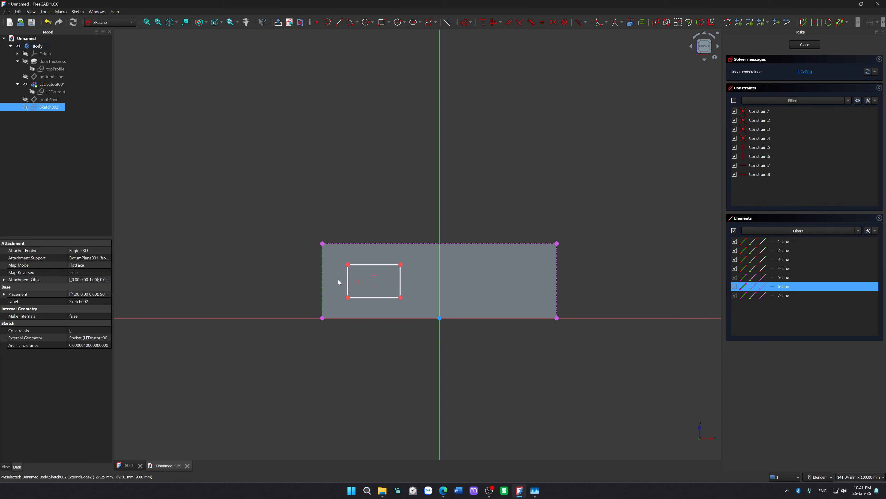
{"action": "key", "text": "d"}
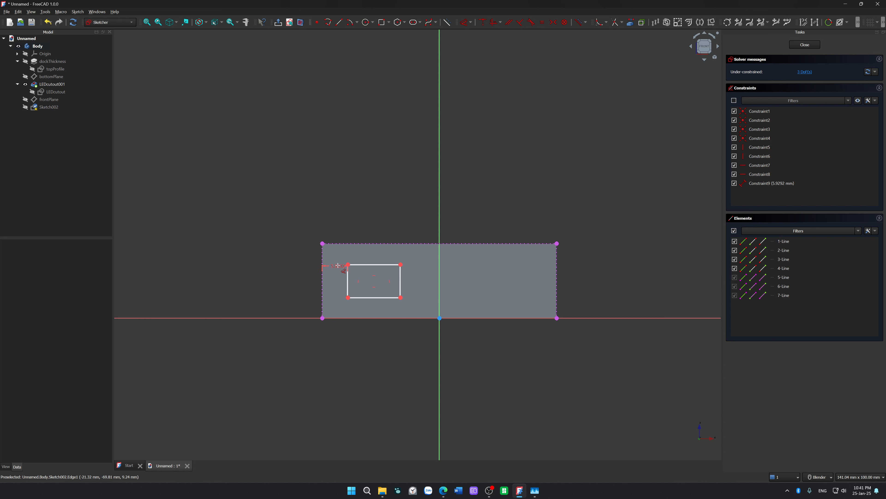
{"action": "left_click", "coordinate": [336, 258]}
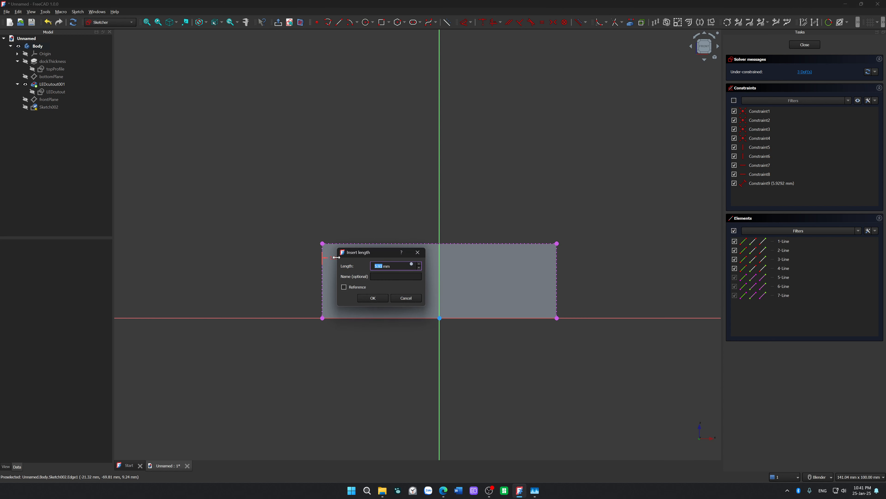
{"action": "type", "text": "9.5"}
{"action": "key", "text": "Return"}
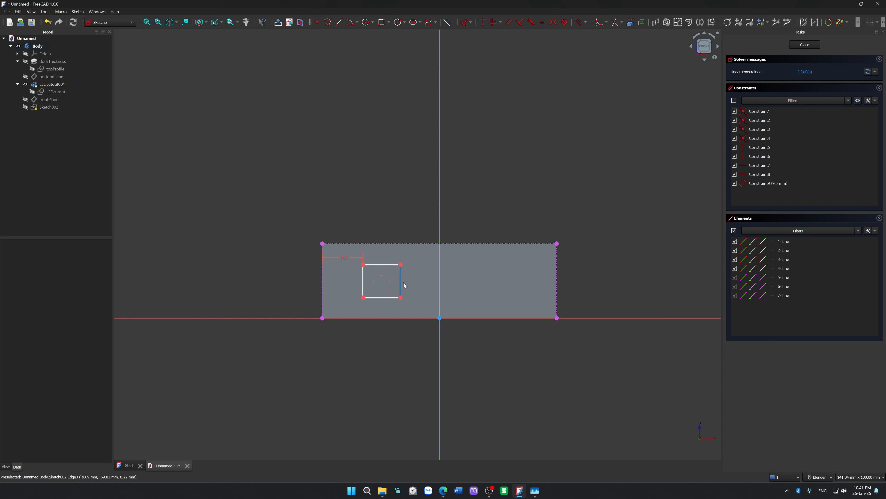
Constrain the rectangle's bottom side 5 mm above the horizontal axis.
{"action": "left_click", "coordinate": [386, 298]}
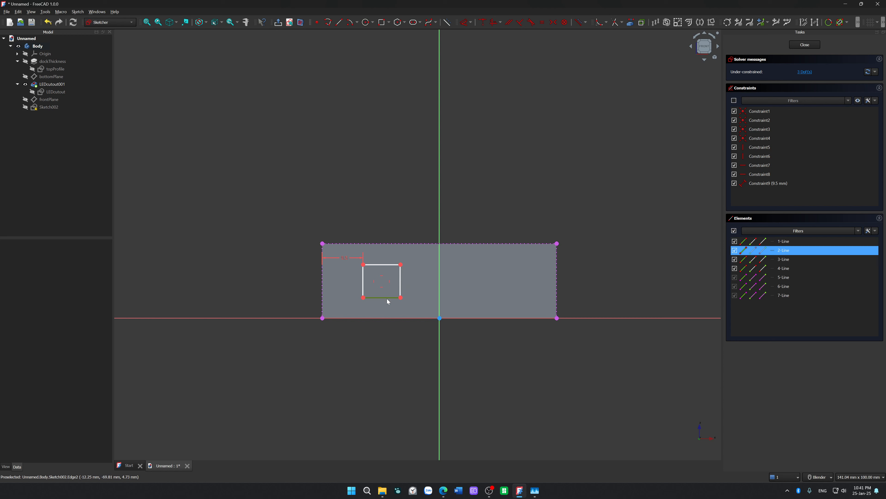
{"action": "left_click", "coordinate": [383, 318]}
{"action": "key", "text": "d"}
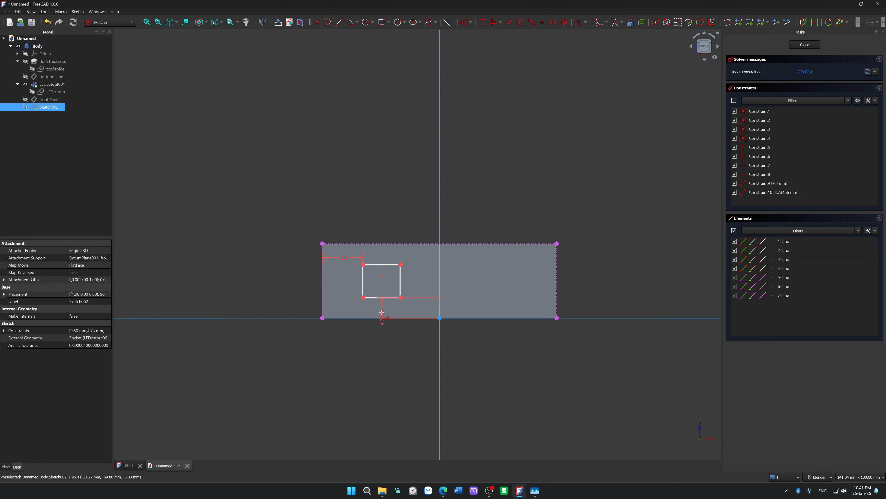
{"action": "left_click", "coordinate": [406, 310]}
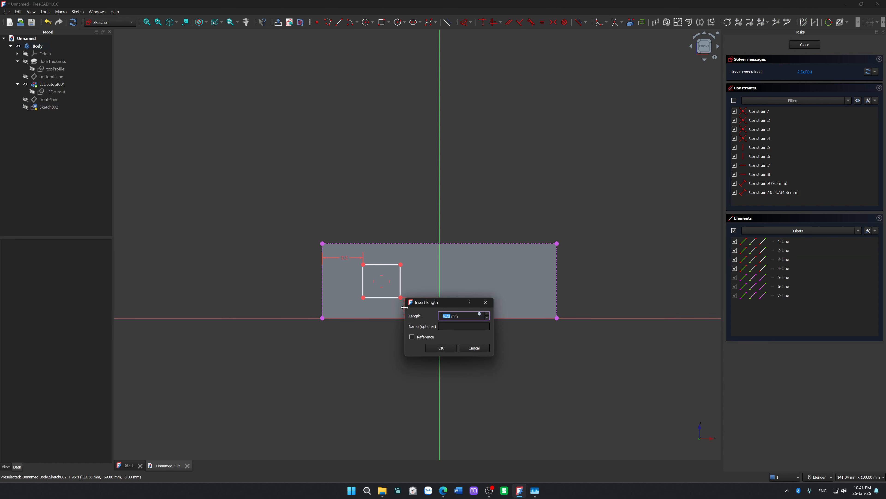
{"action": "type", "text": "5"}
{"action": "left_click", "coordinate": [436, 348]}
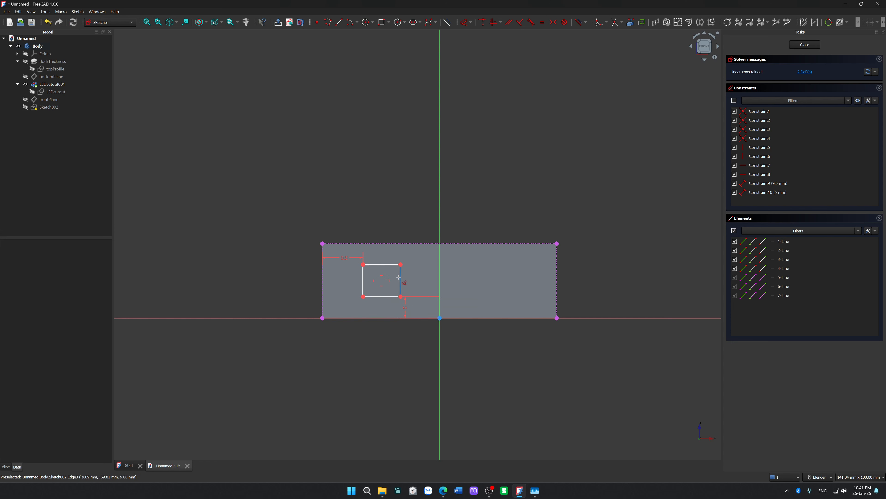
Constrain the rectangle's top side 5 mm below the block's projected top edge.
{"action": "left_click", "coordinate": [382, 264]}
{"action": "left_click", "coordinate": [393, 244]}
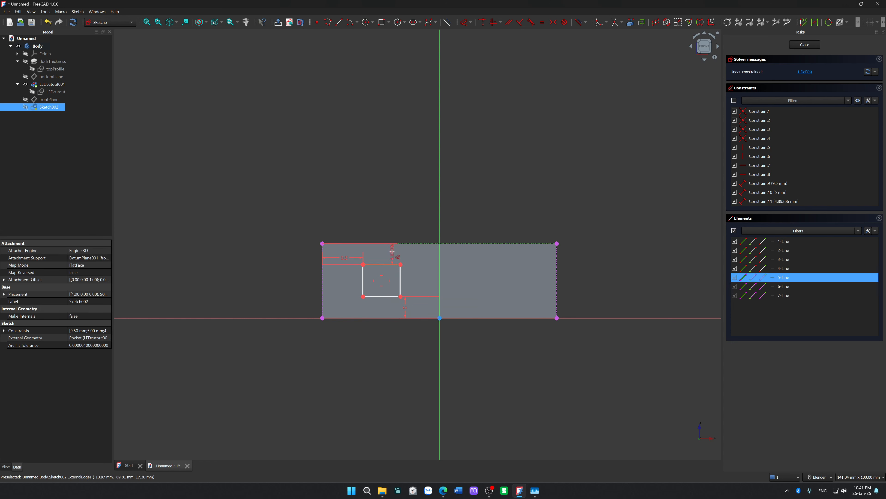
{"action": "left_click_drag", "start_coordinate": [371, 250], "coordinate": [370, 256]}
{"action": "type", "text": "5"}
{"action": "key", "text": "Return"}
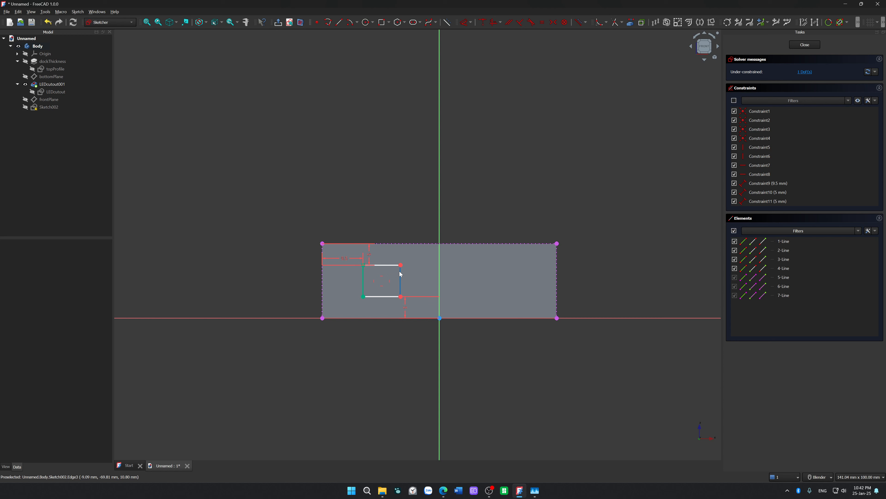
Set the rectangle's width to 8 mm.
{"action": "left_click", "coordinate": [384, 297]}
{"action": "key", "text": "d"}
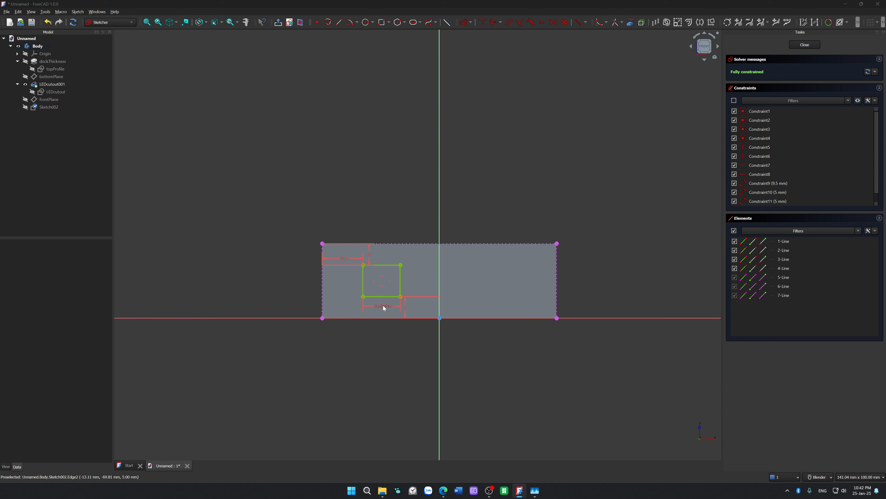
{"action": "left_click", "coordinate": [383, 308]}
{"action": "type", "text": "8"}
{"action": "key", "text": "Return"}
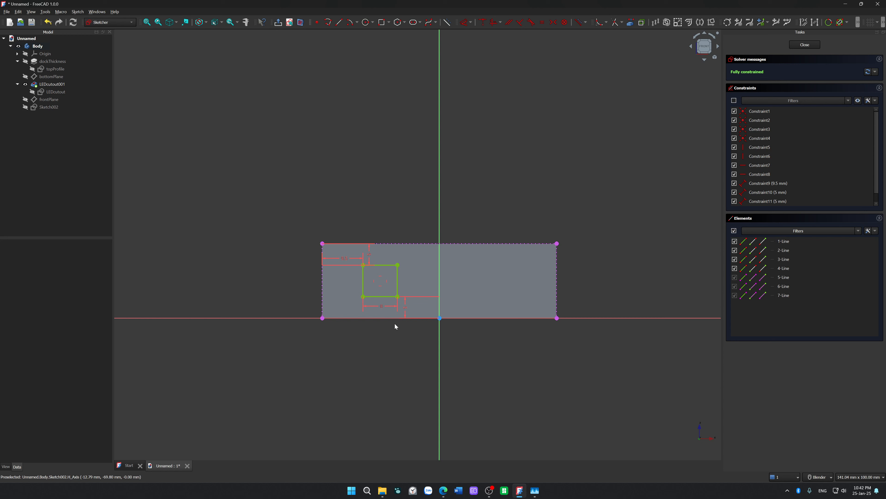
{"action": "left_click", "coordinate": [397, 283]}
{"action": "key", "text": "d"}
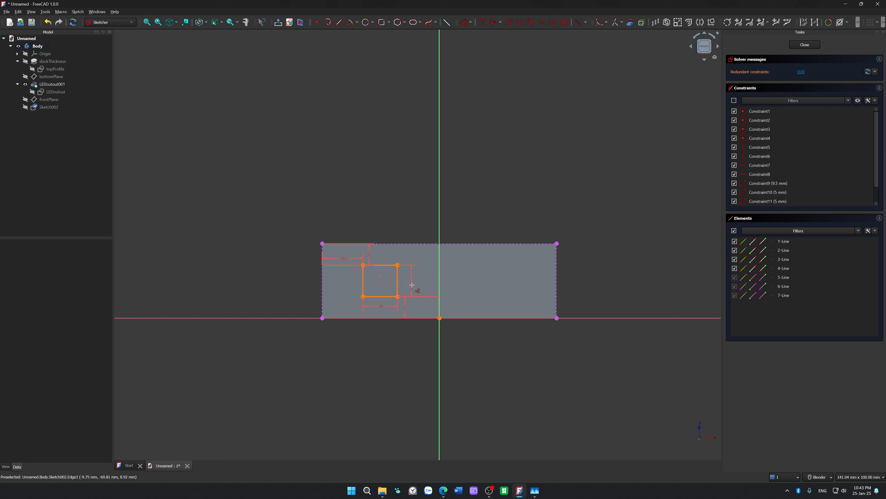
{"action": "left_click", "coordinate": [412, 286]}
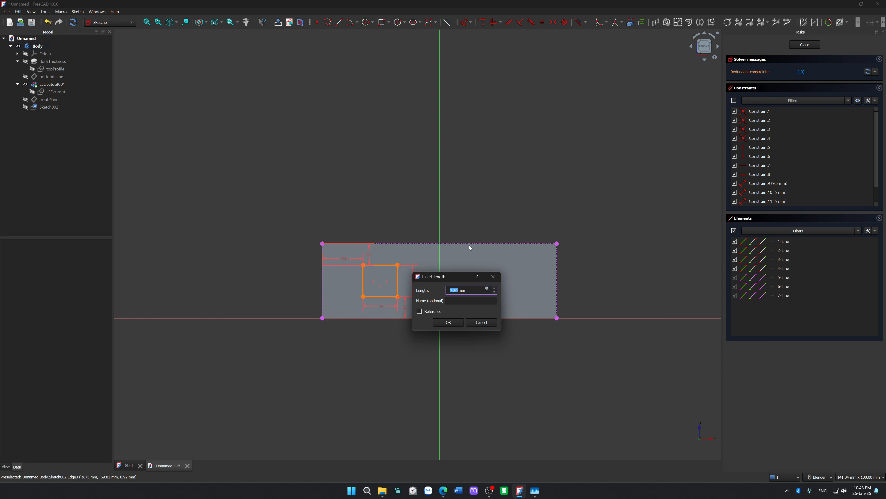
{"action": "left_click", "coordinate": [478, 322]}
{"action": "key", "text": "Escape"}
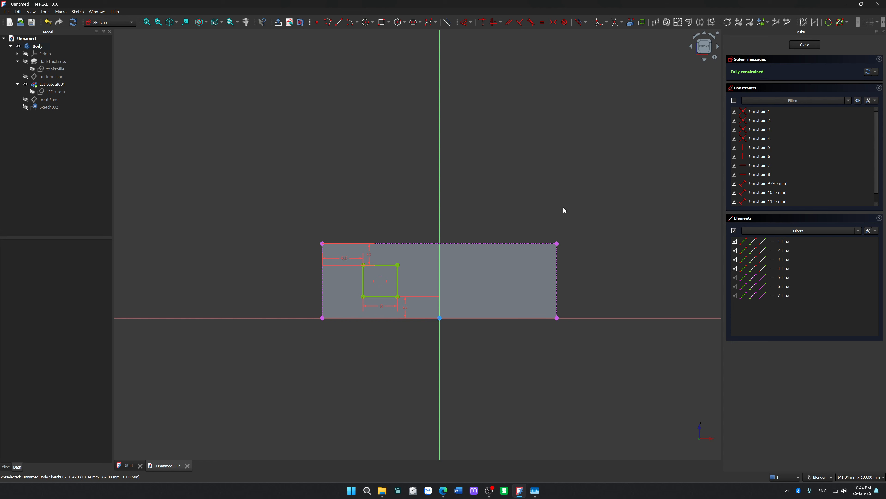
Finish the sketch and cut its rectangle into the block as a 3 mm deep pocket.
{"action": "left_click", "coordinate": [815, 45]}
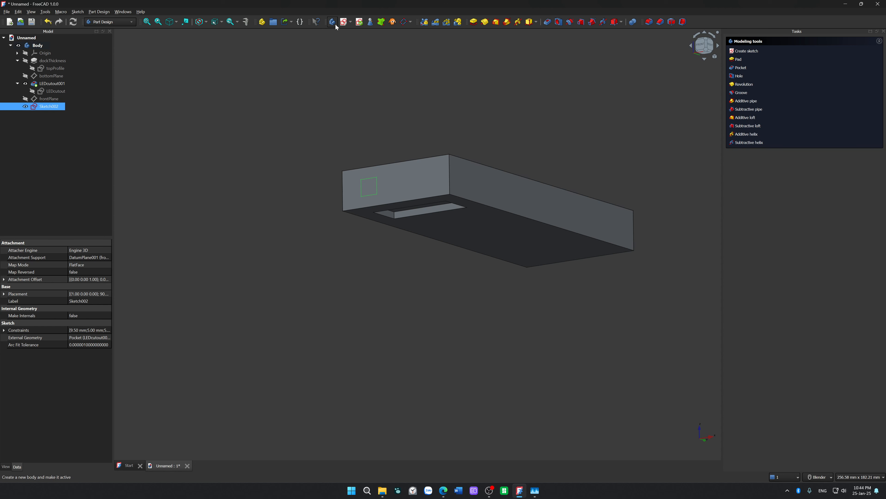
{"action": "left_click", "coordinate": [548, 22]}
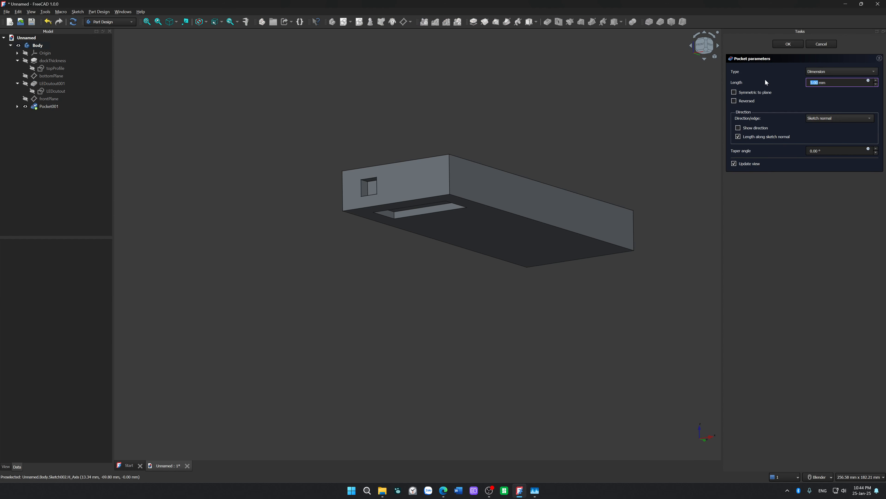
{"action": "type", "text": "3"}
{"action": "key", "text": "Return"}
Rename the new pocket as ThunderboltCableCutout.
{"action": "left_click", "coordinate": [49, 106]}
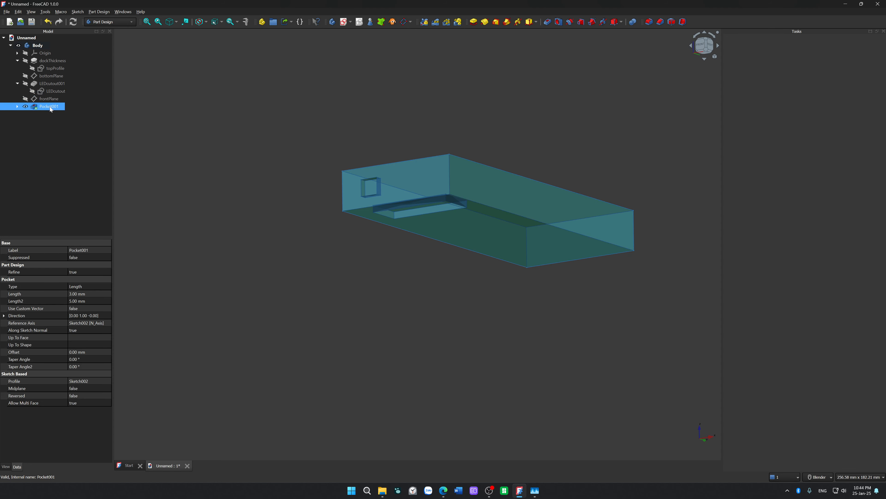
{"action": "key", "text": "F2"}
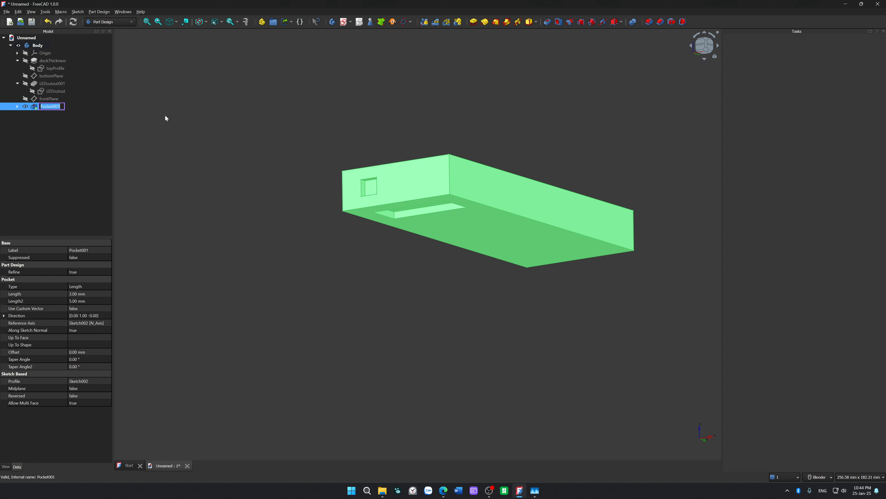
{"action": "type", "text": "Thunderbolt"}
{"action": "type", "text": "Cutout"}
{"action": "key", "text": "Left"}
{"action": "key", "text": "Left"}
{"action": "key", "text": "Left"}
{"action": "key", "text": "Left"}
{"action": "key", "text": "Left"}
{"action": "key", "text": "Left"}
{"action": "type", "text": "Cablre"}
{"action": "key", "text": "BackSpace"}
{"action": "key", "text": "BackSpace"}
{"action": "type", "text": "e"}
{"action": "key", "text": "Return"}
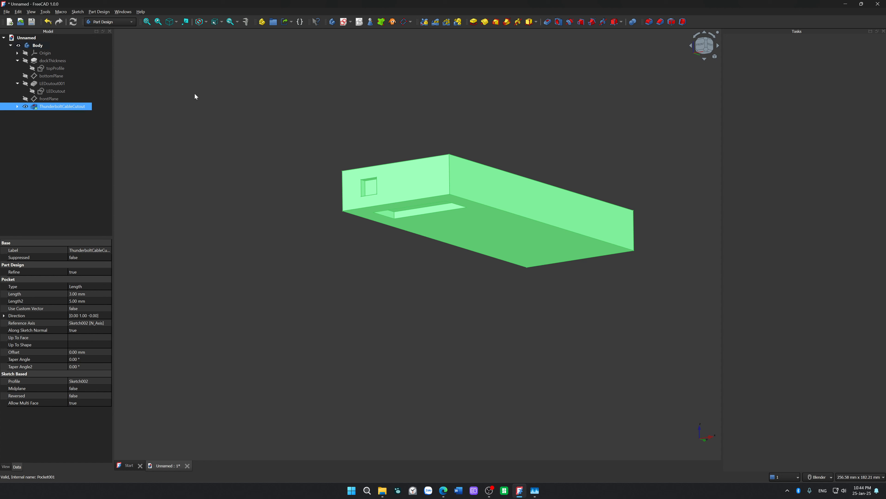
Rename the sketch inside ThunderboltCableCutout as ThunderboltCable and collapse the pocket's tree entry.
{"action": "left_click", "coordinate": [17, 106]}
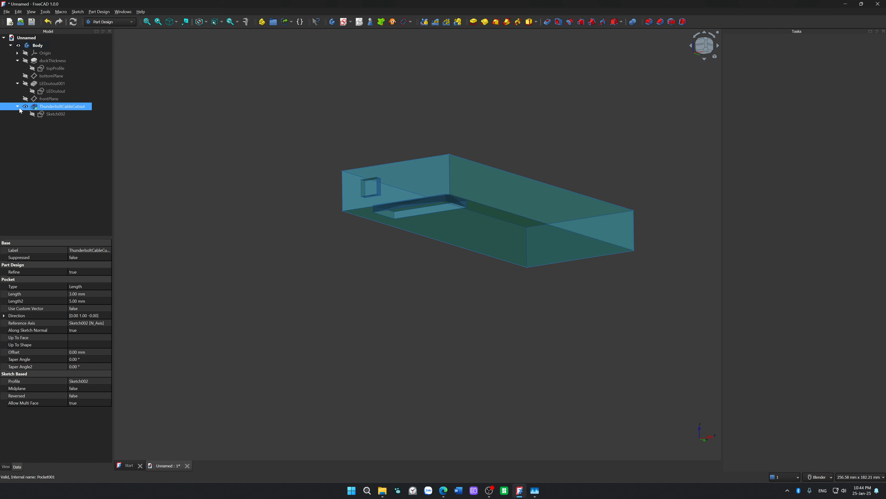
{"action": "left_click", "coordinate": [53, 114]}
{"action": "key", "text": "F2"}
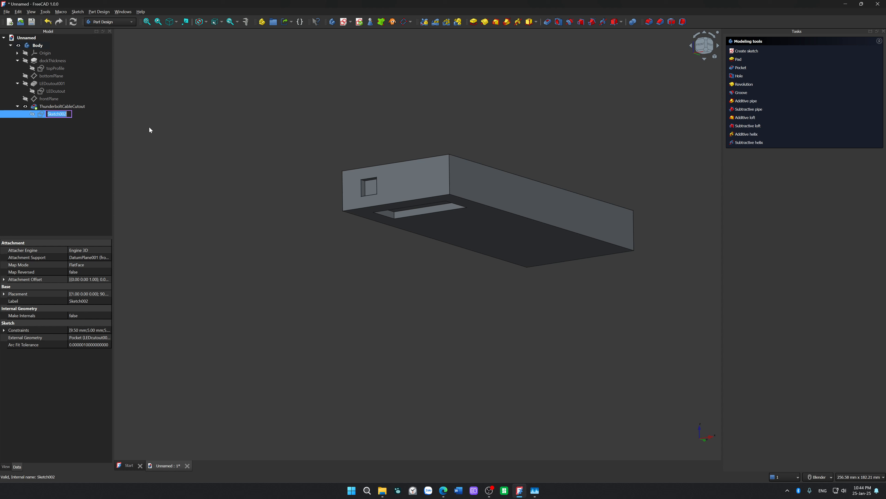
{"action": "type", "text": "Thunderb"}
{"action": "type", "text": "oltCa"}
{"action": "type", "text": "ble"}
{"action": "key", "text": "Return"}
{"action": "left_click", "coordinate": [17, 106]}
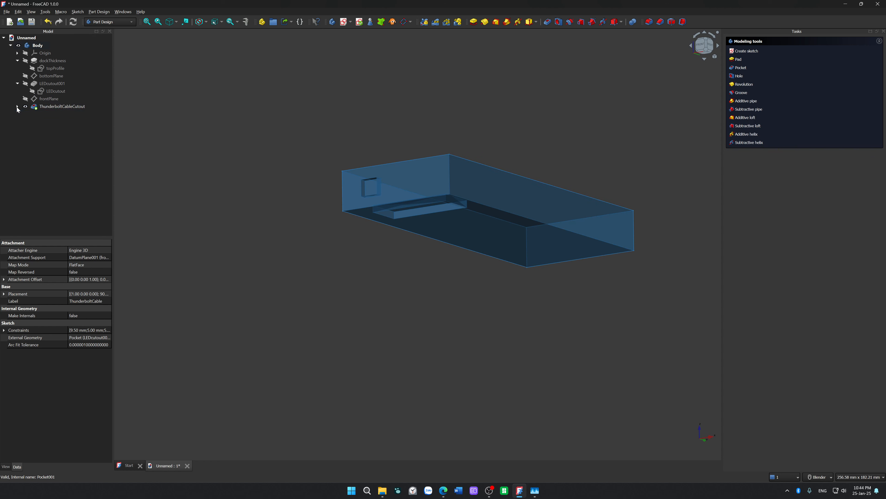
{"action": "left_click", "coordinate": [195, 120]}
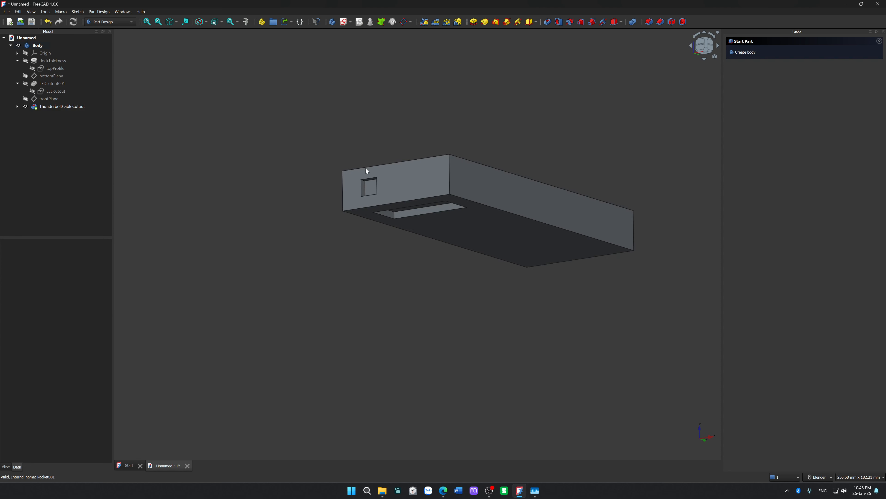
Create a datum plane attached to the block's short end face opposite the Thunderbolt cutout, with zero offset.
{"action": "mouse_move", "coordinate": [538, 200]}
{"action": "middle_mouse_down"}
{"action": "mouse_move", "coordinate": [503, 141]}
{"action": "mouse_move", "coordinate": [576, 101]}
{"action": "mouse_move", "coordinate": [536, 204]}
{"action": "middle_mouse_up"}
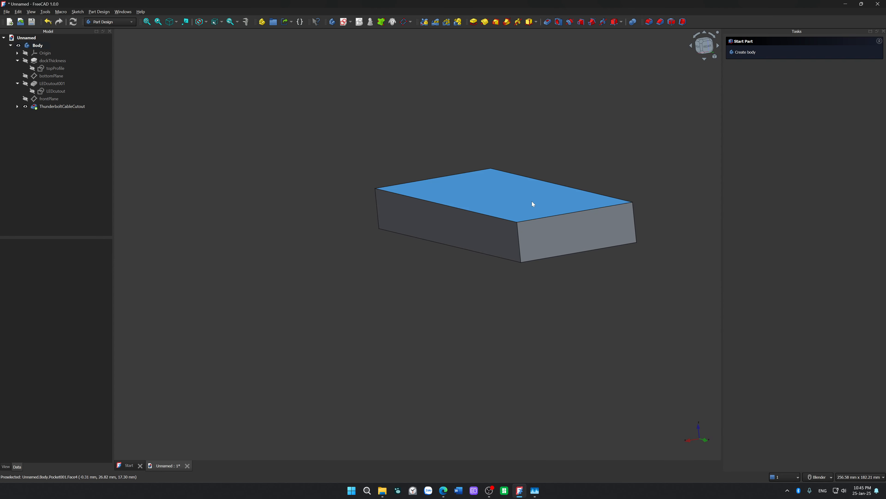
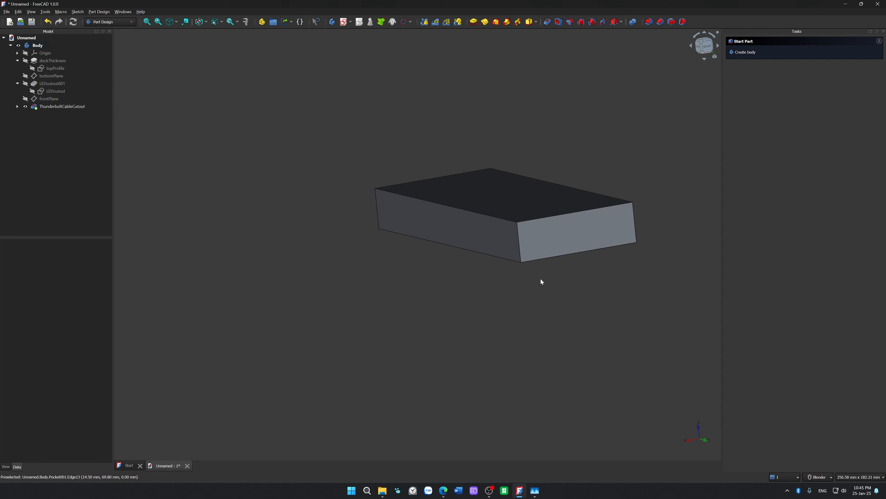
{"action": "left_click", "coordinate": [533, 246]}
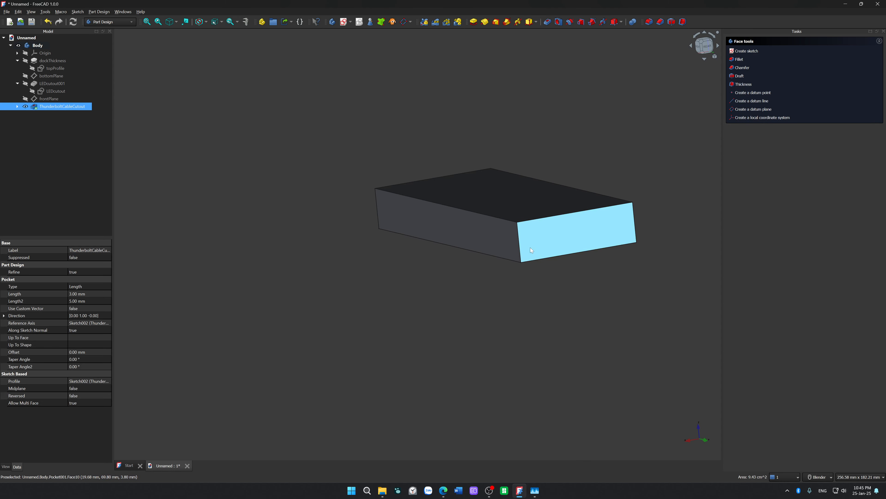
{"action": "left_click", "coordinate": [403, 22]}
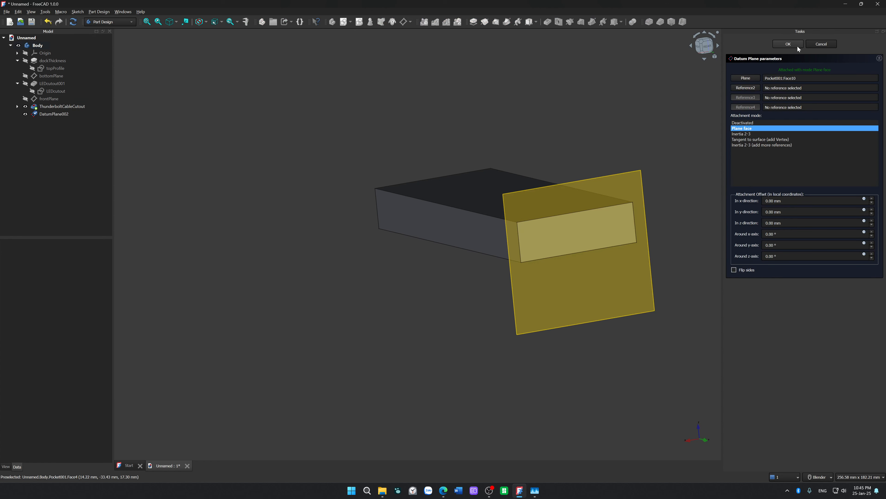
{"action": "left_click", "coordinate": [778, 44]}
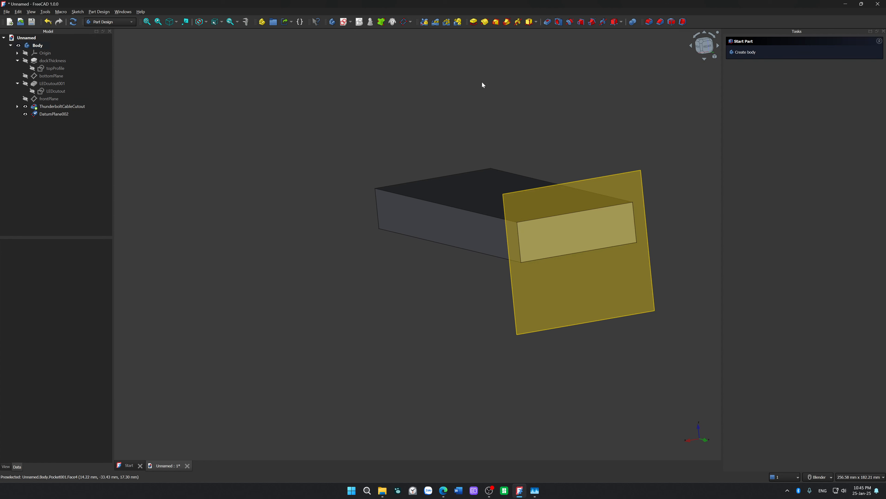
{"action": "left_click", "coordinate": [344, 22]}
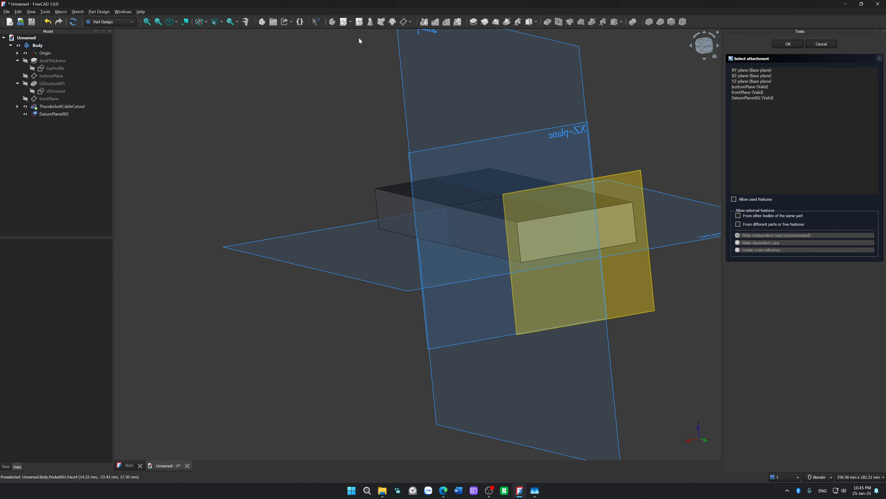
{"action": "left_click", "coordinate": [638, 298]}
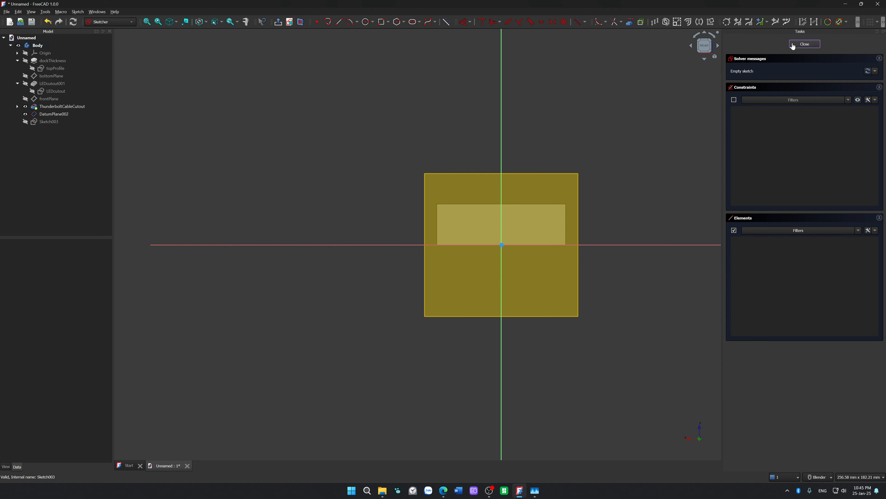
{"action": "left_click", "coordinate": [803, 44]}
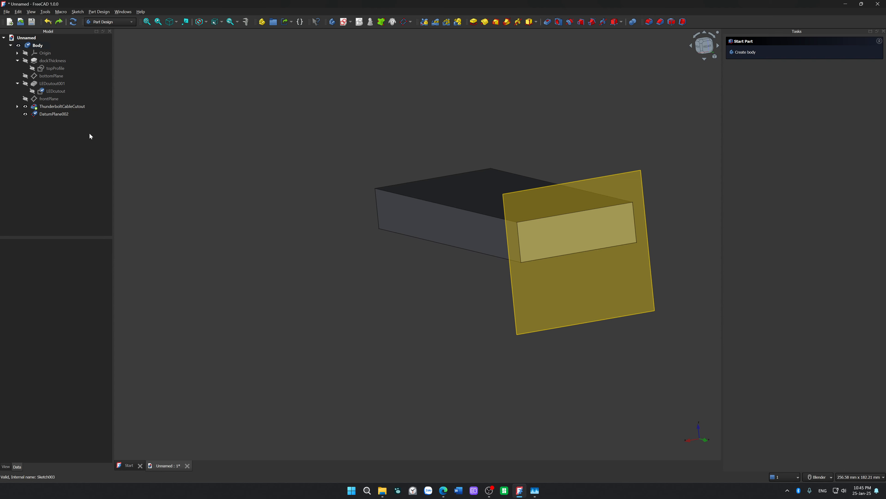
{"action": "left_click", "coordinate": [62, 115]}
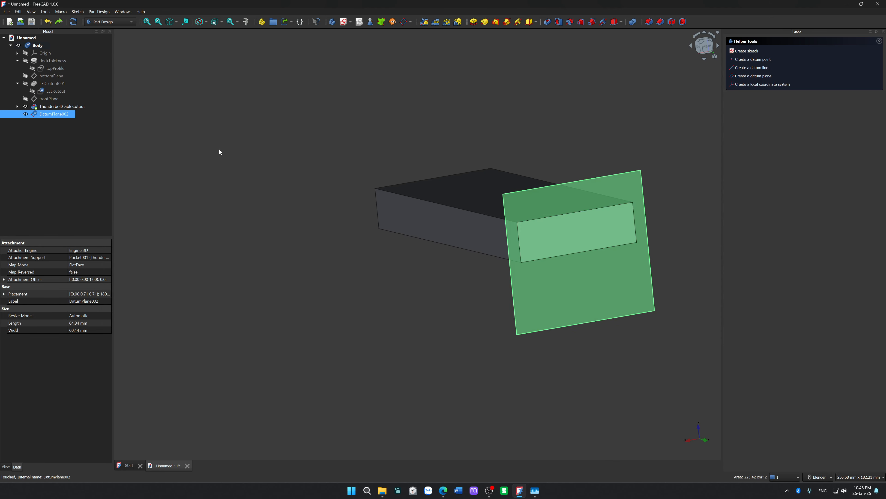
{"action": "left_click", "coordinate": [428, 328]}
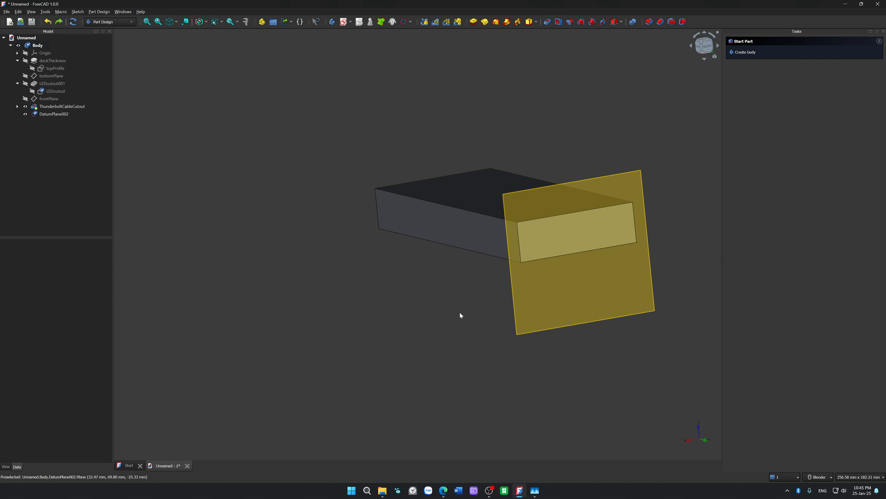
{"action": "left_click", "coordinate": [584, 276]}
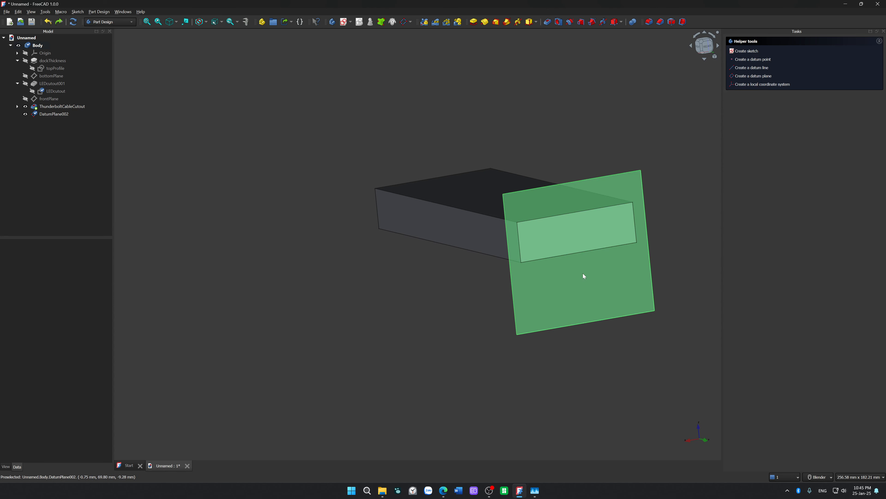
{"action": "left_click", "coordinate": [343, 22]}
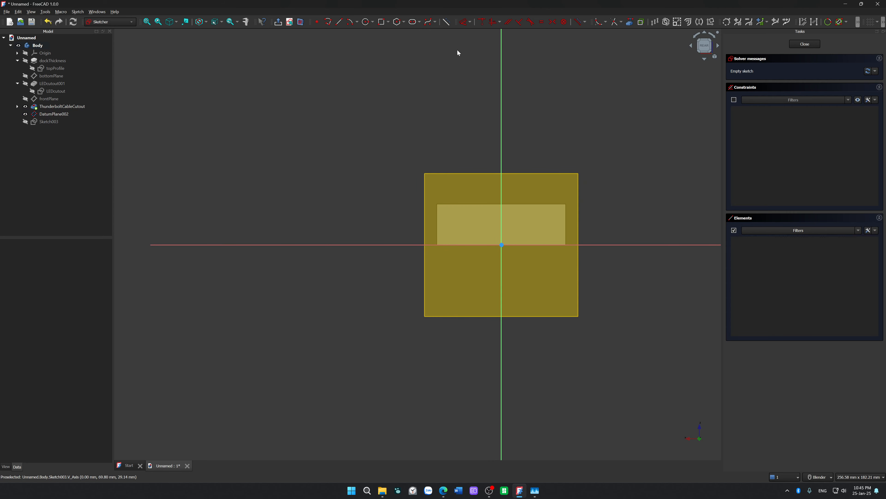
{"action": "left_click", "coordinate": [23, 114]}
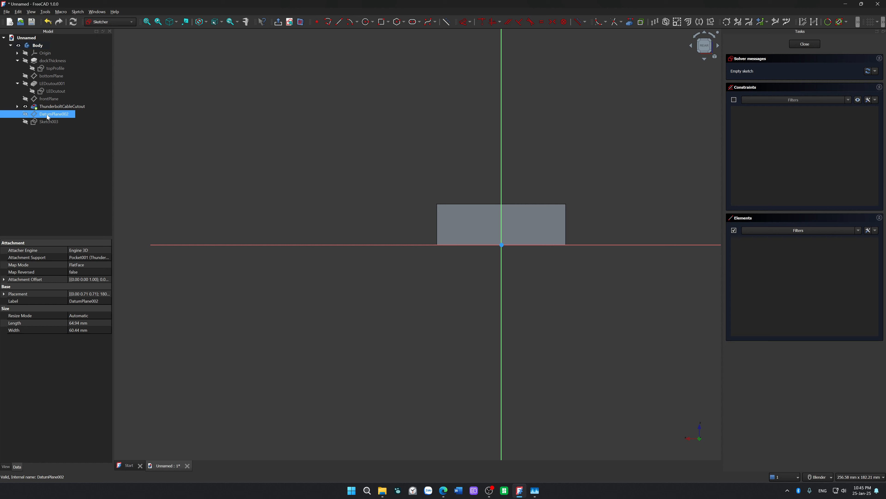
{"action": "left_click_drag", "start_coordinate": [48, 116], "coordinate": [51, 124]}
{"action": "left_click", "coordinate": [270, 117]}
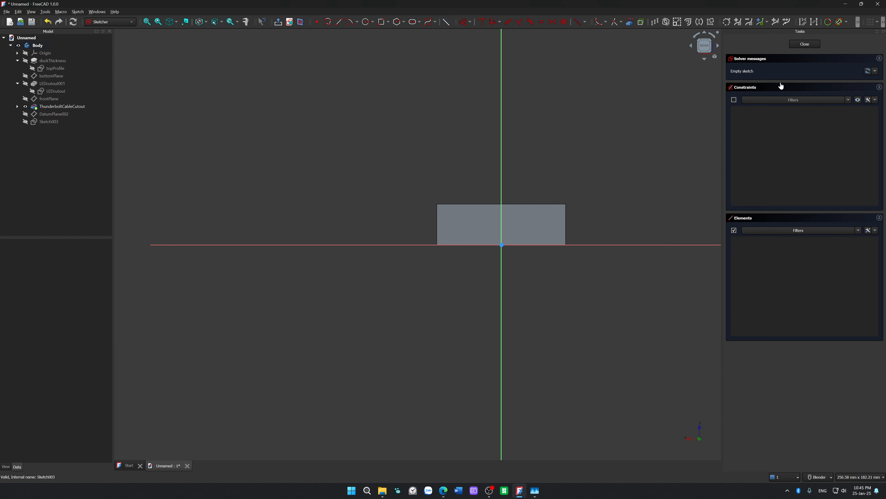
{"action": "left_click", "coordinate": [808, 43]}
{"action": "key", "text": "Delete"}
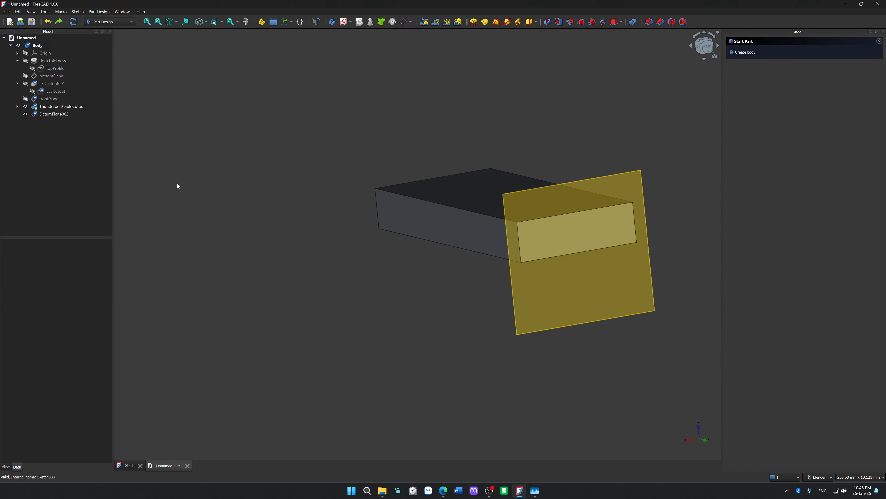
Delete the datum plane on the block's end face and create a new plane-face datum plane there with zero offset.
{"action": "left_click", "coordinate": [66, 115]}
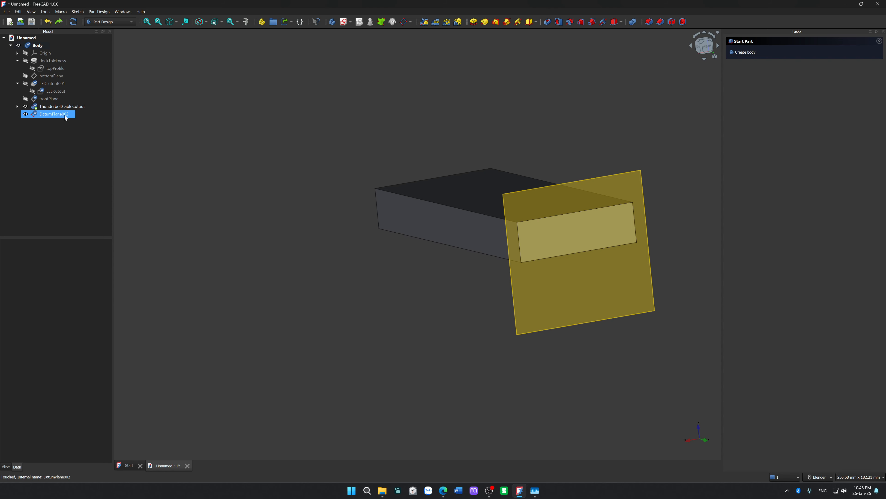
{"action": "key", "text": "Delete"}
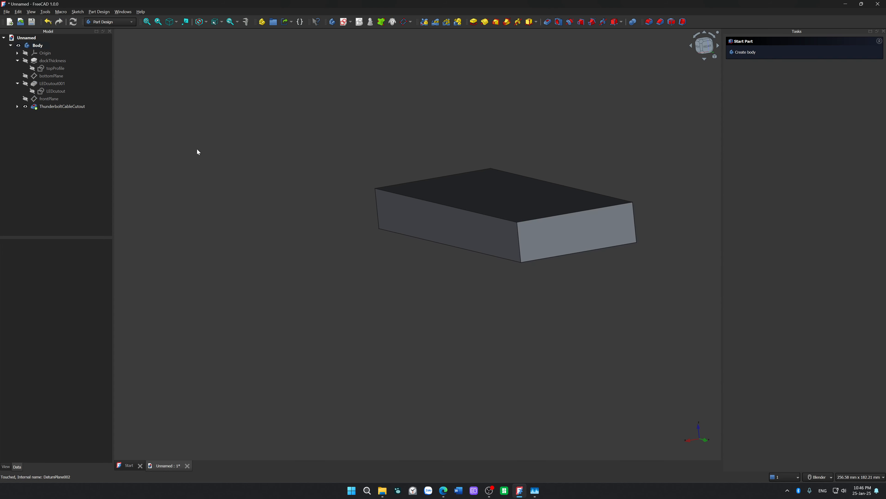
{"action": "middle_click_drag", "start_coordinate": [254, 169], "coordinate": [400, 275]}
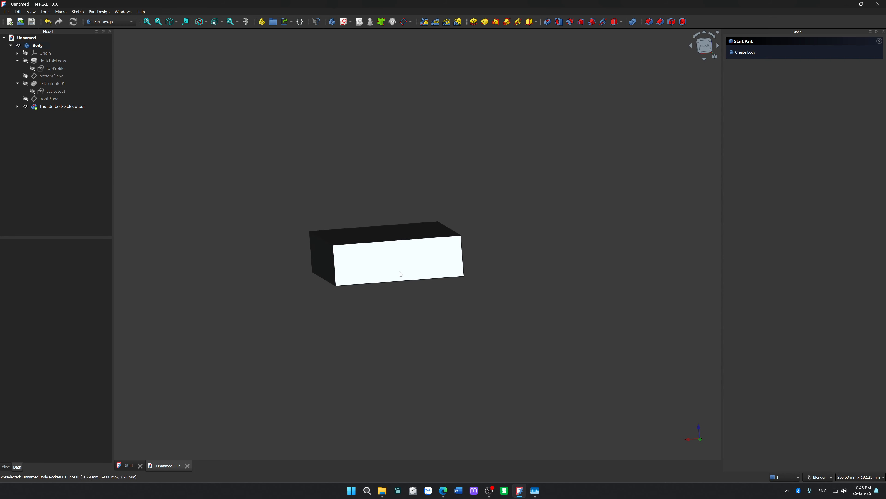
{"action": "left_click", "coordinate": [391, 262]}
{"action": "left_click", "coordinate": [246, 247]}
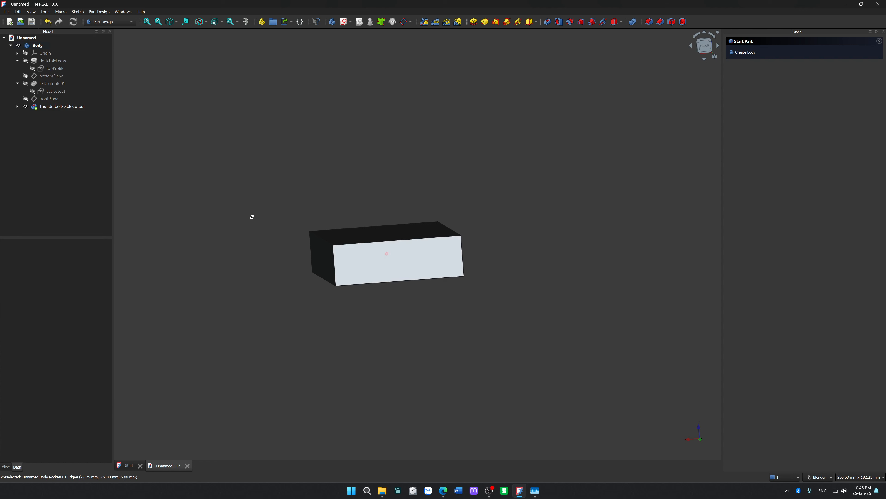
{"action": "middle_click_drag", "start_coordinate": [251, 218], "coordinate": [363, 260]}
{"action": "left_click", "coordinate": [403, 281]}
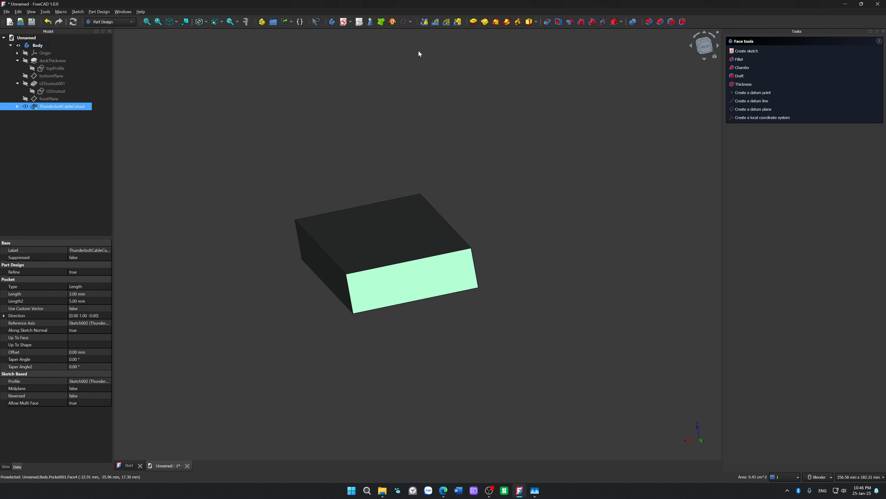
{"action": "left_click", "coordinate": [403, 23]}
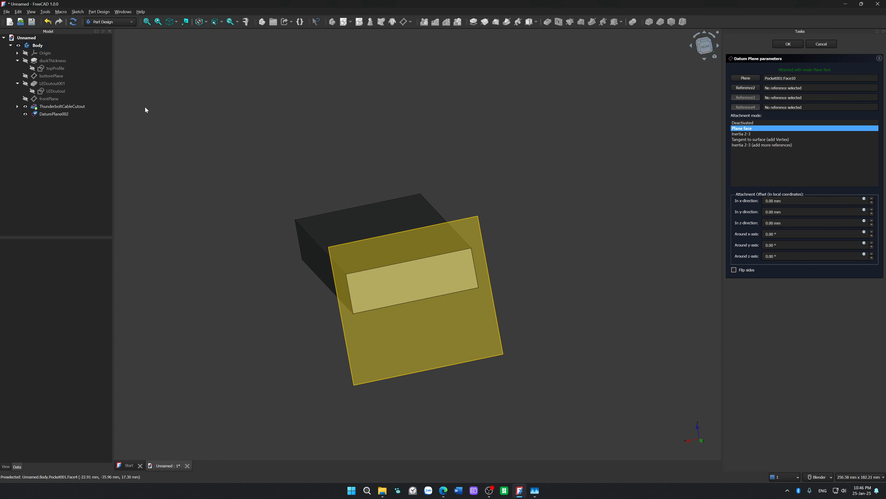
{"action": "left_click", "coordinate": [789, 44]}
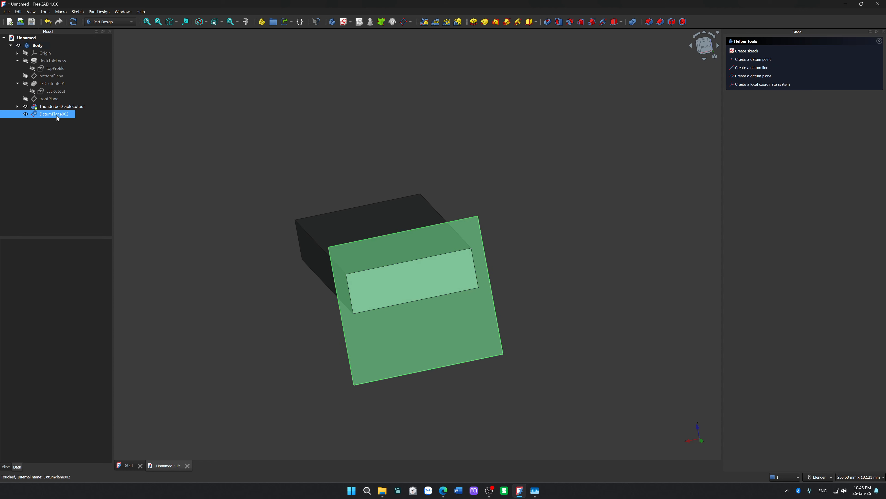
Rename the new datum plane on the end face as rearPlane.
{"action": "key", "text": "F2"}
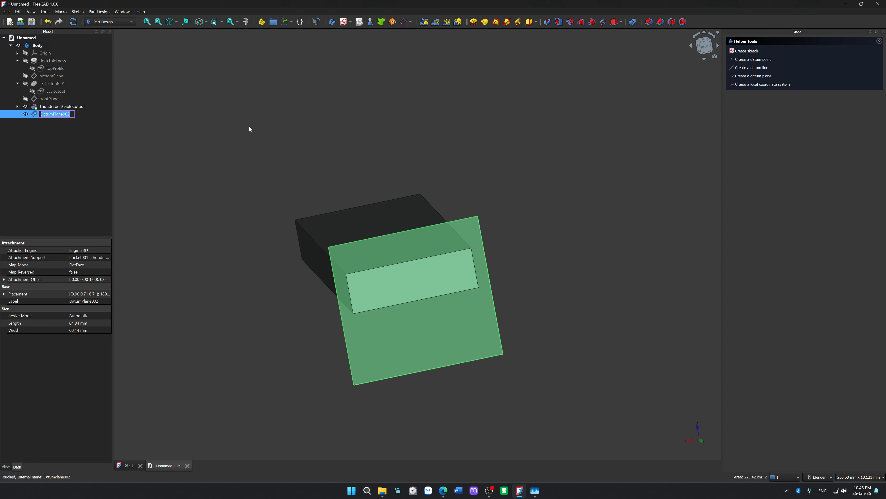
{"action": "type", "text": "readPlane"}
{"action": "key", "text": "Return"}
{"action": "left_click", "coordinate": [55, 115]}
{"action": "key", "text": "BackSpace"}
{"action": "type", "text": "r"}
{"action": "key", "text": "Return"}
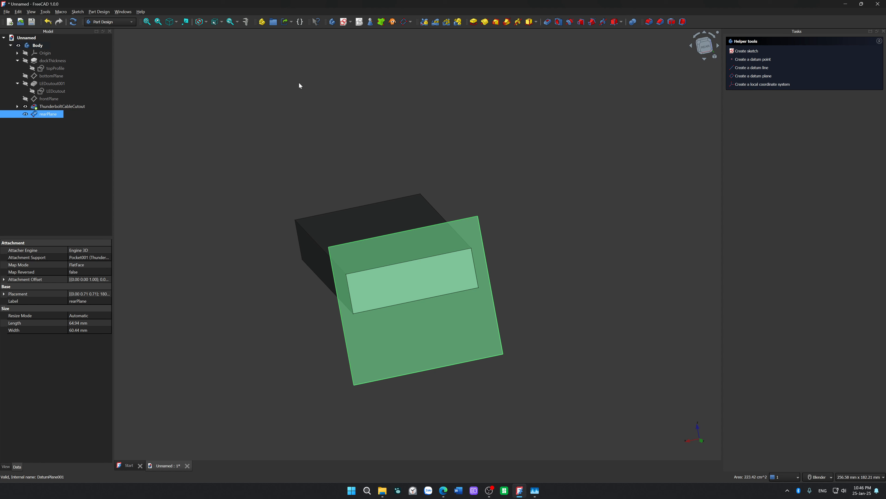
Start a sketch on rearPlane and hide the plane.
{"action": "left_click", "coordinate": [344, 22]}
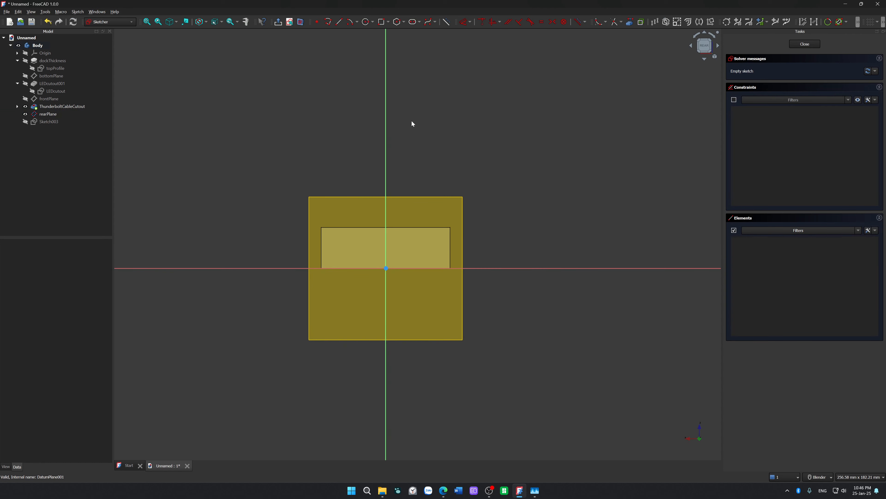
{"action": "left_click", "coordinate": [48, 114]}
{"action": "key", "text": "space"}
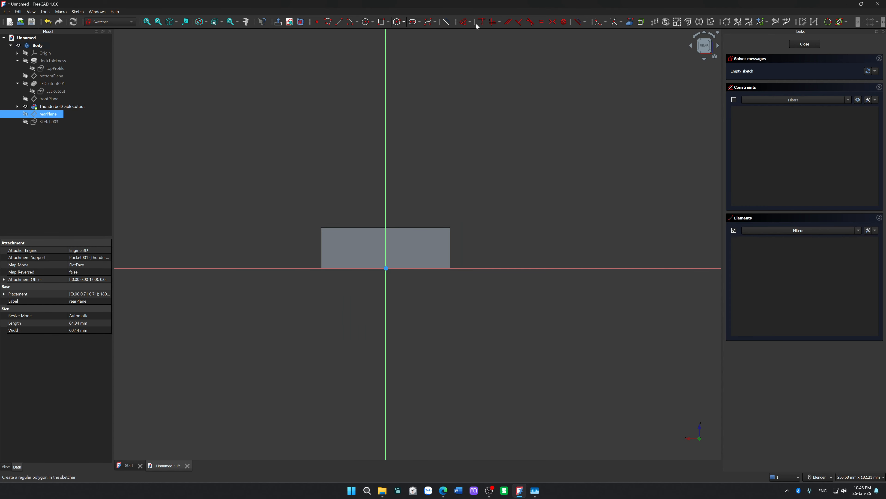
Project the end face's upper edge and both vertical edges into the sketch as external geometry.
{"action": "left_click", "coordinate": [629, 22]}
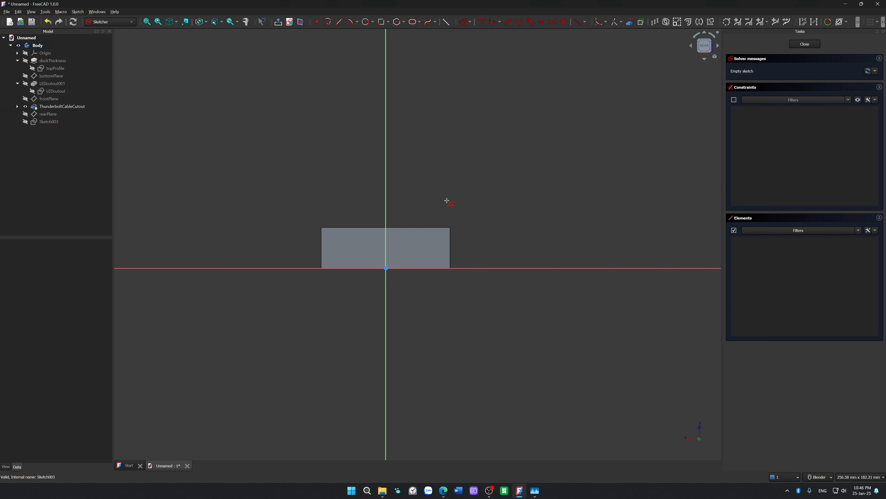
{"action": "left_click", "coordinate": [429, 228]}
{"action": "left_click", "coordinate": [321, 253]}
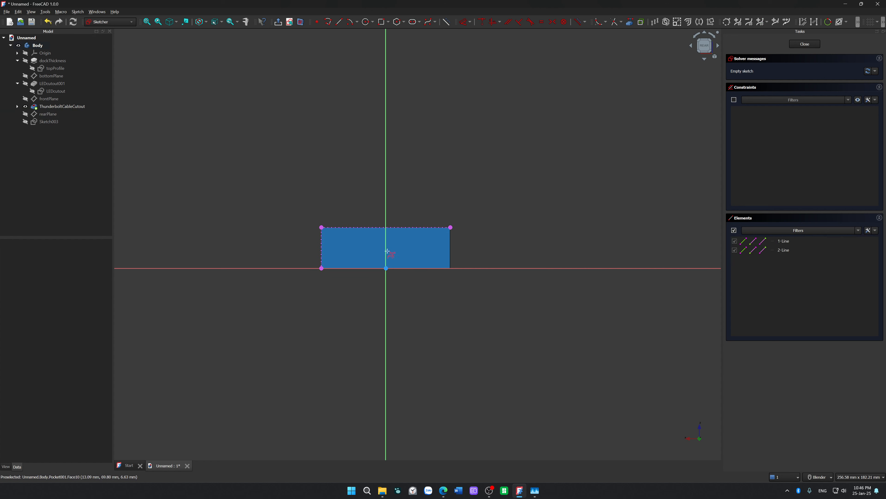
{"action": "left_click", "coordinate": [450, 244]}
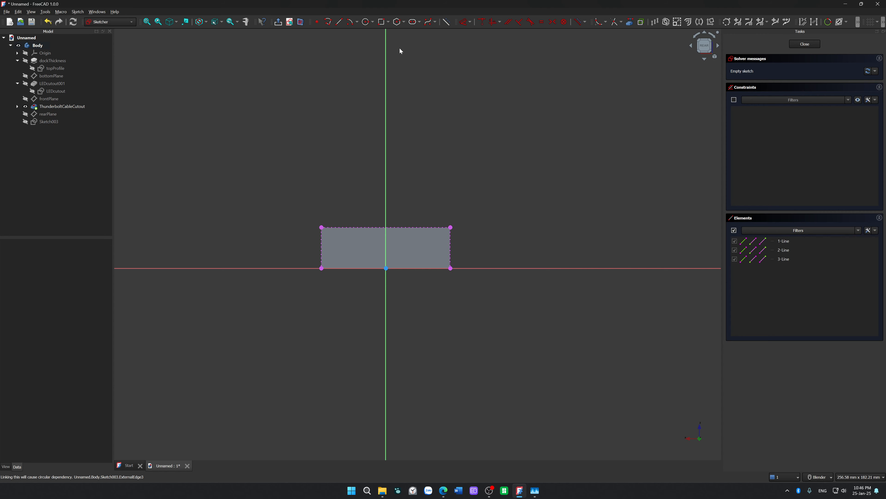
Sketch a corner-defined rectangle inside the projected outline of the end face.
{"action": "left_click", "coordinate": [382, 22]}
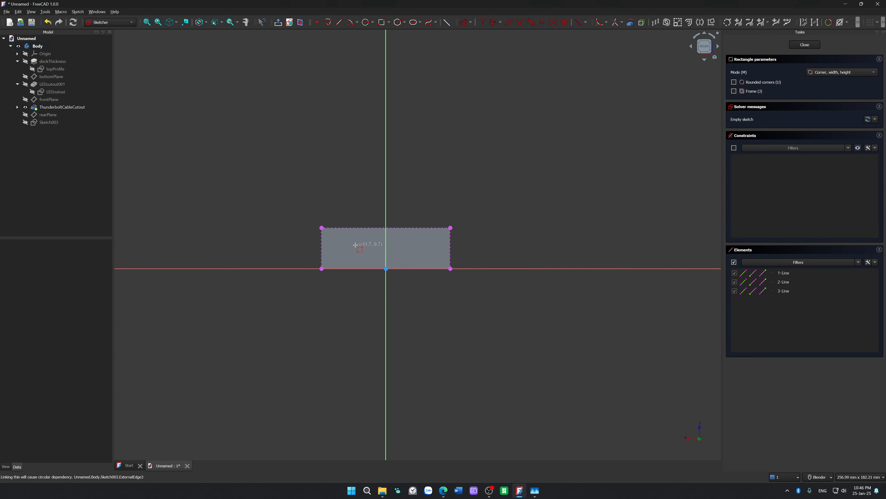
{"action": "left_click", "coordinate": [334, 237]}
{"action": "left_click", "coordinate": [441, 260]}
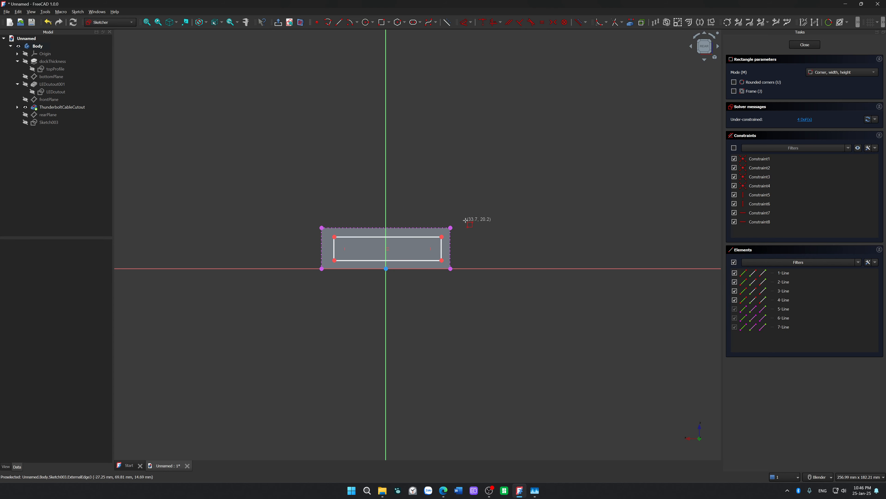
Constrain the distance between the rectangle's upper side and the face's upper edge to 3 mm.
{"action": "scroll", "coordinate": [391, 208], "scroll_direction": "up", "scroll_amount": 3}
{"action": "scroll", "coordinate": [392, 208], "scroll_direction": "up", "scroll_amount": 4}
{"action": "left_click", "coordinate": [332, 333]}
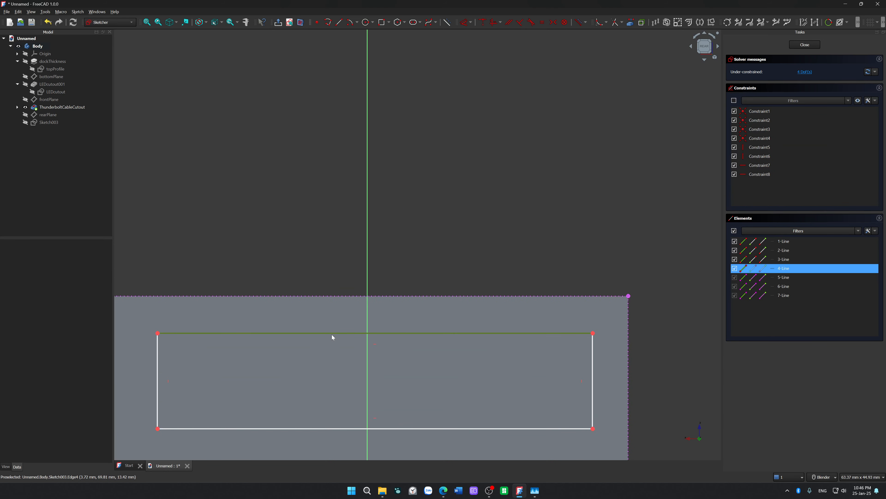
{"action": "left_click", "coordinate": [331, 297]}
{"action": "key", "text": "d"}
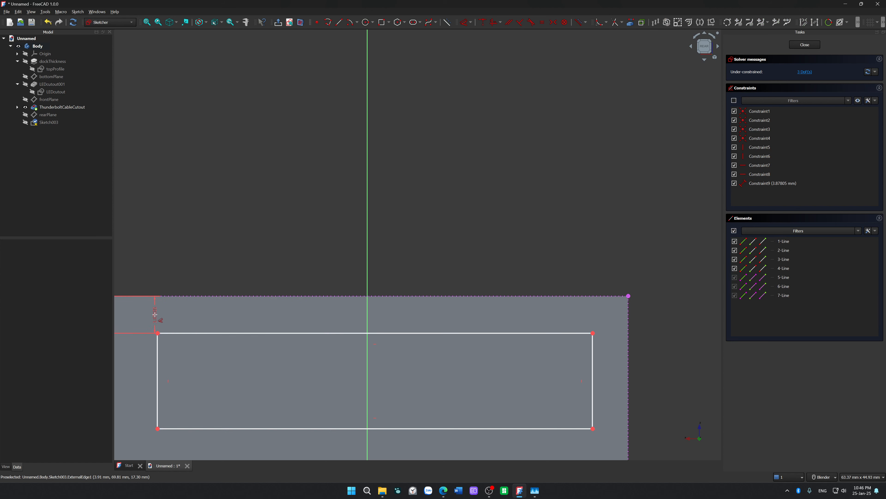
{"action": "left_click", "coordinate": [155, 317]}
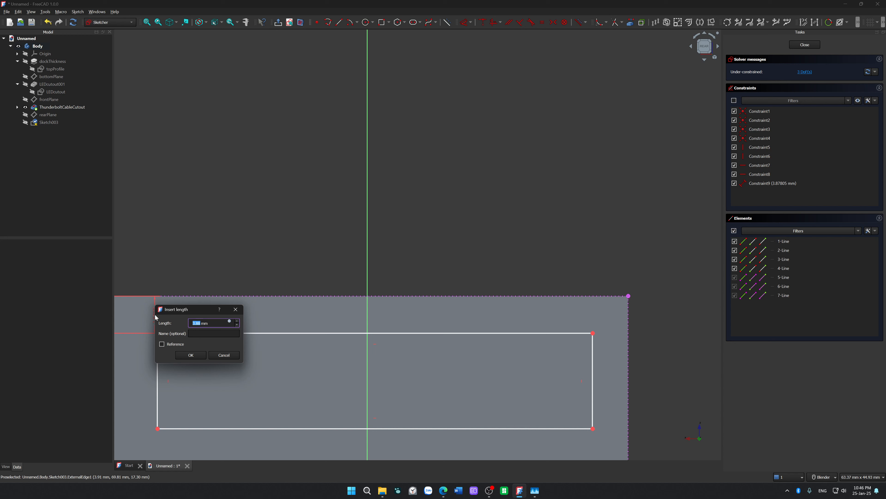
{"action": "type", "text": "3"}
{"action": "key", "text": "Return"}
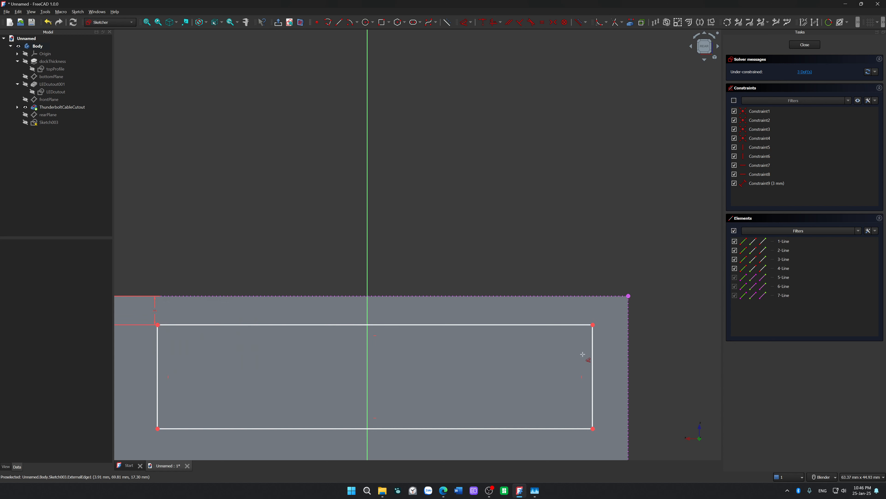
Constrain the distance between the rectangle's right side and the face's right edge to 3 mm.
{"action": "left_click", "coordinate": [592, 359]}
{"action": "key", "text": "i"}
{"action": "left_click", "coordinate": [628, 363]}
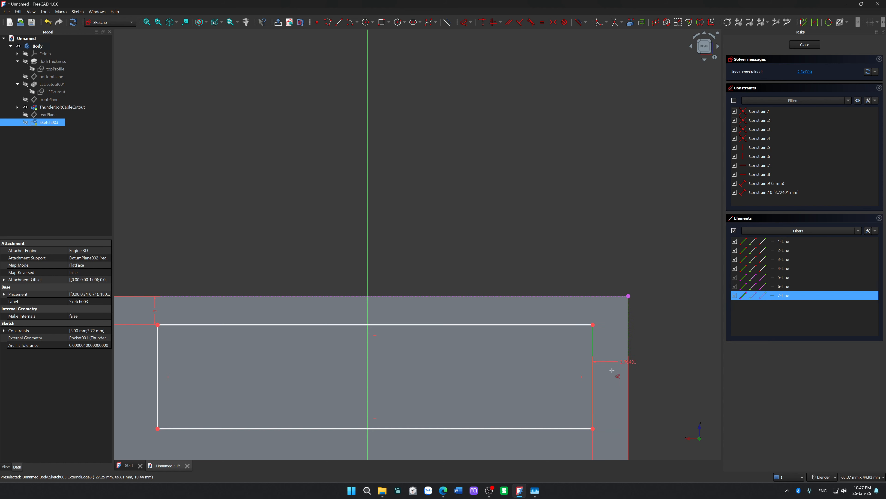
{"action": "key", "text": "Escape"}
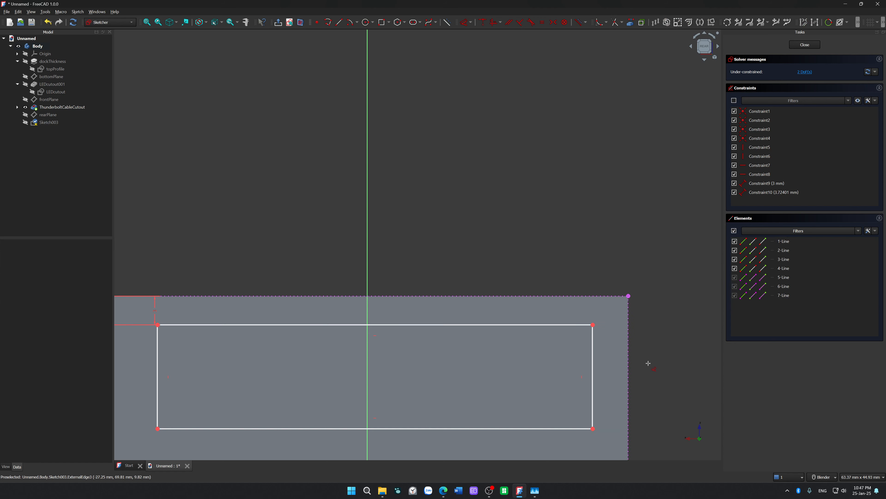
{"action": "left_click", "coordinate": [593, 355]}
{"action": "key", "text": "d"}
{"action": "left_click", "coordinate": [628, 351]}
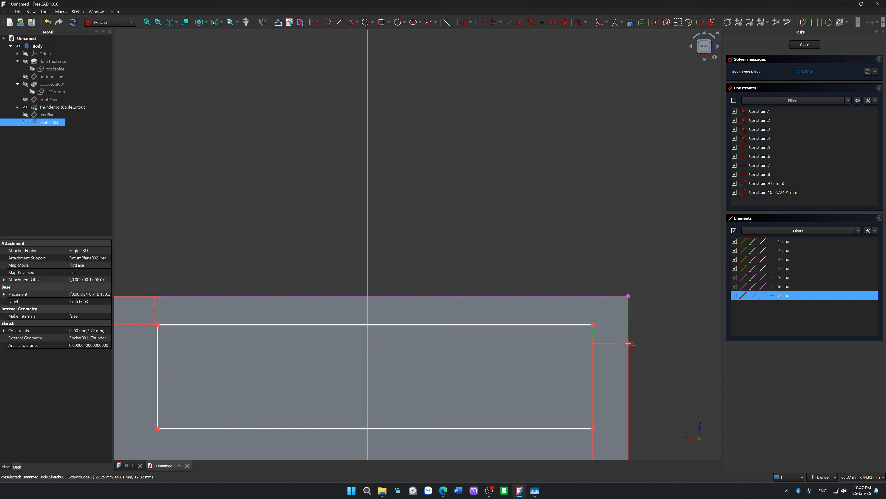
{"action": "left_click", "coordinate": [608, 435]}
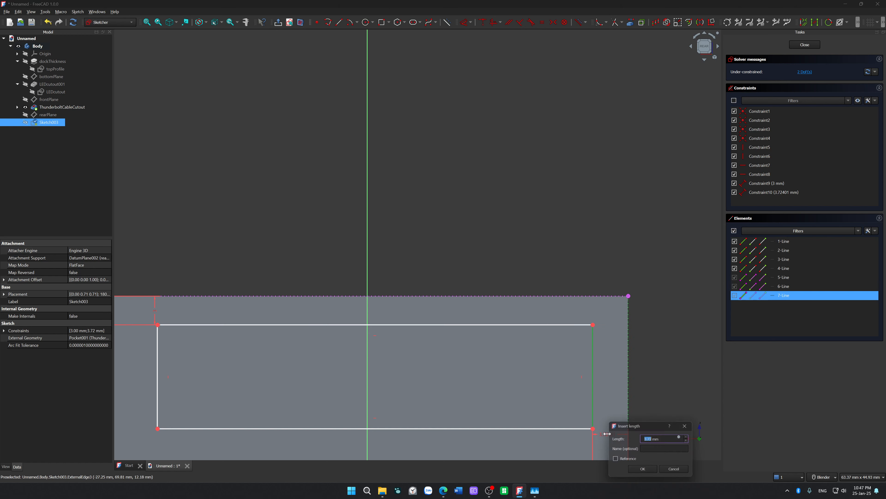
{"action": "type", "text": "3"}
Constrain the distance between the rectangle's left side and the face's left edge to 3 mm.
{"action": "middle_click_drag", "start_coordinate": [491, 350], "coordinate": [564, 279], "text": "shift"}
{"action": "left_click", "coordinate": [232, 336]}
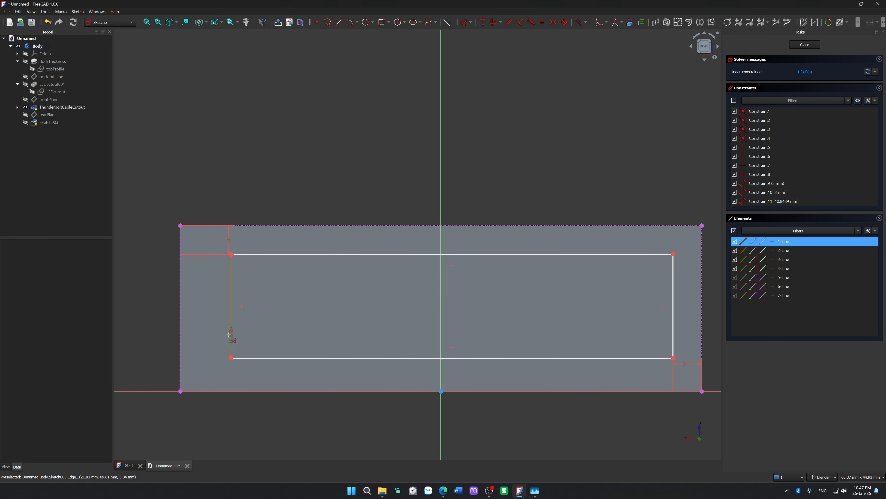
{"action": "left_click", "coordinate": [181, 335]}
{"action": "left_click", "coordinate": [199, 364]}
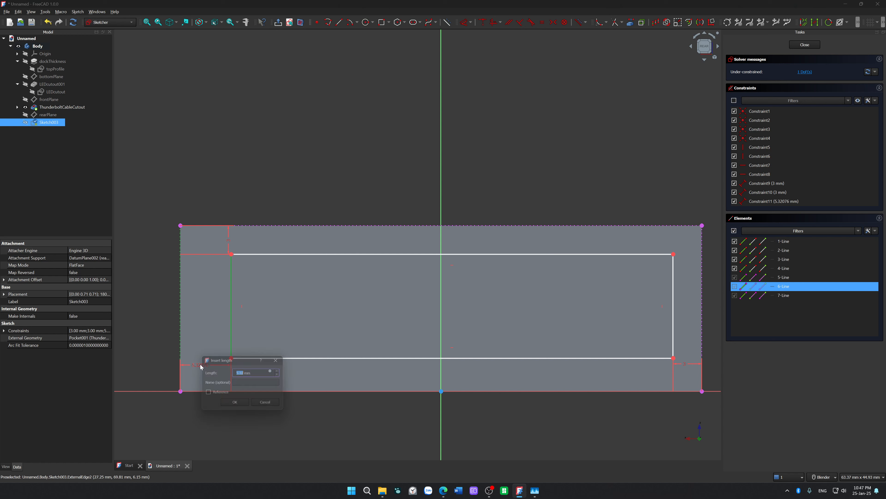
{"action": "type", "text": "3"}
{"action": "key", "text": "Return"}
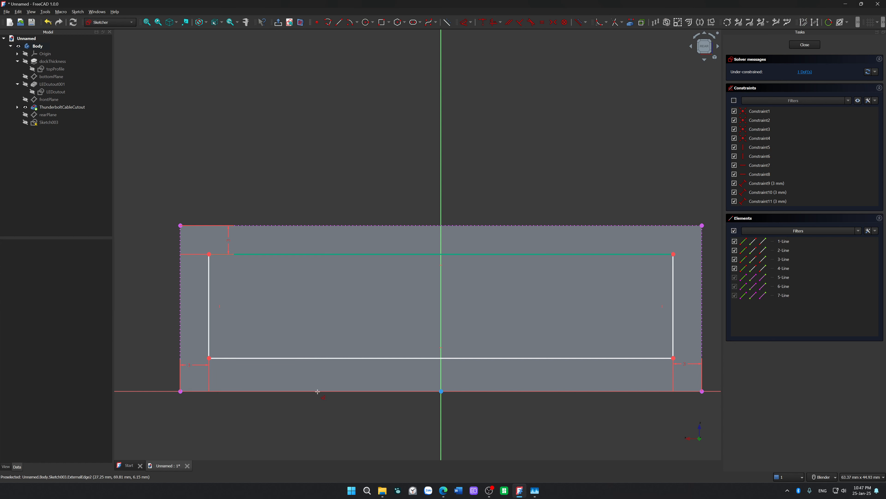
Constrain the rectangle's lower side 3 mm from the horizontal axis and close the sketch.
{"action": "left_click", "coordinate": [369, 358]}
{"action": "left_click", "coordinate": [368, 390]}
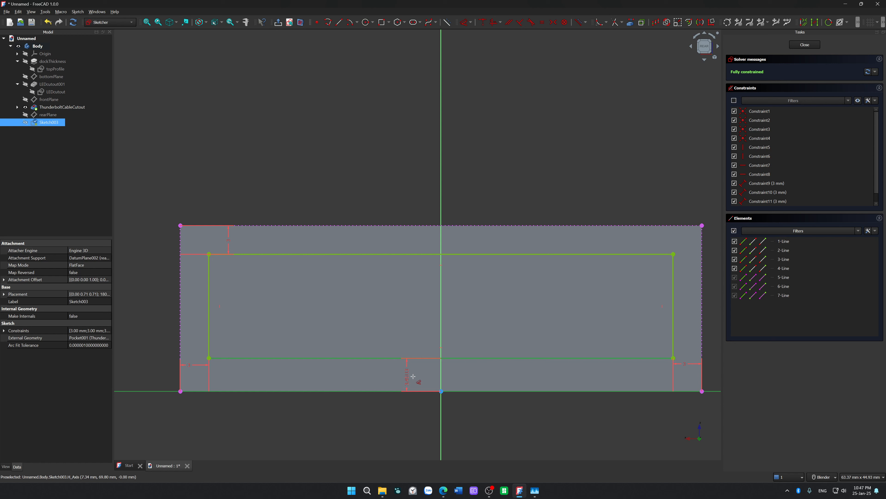
{"action": "left_click", "coordinate": [430, 376]}
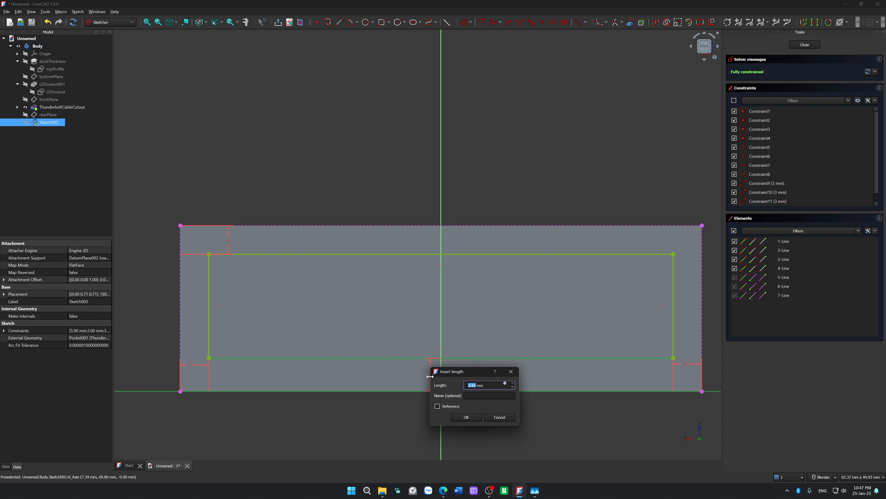
{"action": "type", "text": "3"}
{"action": "key", "text": "Return"}
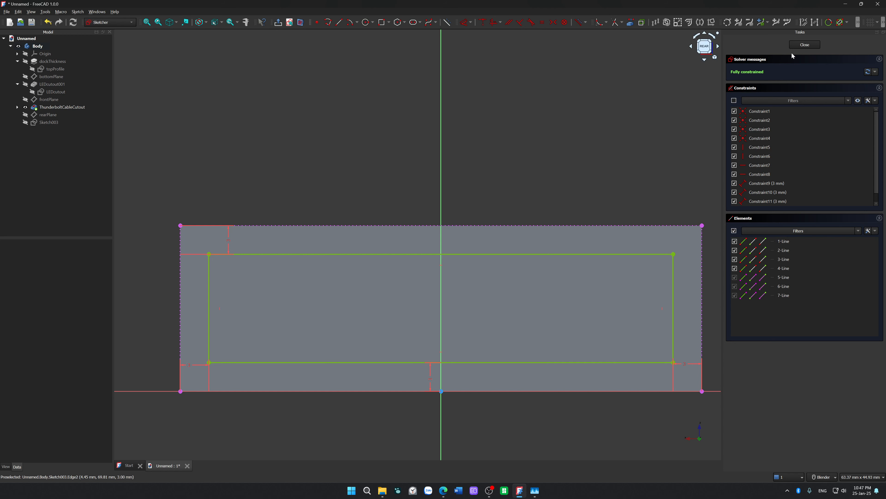
{"action": "left_click", "coordinate": [804, 45]}
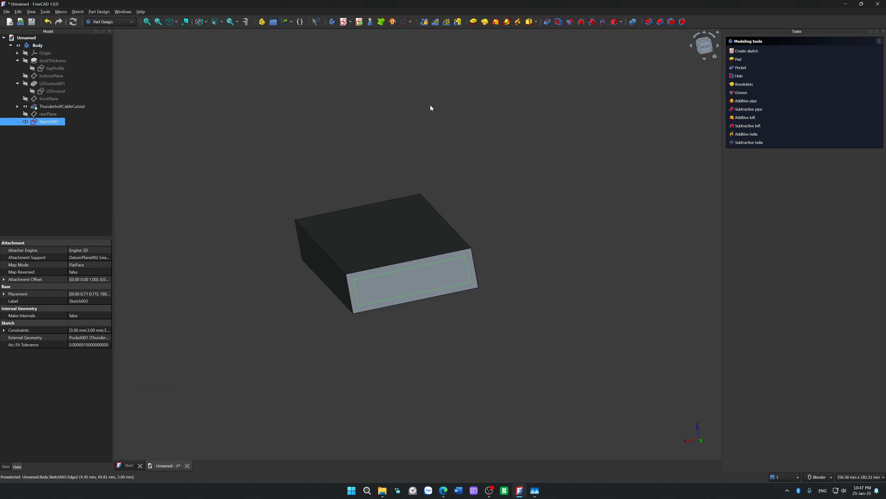
Rename the rear-end rectangle sketch as InsertForHub.
{"action": "left_click", "coordinate": [59, 121]}
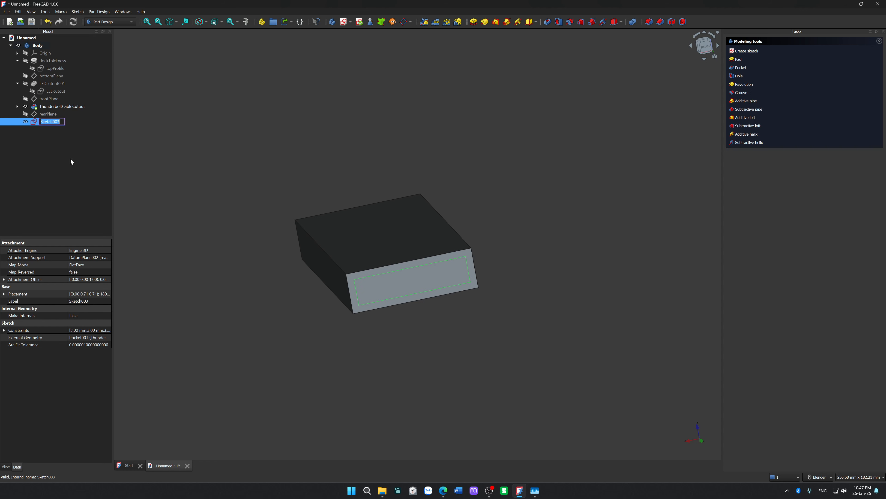
{"action": "type", "text": "Ins"}
{"action": "type", "text": "ertFor"}
{"action": "type", "text": "Hub"}
{"action": "key", "text": "Return"}
Pocket the InsertForHub sketch 10 mm deep into the block's rear end.
{"action": "left_click", "coordinate": [547, 22]}
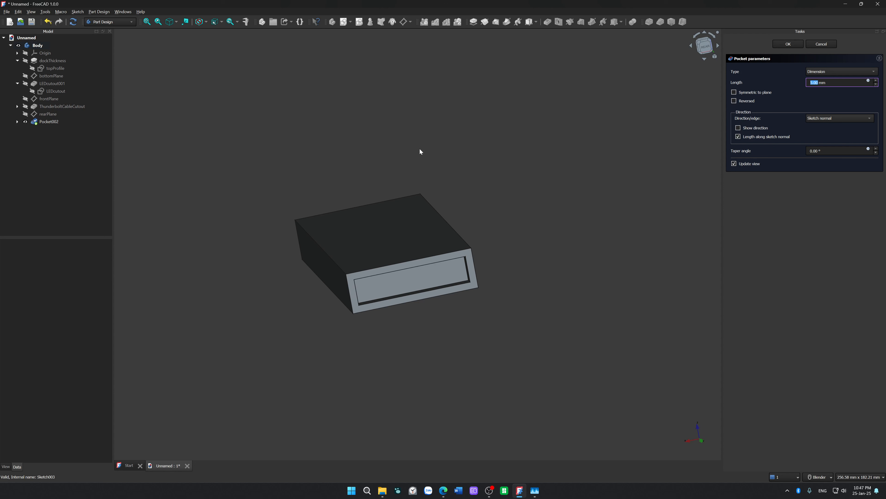
{"action": "left_click", "coordinate": [876, 80]}
{"action": "left_click", "coordinate": [797, 44]}
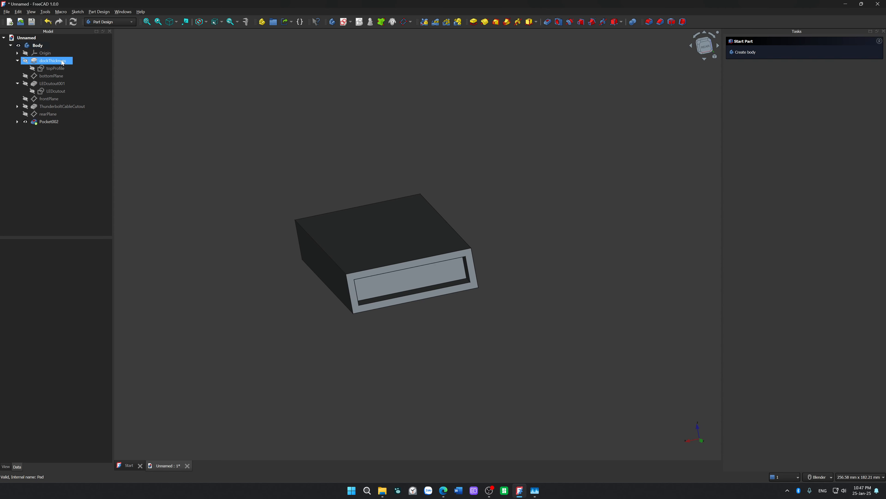
Open the topProfile sketch to check the block's length dimension, then close it.
{"action": "left_click", "coordinate": [62, 69]}
{"action": "double_click", "coordinate": [56, 68]}
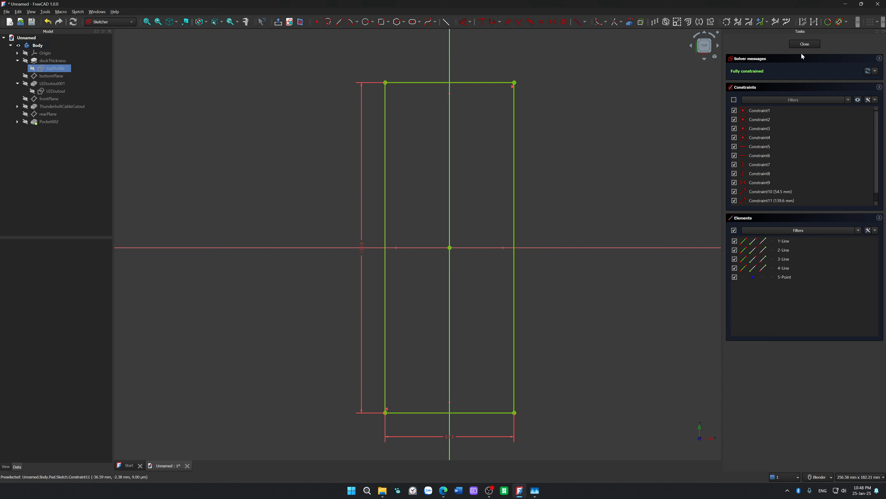
{"action": "left_click", "coordinate": [799, 45]}
Set the rear-end pocket's length to 136.60 mm and inspect the cutouts on the block.
{"action": "left_click", "coordinate": [49, 121]}
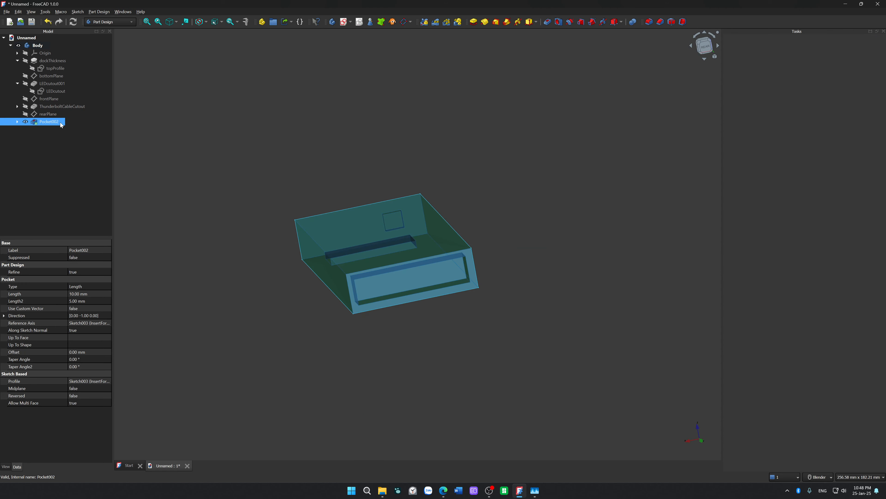
{"action": "double_click", "coordinate": [50, 122]}
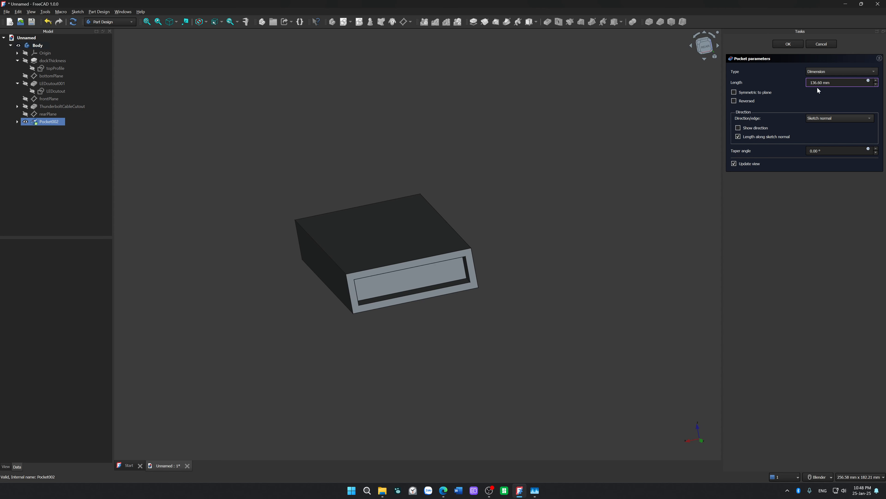
{"action": "key", "text": "Return"}
{"action": "middle_click_drag", "start_coordinate": [233, 245], "coordinate": [344, 191]}
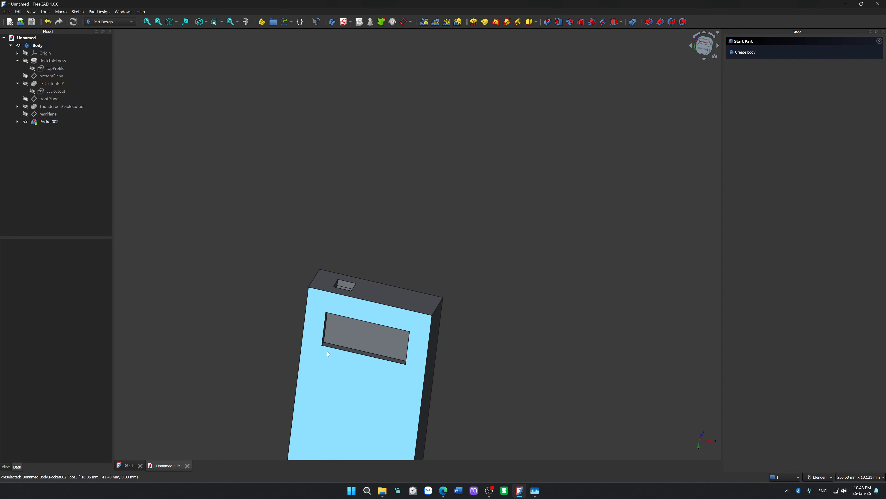
{"action": "scroll", "coordinate": [328, 351], "scroll_direction": "up", "scroll_amount": 7}
{"action": "middle_click_drag", "start_coordinate": [506, 208], "coordinate": [422, 252]}
{"action": "scroll", "coordinate": [486, 219], "scroll_direction": "down", "scroll_amount": 6}
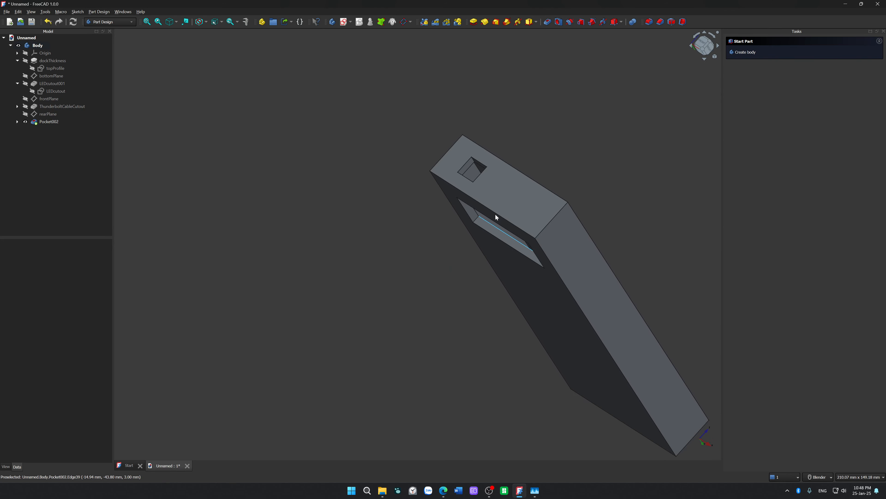
{"action": "middle_click_drag", "start_coordinate": [494, 213], "coordinate": [493, 198]}
{"action": "middle_click_drag", "start_coordinate": [619, 289], "coordinate": [382, 306]}
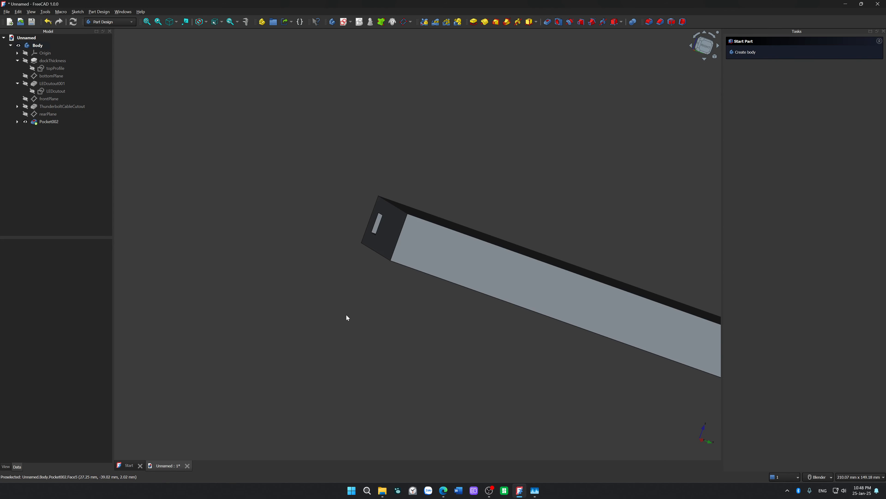
Save the document as ThunderboltHubMount in the Laptop dock horizontal folder under FreeCAD.
{"action": "key", "text": "ctrl+s"}
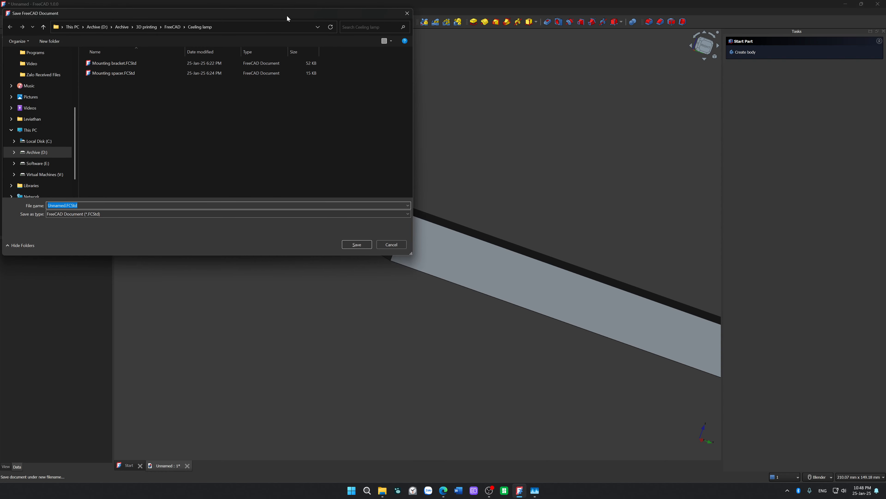
{"action": "left_click", "coordinate": [177, 26]}
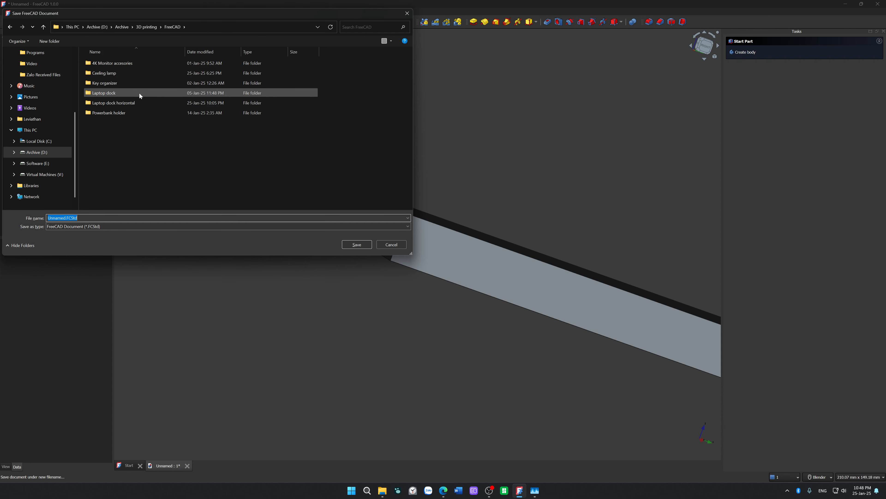
{"action": "double_click", "coordinate": [140, 103]}
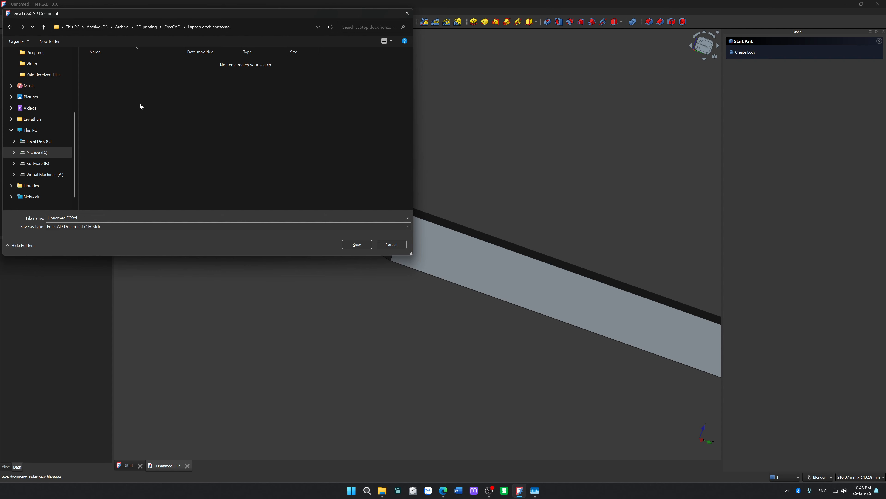
{"action": "double_click", "coordinate": [58, 218]}
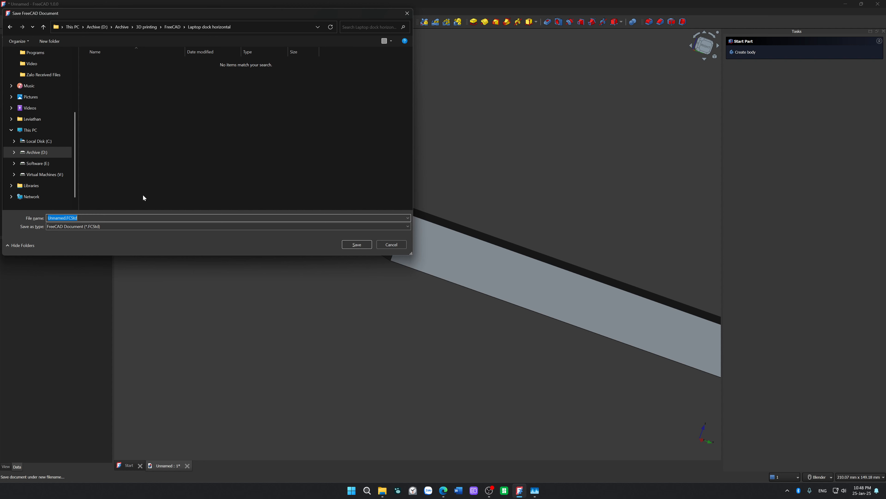
{"action": "type", "text": "ThunderboltHubMount"}
{"action": "key", "text": "Return"}
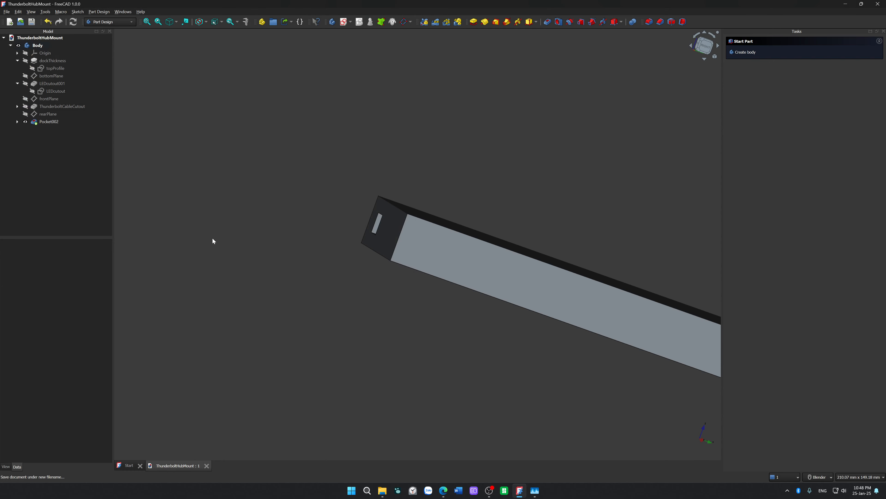
{"action": "middle_click_drag", "start_coordinate": [213, 241], "coordinate": [370, 336]}
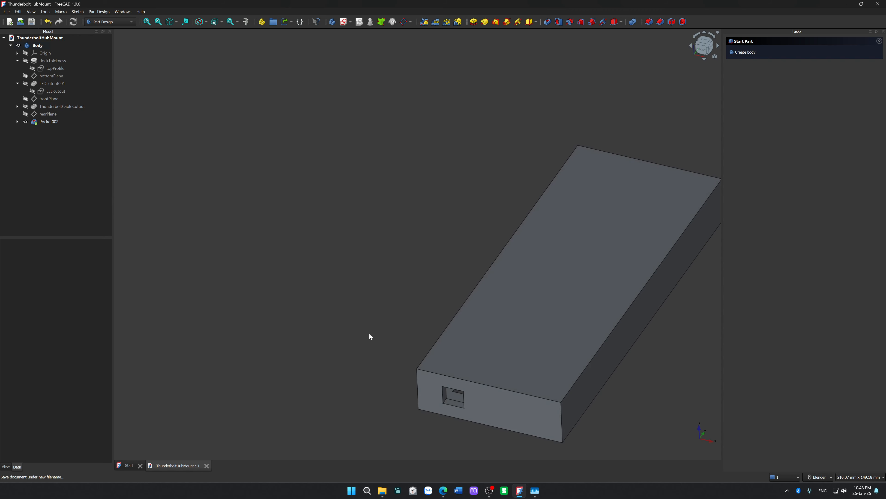
{"action": "scroll", "coordinate": [418, 281], "scroll_direction": "down", "scroll_amount": 1}
{"action": "middle_click_drag", "start_coordinate": [443, 274], "coordinate": [415, 261]}
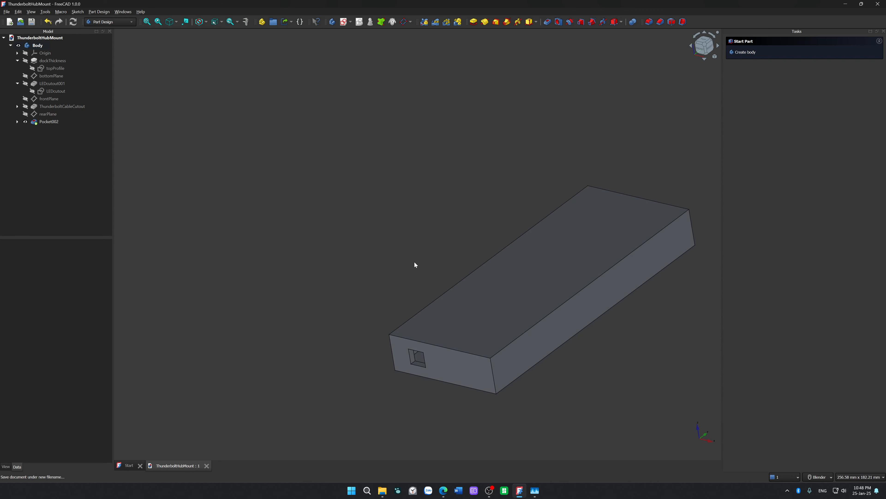
{"action": "scroll", "coordinate": [537, 312], "scroll_direction": "down", "scroll_amount": 5}
{"action": "middle_click_drag", "start_coordinate": [586, 380], "coordinate": [632, 309]}
{"action": "middle_click_drag", "start_coordinate": [616, 202], "coordinate": [448, 314]}
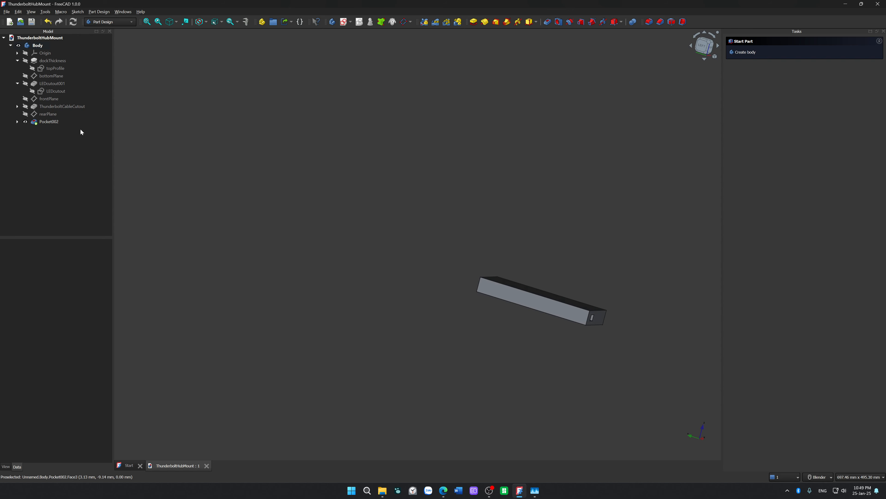
Rename the rear-end pocket feature as HoleToSlideDockIn.
{"action": "left_click", "coordinate": [58, 121]}
{"action": "key", "text": "F2"}
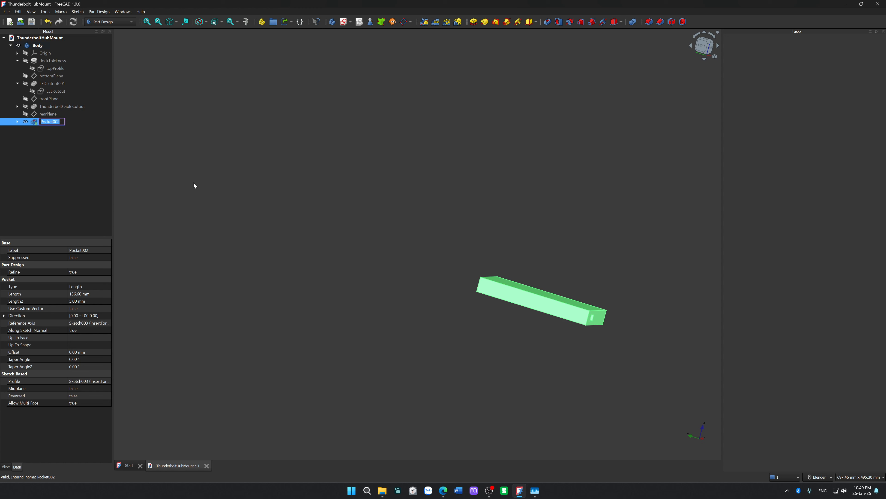
{"action": "type", "text": "Ho"}
{"action": "type", "text": "leToSlide"}
{"action": "type", "text": "Dock"}
{"action": "type", "text": "In"}
{"action": "key", "text": "Return"}
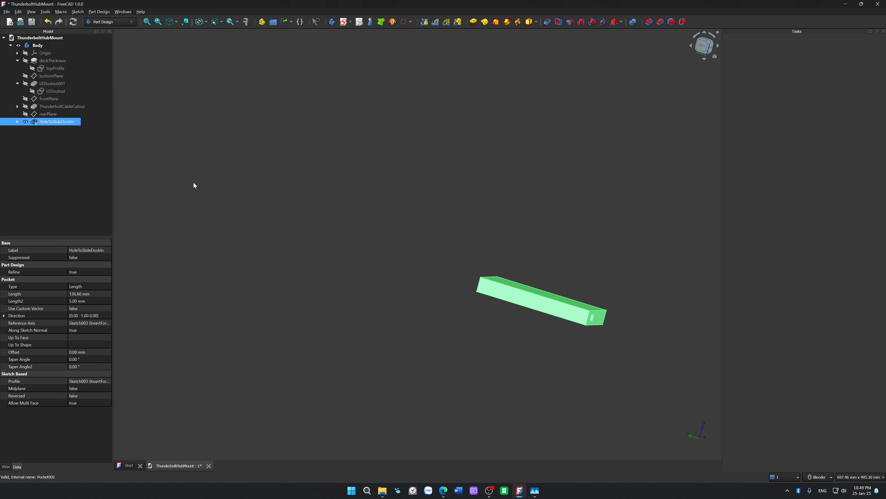
{"action": "left_click", "coordinate": [327, 227]}
Create a datum plane on the block's long left side face and name it leftPlane.
{"action": "middle_click_drag", "start_coordinate": [493, 236], "coordinate": [552, 329]}
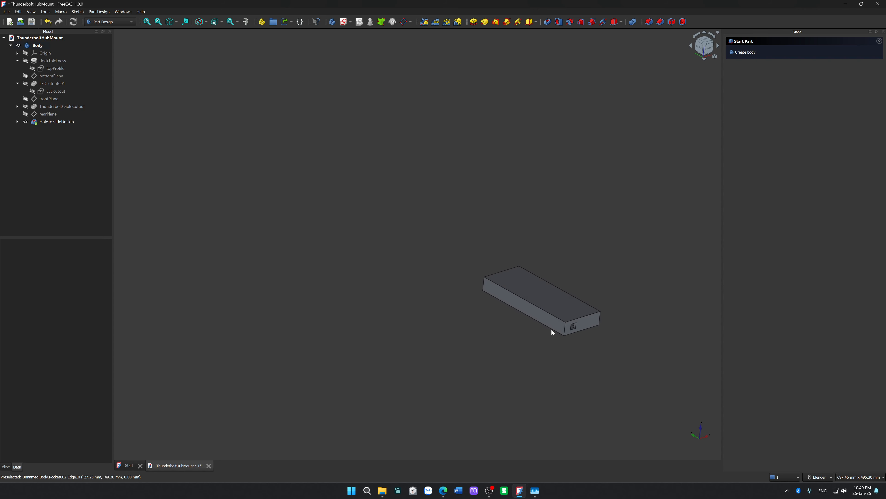
{"action": "scroll", "coordinate": [552, 328], "scroll_direction": "up", "scroll_amount": 5}
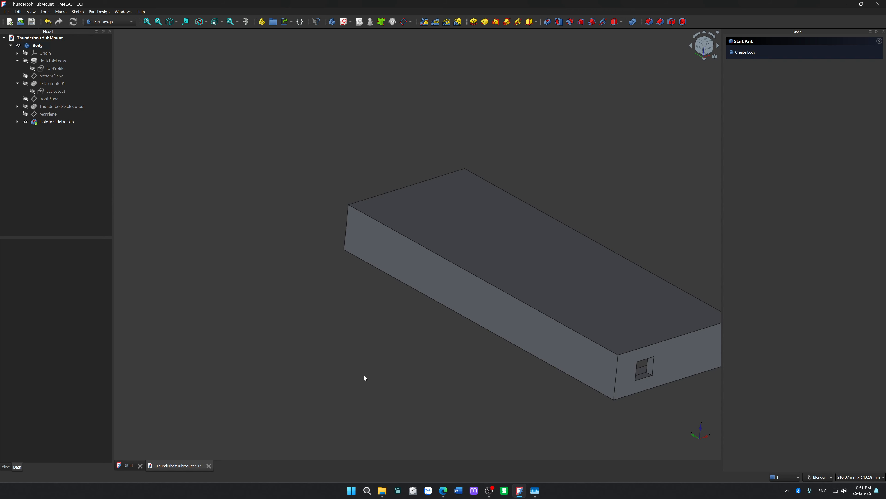
{"action": "left_click", "coordinate": [451, 301]}
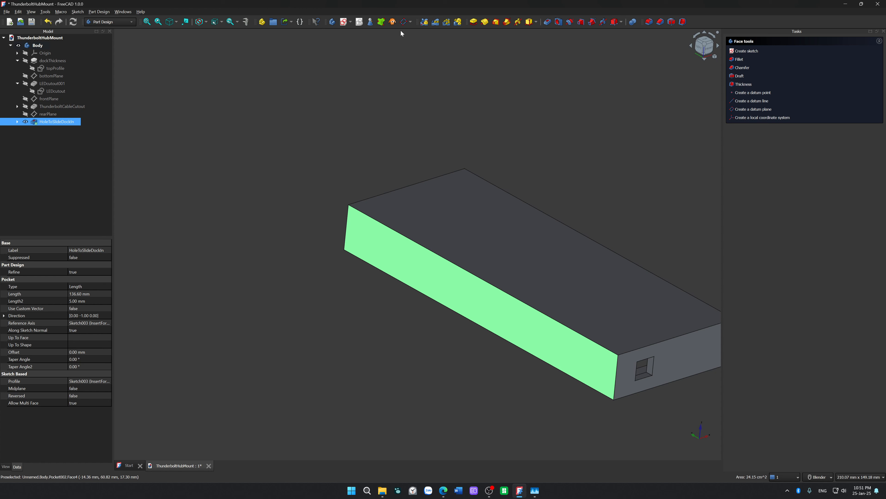
{"action": "left_click", "coordinate": [404, 22]}
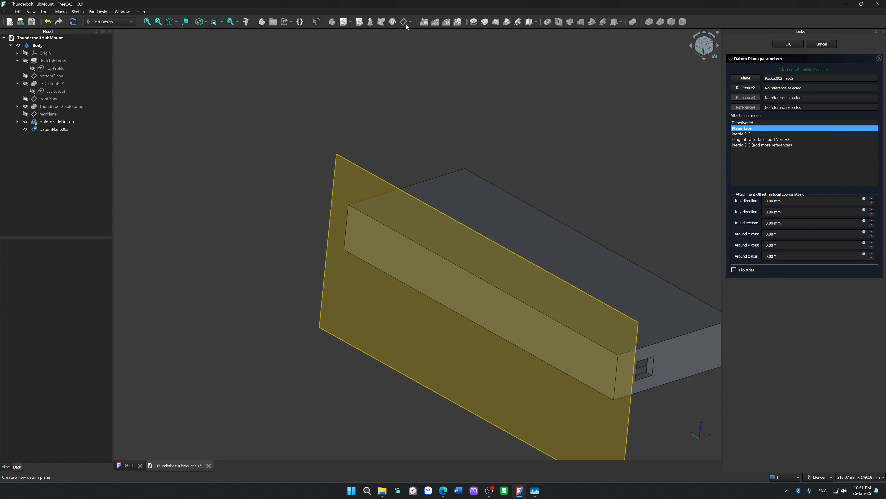
{"action": "left_click", "coordinate": [788, 43]}
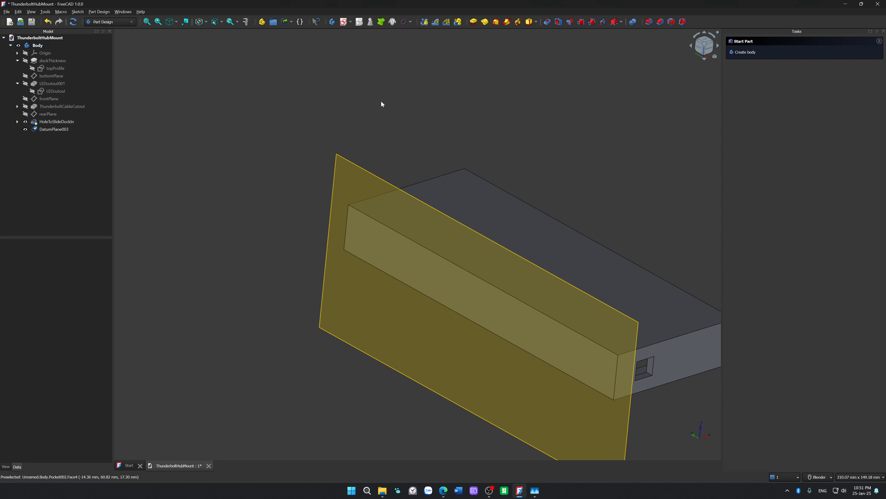
{"action": "left_click", "coordinate": [54, 130]}
{"action": "key", "text": "F2"}
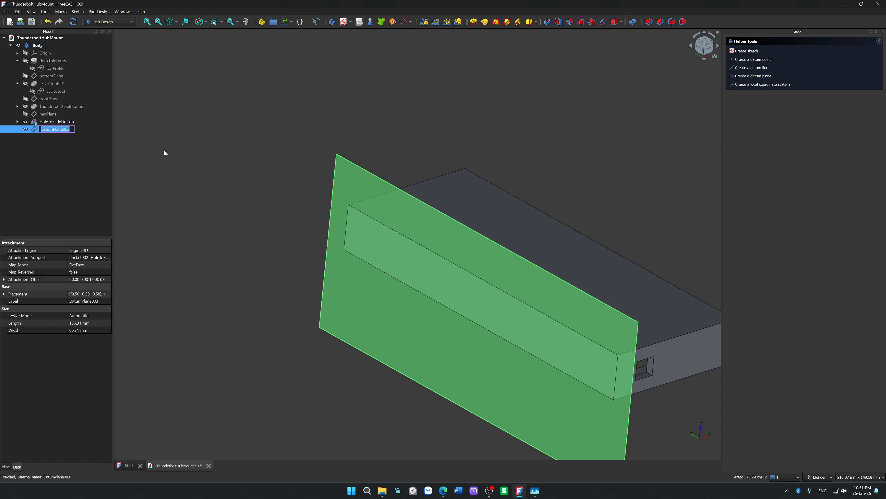
{"action": "type", "text": "leftPlane"}
{"action": "key", "text": "Return"}
Start a sketch on leftPlane, hide the plane, and project the block side's top edge and both end edges as external geometry.
{"action": "left_click", "coordinate": [344, 21]}
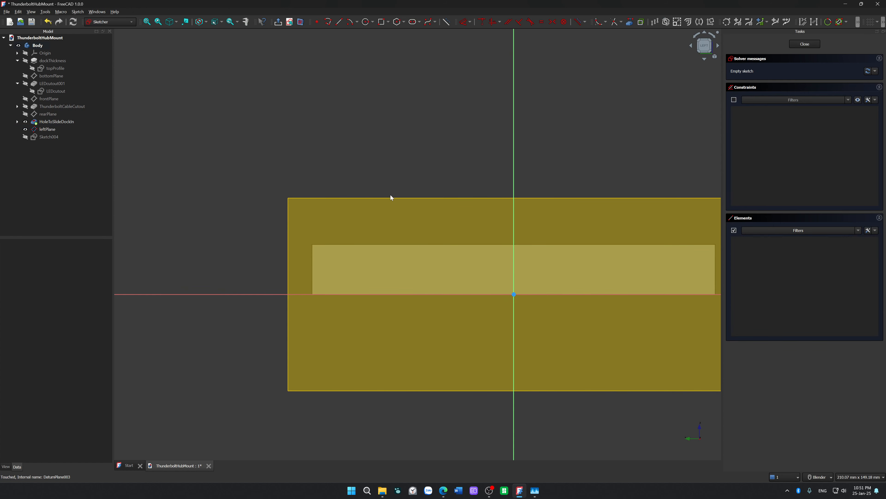
{"action": "left_click", "coordinate": [25, 129]}
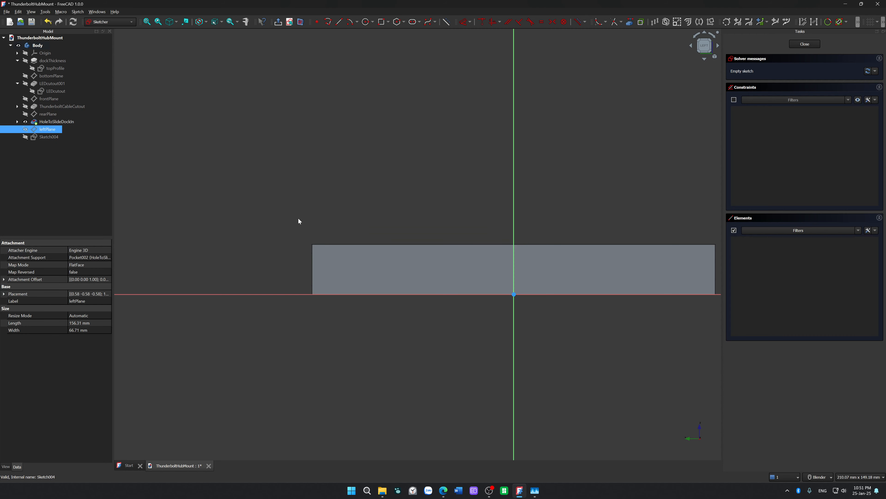
{"action": "left_click", "coordinate": [630, 21]}
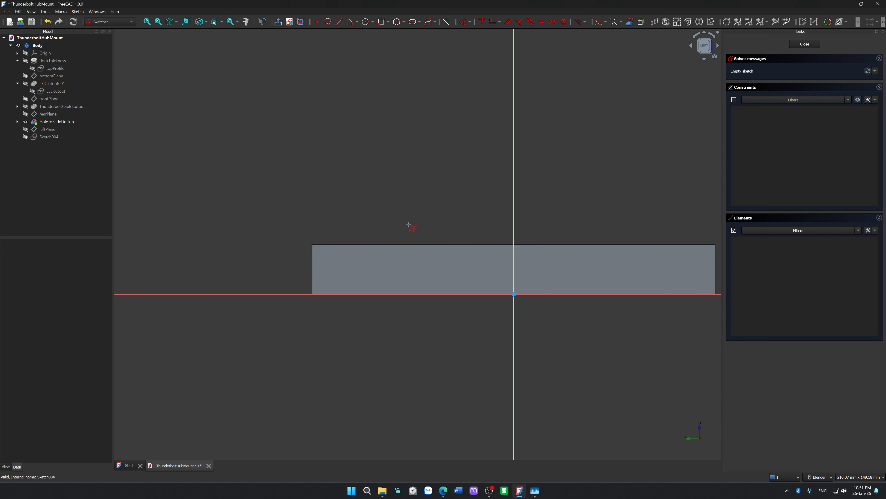
{"action": "left_click", "coordinate": [417, 249]}
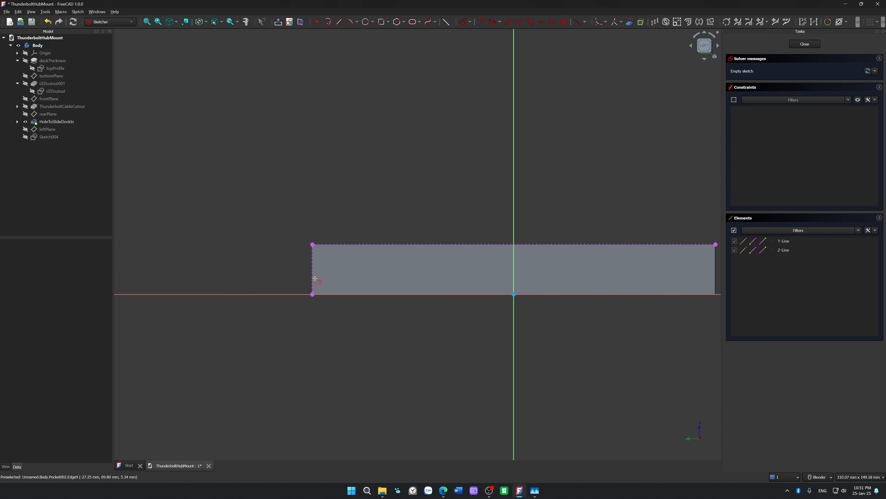
{"action": "middle_click_drag", "start_coordinate": [531, 178], "coordinate": [274, 195], "text": "shift"}
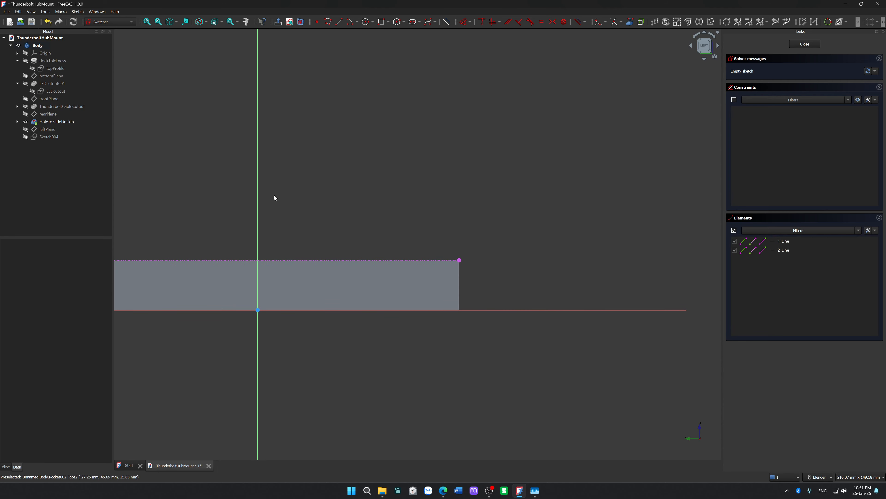
{"action": "left_click", "coordinate": [459, 285]}
{"action": "middle_click_drag", "start_coordinate": [354, 204], "coordinate": [524, 163], "text": "shift"}
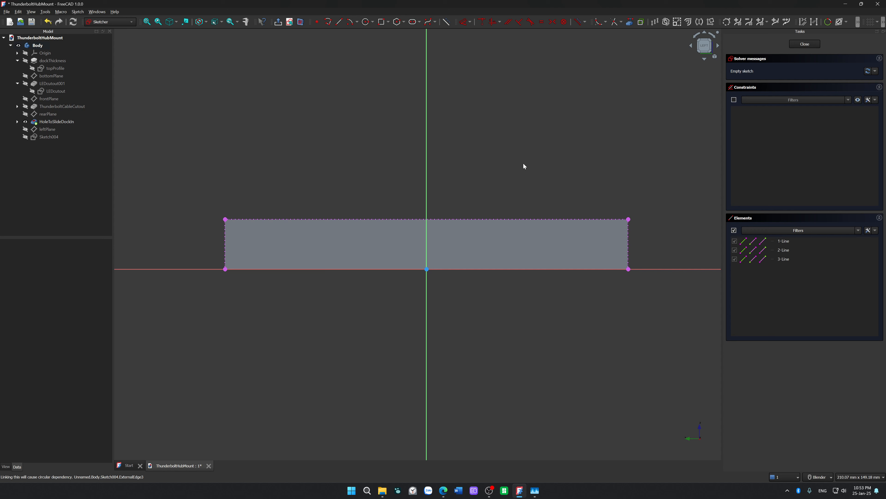
Sketch a long horizontal rectangle inside the projected outline of the block's side face.
{"action": "left_click", "coordinate": [383, 23]}
{"action": "left_click", "coordinate": [269, 236]}
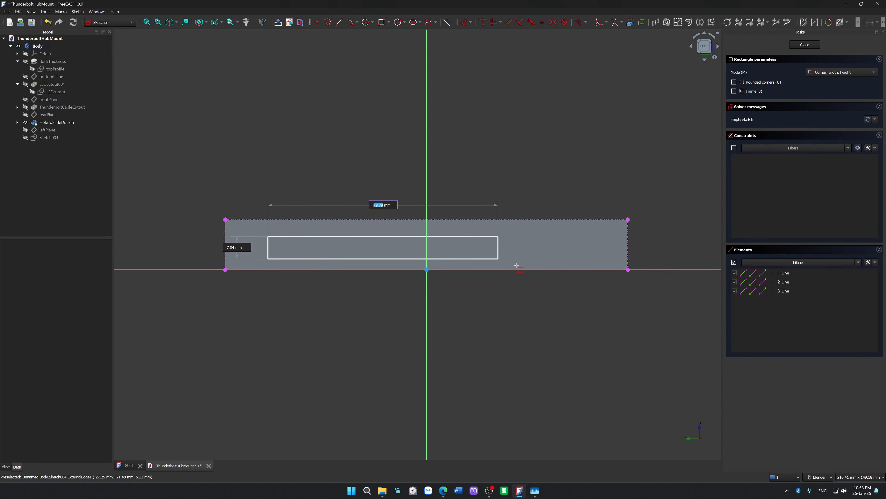
{"action": "left_click", "coordinate": [527, 258]}
{"action": "right_click", "coordinate": [548, 255]}
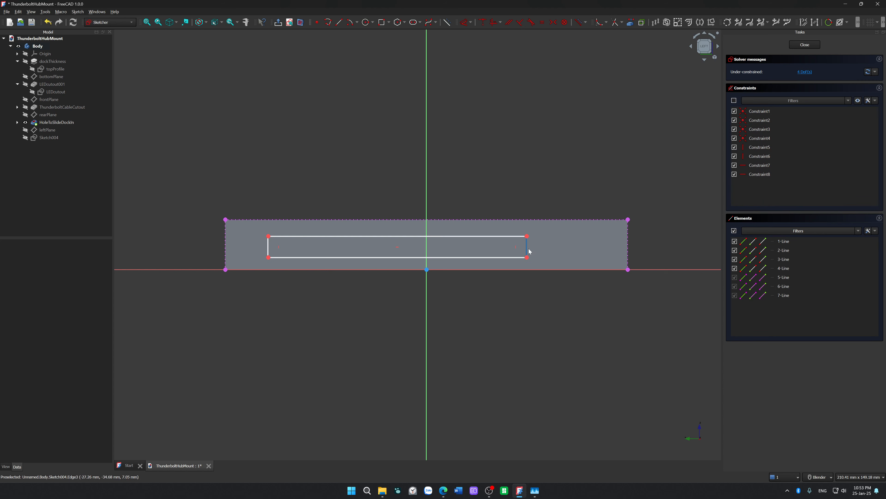
Constrain the distance between the rectangle's front side and the block's front end edge to 33 mm.
{"action": "left_click", "coordinate": [527, 250]}
{"action": "left_click", "coordinate": [628, 250]}
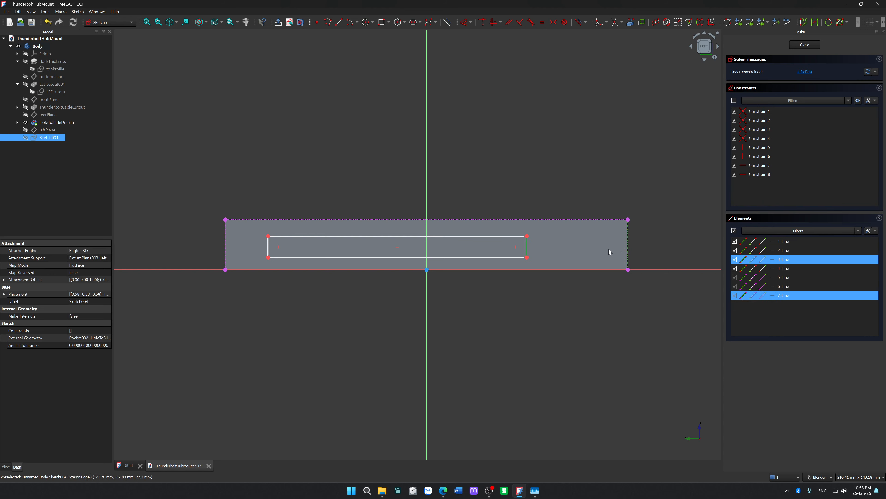
{"action": "key", "text": "l"}
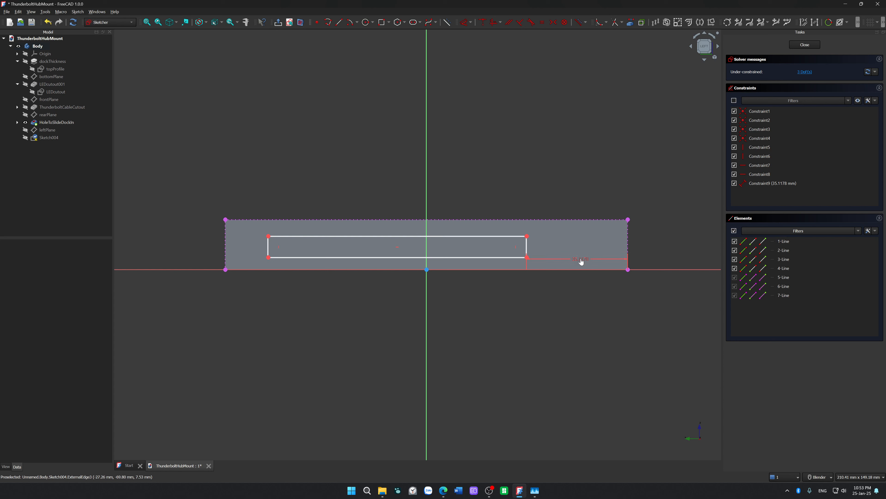
{"action": "left_click", "coordinate": [580, 260]}
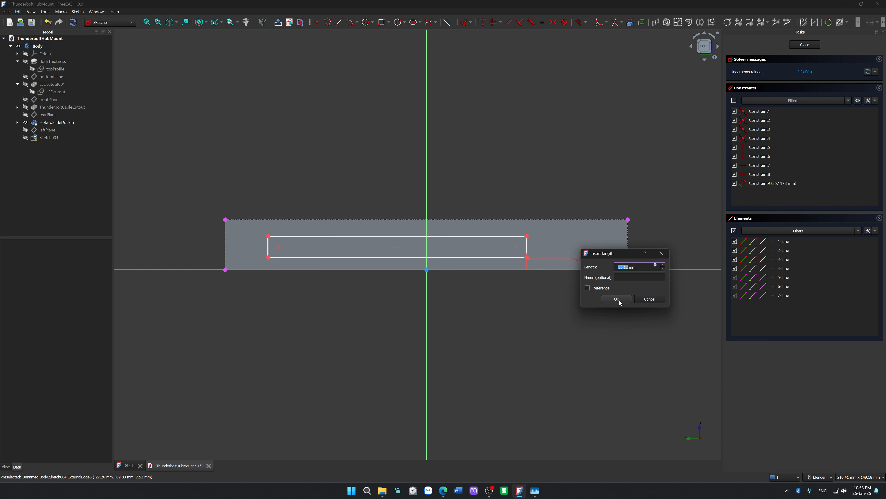
{"action": "type", "text": "33"}
{"action": "left_click", "coordinate": [617, 299]}
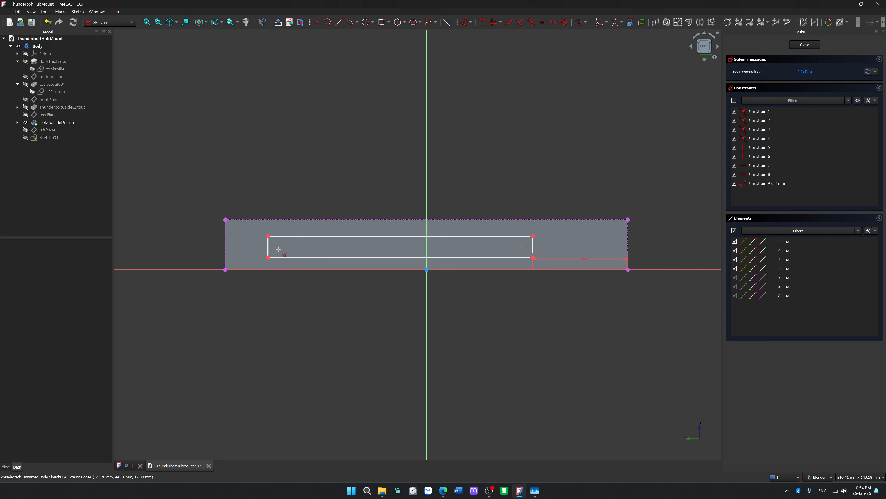
Constrain the distance between the rectangle's rear side and the block's rear end edge to 30 mm.
{"action": "left_click", "coordinate": [269, 249]}
{"action": "left_click", "coordinate": [226, 244]}
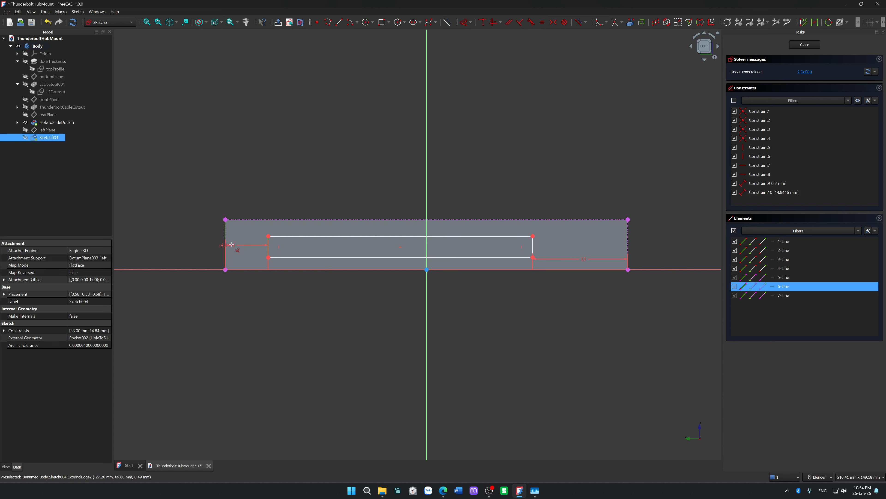
{"action": "left_click", "coordinate": [244, 264]}
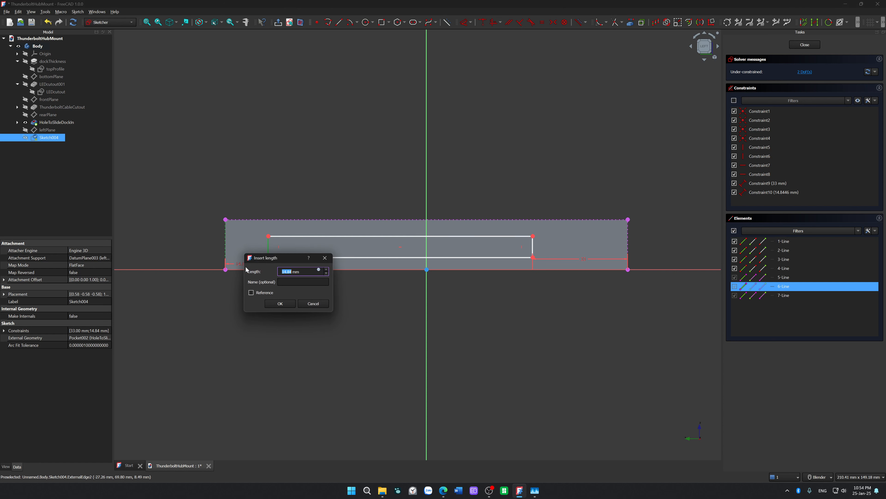
{"action": "type", "text": "30"}
{"action": "key", "text": "Return"}
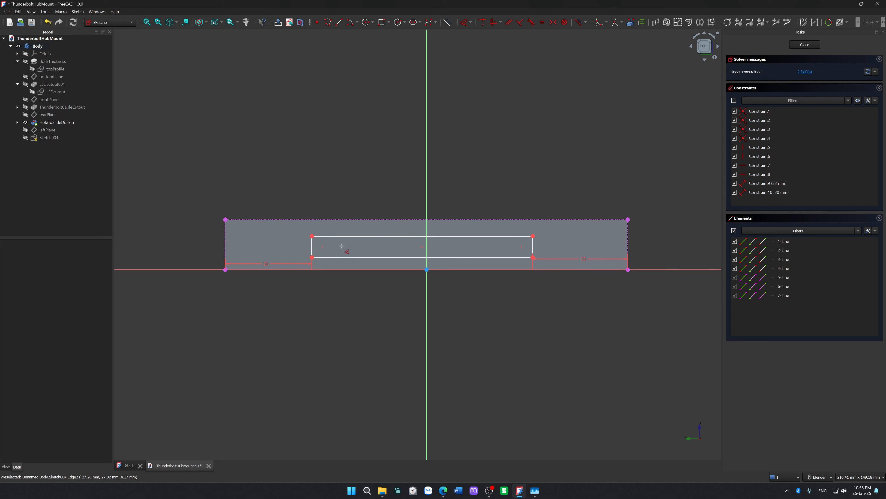
Set the distance between the rectangle's rear side and the block's rear end edge to 14 mm.
{"action": "key", "text": "Escape"}
{"action": "double_click", "coordinate": [266, 264]}
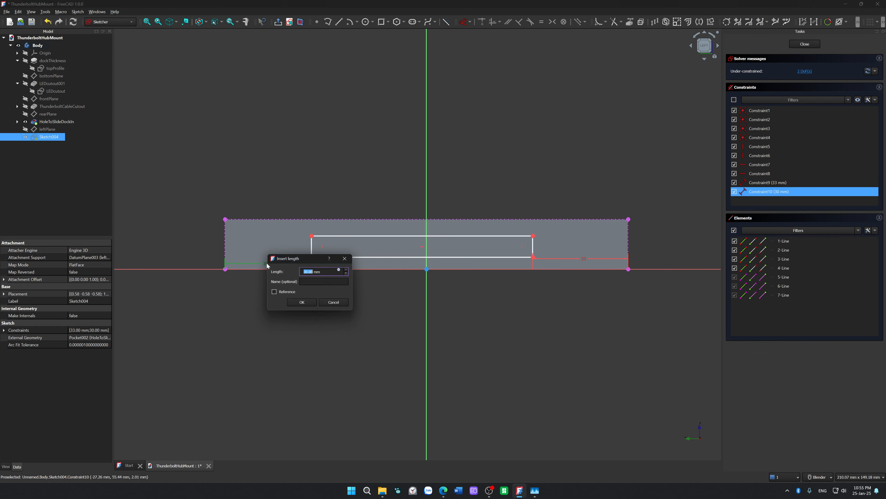
{"action": "type", "text": "14"}
{"action": "key", "text": "Return"}
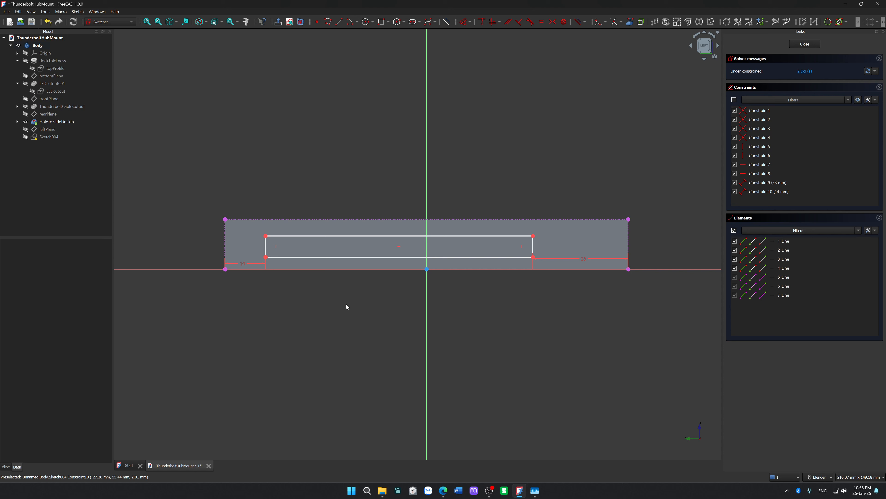
Constrain the rectangle's top side to the block's top edge and its bottom side to the horizontal axis with tangency, and close the sketch.
{"action": "left_click", "coordinate": [478, 241]}
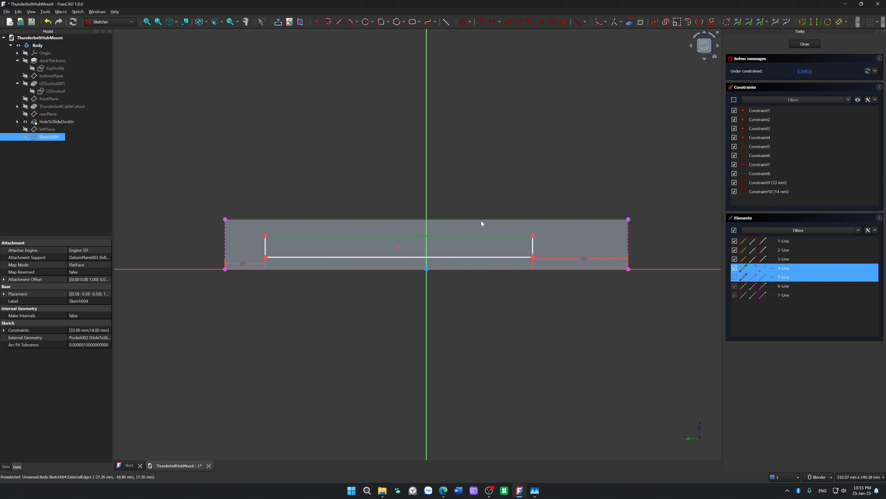
{"action": "left_click", "coordinate": [489, 219]}
{"action": "key", "text": "t"}
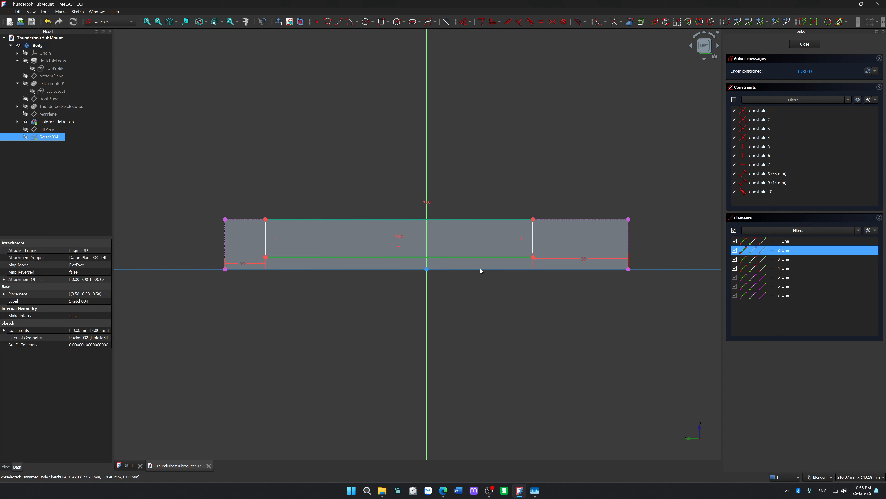
{"action": "left_click", "coordinate": [480, 269]}
{"action": "key", "text": "t"}
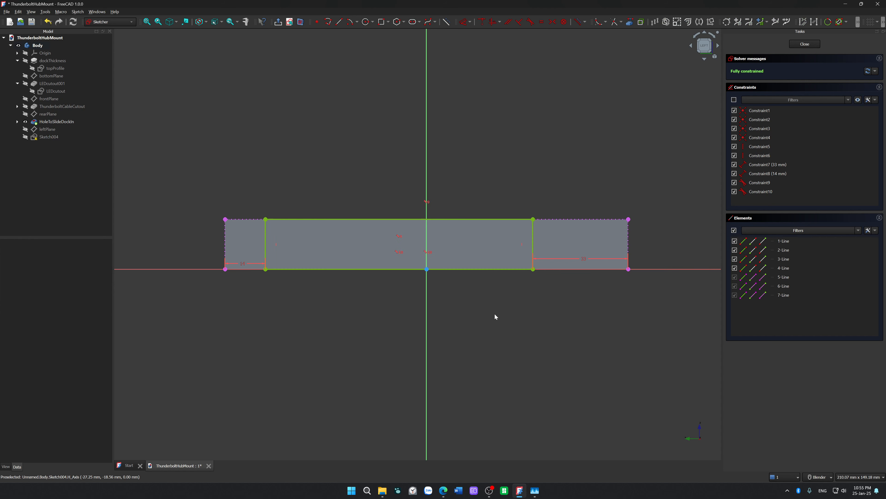
{"action": "scroll", "coordinate": [498, 314], "scroll_direction": "down", "scroll_amount": 1}
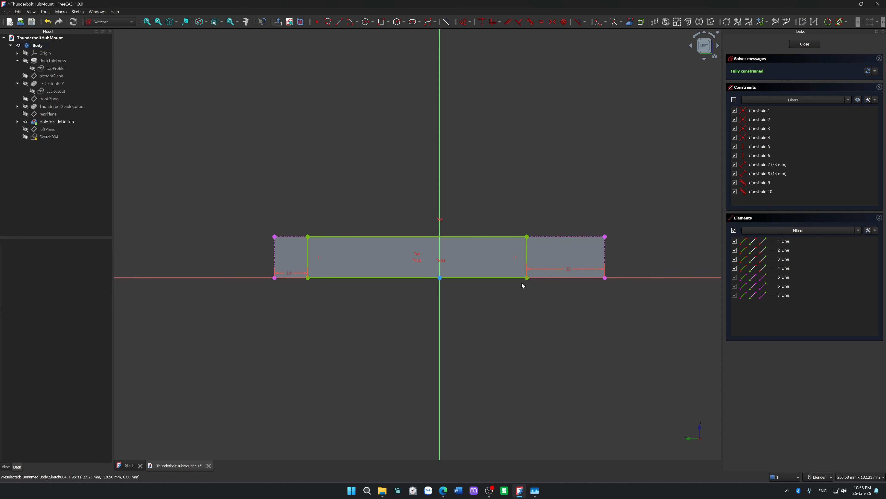
{"action": "left_click", "coordinate": [804, 44]}
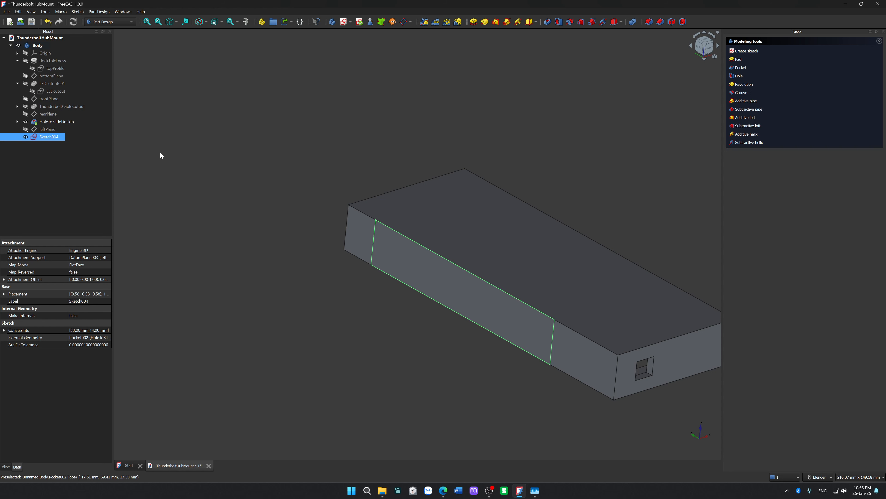
Rename the left-side sketch as ChargerHDMImicroSD and cut it as a 3 mm deep pocket into the block.
{"action": "left_click", "coordinate": [160, 152]}
{"action": "left_click", "coordinate": [52, 131]}
{"action": "left_click", "coordinate": [52, 139]}
{"action": "left_click", "coordinate": [59, 139]}
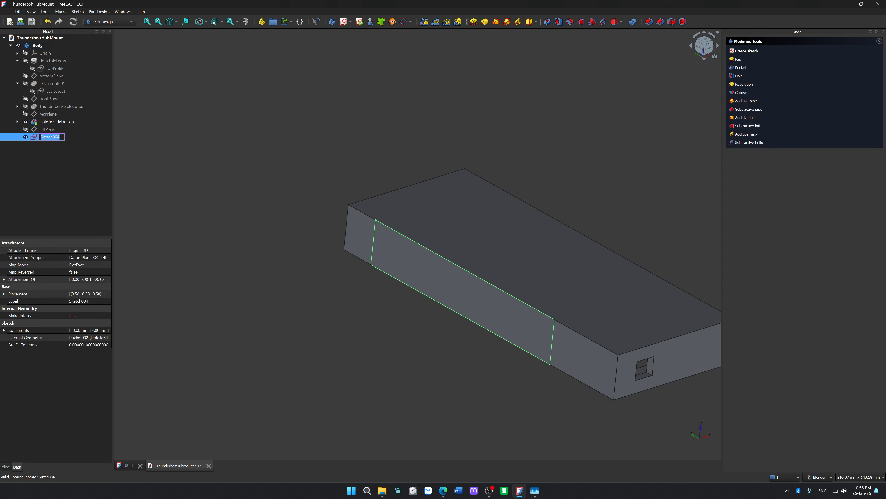
{"action": "type", "text": "c"}
{"action": "type", "text": "Charg"}
{"action": "type", "text": "erHDMI"}
{"action": "type", "text": "micro"}
{"action": "type", "text": "SD"}
{"action": "key", "text": "Return"}
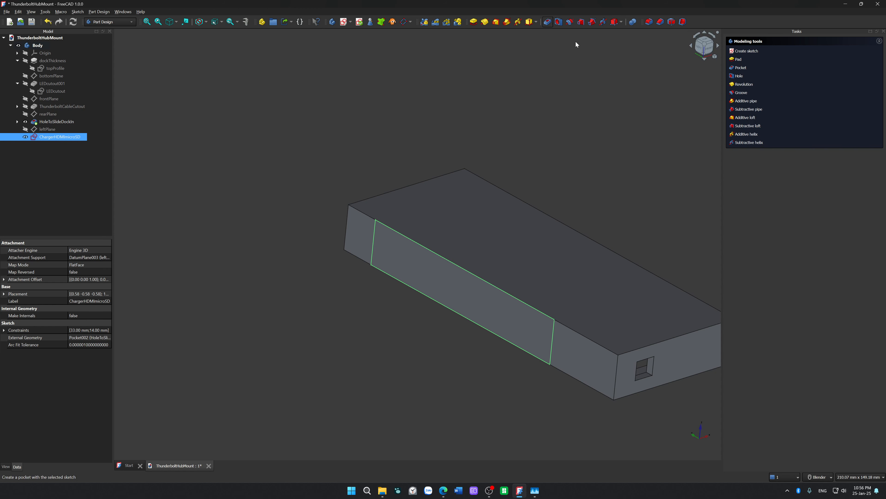
{"action": "type", "text": "3"}
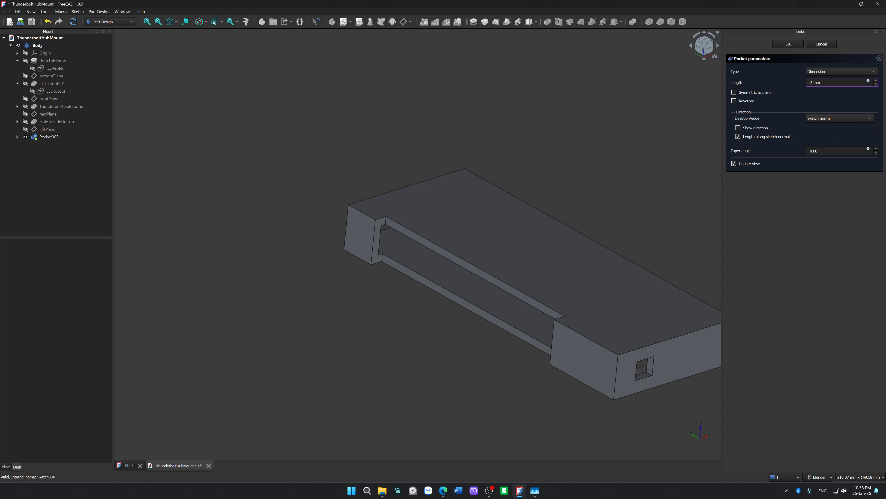
{"action": "key", "text": "Return"}
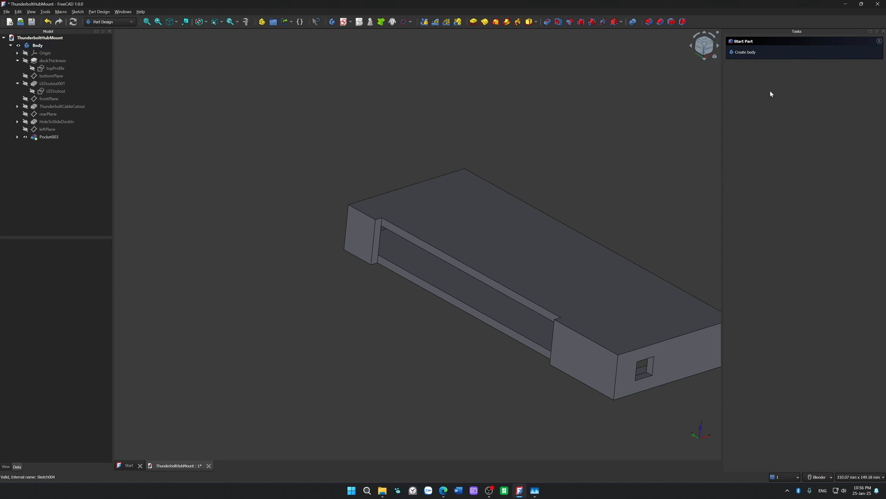
In the ChargerHDMImicroSD sketch, delete the top and bottom tangent constraints and move both long sides of the rectangle inside the block's outline.
{"action": "left_click", "coordinate": [17, 136]}
{"action": "double_click", "coordinate": [67, 144]}
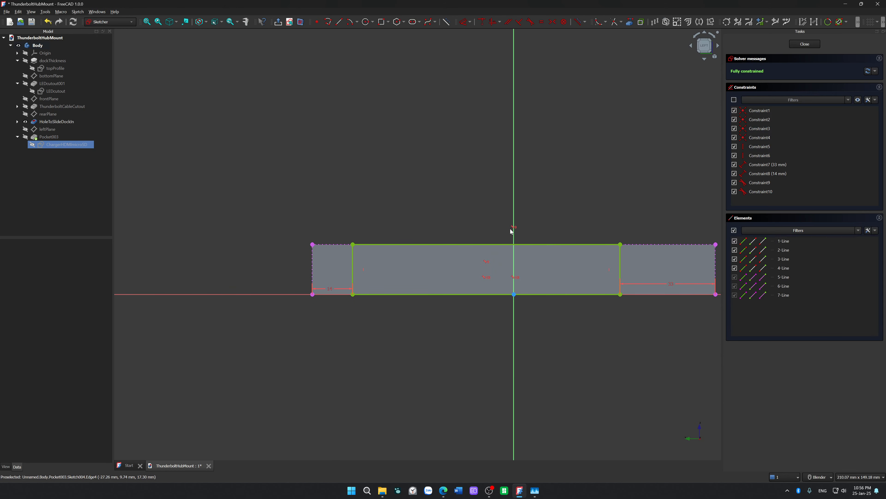
{"action": "left_click", "coordinate": [513, 228]}
{"action": "key", "text": "Delete"}
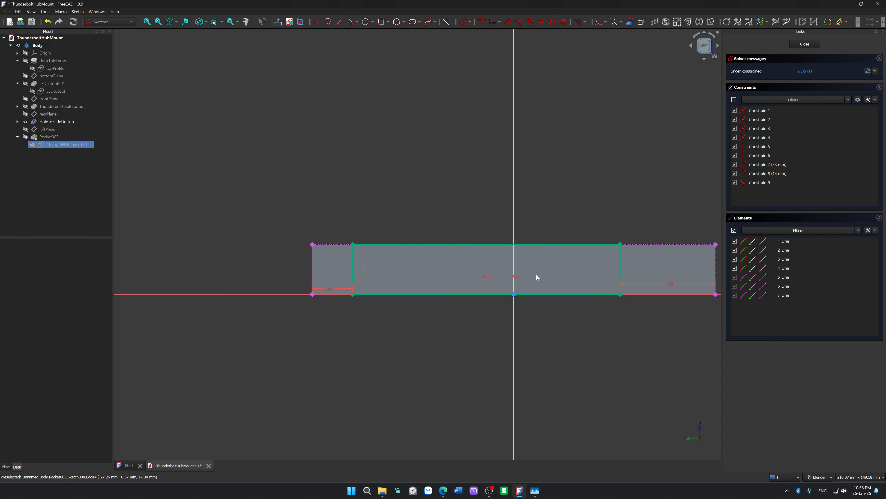
{"action": "left_click", "coordinate": [518, 277]}
{"action": "key", "text": "Delete"}
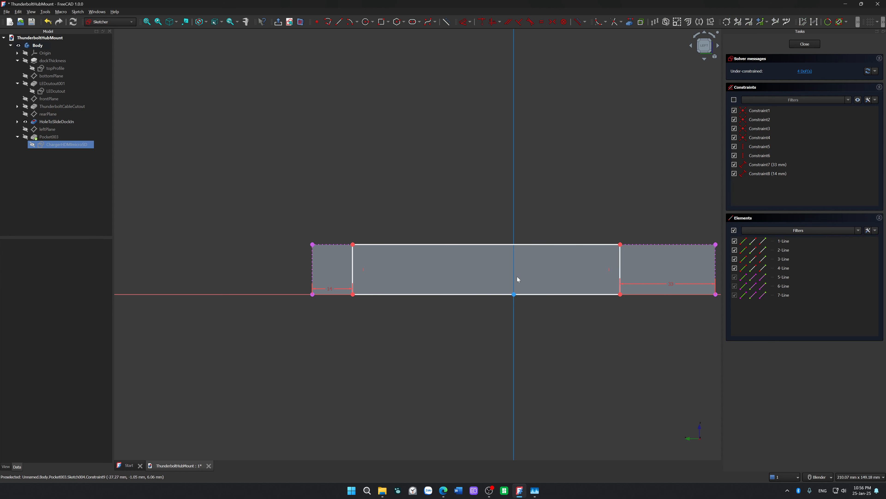
{"action": "left_click_drag", "start_coordinate": [471, 248], "coordinate": [469, 258]}
{"action": "left_click_drag", "start_coordinate": [463, 294], "coordinate": [465, 287]}
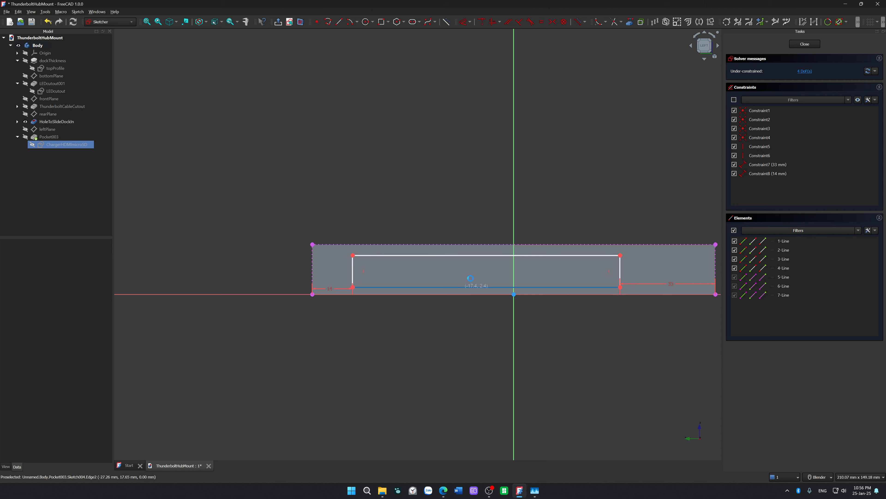
Constrain the distance between the rectangle's top side and the block's top edge to 3 mm.
{"action": "left_click", "coordinate": [478, 259]}
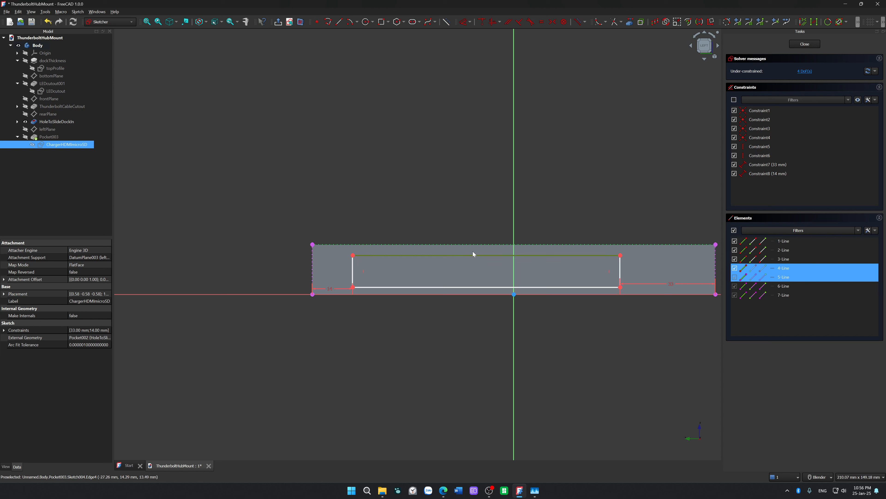
{"action": "key", "text": "d"}
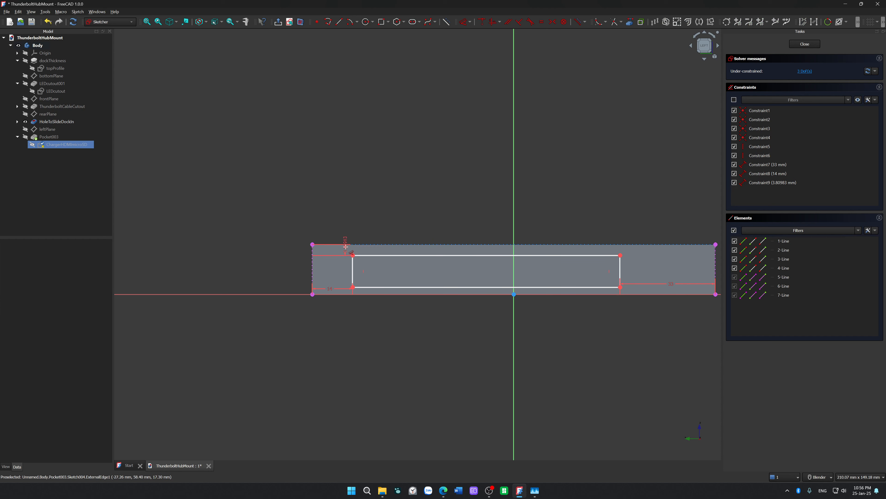
{"action": "left_click", "coordinate": [347, 248]}
{"action": "type", "text": "3"}
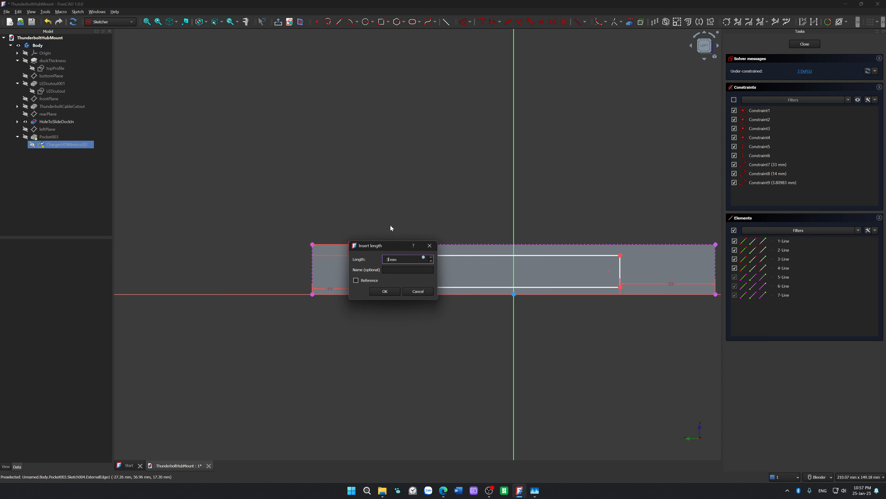
{"action": "key", "text": "Return"}
Constrain the distance between the rectangle's bottom side and the horizontal axis to 3 mm.
{"action": "scroll", "coordinate": [370, 292], "scroll_direction": "up", "scroll_amount": 4}
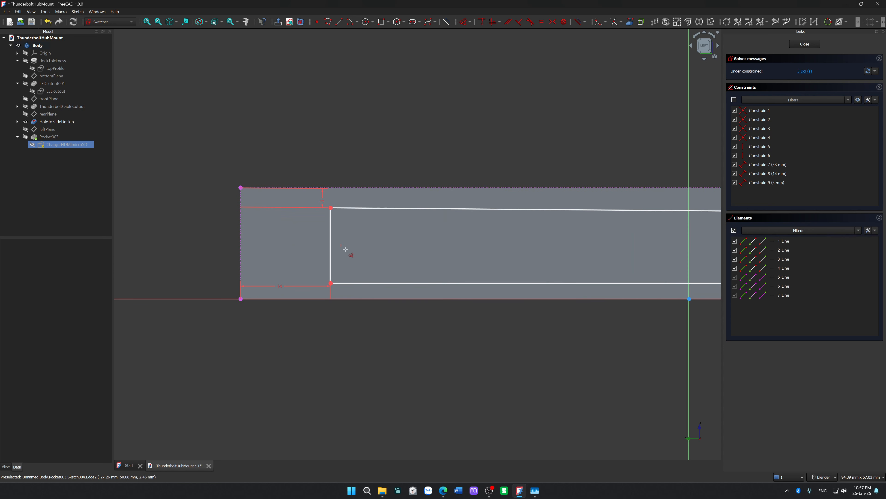
{"action": "left_click", "coordinate": [348, 283]}
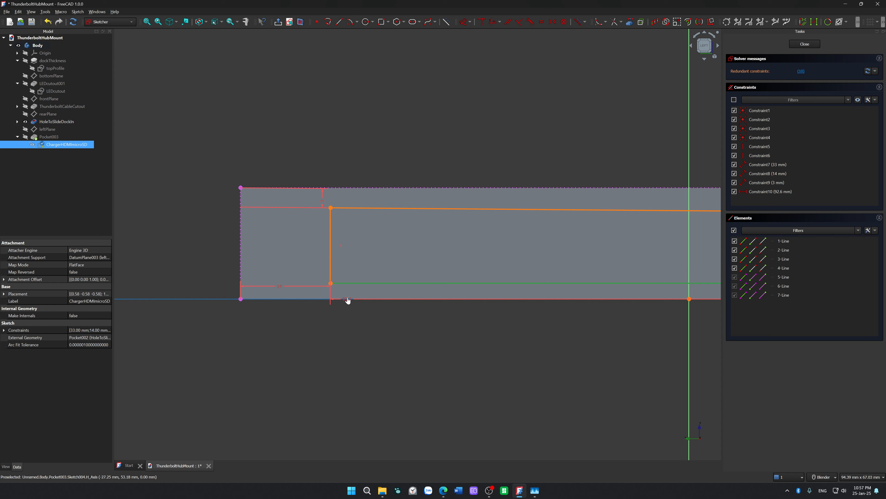
{"action": "left_click", "coordinate": [348, 299]}
{"action": "scroll", "coordinate": [574, 287], "scroll_direction": "down", "scroll_amount": 3}
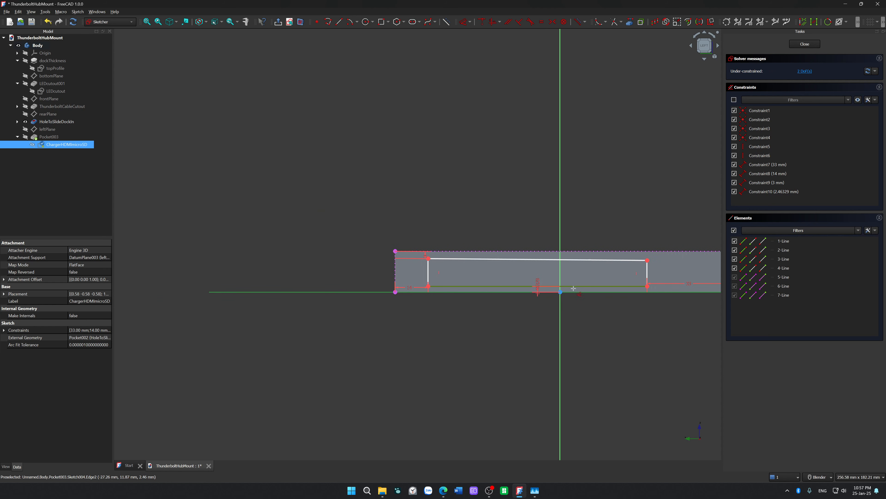
{"action": "scroll", "coordinate": [609, 286], "scroll_direction": "up", "scroll_amount": 6}
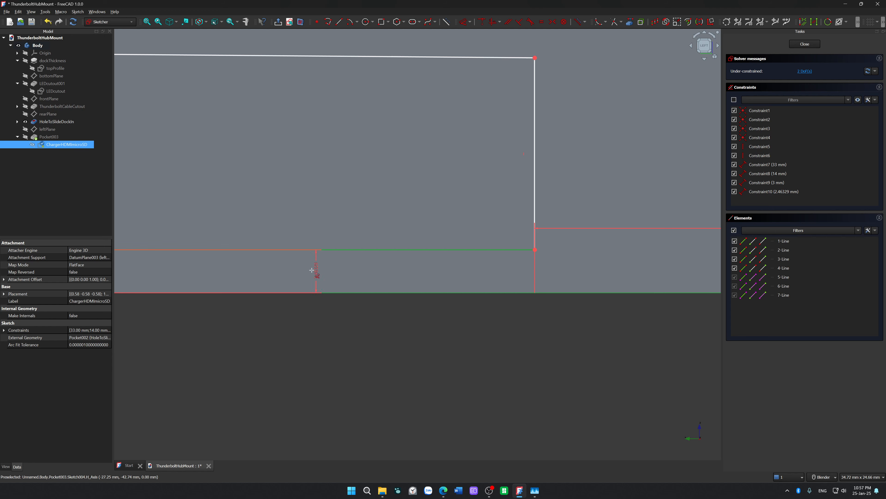
{"action": "scroll", "coordinate": [311, 272], "scroll_direction": "down", "scroll_amount": 2}
{"action": "scroll", "coordinate": [189, 271], "scroll_direction": "up", "scroll_amount": 2}
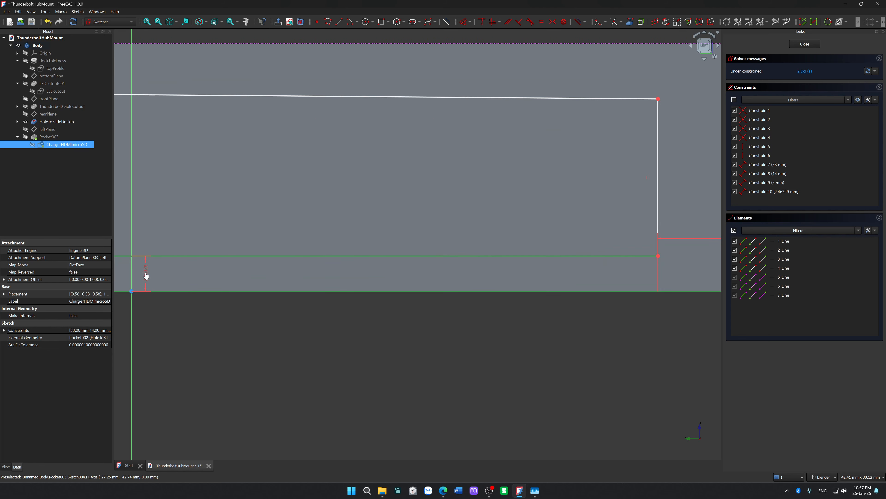
{"action": "double_click", "coordinate": [145, 271]}
{"action": "type", "text": "3"}
{"action": "key", "text": "Return"}
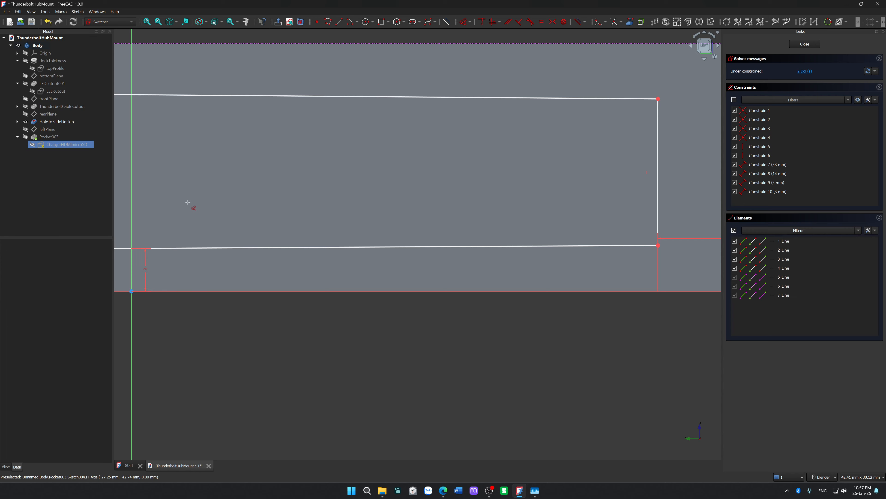
Delete the 3 mm distance constraint between the rectangle's top side and the block's top edge.
{"action": "middle_click_drag", "start_coordinate": [188, 202], "coordinate": [560, 315], "text": "shift"}
{"action": "scroll", "coordinate": [328, 277], "scroll_direction": "down", "scroll_amount": 3}
{"action": "middle_click_drag", "start_coordinate": [215, 262], "coordinate": [478, 315], "text": "shift"}
{"action": "scroll", "coordinate": [249, 276], "scroll_direction": "up", "scroll_amount": 3}
{"action": "key", "text": "Escape"}
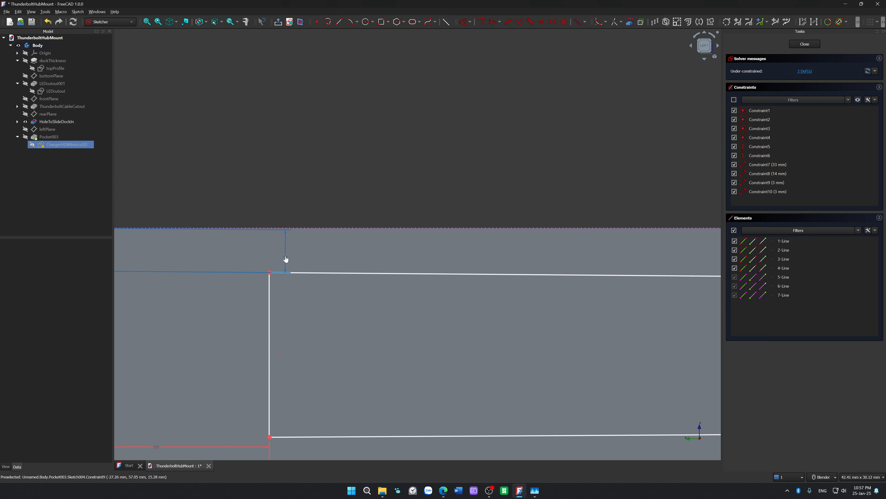
{"action": "middle_click_drag", "start_coordinate": [275, 259], "coordinate": [435, 266], "text": "shift"}
{"action": "scroll", "coordinate": [435, 266], "scroll_direction": "up", "scroll_amount": 5}
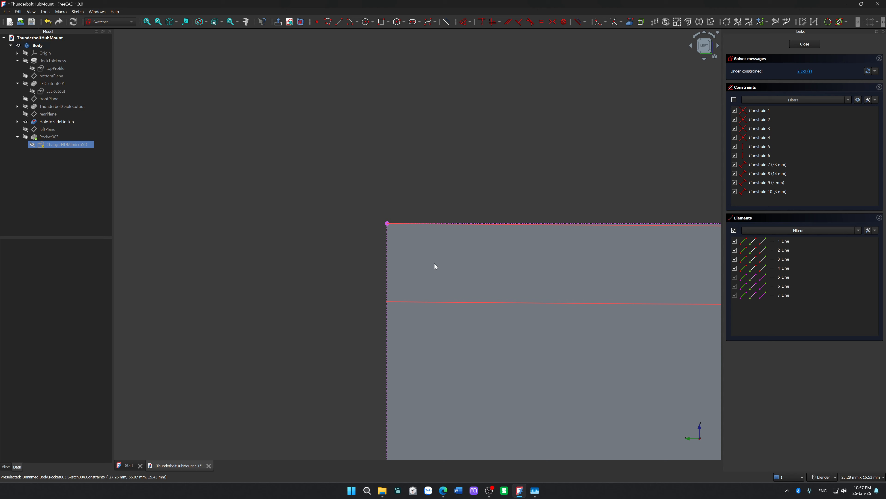
{"action": "mouse_move", "coordinate": [511, 249]}
{"action": "middle_mouse_down", "text": "shift"}
{"action": "mouse_move", "coordinate": [326, 263]}
{"action": "mouse_move", "coordinate": [198, 291]}
{"action": "middle_mouse_up", "text": "shift"}
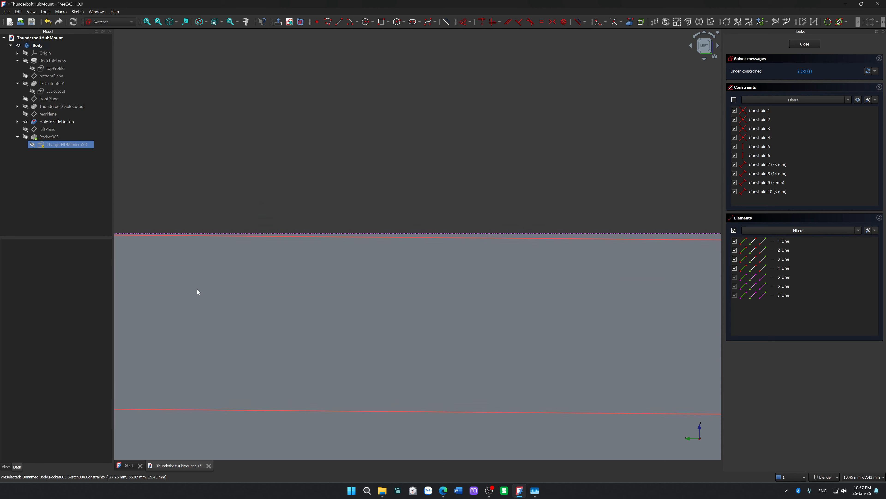
{"action": "scroll", "coordinate": [493, 280], "scroll_direction": "down", "scroll_amount": 3}
{"action": "left_click", "coordinate": [631, 306]}
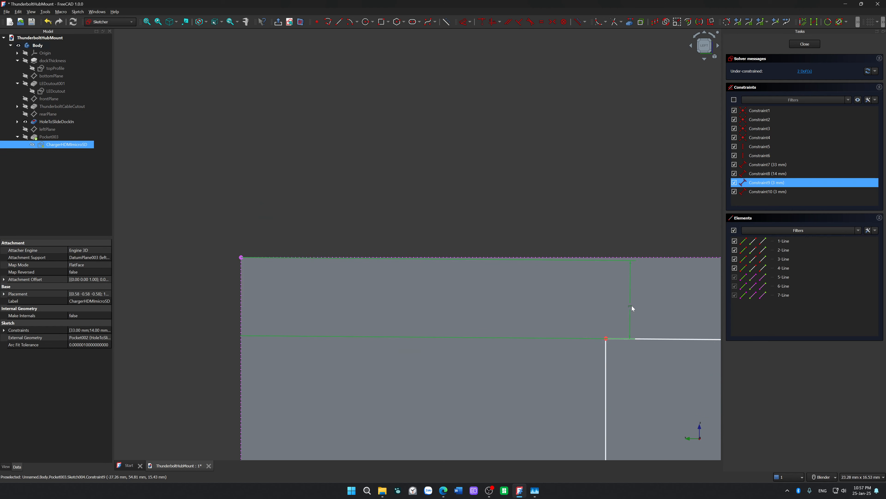
{"action": "key", "text": "Delete"}
Try to dimension the gap between the rectangle's top side and the block's top edge.
{"action": "left_click", "coordinate": [662, 341]}
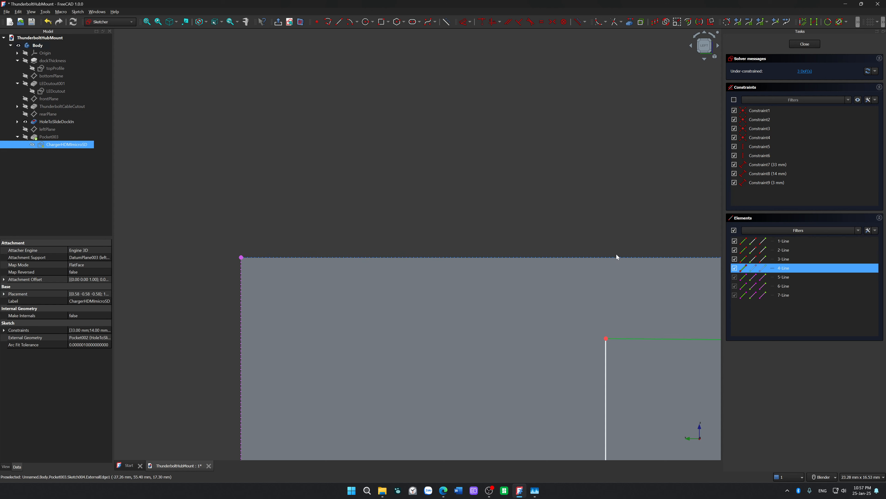
{"action": "left_click", "coordinate": [622, 258]}
{"action": "key", "text": "d"}
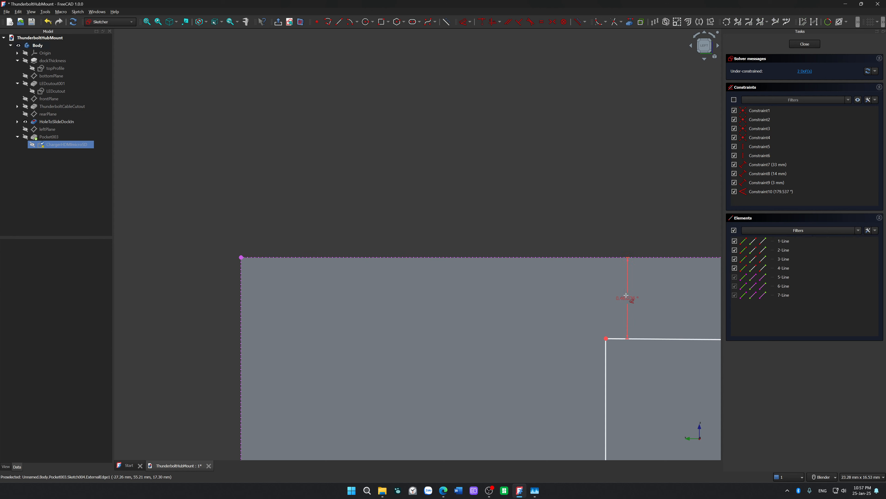
{"action": "scroll", "coordinate": [624, 304], "scroll_direction": "down", "scroll_amount": 5}
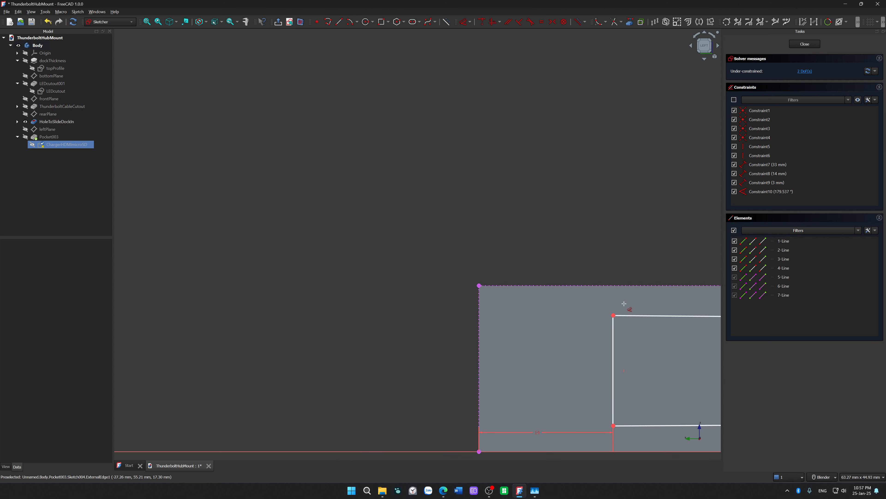
{"action": "key", "text": "Escape"}
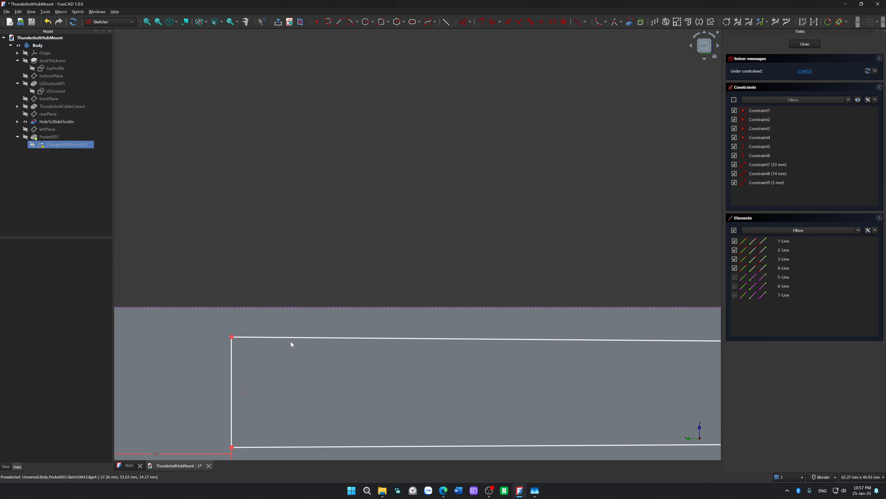
Move the rectangle's upper-right corner slightly closer to the block's top edge.
{"action": "scroll", "coordinate": [297, 343], "scroll_direction": "down", "scroll_amount": 4}
{"action": "scroll", "coordinate": [613, 357], "scroll_direction": "up", "scroll_amount": 3}
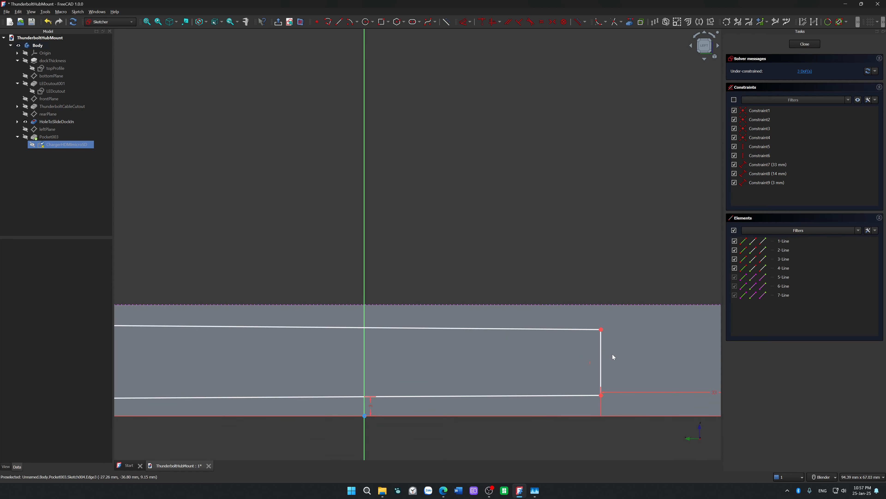
{"action": "left_click_drag", "start_coordinate": [603, 334], "coordinate": [609, 324]}
{"action": "scroll", "coordinate": [609, 323], "scroll_direction": "down", "scroll_amount": 4}
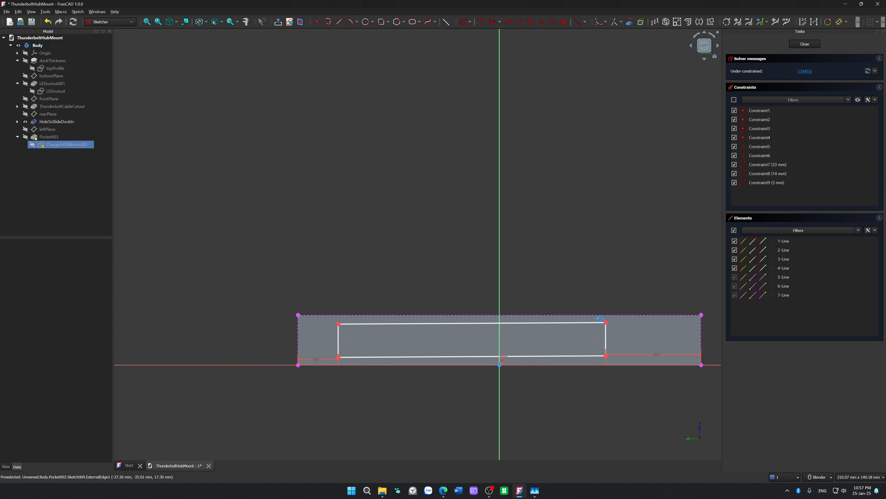
Undo the corner move, the 3 mm distance constraints and the shifts of both long sides of the rectangle.
{"action": "left_click", "coordinate": [600, 316]}
{"action": "key", "text": "ctrl+z"}
{"action": "key", "text": "ctrl+z"}
{"action": "key", "text": "ctrl+z"}
{"action": "key", "text": "ctrl+z"}
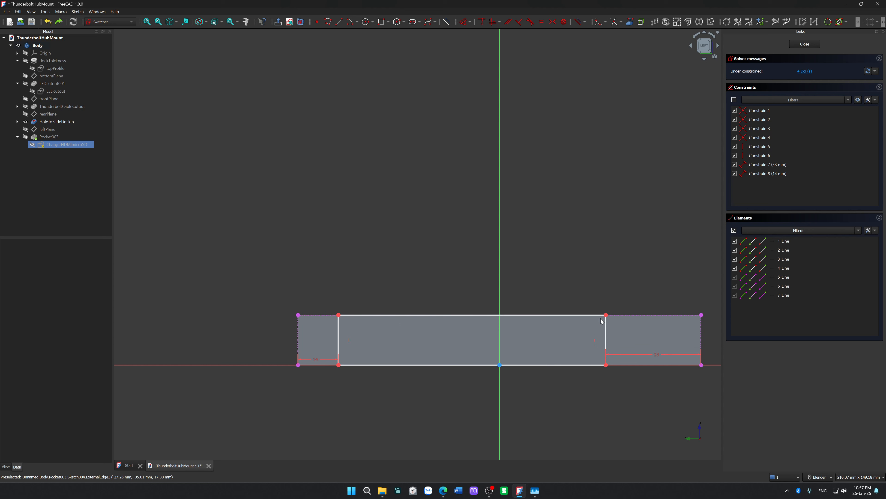
Move the rectangle's top side inside the block's outline, about 5.9 mm below the block's top edge.
{"action": "mouse_move", "coordinate": [477, 315]}
{"action": "left_mouse_down"}
{"action": "mouse_move", "coordinate": [477, 333]}
{"action": "mouse_move", "coordinate": [477, 321]}
{"action": "left_mouse_up"}
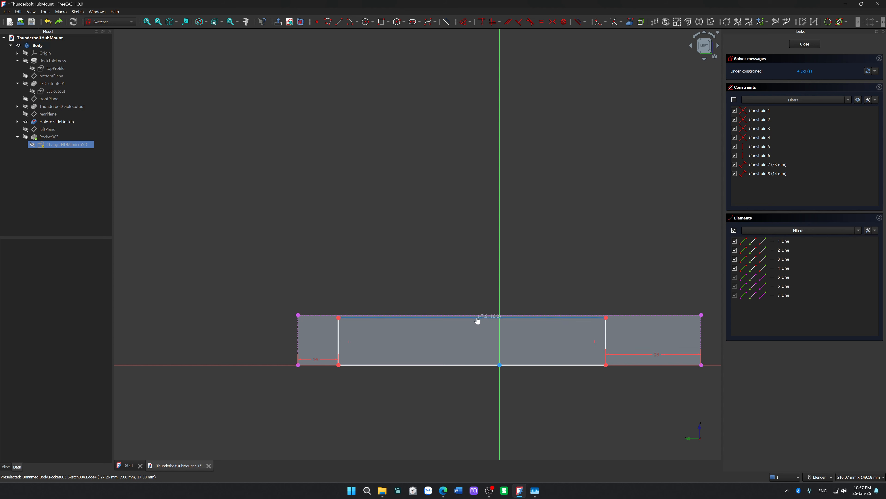
{"action": "scroll", "coordinate": [480, 318], "scroll_direction": "up", "scroll_amount": 6}
{"action": "scroll", "coordinate": [482, 318], "scroll_direction": "down", "scroll_amount": 2}
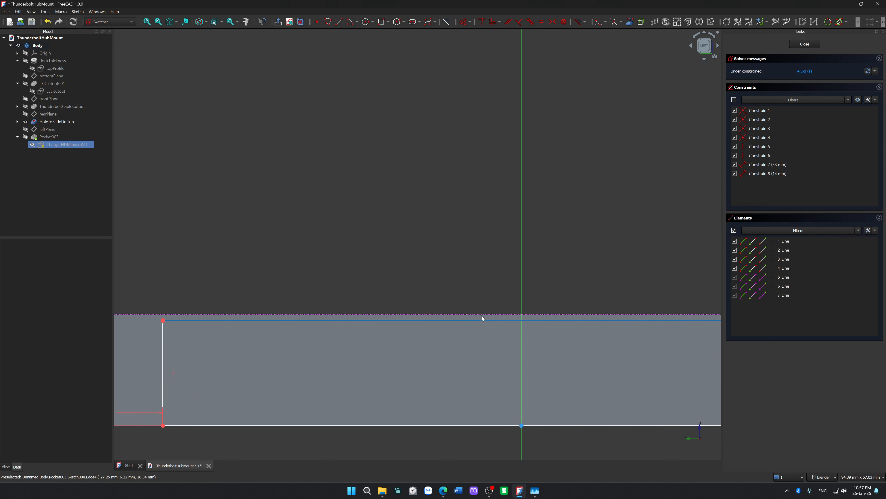
{"action": "scroll", "coordinate": [527, 319], "scroll_direction": "up", "scroll_amount": 1}
{"action": "middle_click_drag", "start_coordinate": [527, 320], "coordinate": [224, 319], "text": "shift"}
{"action": "scroll", "coordinate": [383, 324], "scroll_direction": "up", "scroll_amount": 6}
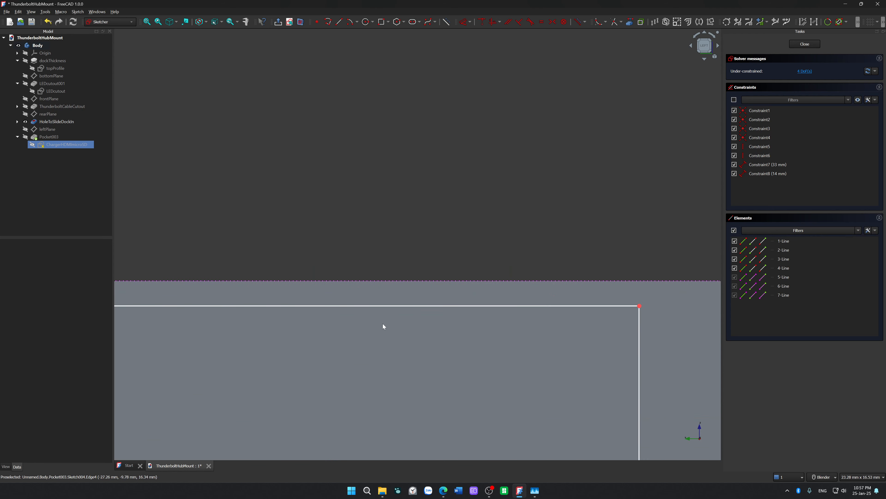
{"action": "scroll", "coordinate": [384, 324], "scroll_direction": "down", "scroll_amount": 7}
{"action": "middle_click_drag", "start_coordinate": [346, 329], "coordinate": [515, 311], "text": "shift"}
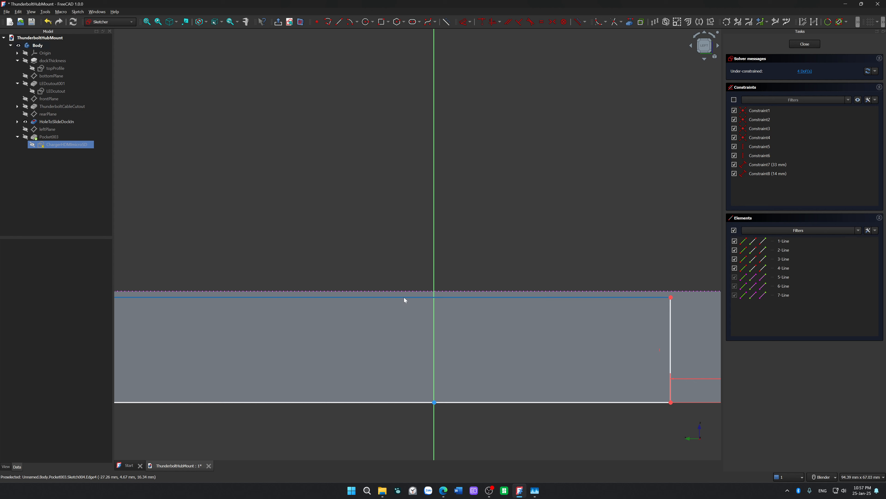
{"action": "left_click_drag", "start_coordinate": [404, 299], "coordinate": [401, 333]}
Try a distance constraint on the rectangle's top side and undo it.
{"action": "left_click", "coordinate": [416, 329]}
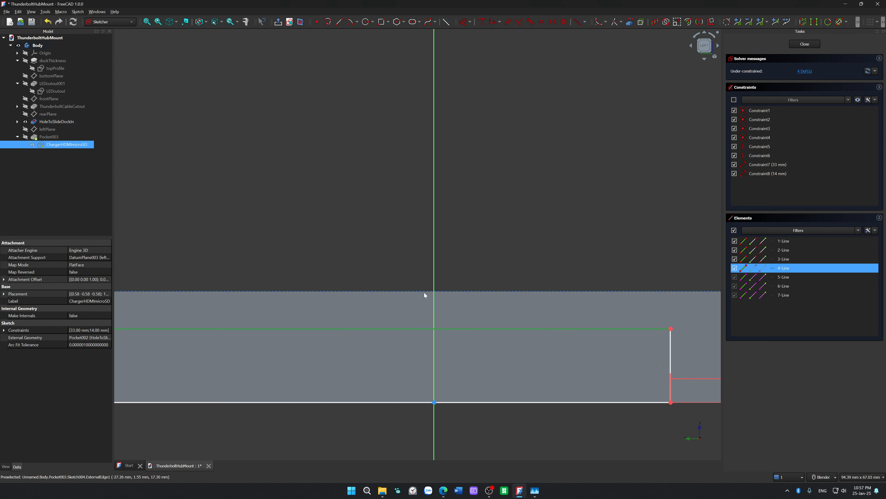
{"action": "key", "text": "l"}
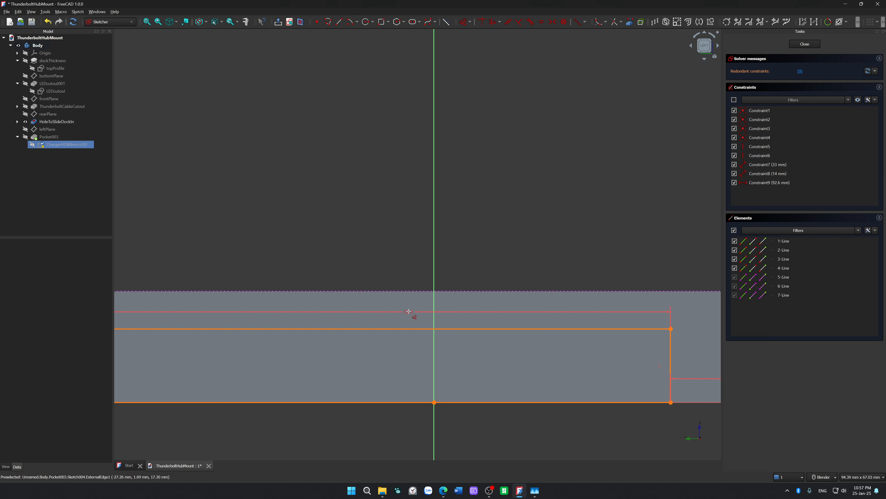
{"action": "key", "text": "ctrl+z"}
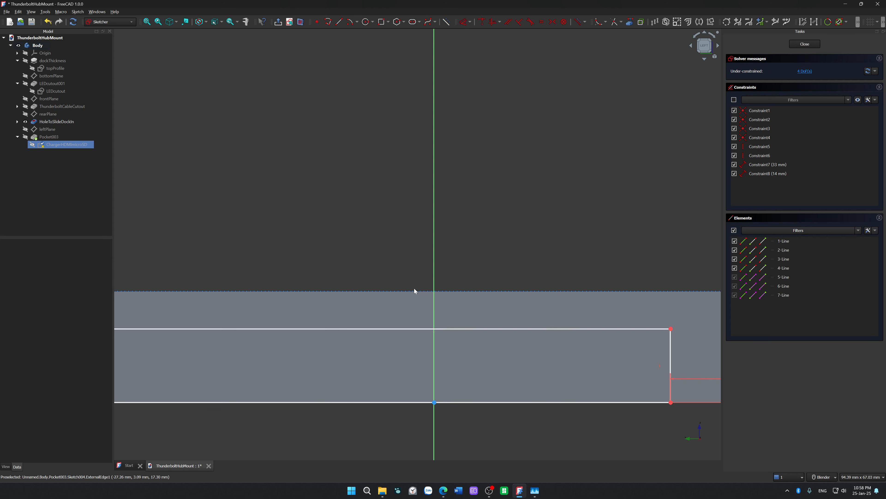
Constrain the distance between the block's top edge and the rectangle's top side to 3 mm.
{"action": "left_click", "coordinate": [415, 291]}
{"action": "left_click", "coordinate": [414, 329]}
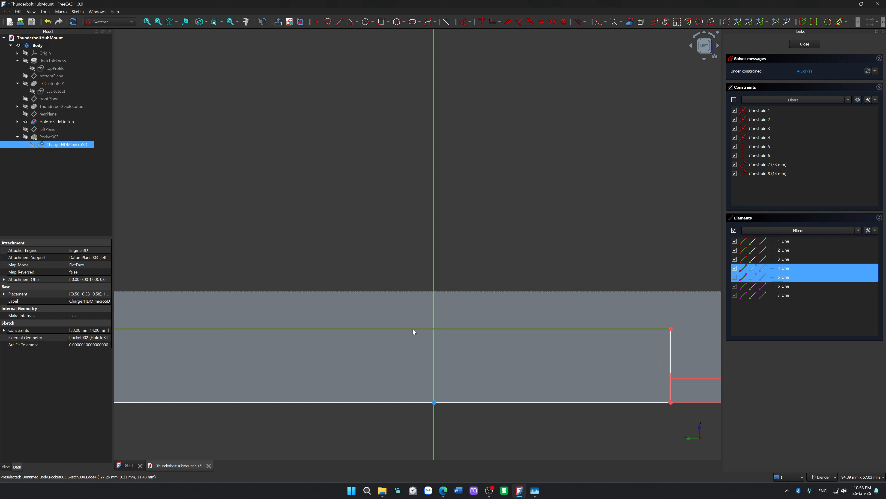
{"action": "key", "text": "i"}
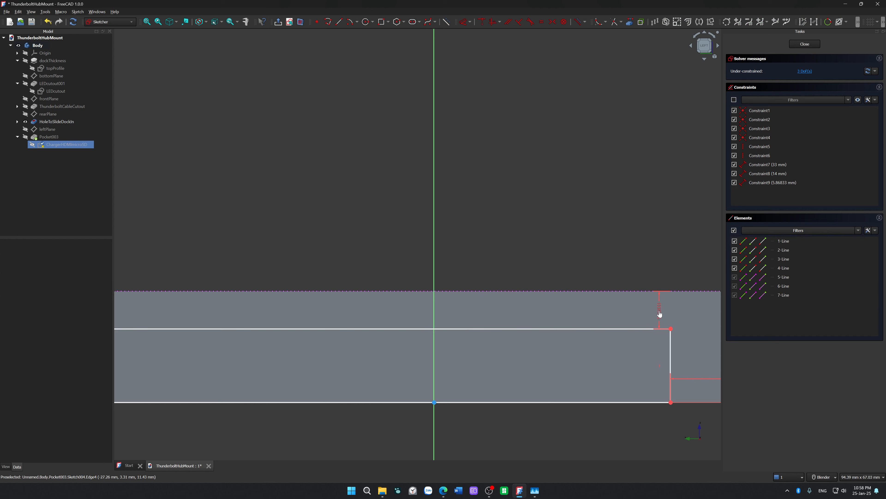
{"action": "double_click", "coordinate": [659, 314]}
{"action": "type", "text": "3"}
{"action": "key", "text": "Return"}
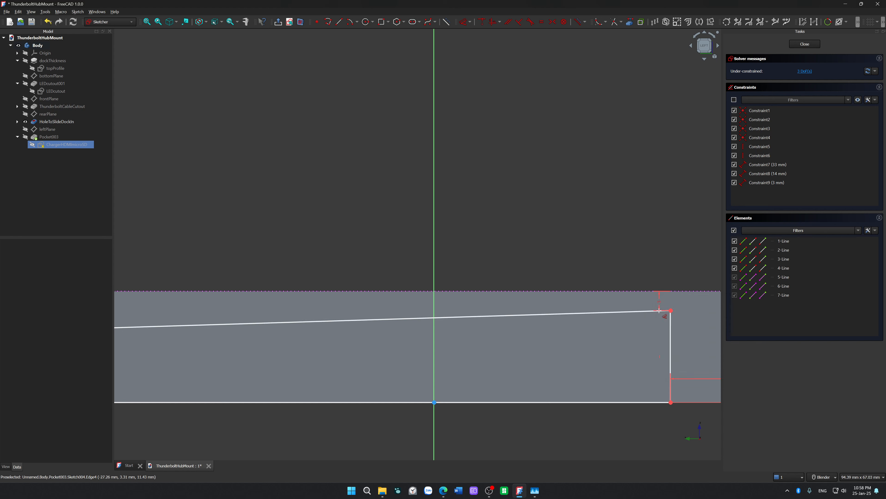
Undo the rectangle edits back to the sketch with tangent constraints on its top and bottom sides.
{"action": "scroll", "coordinate": [564, 330], "scroll_direction": "down", "scroll_amount": 3}
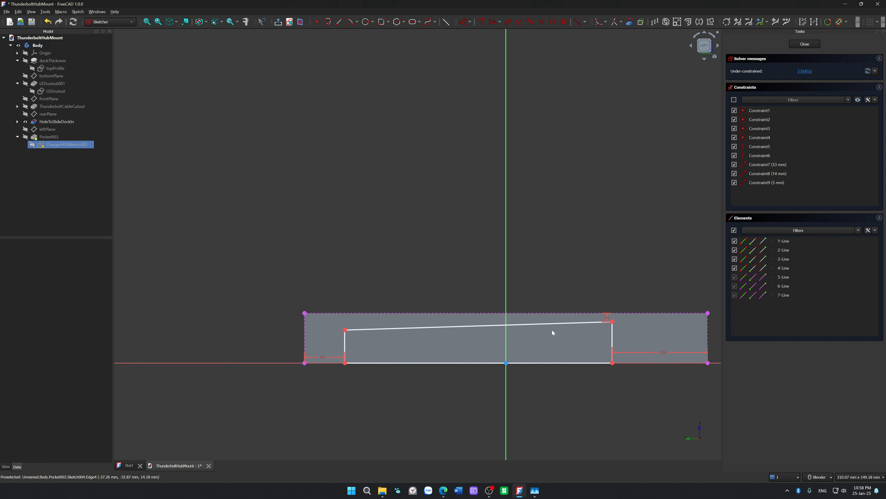
{"action": "mouse_move", "coordinate": [456, 326]}
{"action": "left_mouse_down"}
{"action": "mouse_move", "coordinate": [412, 330]}
{"action": "mouse_move", "coordinate": [465, 212]}
{"action": "mouse_move", "coordinate": [415, 327]}
{"action": "left_mouse_up"}
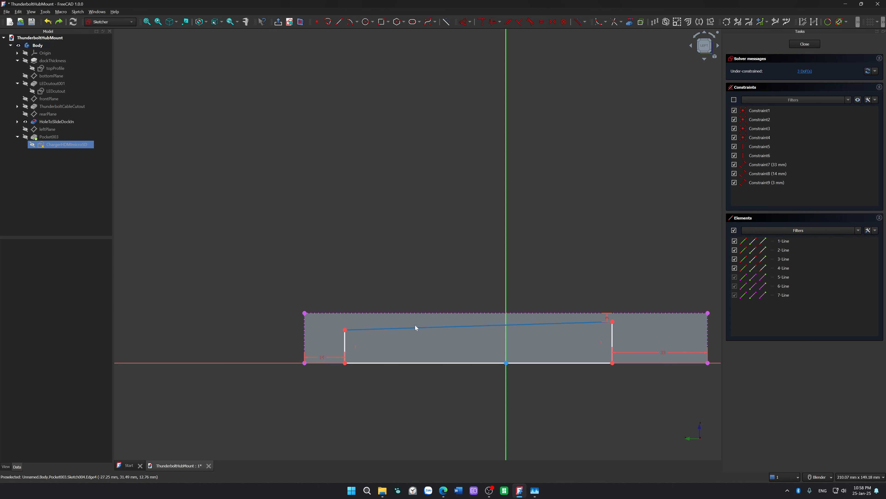
{"action": "key", "text": "ctrl+z"}
{"action": "key", "text": "ctrl+z"}
{"action": "key", "text": "ctrl+z"}
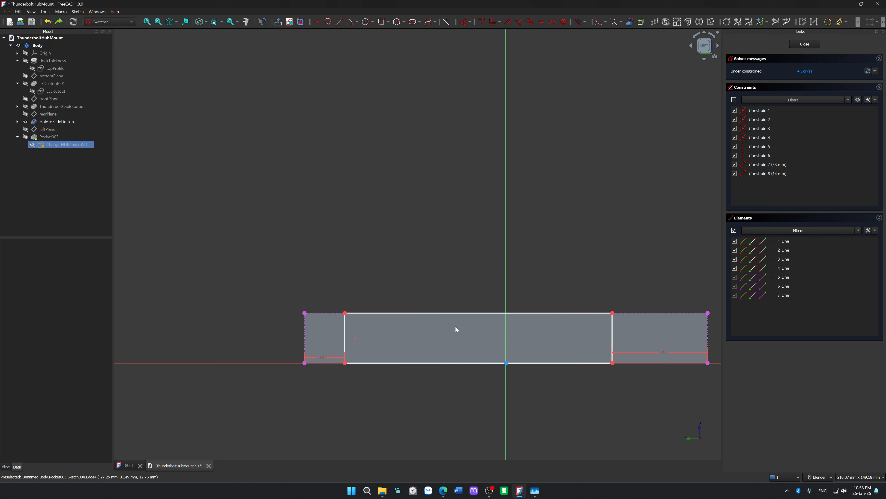
{"action": "key", "text": "ctrl+z"}
{"action": "key", "text": "ctrl+z"}
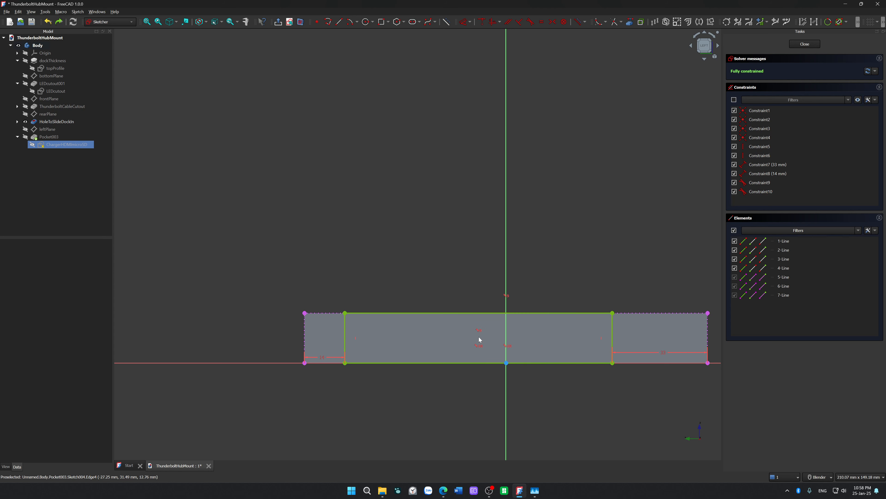
Delete only the top side's tangent constraint and move that side about 4.3 mm below the block's top edge.
{"action": "right_click", "coordinate": [520, 345]}
{"action": "left_click", "coordinate": [461, 282]}
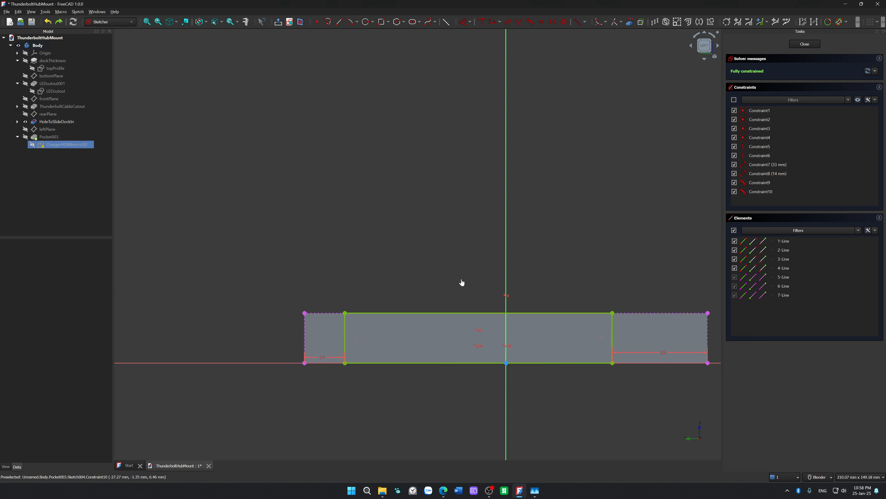
{"action": "left_click", "coordinate": [507, 296]}
{"action": "key", "text": "Delete"}
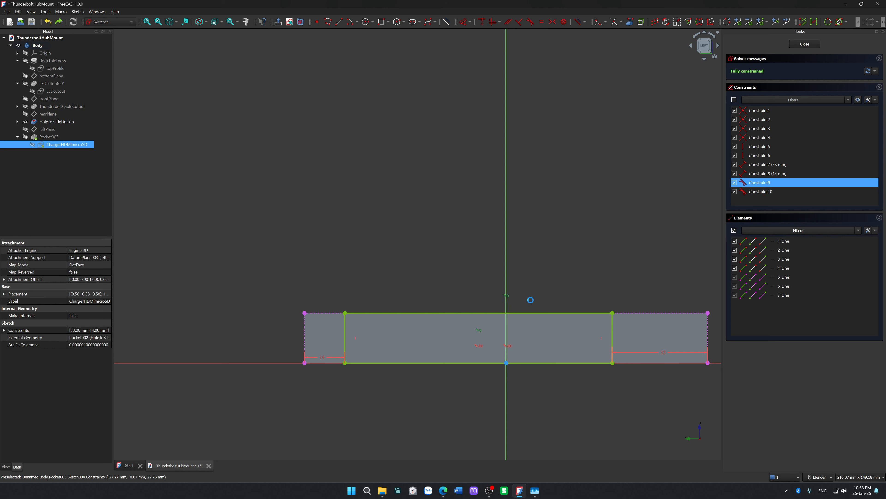
{"action": "mouse_move", "coordinate": [507, 313]}
{"action": "left_mouse_down"}
{"action": "mouse_move", "coordinate": [492, 341]}
{"action": "mouse_move", "coordinate": [419, 325]}
{"action": "mouse_move", "coordinate": [392, 419]}
{"action": "mouse_move", "coordinate": [440, 325]}
{"action": "left_mouse_up"}
Try to dimension the gap between the block's top edge and the rectangle's lowered top side, and undo the attempt.
{"action": "left_click", "coordinate": [447, 316]}
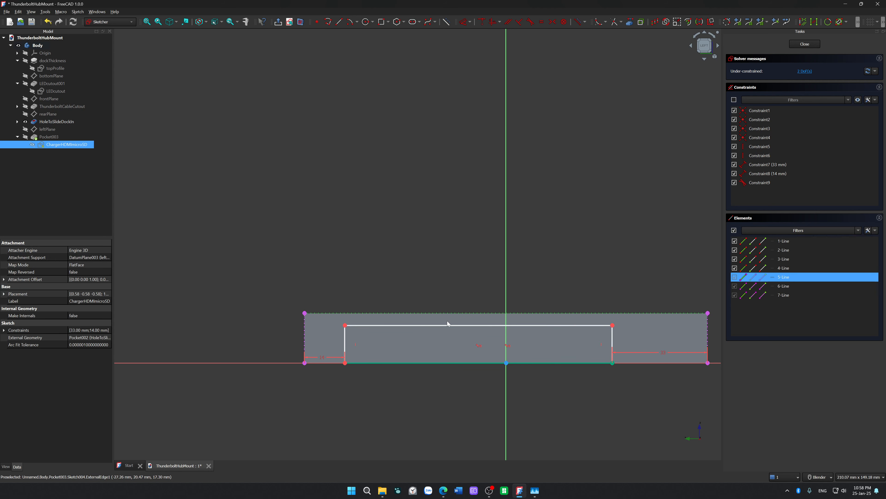
{"action": "left_click", "coordinate": [448, 325]}
{"action": "key", "text": "i"}
{"action": "left_click_drag", "start_coordinate": [465, 320], "coordinate": [410, 325]}
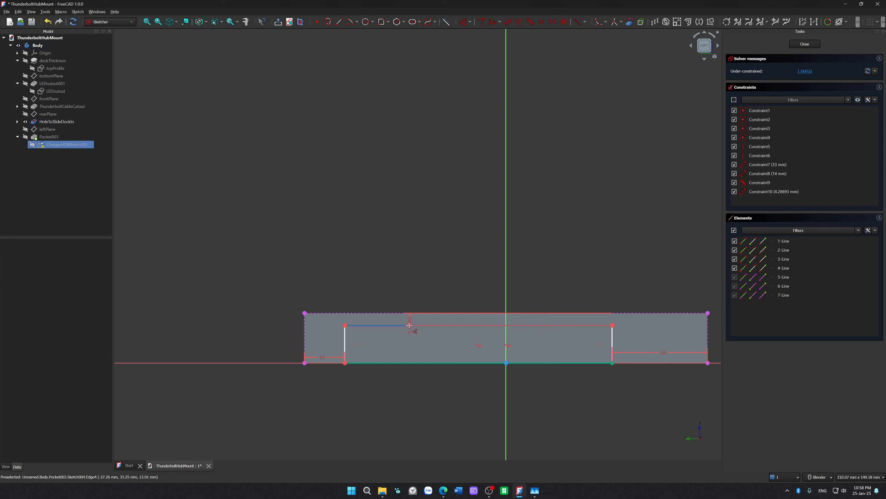
{"action": "left_click", "coordinate": [366, 326]}
{"action": "mouse_move", "coordinate": [412, 328]}
{"action": "left_mouse_down"}
{"action": "mouse_move", "coordinate": [511, 318]}
{"action": "mouse_move", "coordinate": [494, 299]}
{"action": "mouse_move", "coordinate": [478, 315]}
{"action": "left_mouse_up"}
{"action": "left_click", "coordinate": [478, 325]}
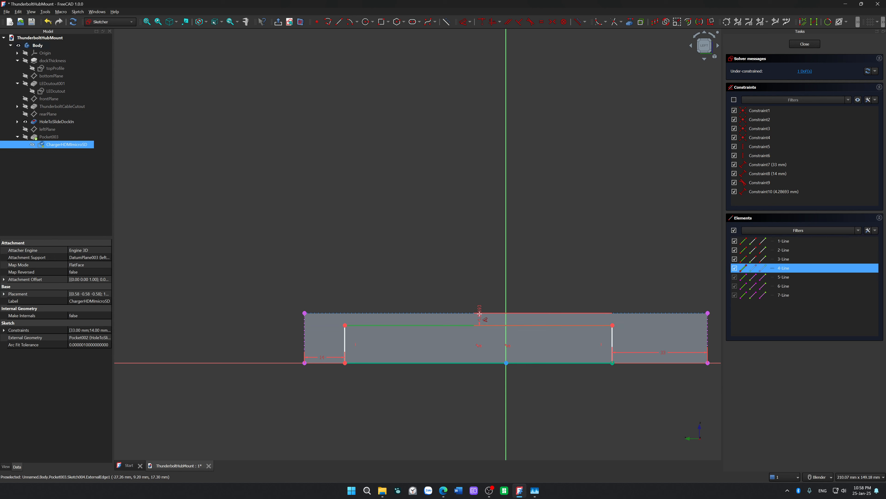
{"action": "left_click", "coordinate": [459, 315]}
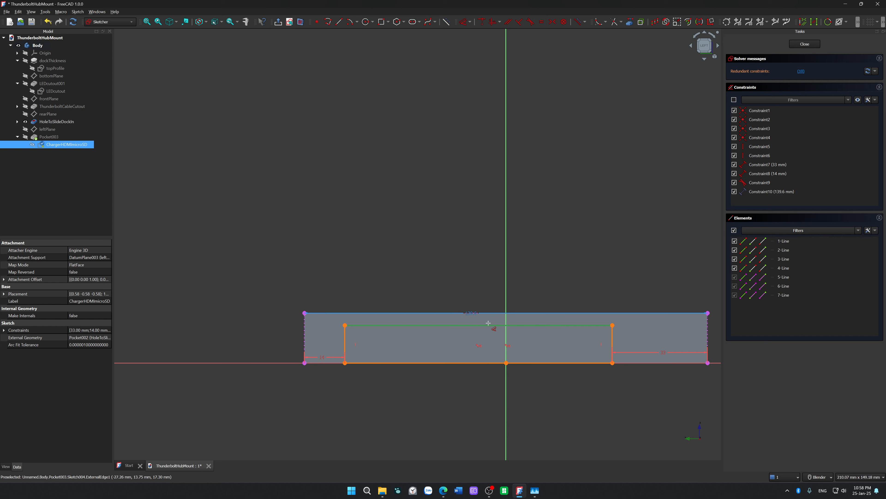
{"action": "scroll", "coordinate": [490, 322], "scroll_direction": "up", "scroll_amount": 5}
{"action": "key", "text": "ctrl+z"}
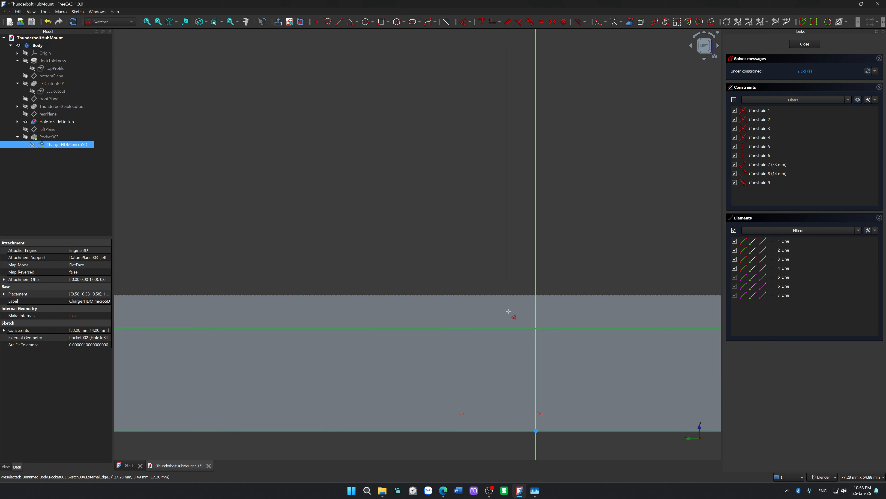
{"action": "key", "text": "Escape"}
{"action": "scroll", "coordinate": [509, 311], "scroll_direction": "down", "scroll_amount": 4}
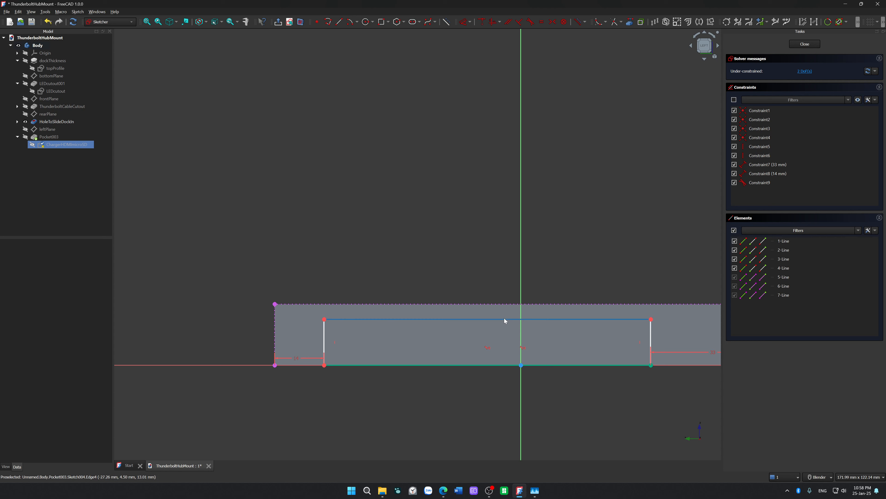
Delete all four sides of the rectangle from the ChargerHDMImicroSD sketch.
{"action": "left_click", "coordinate": [504, 319]}
{"action": "key", "text": "Delete"}
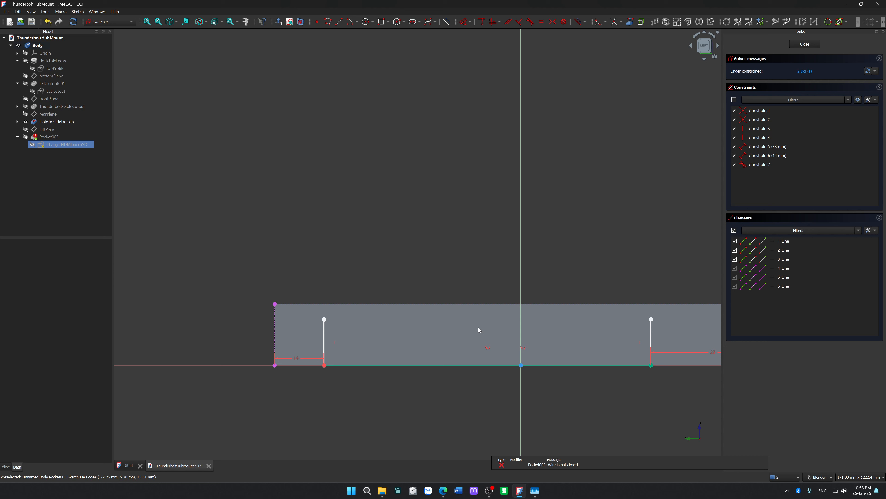
{"action": "left_click", "coordinate": [326, 335]}
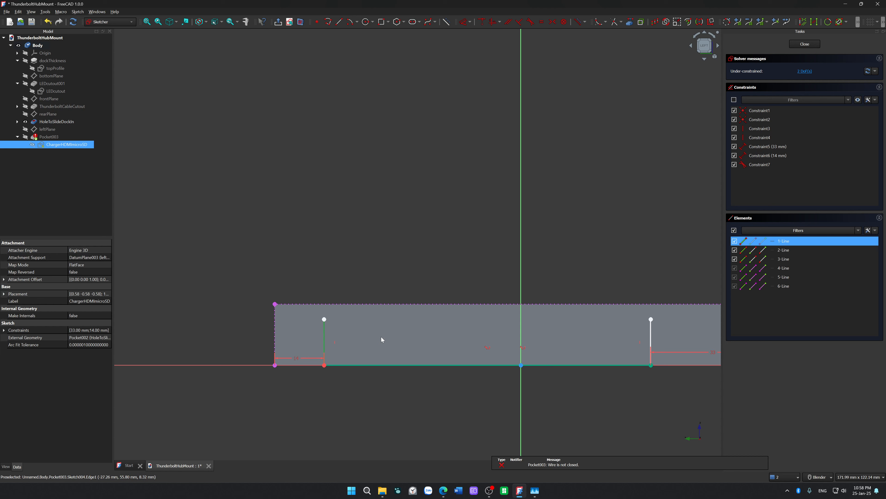
{"action": "key", "text": "Delete"}
{"action": "left_click", "coordinate": [653, 328]}
{"action": "key", "text": "Delete"}
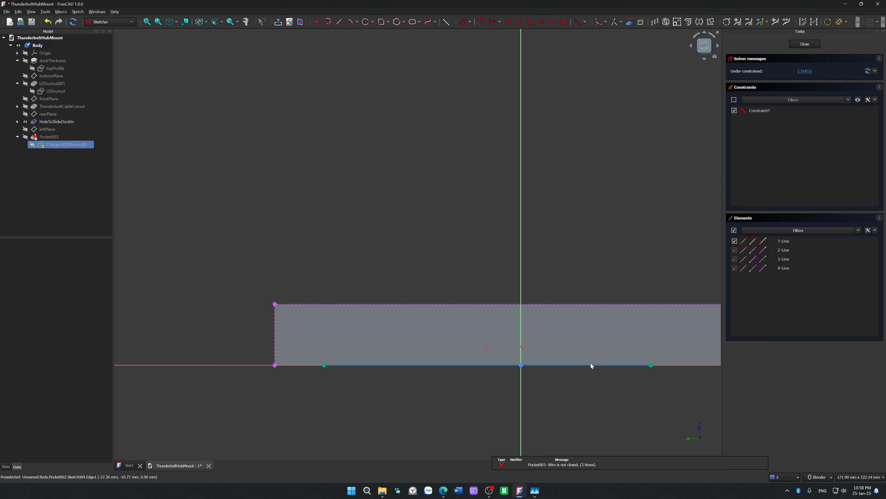
{"action": "left_click", "coordinate": [590, 365]}
{"action": "key", "text": "Delete"}
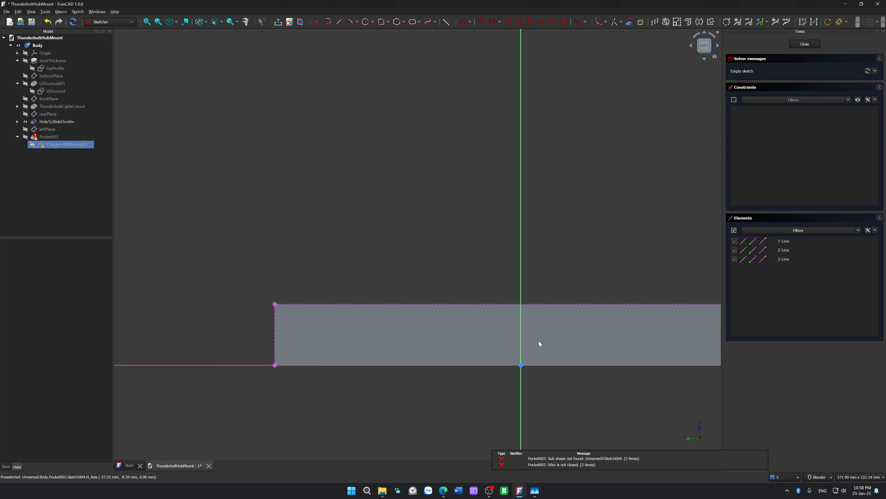
Draw a new rectangle about 7 mm high inside the block outline, clear of all its edges.
{"action": "middle_click_drag", "start_coordinate": [539, 341], "coordinate": [417, 321], "text": "shift"}
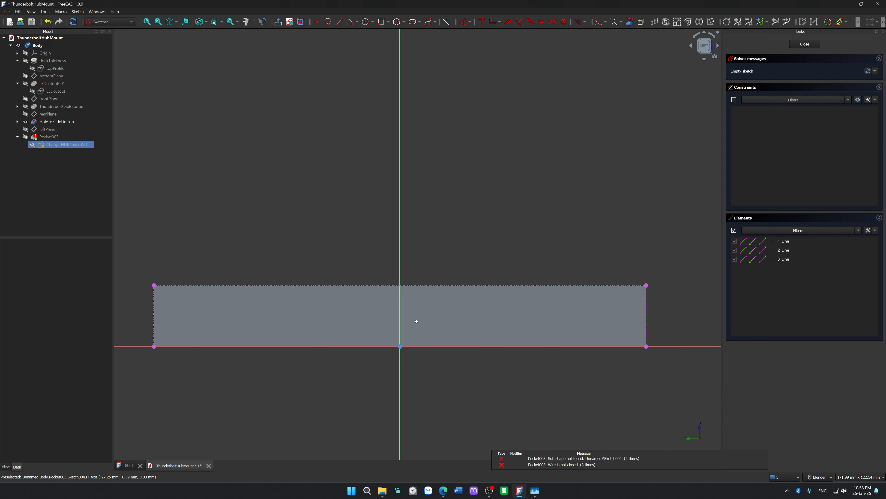
{"action": "left_click", "coordinate": [382, 22]}
{"action": "left_click", "coordinate": [214, 299]}
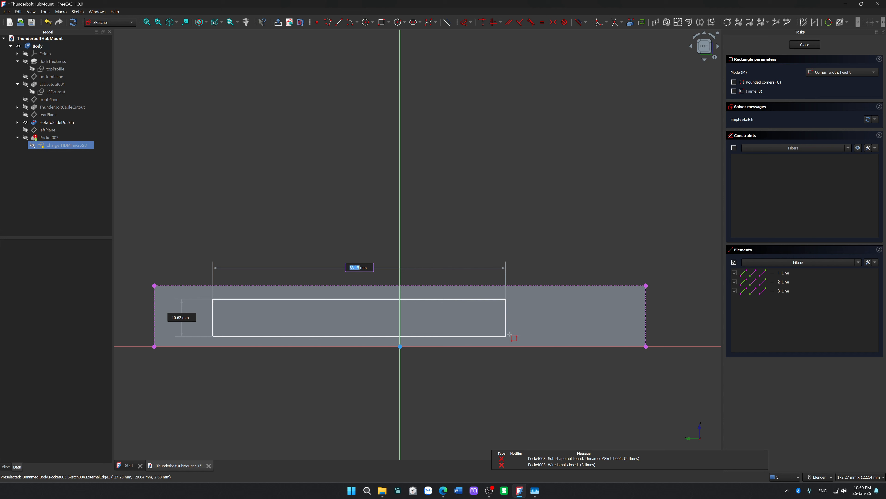
{"action": "left_click", "coordinate": [569, 324]}
{"action": "right_click", "coordinate": [628, 325]}
Constrain the rectangle's right side to 33 mm from the block's right edge.
{"action": "left_click", "coordinate": [570, 312]}
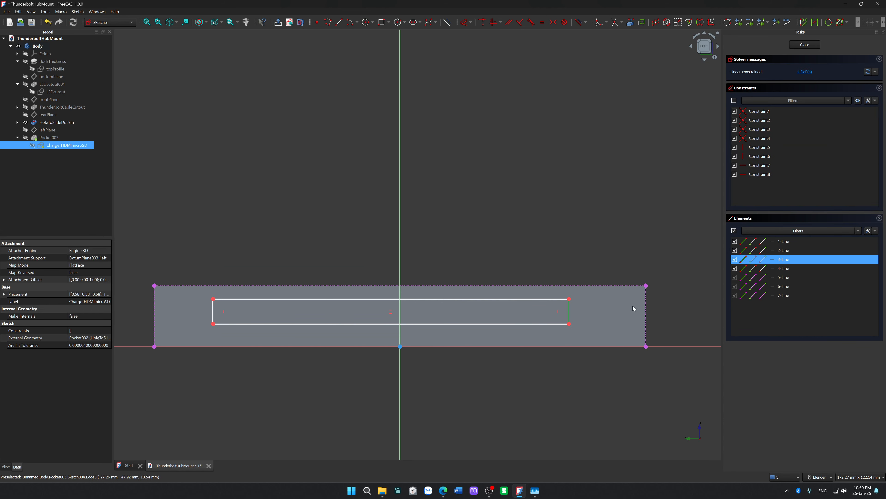
{"action": "left_click", "coordinate": [646, 313]}
{"action": "key", "text": "d"}
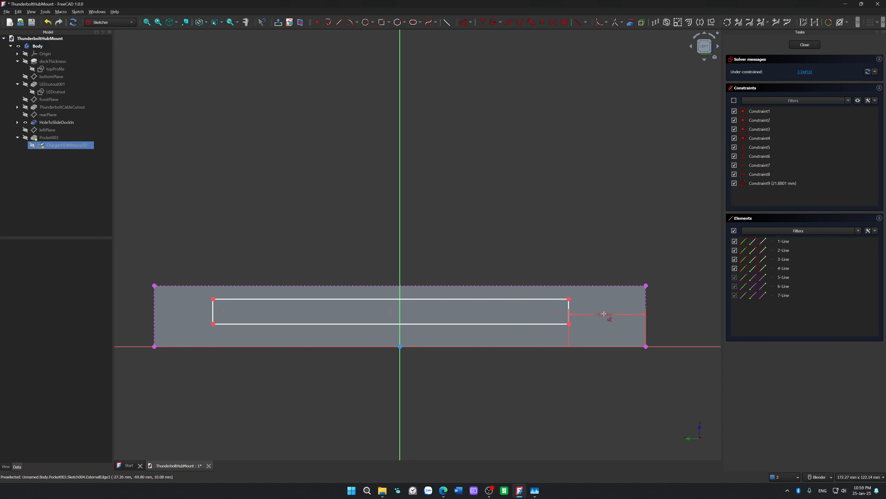
{"action": "left_click", "coordinate": [603, 313]}
{"action": "type", "text": "33"}
{"action": "key", "text": "Return"}
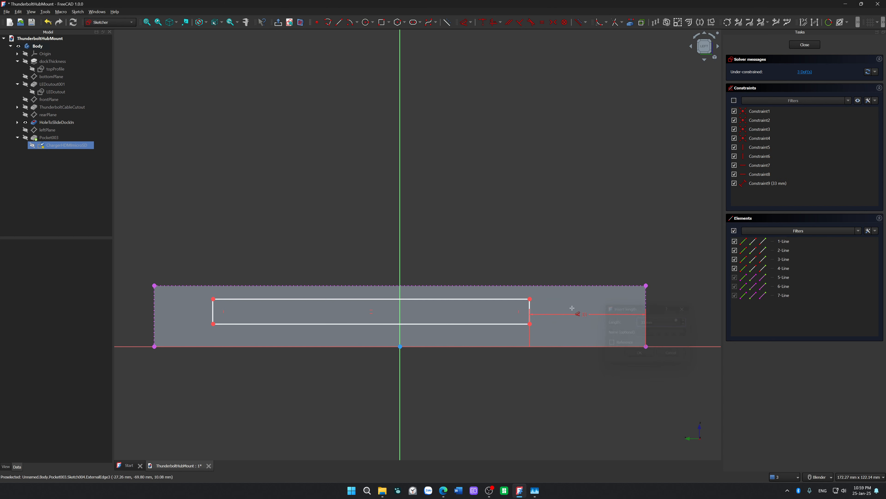
Constrain the rectangle's left side to 14 mm from the block's left edge.
{"action": "left_click", "coordinate": [214, 311]}
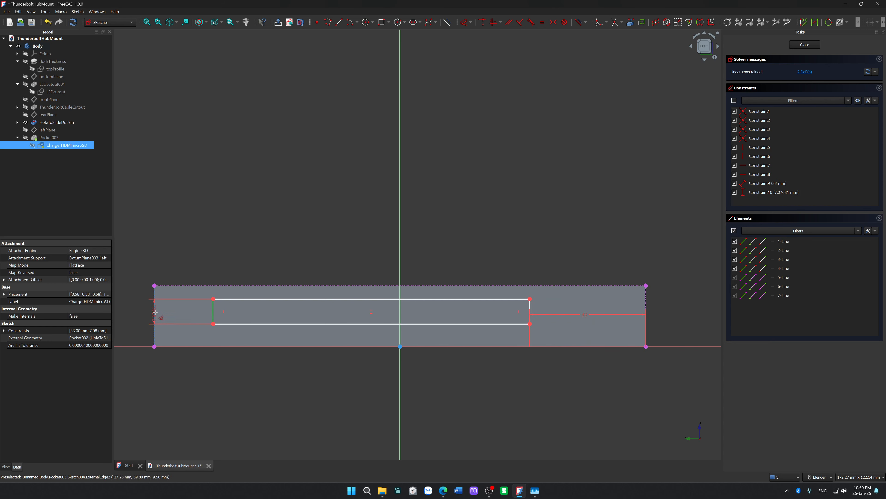
{"action": "left_click", "coordinate": [157, 312]}
{"action": "double_click", "coordinate": [177, 314]}
{"action": "type", "text": "14"}
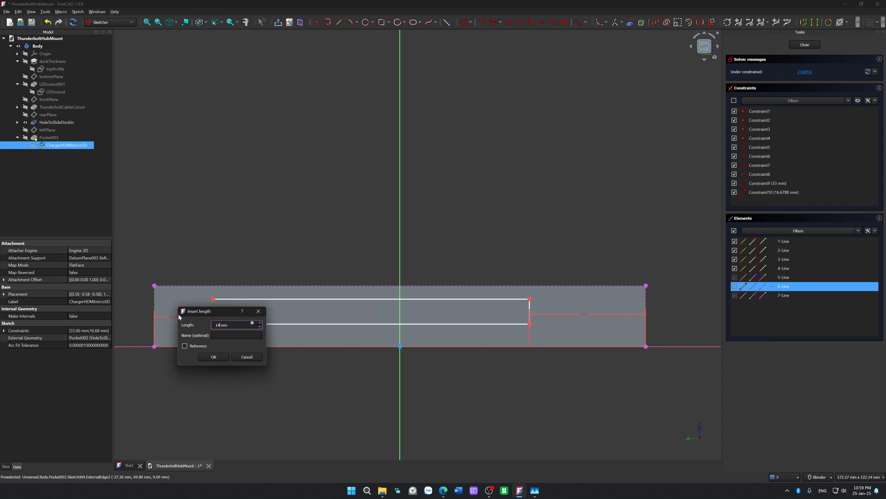
{"action": "type", "text": "4"}
{"action": "key", "text": "Return"}
Constrain the rectangle's top side to 3 mm below the block's top edge.
{"action": "left_click", "coordinate": [316, 299]}
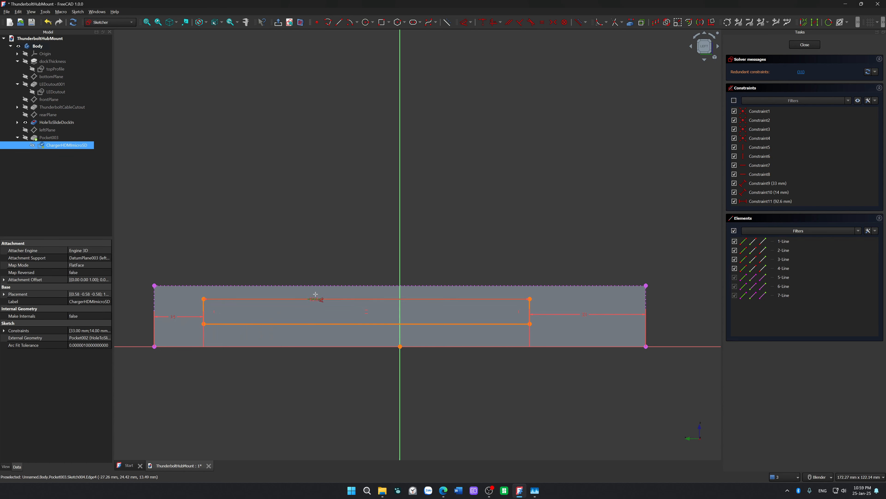
{"action": "left_click", "coordinate": [319, 285]}
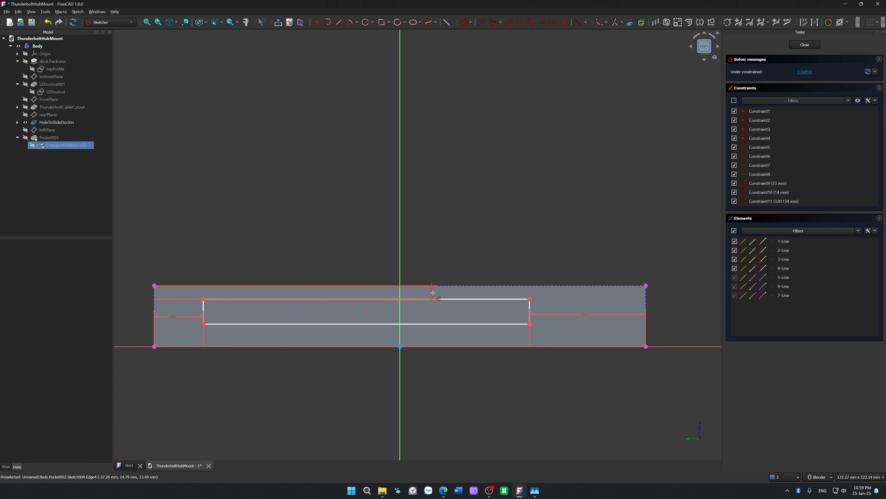
{"action": "left_click", "coordinate": [213, 293]}
{"action": "type", "text": "3"}
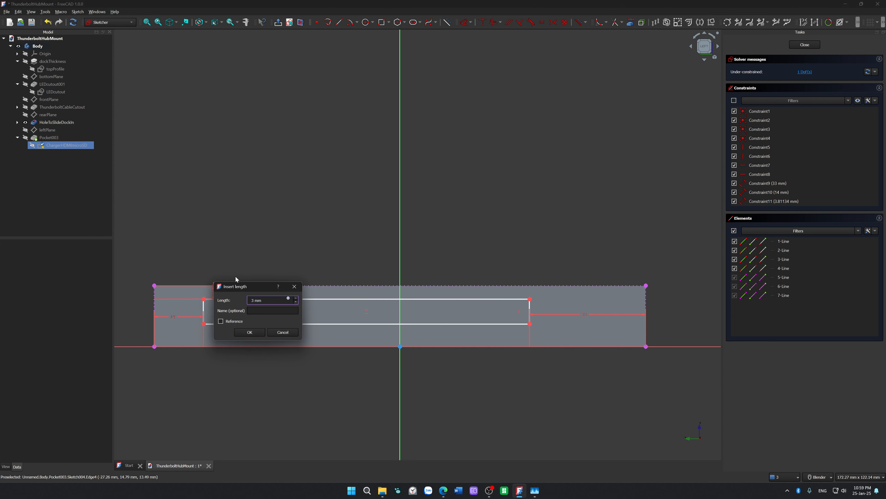
{"action": "key", "text": "Return"}
Constrain the rectangle's bottom side to 3 mm above the horizontal axis and close the sketch.
{"action": "left_click", "coordinate": [313, 324]}
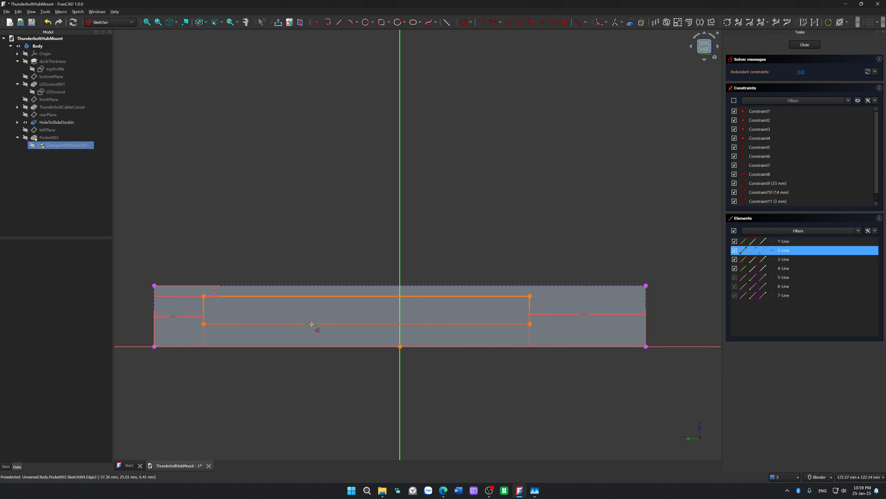
{"action": "left_click", "coordinate": [312, 345]}
{"action": "left_click_drag", "start_coordinate": [541, 337], "coordinate": [519, 336]}
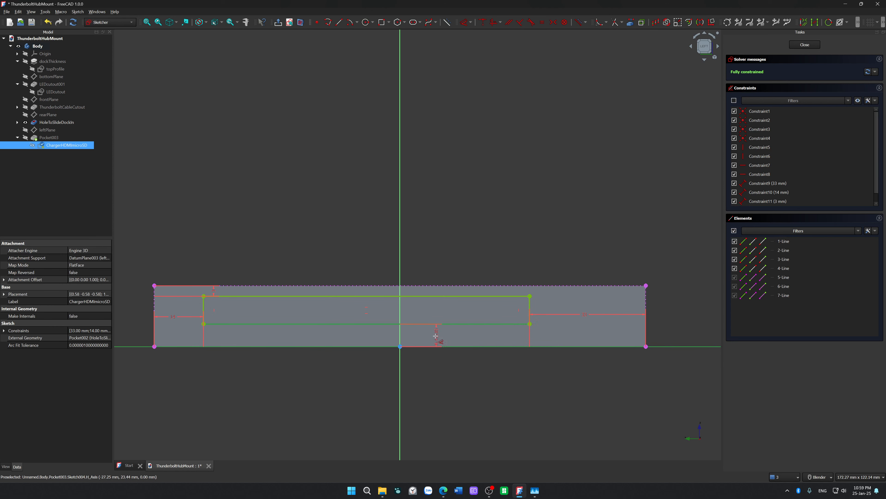
{"action": "left_click", "coordinate": [406, 337]}
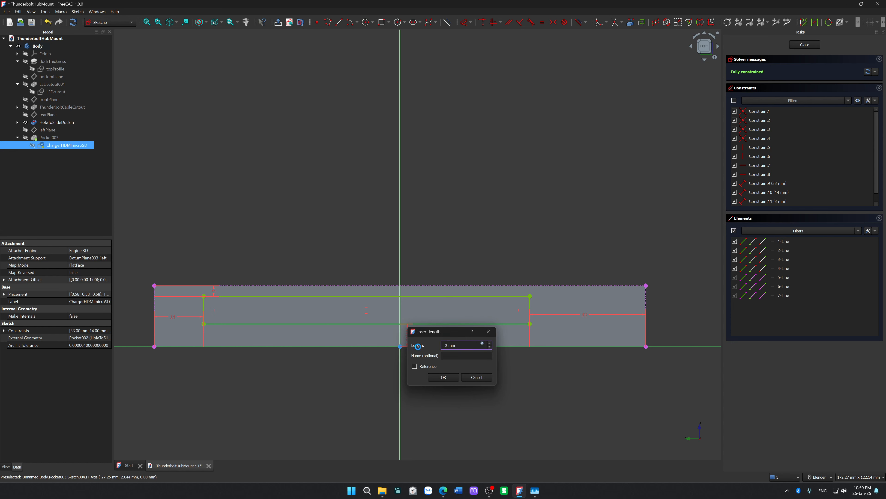
{"action": "key", "text": "Return"}
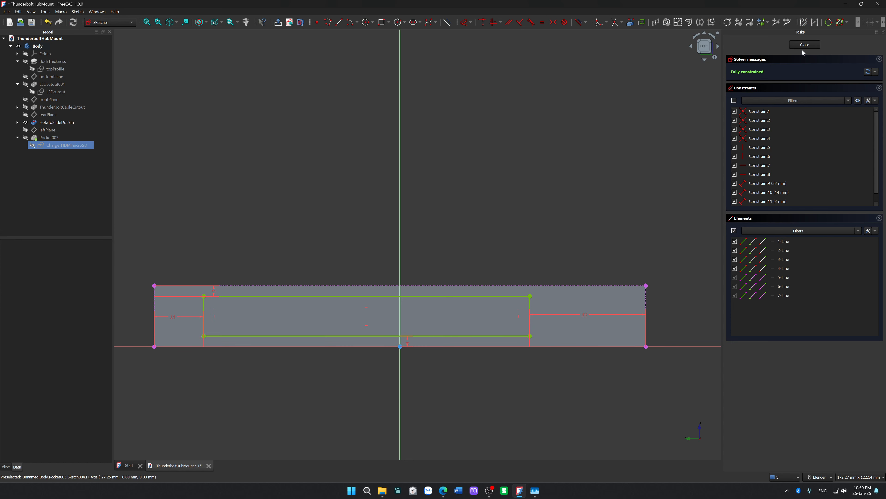
{"action": "left_click", "coordinate": [803, 45]}
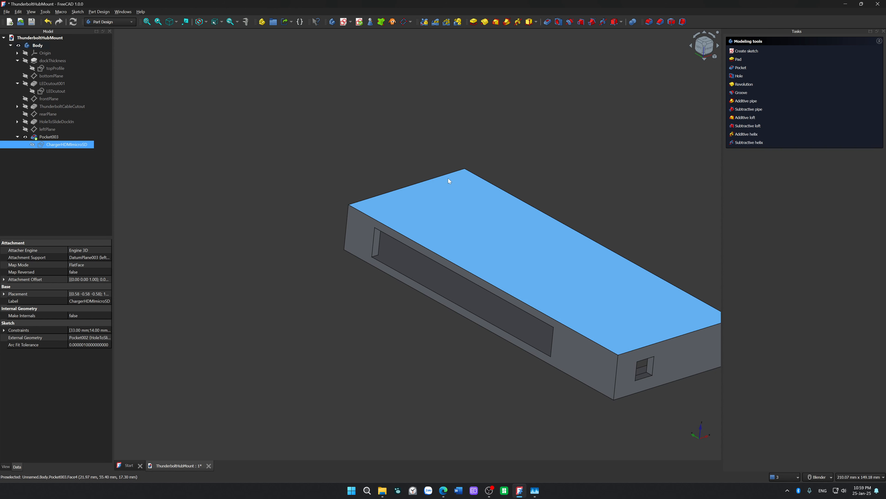
Rename Pocket003 as DisplayOutputPorts and collapse its entry in the model tree.
{"action": "scroll", "coordinate": [419, 186], "scroll_direction": "down", "scroll_amount": 3}
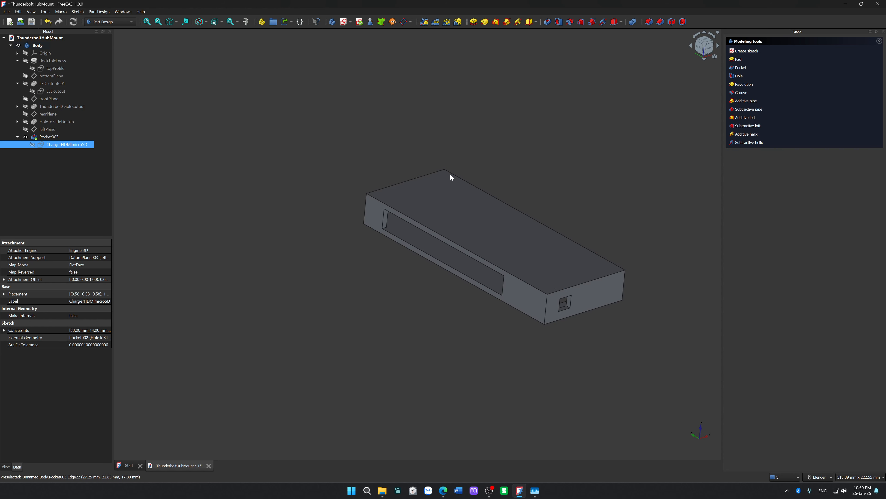
{"action": "left_click", "coordinate": [49, 136]}
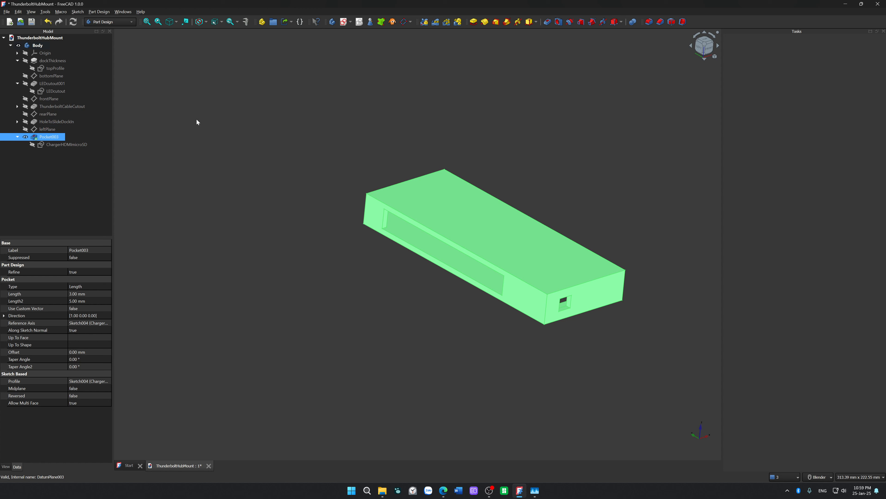
{"action": "key", "text": "F2"}
{"action": "type", "text": "D"}
{"action": "type", "text": "isplayO"}
{"action": "type", "text": "utput"}
{"action": "type", "text": "Ports"}
{"action": "key", "text": "Return"}
{"action": "left_click", "coordinate": [249, 292]}
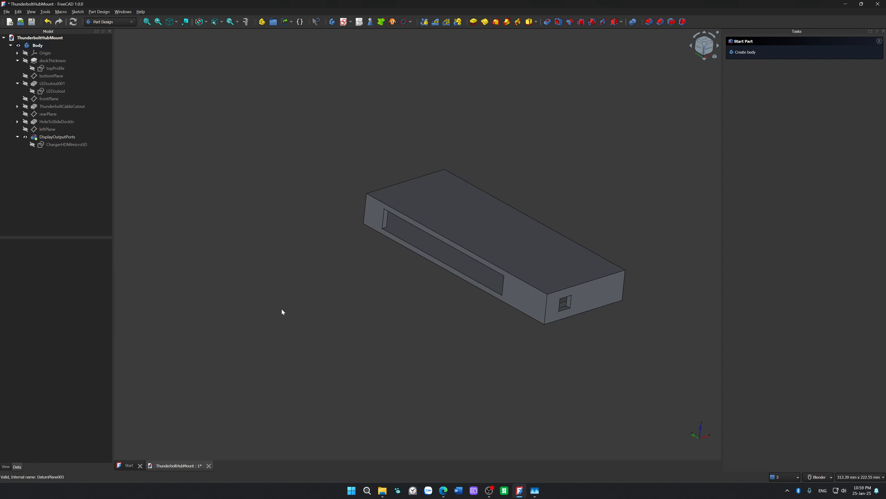
{"action": "left_click", "coordinate": [17, 137]}
Create a datum plane on the block's uncut long side face with zero offset.
{"action": "middle_click_drag", "start_coordinate": [419, 310], "coordinate": [212, 279]}
{"action": "left_click", "coordinate": [461, 288]}
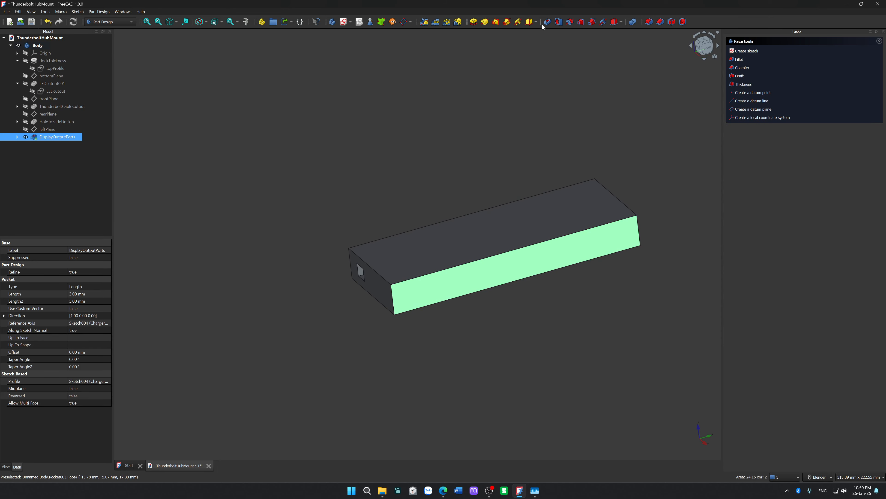
{"action": "left_click", "coordinate": [403, 21]}
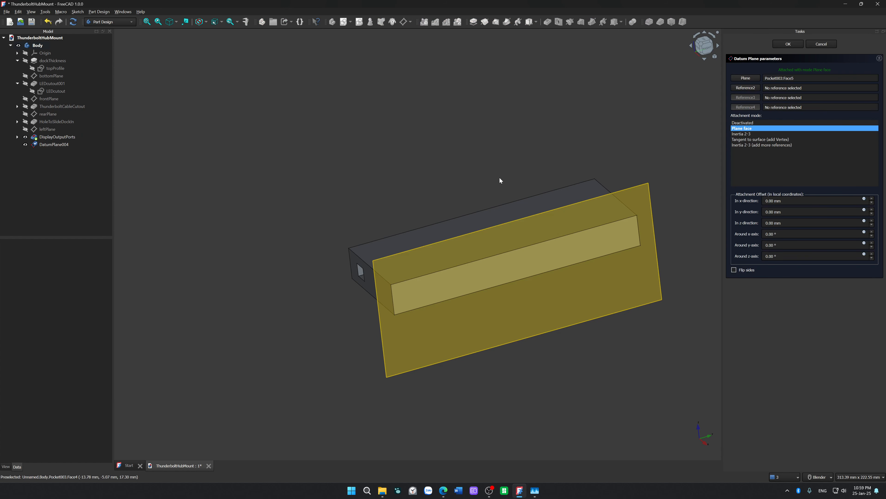
{"action": "left_click", "coordinate": [788, 44]}
Rename the new datum plane as rightPlane.
{"action": "left_click", "coordinate": [66, 145]}
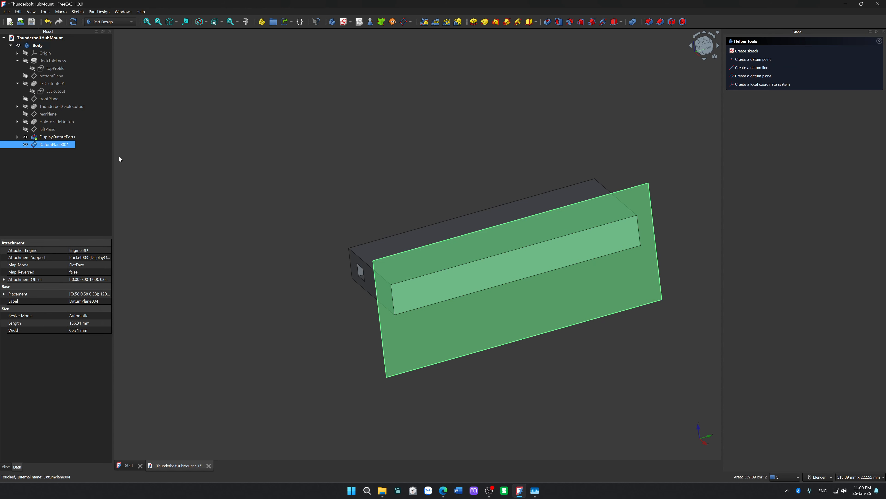
{"action": "key", "text": "F2"}
{"action": "type", "text": "rightPlane"}
{"action": "key", "text": "Return"}
{"action": "left_click", "coordinate": [198, 157]}
Start a new sketch on rightPlane and hide the plane so the block's side face is unobstructed.
{"action": "left_click", "coordinate": [52, 144]}
{"action": "left_click", "coordinate": [344, 21]}
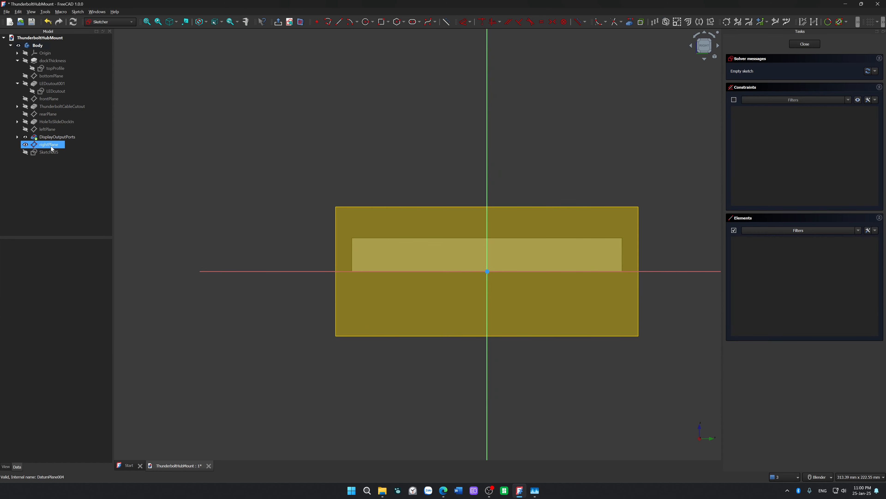
{"action": "left_click", "coordinate": [25, 145]}
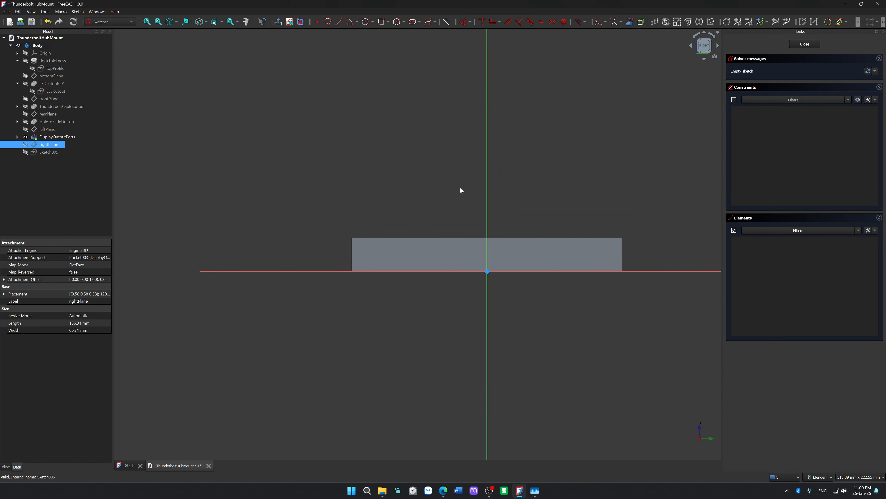
{"action": "scroll", "coordinate": [481, 187], "scroll_direction": "up", "scroll_amount": 3}
{"action": "mouse_move", "coordinate": [435, 168]}
{"action": "middle_mouse_down", "text": "shift"}
{"action": "mouse_move", "coordinate": [382, 142]}
{"action": "mouse_move", "coordinate": [462, 131]}
{"action": "middle_mouse_up", "text": "shift"}
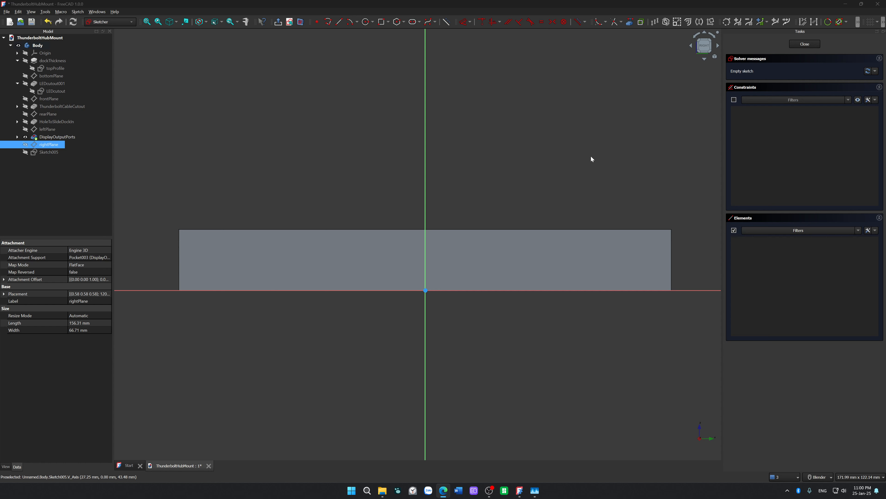
{"action": "left_click", "coordinate": [541, 158]}
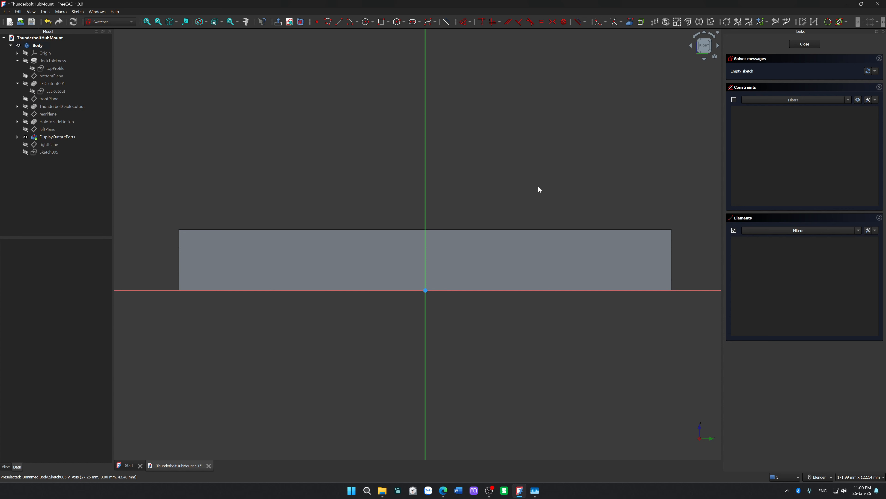
Project the side face's two short edges and its upper long edge into the sketch as external geometry.
{"action": "mouse_move", "coordinate": [515, 186]}
{"action": "middle_mouse_down", "text": "shift"}
{"action": "mouse_move", "coordinate": [504, 170]}
{"action": "mouse_move", "coordinate": [511, 185]}
{"action": "middle_mouse_up", "text": "shift"}
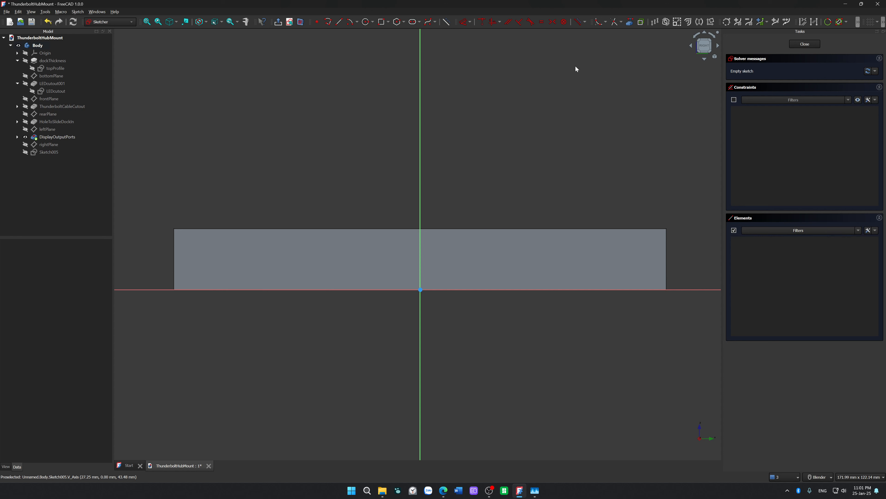
{"action": "left_click", "coordinate": [630, 22]}
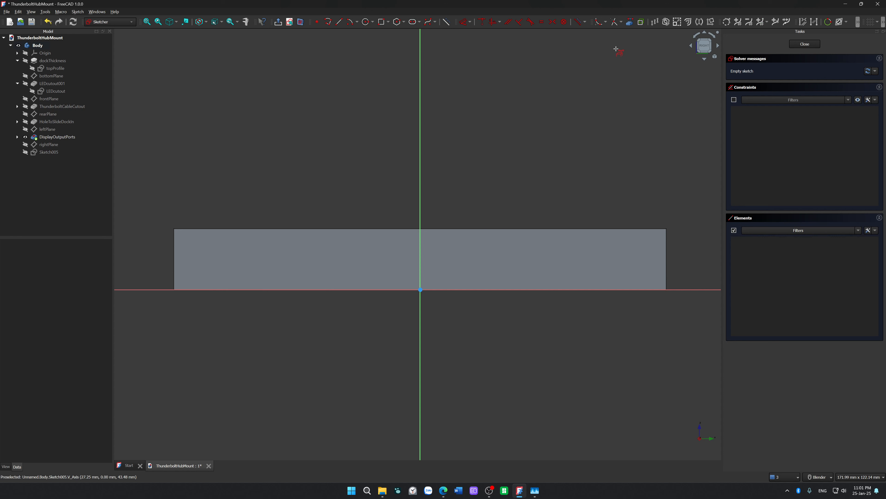
{"action": "left_click", "coordinate": [664, 244]}
{"action": "left_click", "coordinate": [621, 229]}
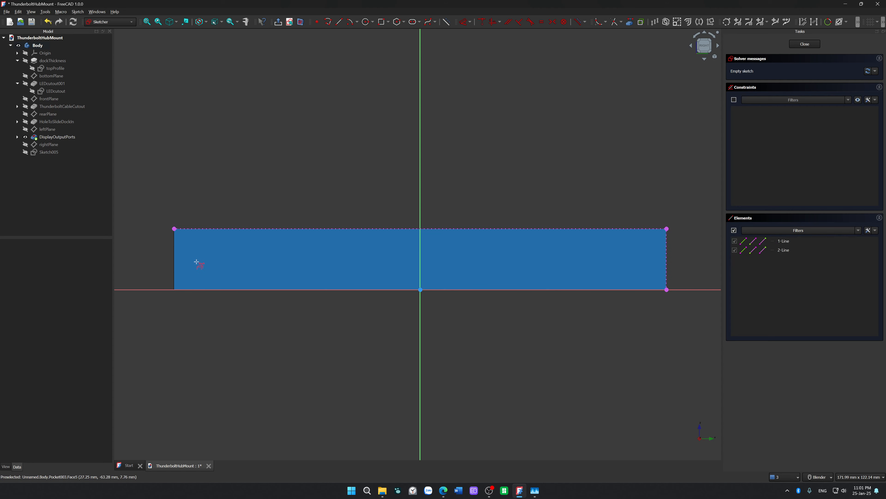
{"action": "left_click", "coordinate": [174, 257]}
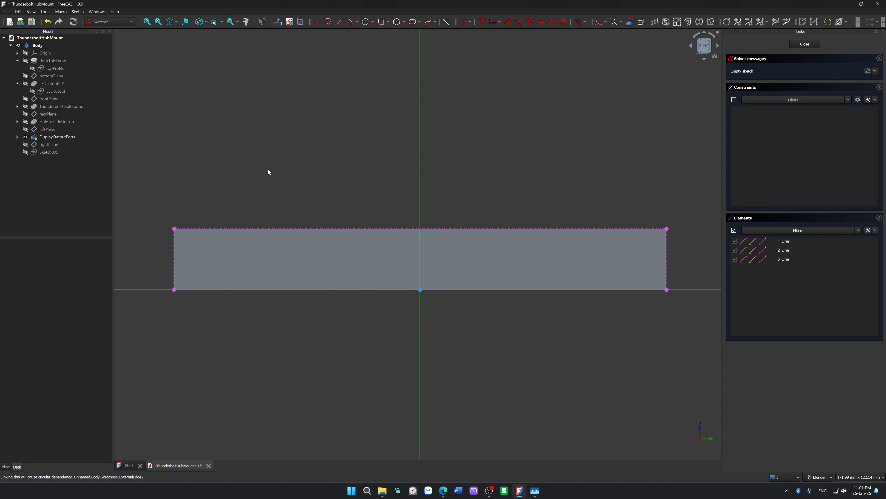
Draw a corner-to-corner rectangle inside the side face's outline, spanning both sides of the vertical axis.
{"action": "left_click", "coordinate": [381, 21]}
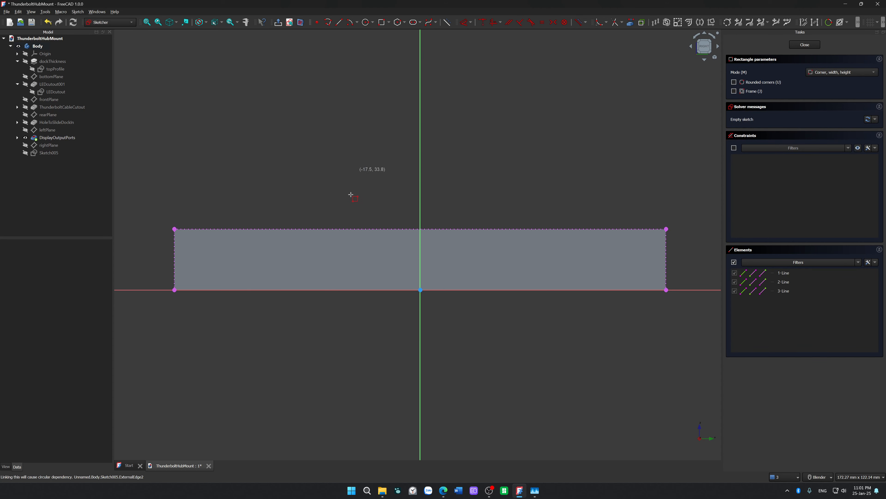
{"action": "left_click", "coordinate": [226, 249]}
{"action": "left_click", "coordinate": [585, 276]}
{"action": "right_click", "coordinate": [595, 259]}
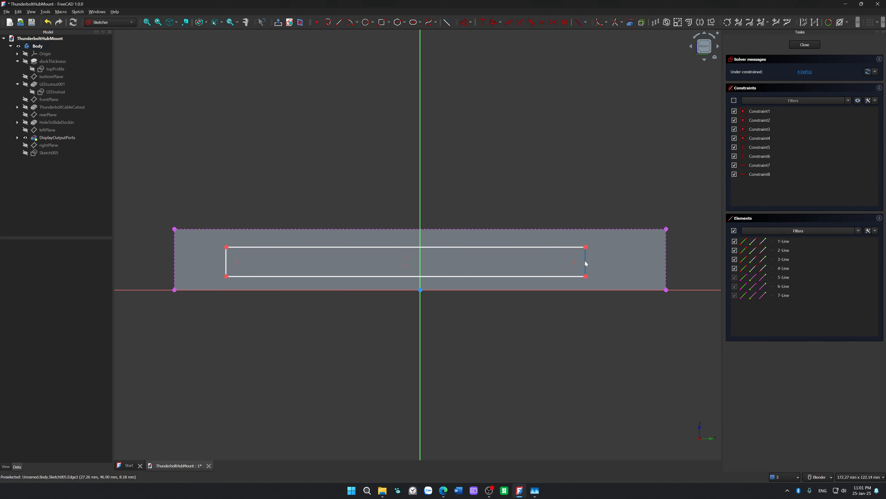
Constrain the distance between the rectangle's right edge and the face's right edge to 30 mm.
{"action": "left_click", "coordinate": [586, 263]}
{"action": "left_click", "coordinate": [667, 260]}
{"action": "key", "text": "d"}
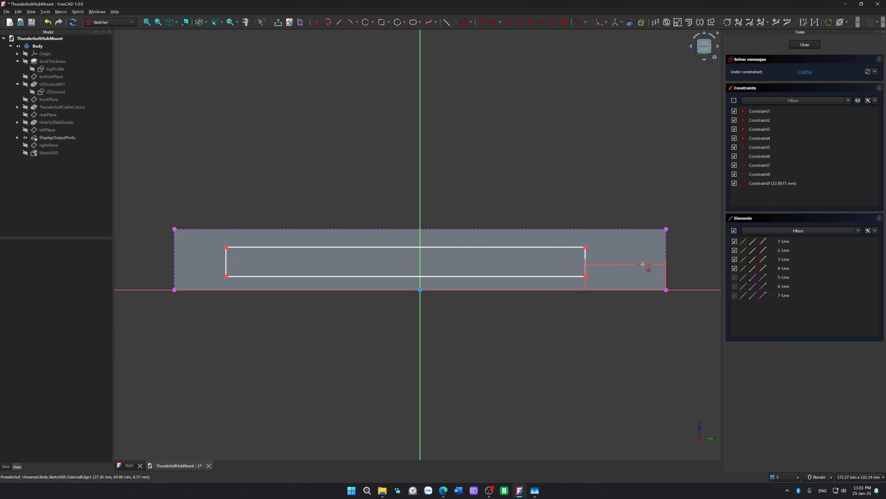
{"action": "left_click", "coordinate": [628, 283]}
{"action": "type", "text": "3"}
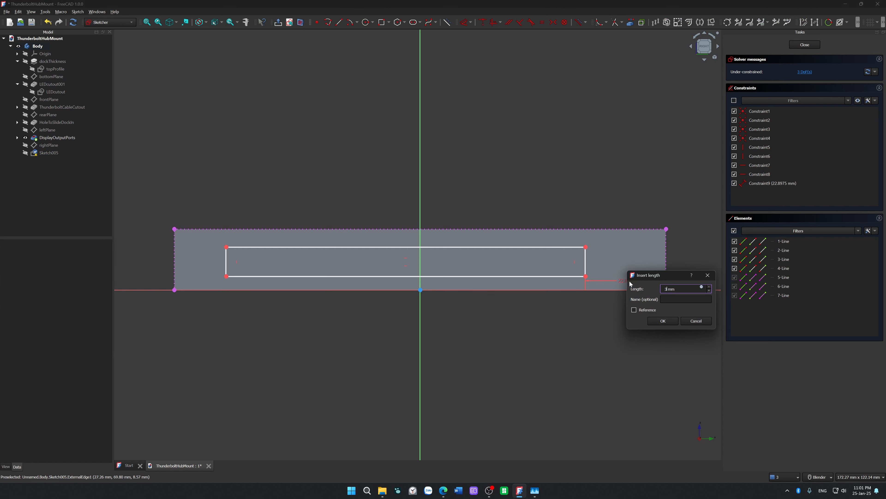
{"action": "type", "text": "0"}
{"action": "key", "text": "Return"}
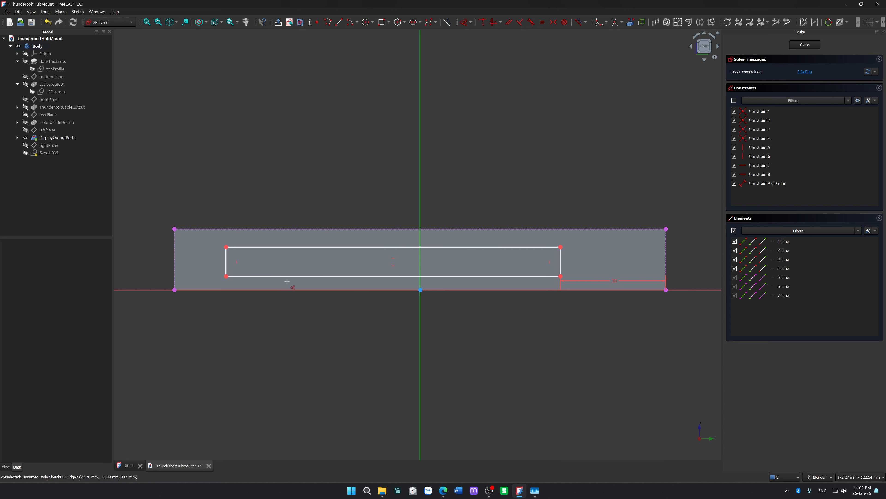
Constrain the distance between the rectangle's left edge and the face's left edge to 38 mm.
{"action": "left_click", "coordinate": [227, 264]}
{"action": "left_click", "coordinate": [176, 258]}
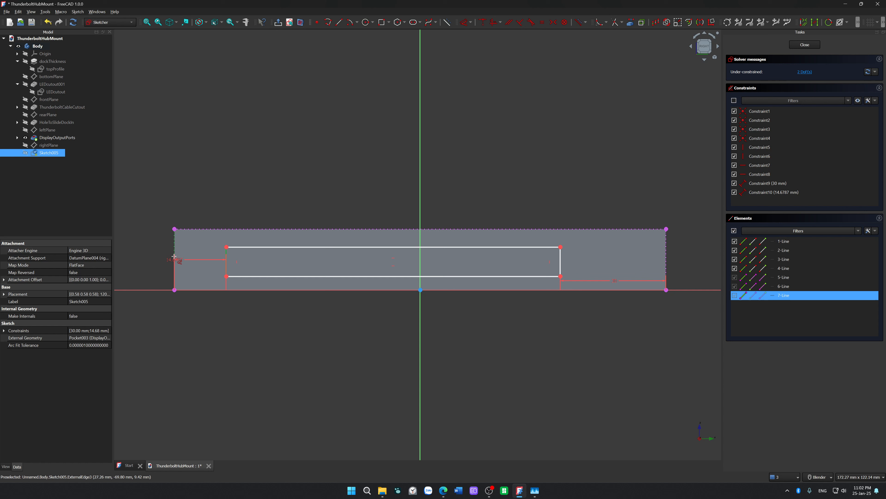
{"action": "left_click", "coordinate": [202, 281]}
{"action": "type", "text": "38"}
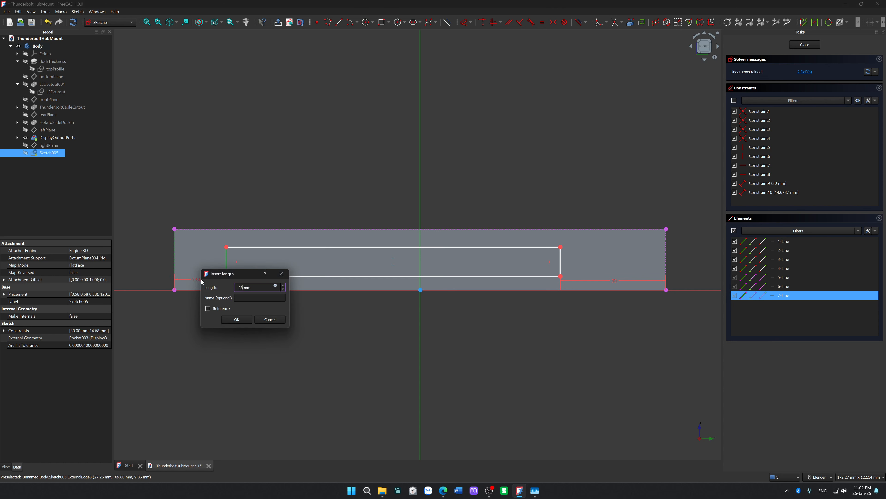
{"action": "key", "text": "Return"}
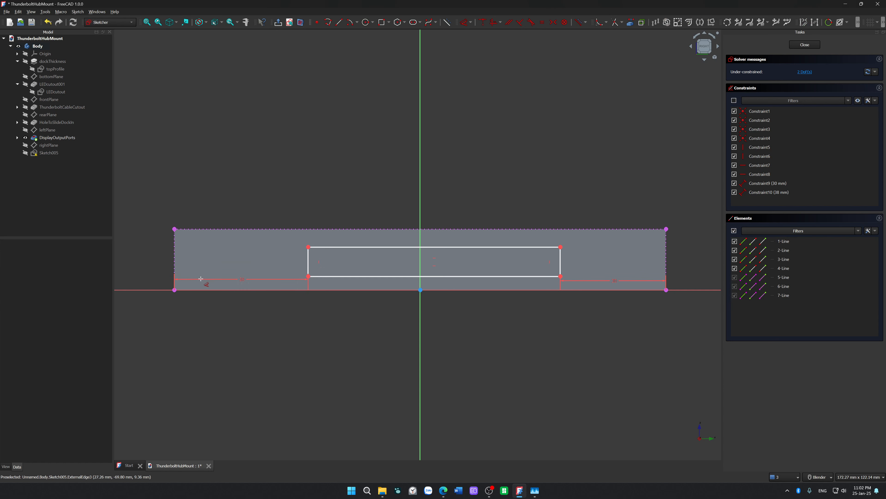
Constrain the rectangle's upper edge 3 mm below the face's upper edge.
{"action": "left_click", "coordinate": [412, 247]}
{"action": "left_click", "coordinate": [407, 229]}
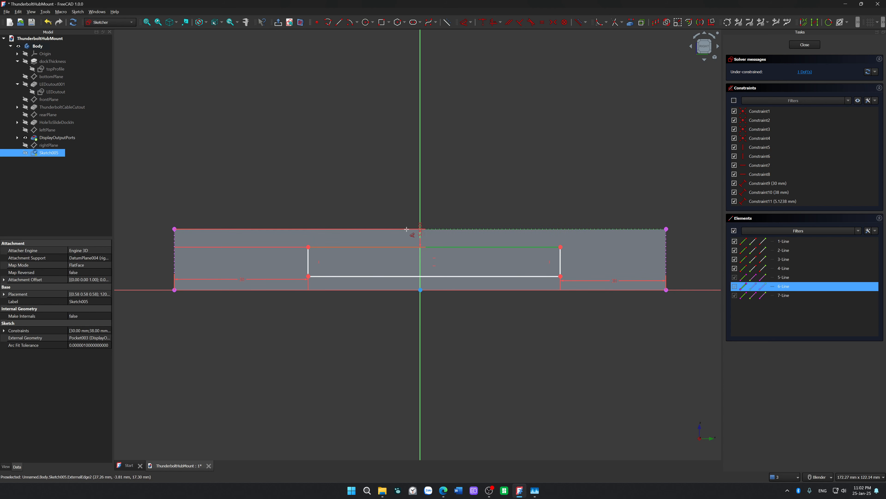
{"action": "left_click", "coordinate": [322, 238]}
{"action": "type", "text": "3"}
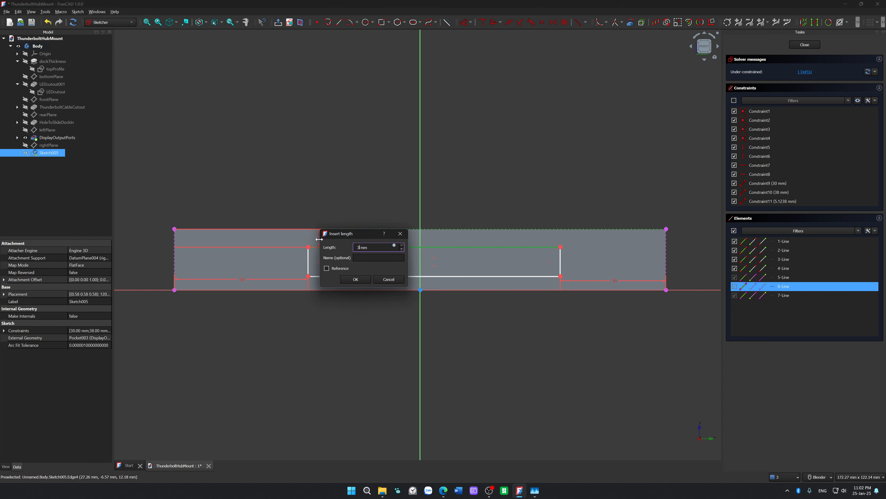
{"action": "key", "text": "Return"}
Constrain the rectangle's lower edge 3 mm above the horizontal axis.
{"action": "left_click", "coordinate": [393, 277]}
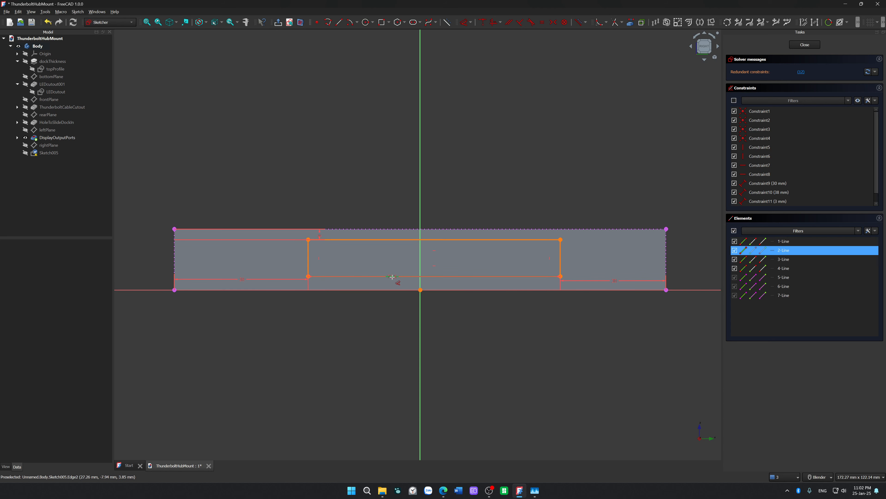
{"action": "left_click", "coordinate": [393, 290]}
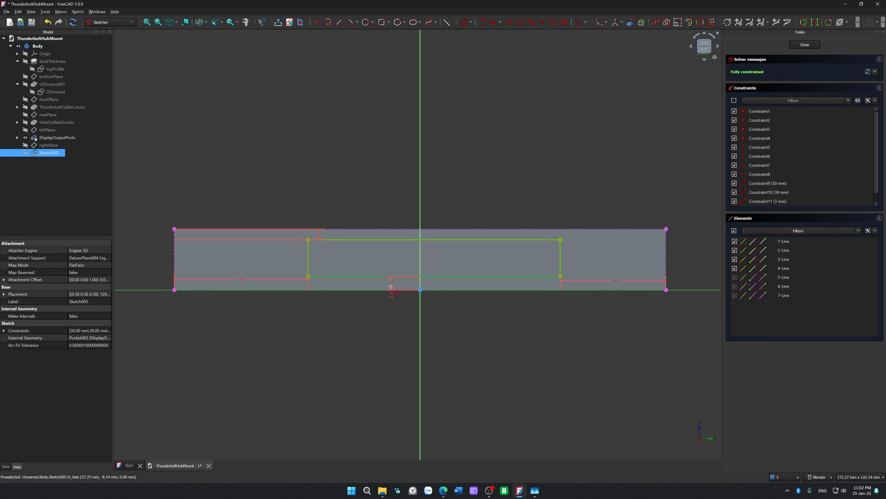
{"action": "left_click", "coordinate": [321, 289]}
{"action": "type", "text": "3"}
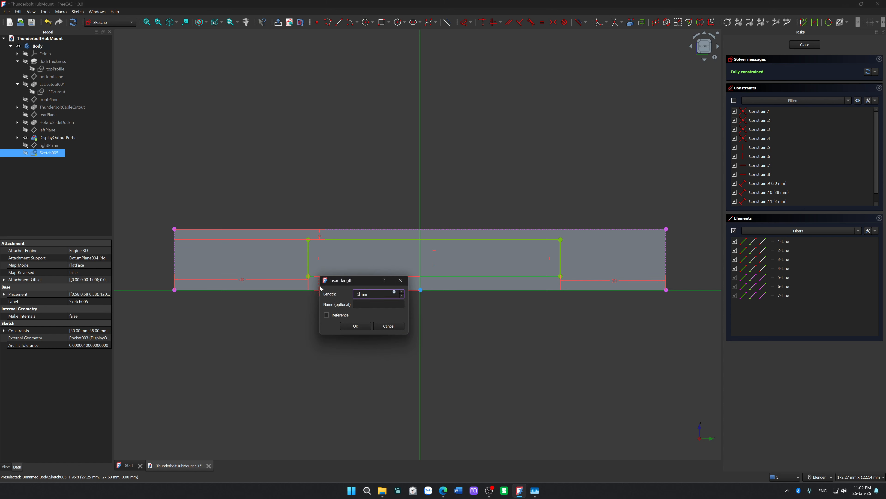
{"action": "key", "text": "Return"}
{"action": "scroll", "coordinate": [323, 289], "scroll_direction": "up", "scroll_amount": 5}
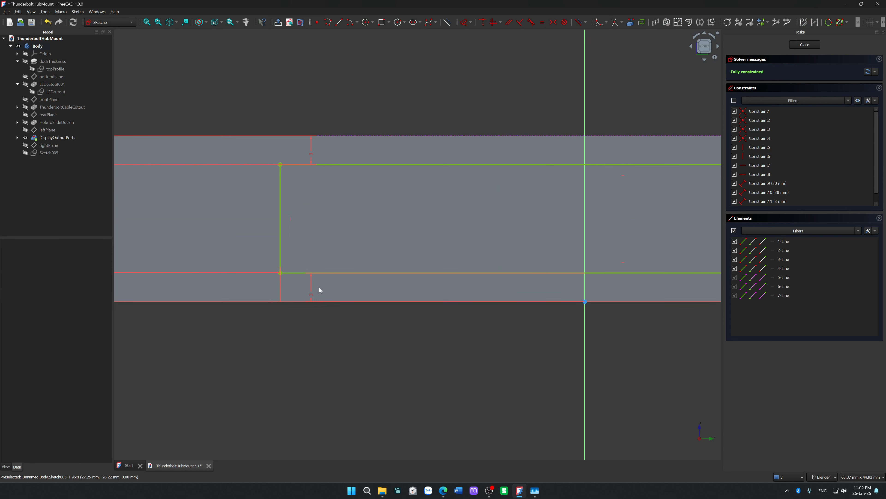
{"action": "scroll", "coordinate": [355, 343], "scroll_direction": "down", "scroll_amount": 6}
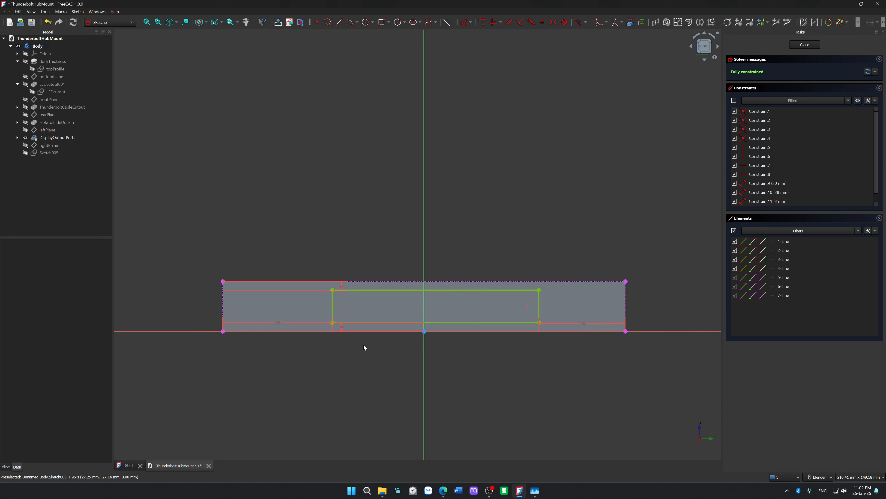
Finish the sketch and cut it into the block's side as a pocket with a length of 3 mm.
{"action": "left_click", "coordinate": [805, 45]}
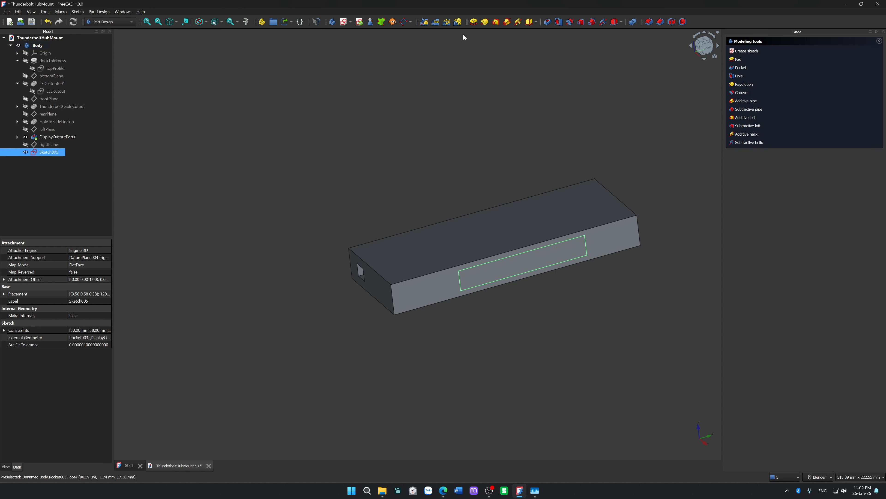
{"action": "left_click", "coordinate": [549, 22]}
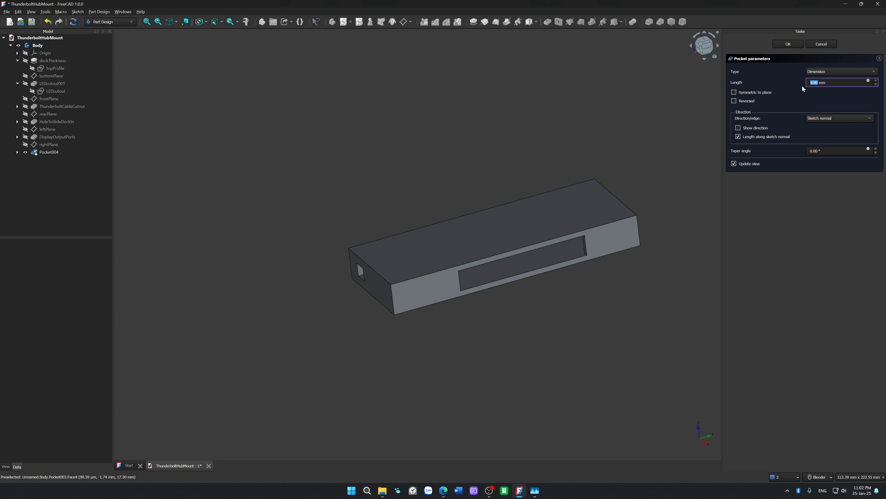
{"action": "left_click", "coordinate": [788, 44]}
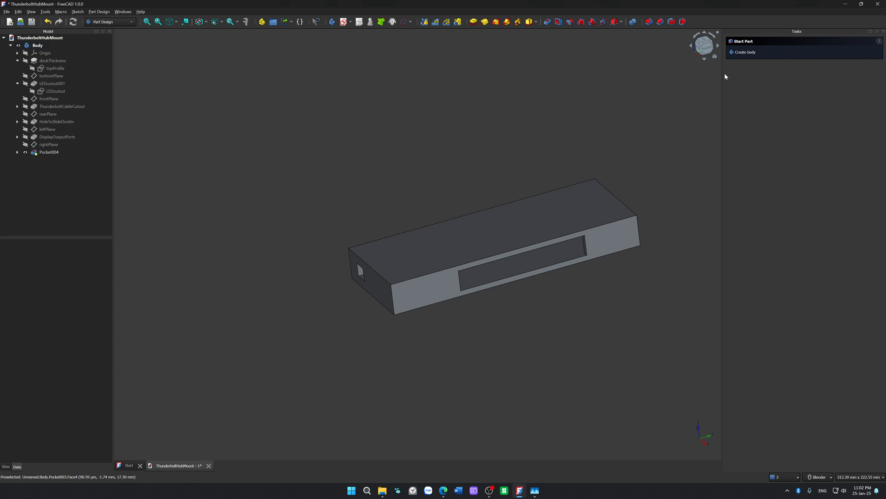
Rename the sketch under Pocket004 as USBports.
{"action": "left_click", "coordinate": [17, 151]}
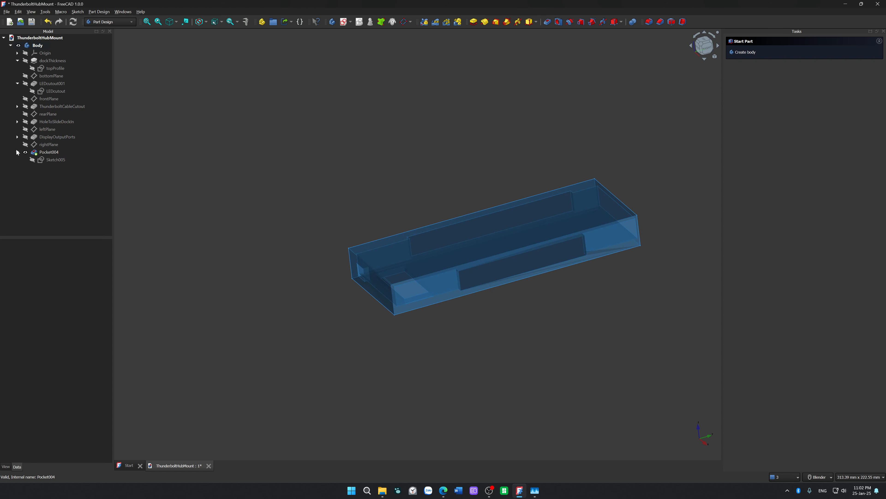
{"action": "left_click", "coordinate": [57, 160]}
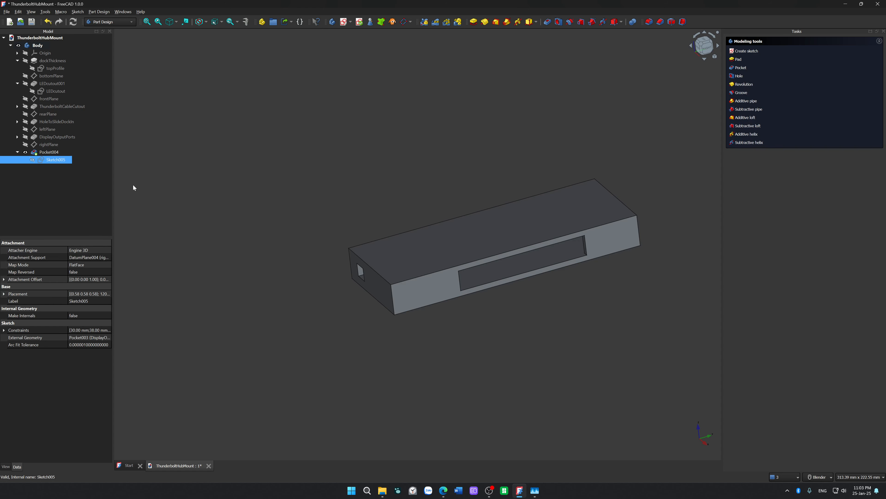
{"action": "key", "text": "F2"}
{"action": "type", "text": "USBports"}
{"action": "key", "text": "Return"}
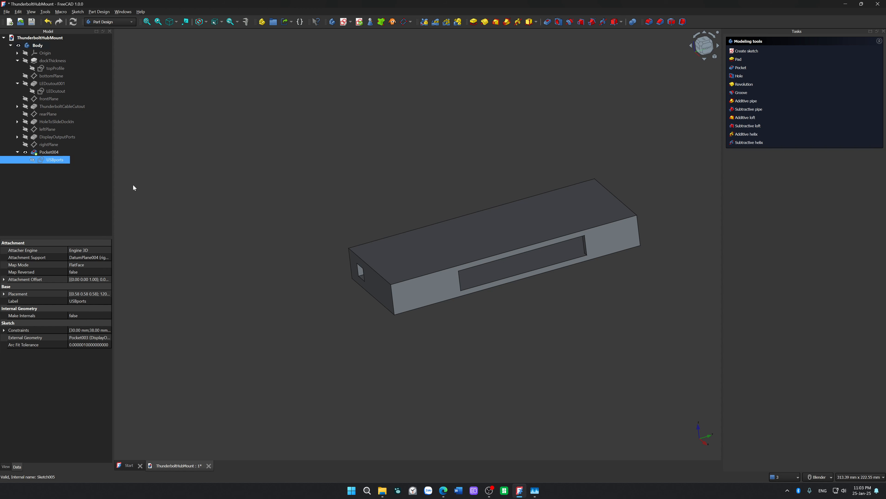
Rename Pocket004 itself as USBports and collapse its entry in the model tree.
{"action": "left_click", "coordinate": [54, 152]}
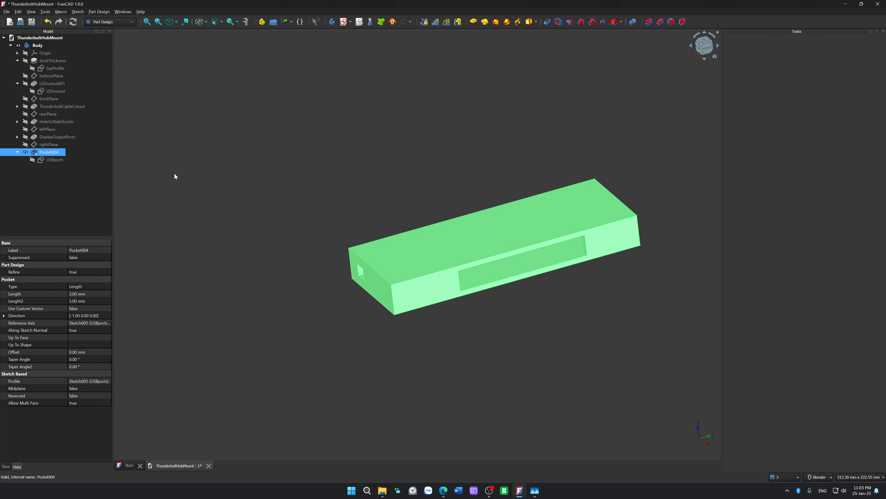
{"action": "key", "text": "F2"}
{"action": "type", "text": "USBports"}
{"action": "key", "text": "Return"}
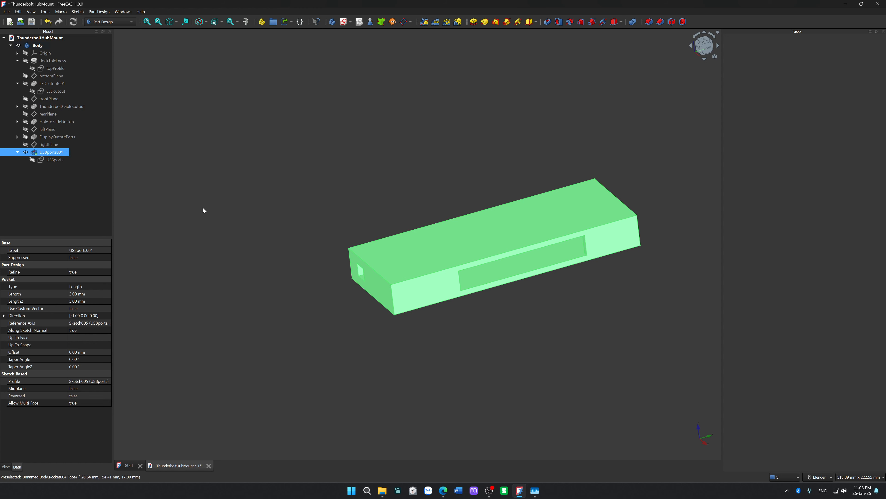
{"action": "left_click", "coordinate": [18, 152]}
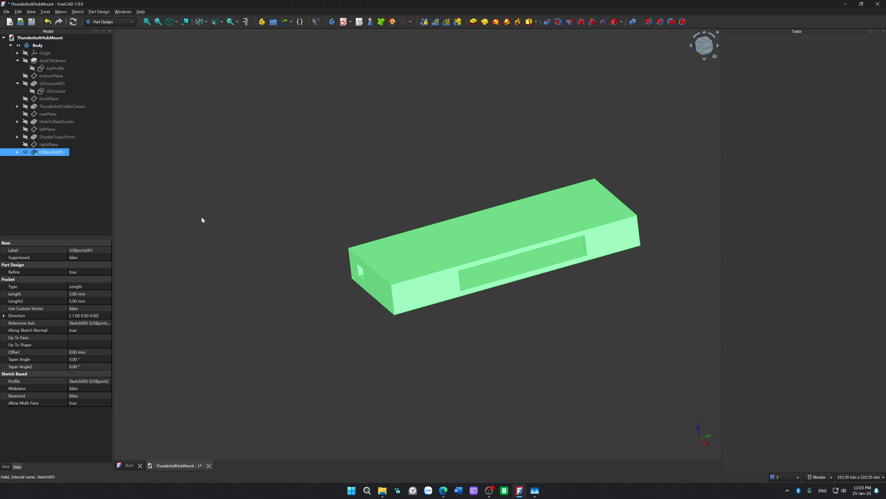
Deselect the pocket, save the document and inspect the mount's cutouts from several sides.
{"action": "left_click", "coordinate": [275, 232]}
{"action": "middle_click_drag", "start_coordinate": [278, 254], "coordinate": [489, 338]}
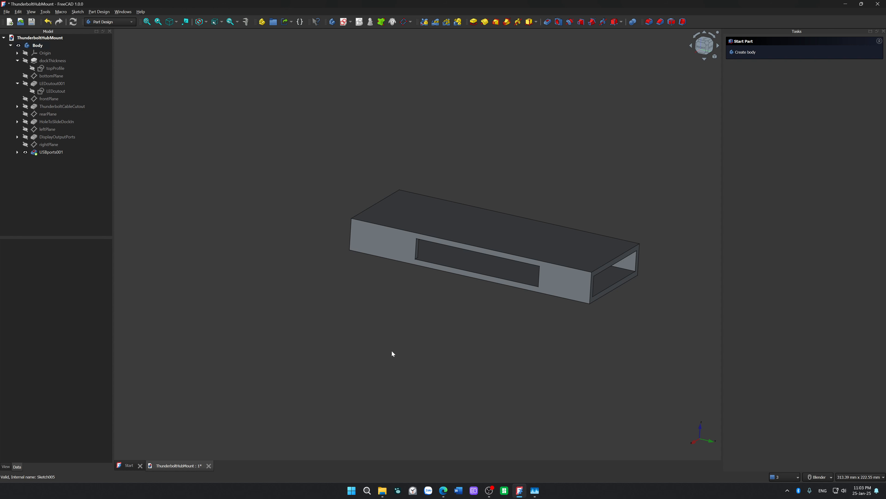
{"action": "middle_click_drag", "start_coordinate": [487, 352], "coordinate": [483, 395]}
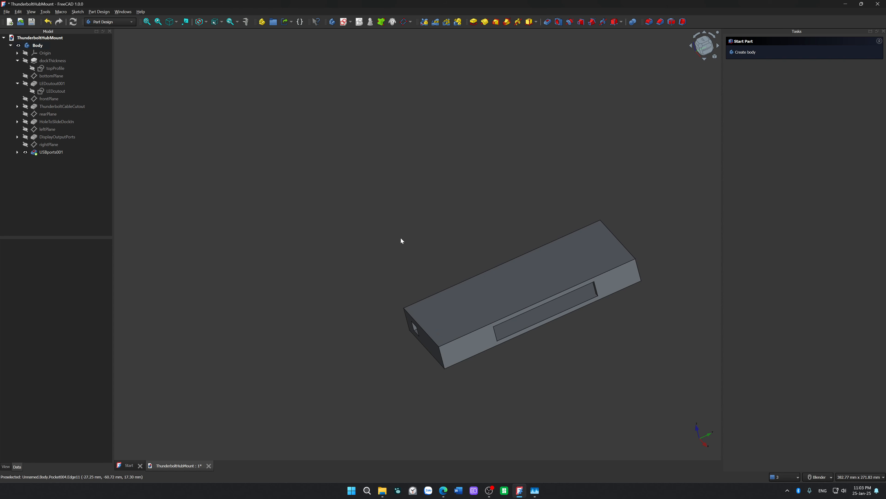
{"action": "key", "text": "ctrl+s"}
{"action": "middle_click_drag", "start_coordinate": [417, 392], "coordinate": [403, 385]}
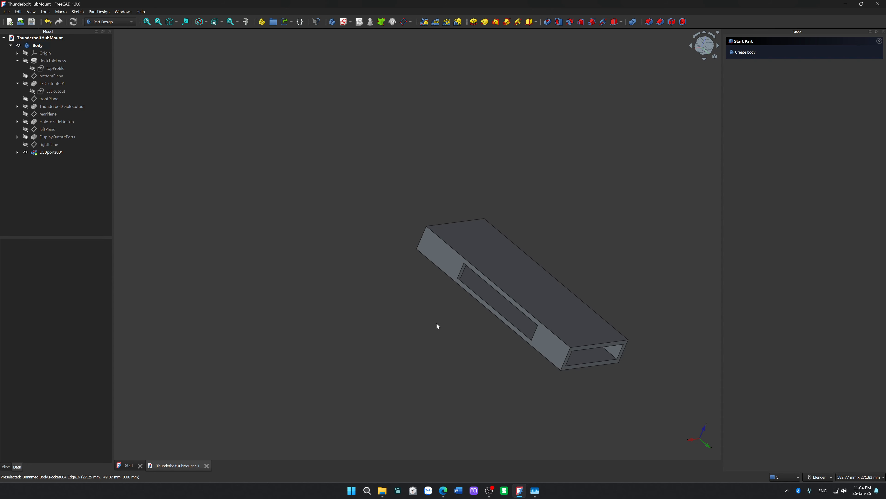
{"action": "middle_click_drag", "start_coordinate": [419, 344], "coordinate": [477, 191]}
{"action": "middle_click_drag", "start_coordinate": [327, 423], "coordinate": [553, 221]}
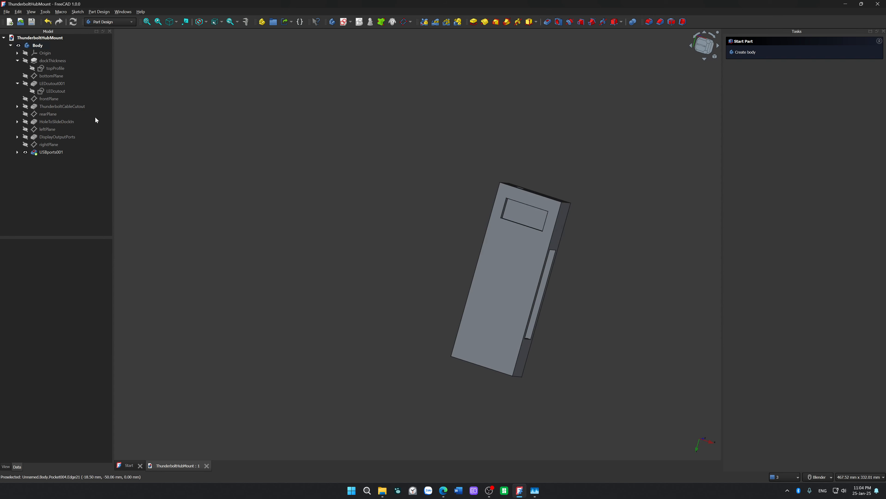
Collapse the dockThickness and LEDcutout001 entries in the model tree.
{"action": "left_click", "coordinate": [22, 62]}
{"action": "left_click", "coordinate": [17, 60]}
{"action": "left_click", "coordinate": [17, 76]}
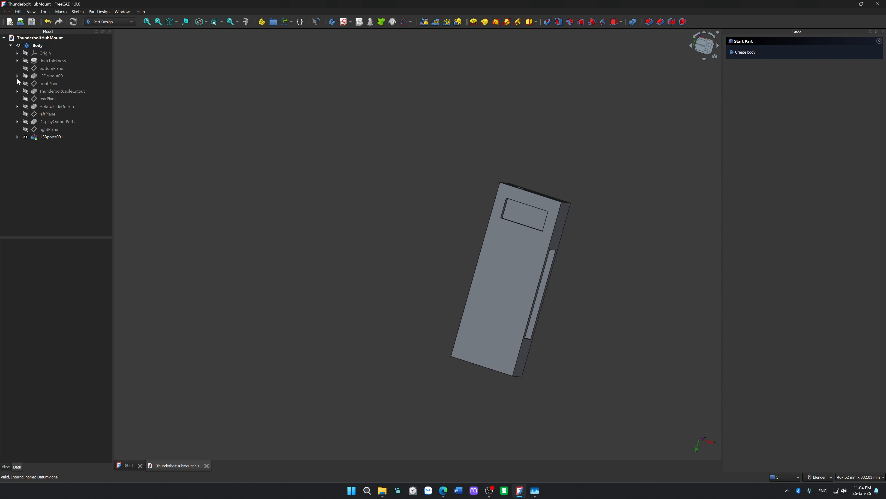
Open the LEDcutout sketch inside the LEDcutout001 pocket for editing.
{"action": "left_click", "coordinate": [48, 68]}
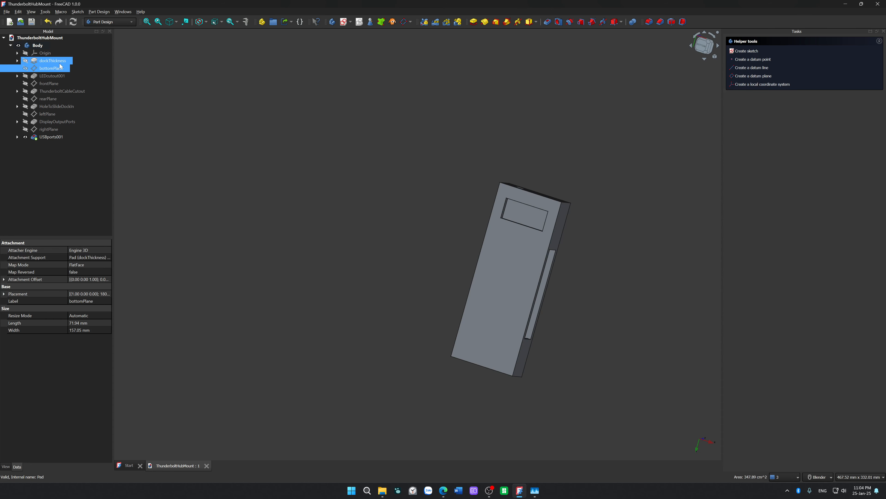
{"action": "left_click", "coordinate": [61, 77]}
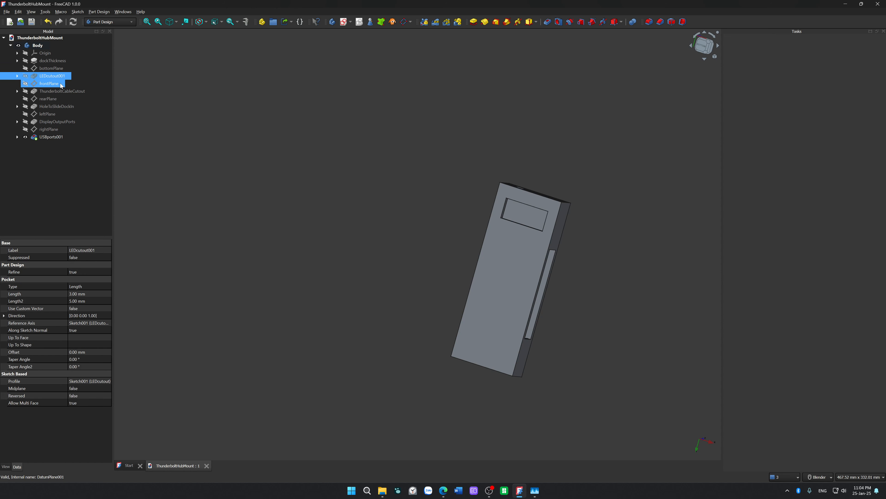
{"action": "left_click", "coordinate": [17, 77]}
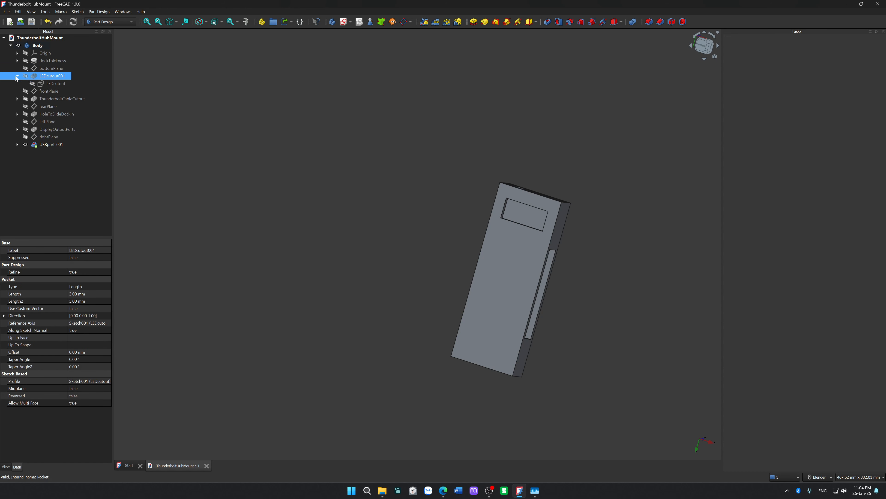
{"action": "left_click", "coordinate": [59, 84]}
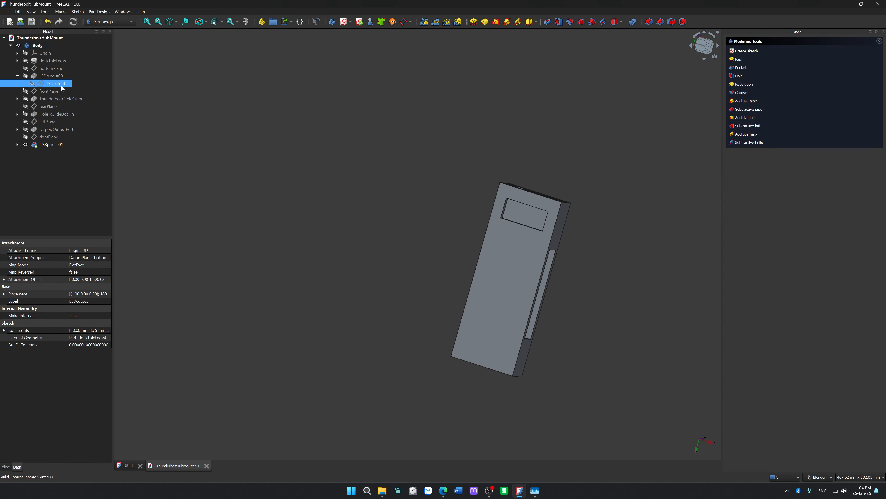
{"action": "double_click", "coordinate": [61, 85]}
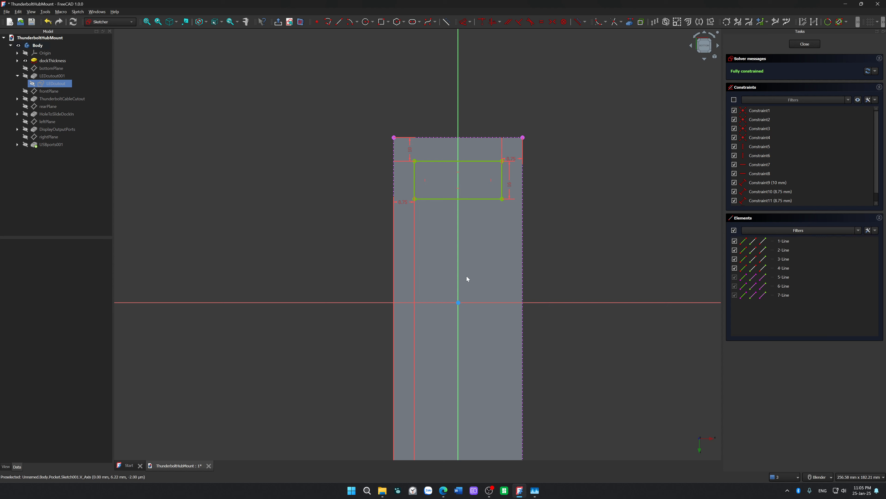
Sketch a rectangle about 30 mm wide and 65 mm tall below the existing LED cutout rectangle.
{"action": "scroll", "coordinate": [563, 240], "scroll_direction": "down", "scroll_amount": 1}
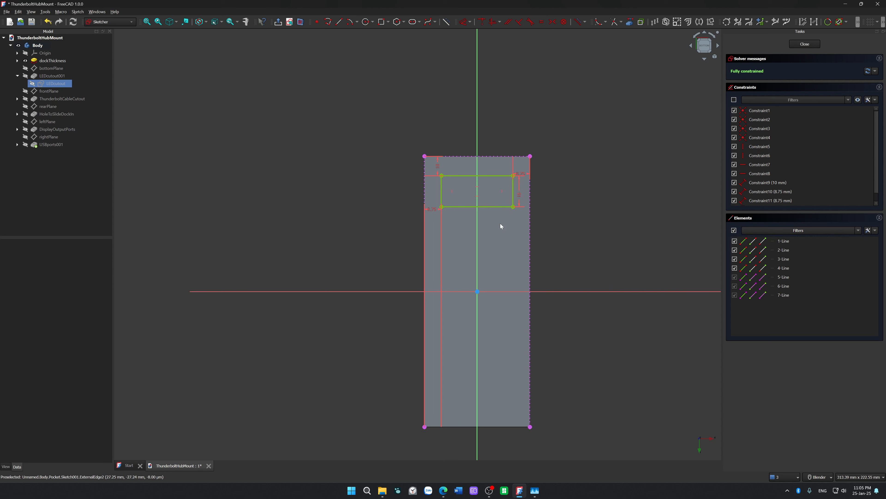
{"action": "left_click", "coordinate": [381, 22]}
{"action": "left_click", "coordinate": [447, 236]}
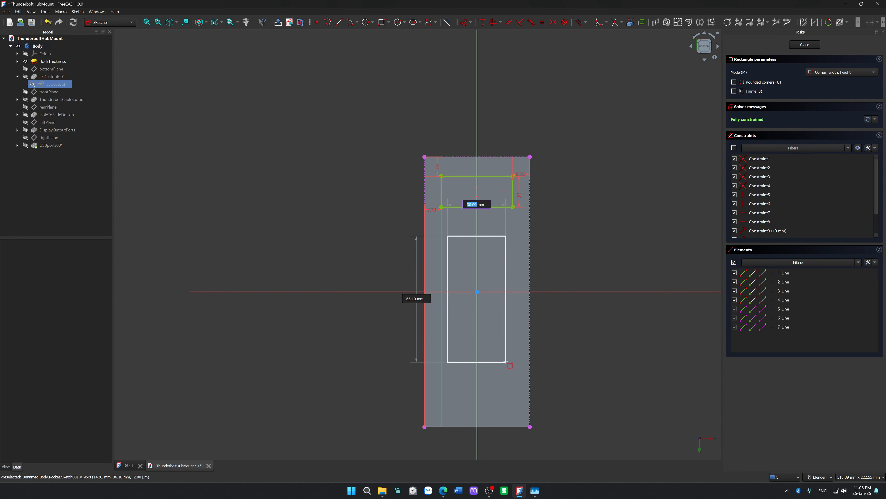
{"action": "left_click", "coordinate": [506, 361]}
{"action": "key", "text": "Escape"}
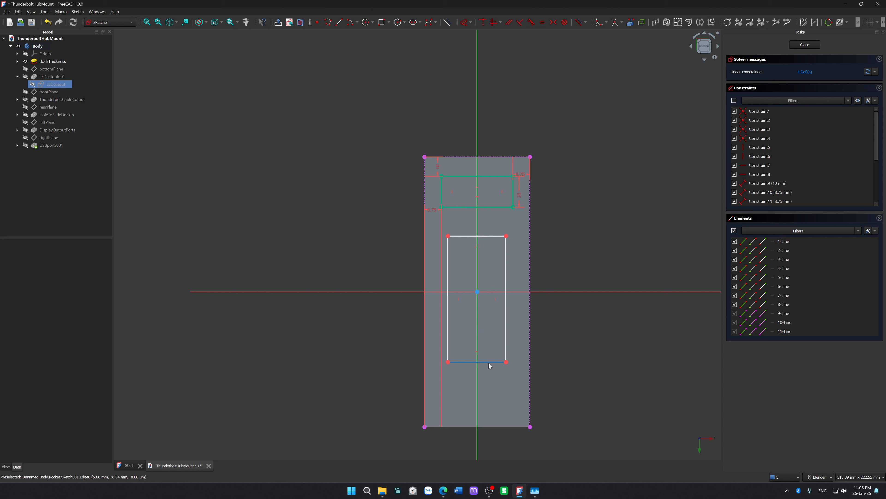
Dimension the new rectangle's lower edge to a width of 30.50 mm.
{"action": "left_click", "coordinate": [491, 363]}
{"action": "key", "text": "d"}
{"action": "left_click", "coordinate": [490, 375]}
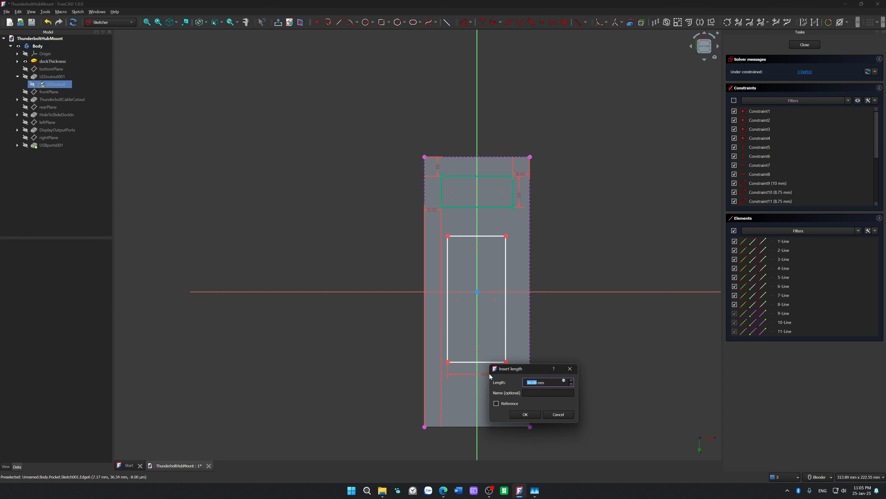
{"action": "type", "text": "30.50"}
{"action": "key", "text": "Return"}
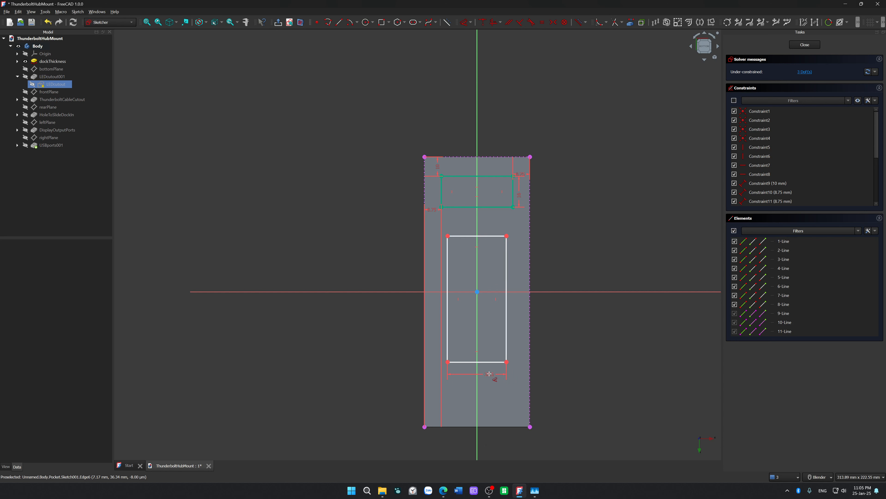
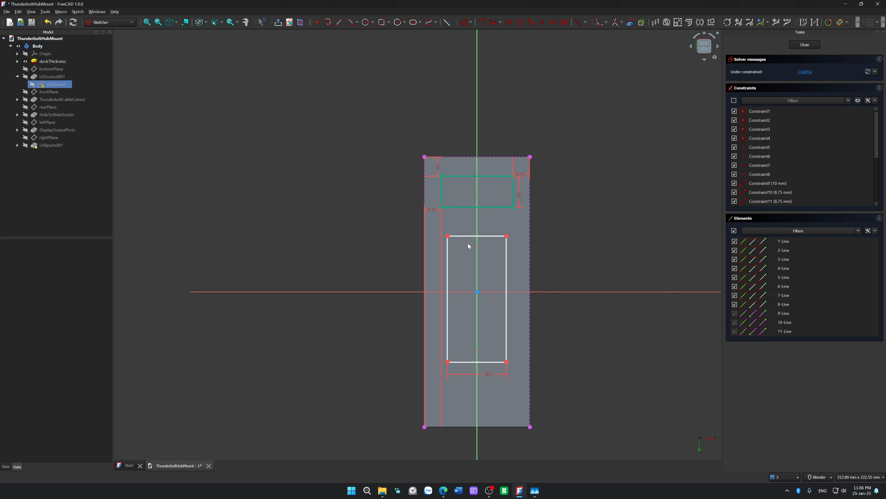
Remove the newly drawn lower rectangle together with its width dimension.
{"action": "left_click", "coordinate": [506, 303]}
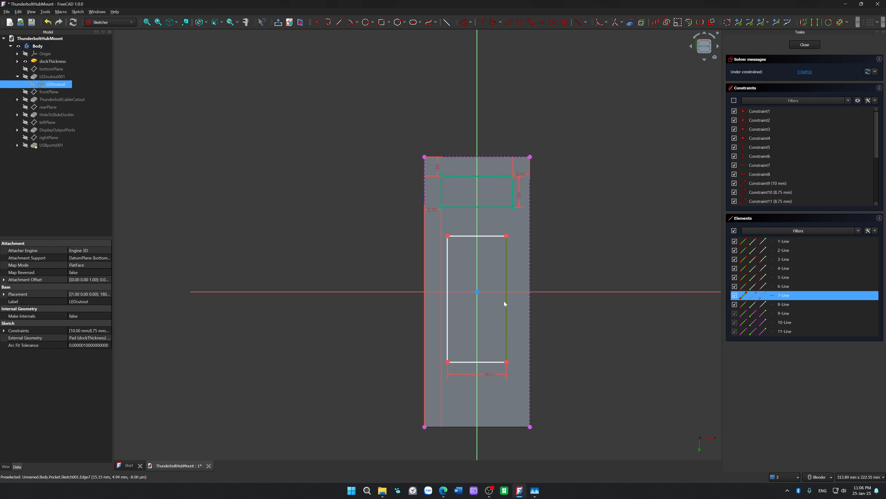
{"action": "left_click", "coordinate": [588, 340]}
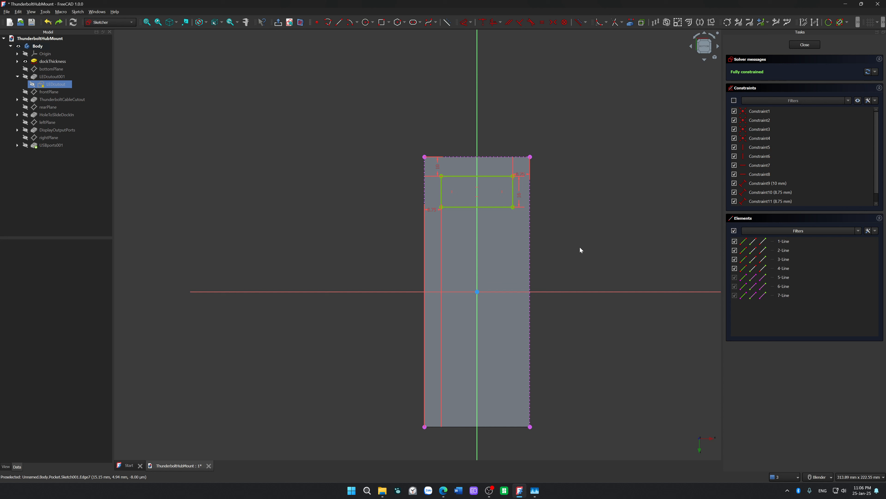
Draw a rectangle 30.5 mm wide and 100 mm tall below the LED cutout rectangle.
{"action": "left_click", "coordinate": [382, 22]}
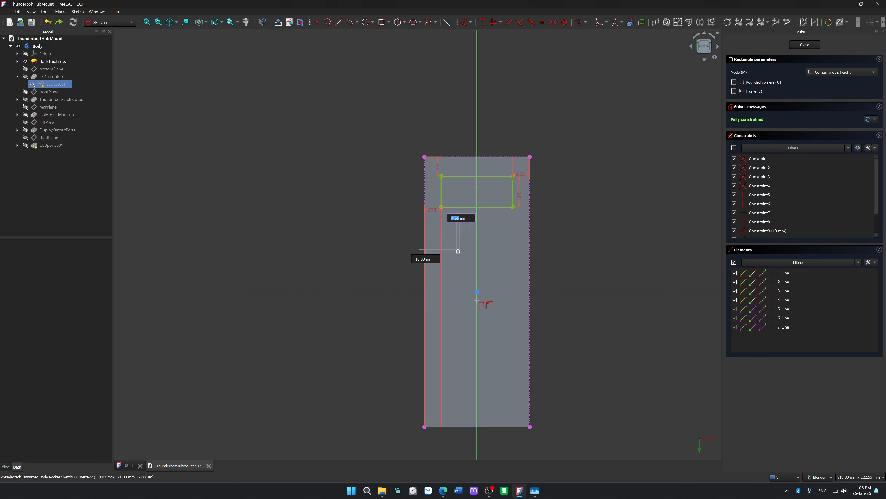
{"action": "type", "text": "30"}
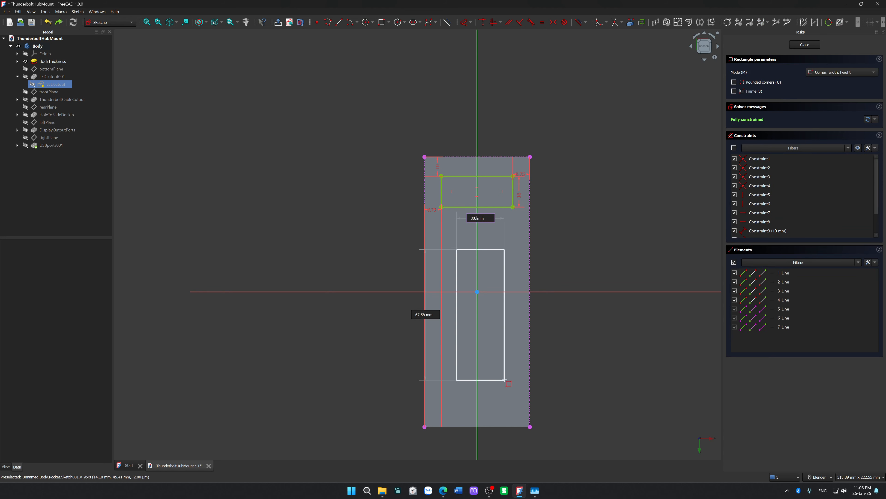
{"action": "type", "text": ".5"}
{"action": "key", "text": "Tab"}
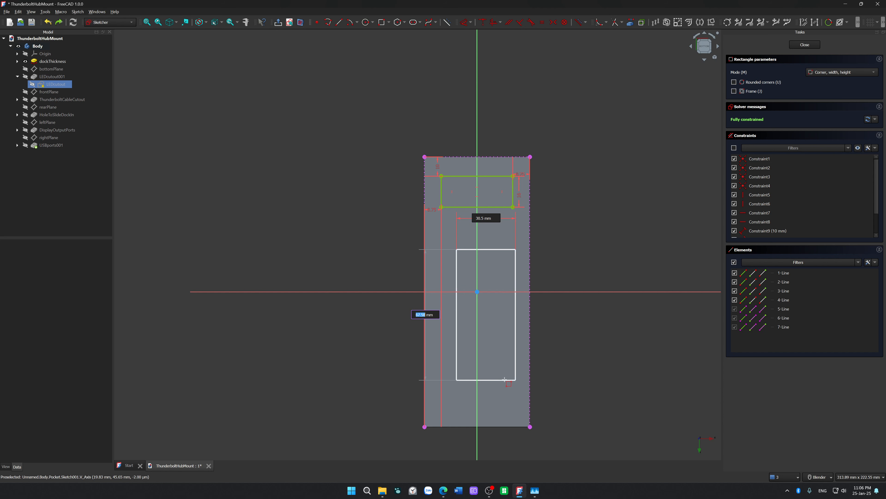
{"action": "type", "text": "100"}
{"action": "key", "text": "Return"}
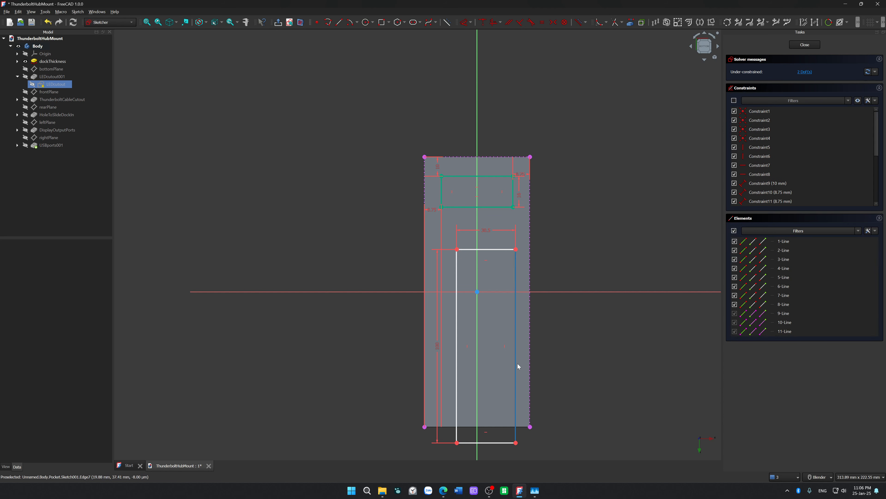
Move the new rectangle up and make its upper edge collinear with the LED cutout's lower edge using a tangent constraint.
{"action": "left_click_drag", "start_coordinate": [518, 366], "coordinate": [510, 326]}
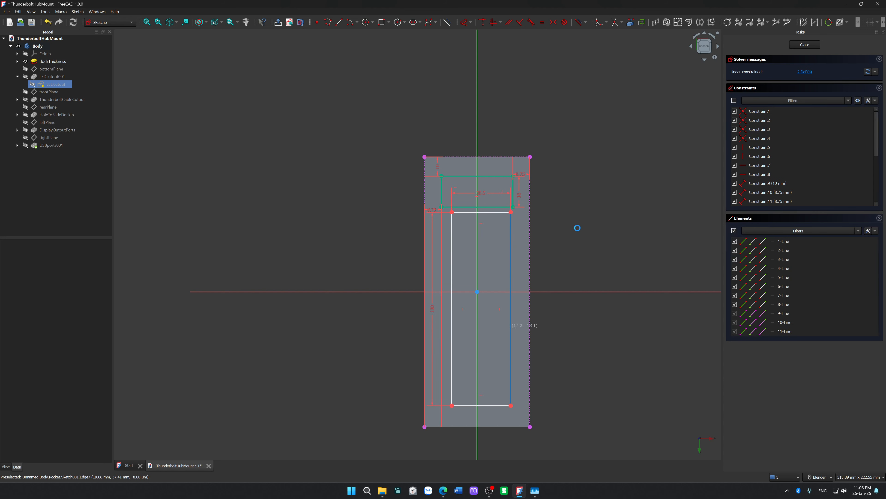
{"action": "left_click", "coordinate": [491, 215]}
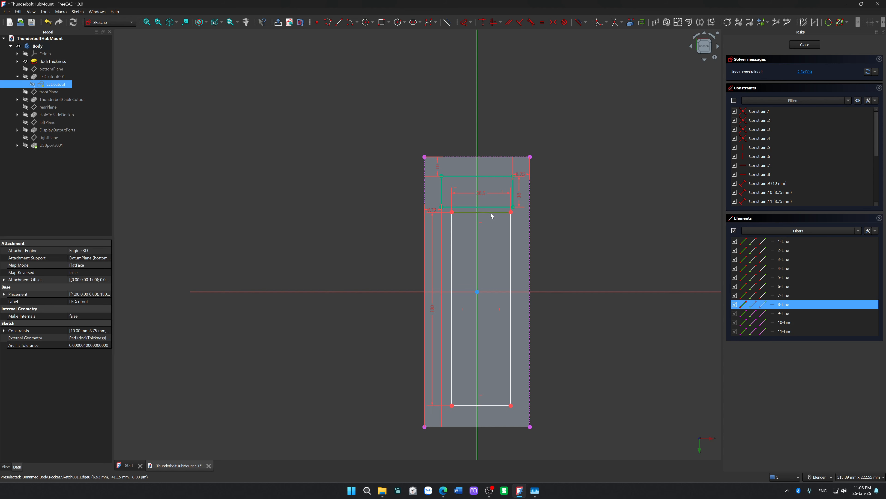
{"action": "left_click", "coordinate": [489, 207]}
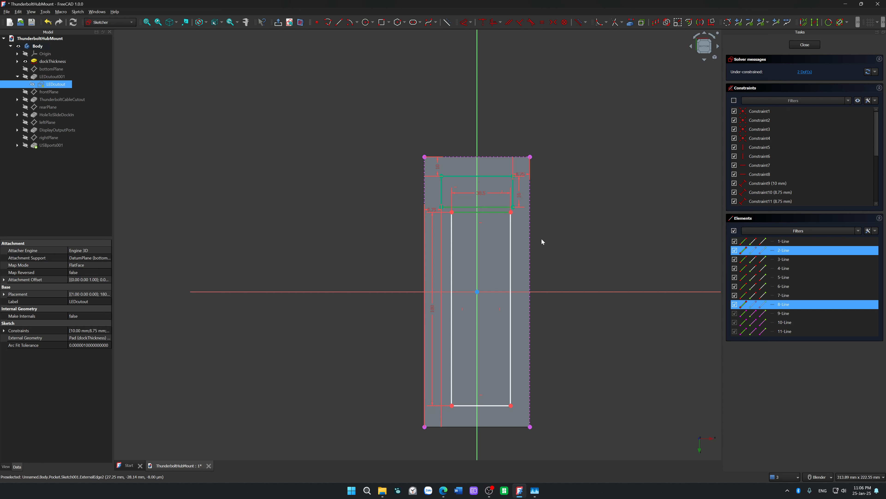
{"action": "key", "text": "t"}
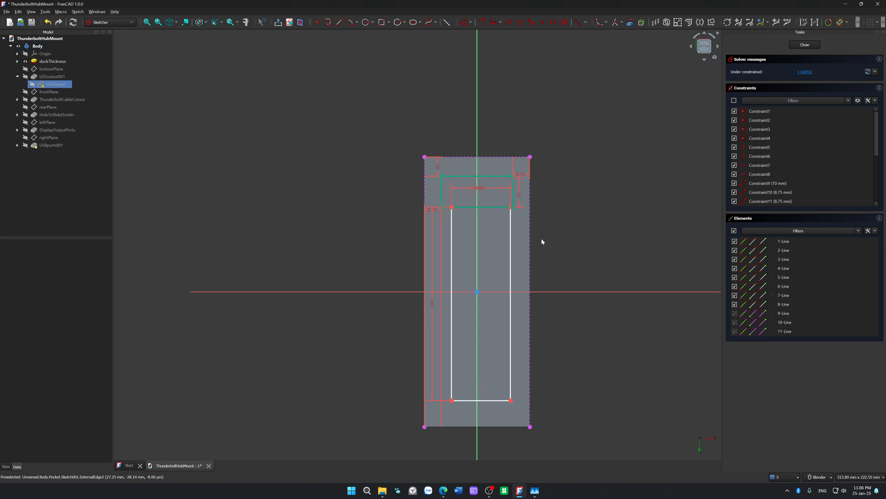
Try to make the lower rectangle's two side edges symmetric about the sketch's vertical axis.
{"action": "scroll", "coordinate": [541, 239], "scroll_direction": "up", "scroll_amount": 2}
{"action": "left_click_drag", "start_coordinate": [497, 223], "coordinate": [492, 224]}
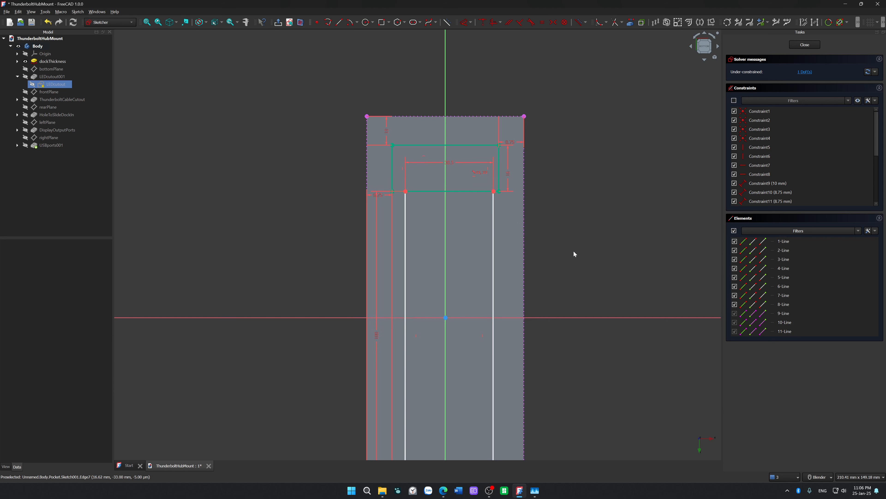
{"action": "left_click", "coordinate": [493, 250]}
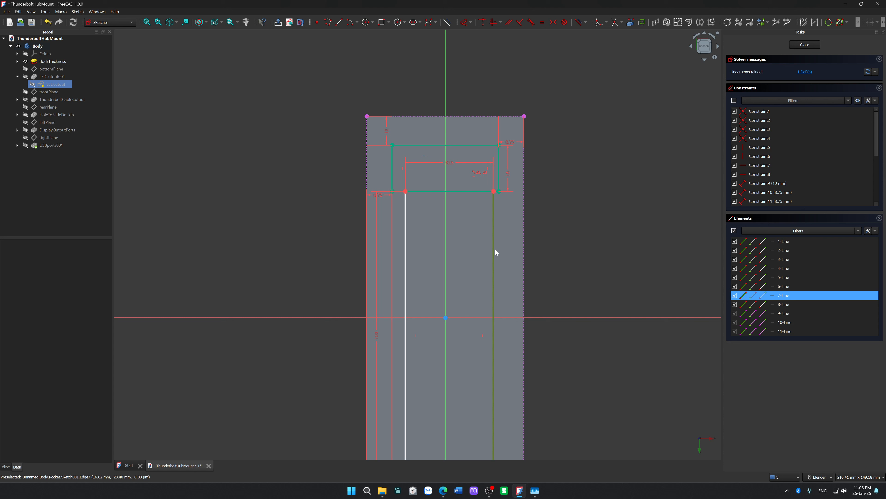
{"action": "left_click", "coordinate": [406, 250]}
{"action": "left_click", "coordinate": [446, 266]}
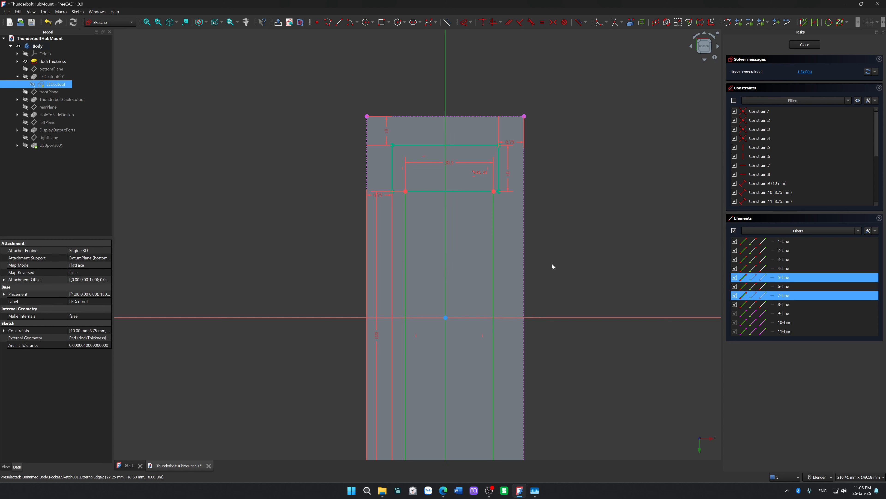
{"action": "key", "text": "s"}
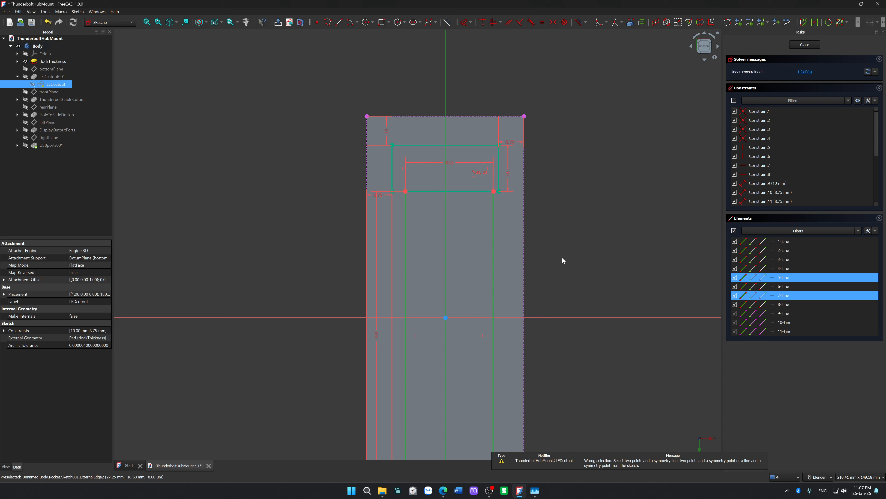
{"action": "left_click", "coordinate": [564, 260]}
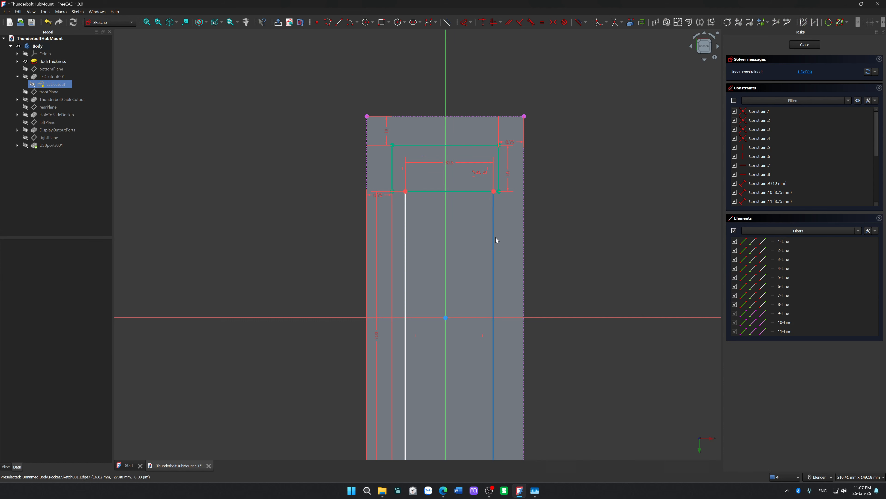
Constrain the lower rectangle's two upper corners symmetric about the sketch's vertical axis.
{"action": "left_click_drag", "start_coordinate": [494, 238], "coordinate": [493, 237]}
{"action": "left_click", "coordinate": [405, 196]}
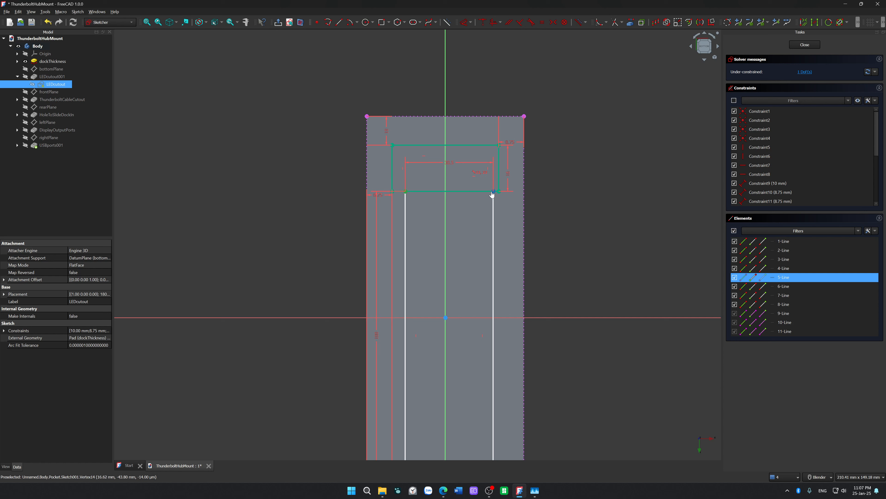
{"action": "left_click", "coordinate": [493, 195]}
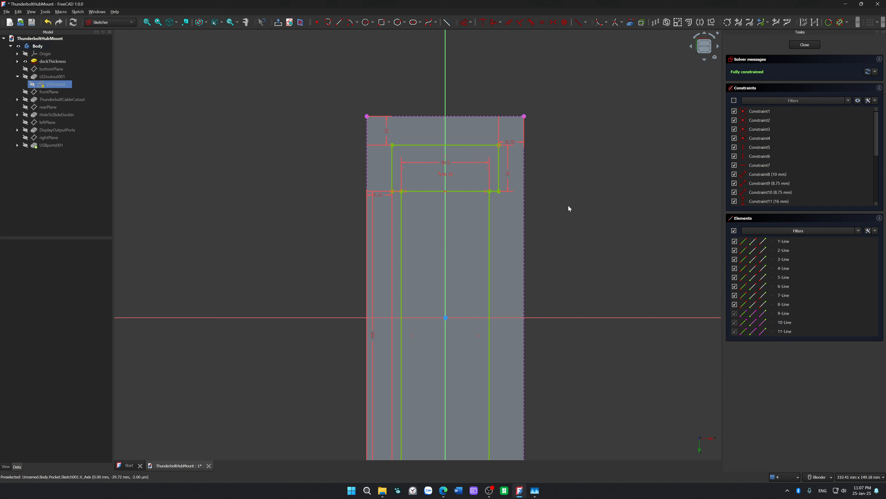
Trim away both overlapping edge segments between the LED cutout and the lower rectangle to join the two areas.
{"action": "scroll", "coordinate": [531, 199], "scroll_direction": "up", "scroll_amount": 4}
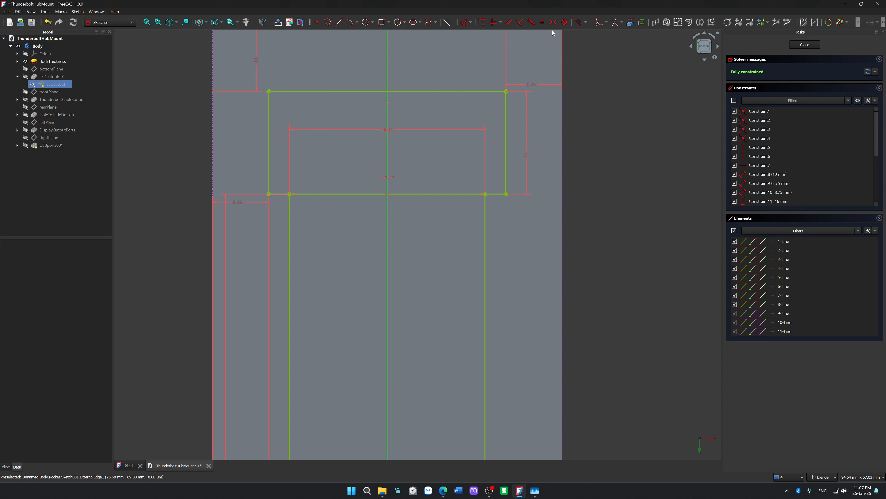
{"action": "left_click", "coordinate": [615, 22]}
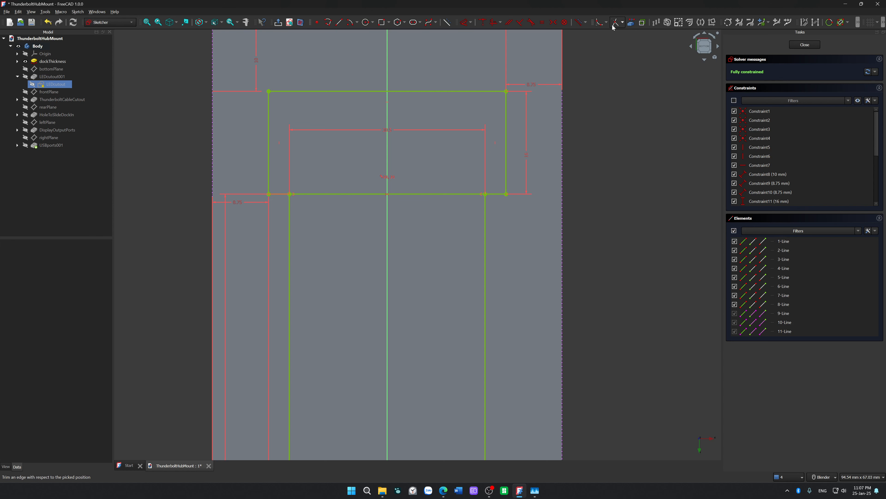
{"action": "left_click", "coordinate": [449, 196]}
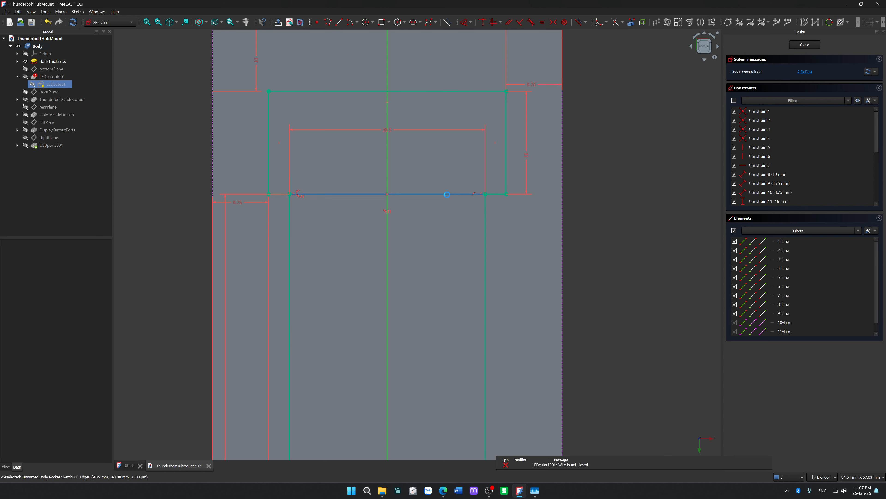
{"action": "left_click", "coordinate": [446, 193]}
Move the trimmed lower rectangle down, apart from the upper LED cutout outline, to expose the open endpoints.
{"action": "scroll", "coordinate": [604, 214], "scroll_direction": "down", "scroll_amount": 5}
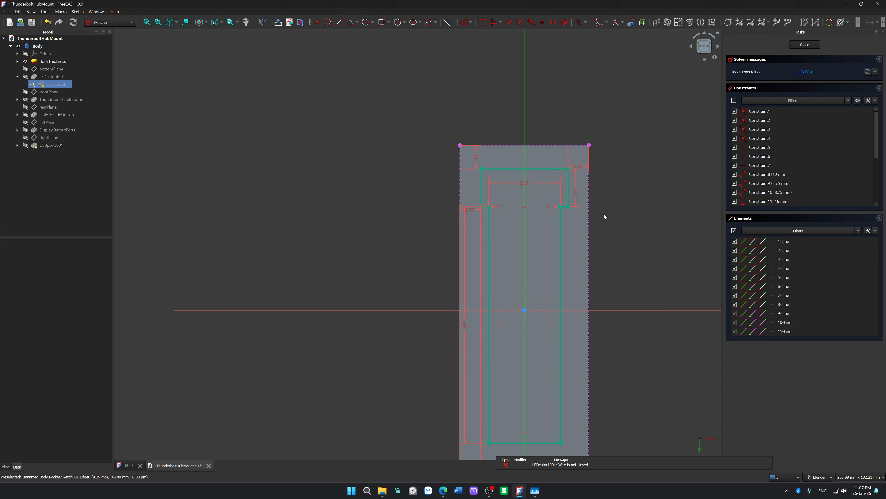
{"action": "scroll", "coordinate": [605, 216], "scroll_direction": "down", "scroll_amount": 2}
{"action": "mouse_move", "coordinate": [609, 208]}
{"action": "middle_mouse_down", "text": "shift"}
{"action": "mouse_move", "coordinate": [590, 196]}
{"action": "mouse_move", "coordinate": [433, 189]}
{"action": "mouse_move", "coordinate": [440, 217]}
{"action": "middle_mouse_up", "text": "shift"}
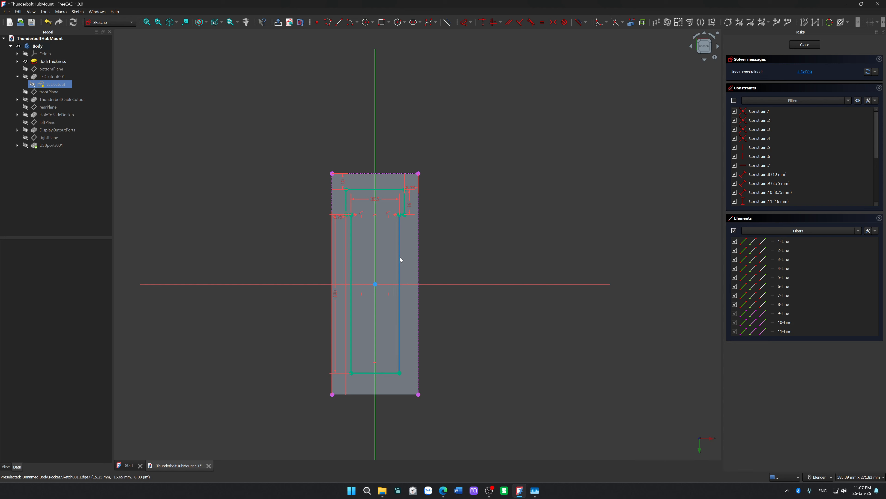
{"action": "mouse_move", "coordinate": [400, 258]}
{"action": "left_mouse_down"}
{"action": "mouse_move", "coordinate": [374, 258]}
{"action": "mouse_move", "coordinate": [372, 301]}
{"action": "left_mouse_up"}
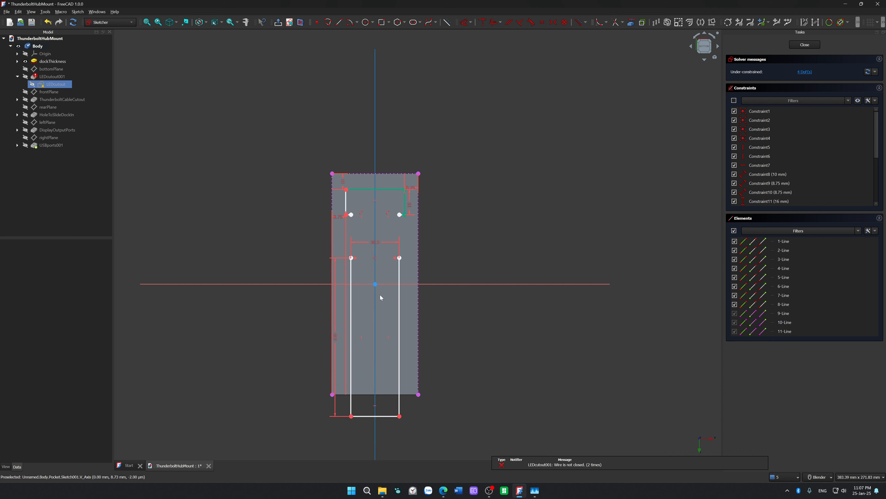
{"action": "scroll", "coordinate": [462, 234], "scroll_direction": "up", "scroll_amount": 3}
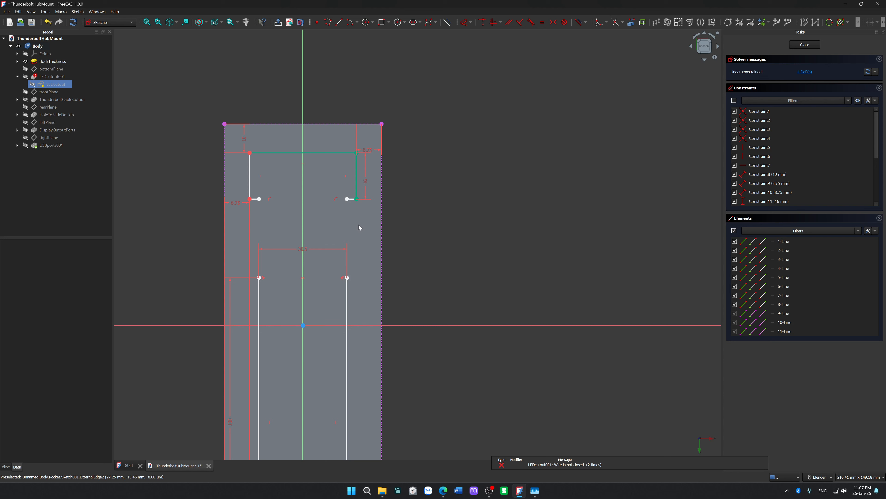
Try to join the open endpoints on the cutout outline's right side with a coincident constraint after pulling the lower rectangle away.
{"action": "left_click_drag", "start_coordinate": [347, 199], "coordinate": [346, 233]}
{"action": "key", "text": "ctrl+z"}
{"action": "key", "text": "ctrl+z"}
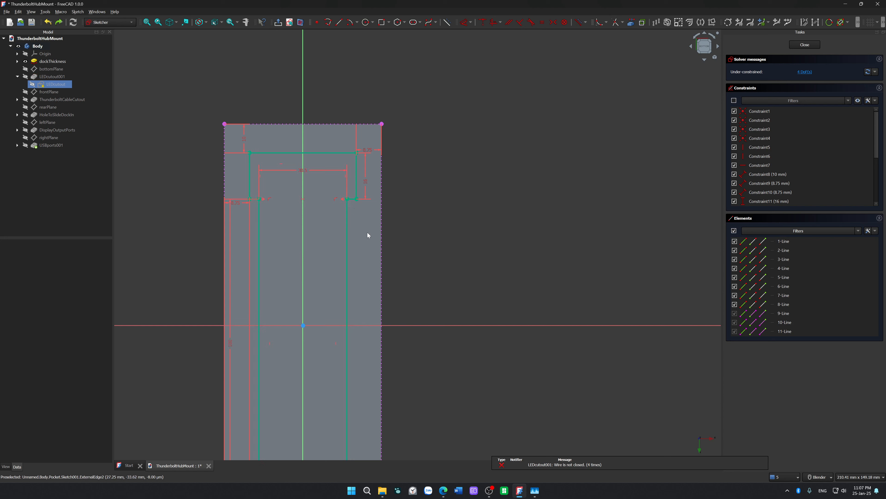
{"action": "mouse_move", "coordinate": [347, 225]}
{"action": "left_mouse_down"}
{"action": "mouse_move", "coordinate": [348, 251]}
{"action": "mouse_move", "coordinate": [348, 242]}
{"action": "left_mouse_up"}
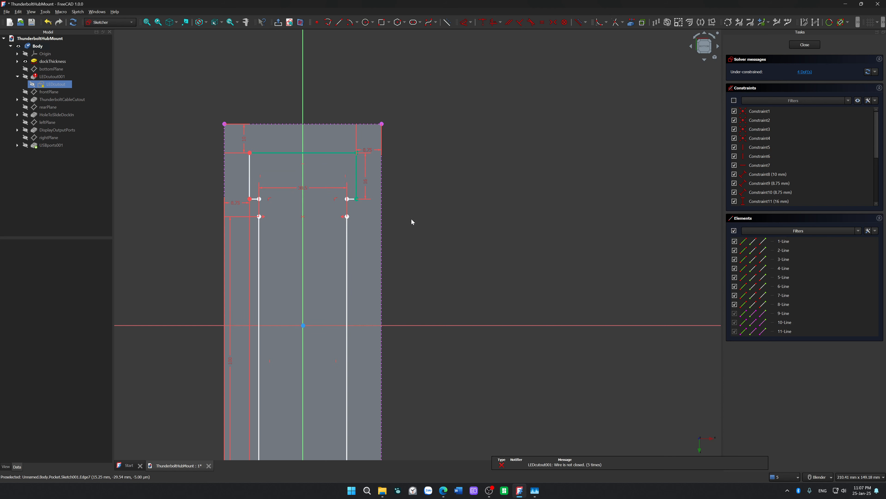
{"action": "left_click", "coordinate": [347, 220]}
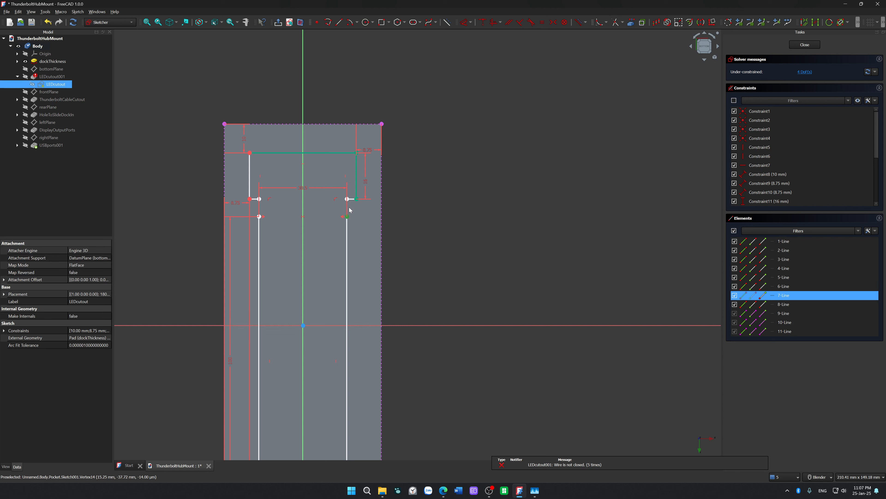
{"action": "left_click", "coordinate": [351, 199]}
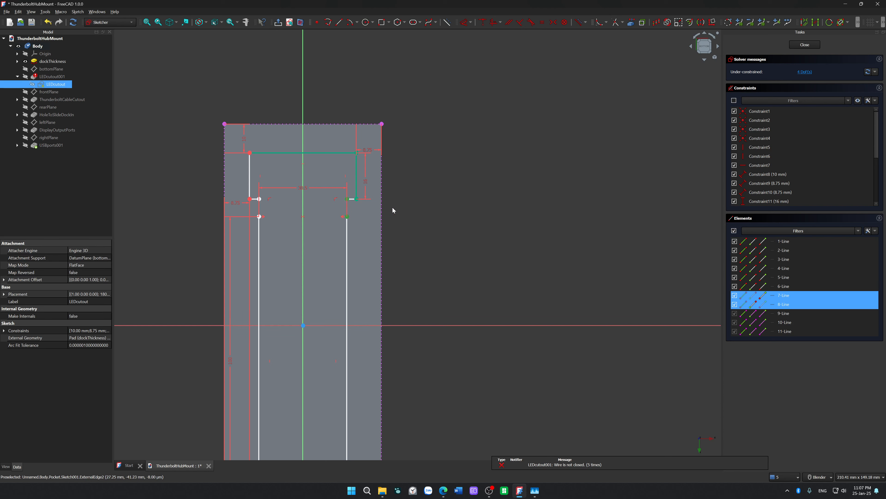
{"action": "key", "text": "c"}
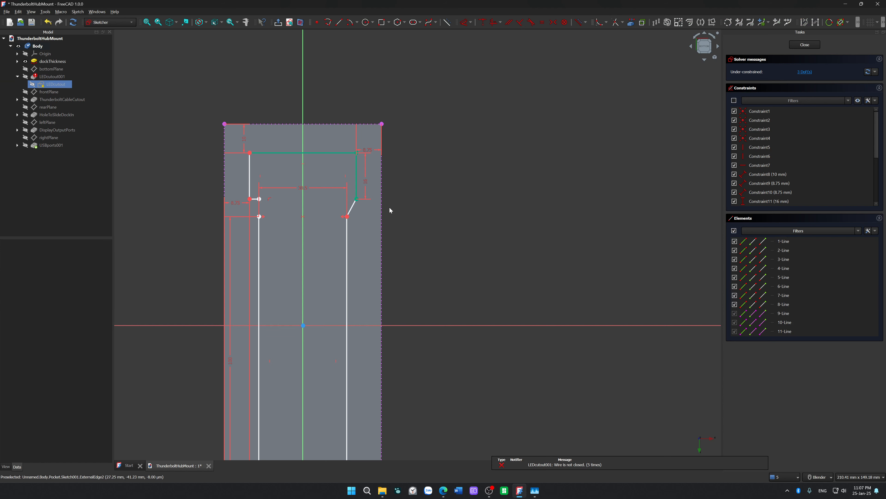
Undo the endpoint constraint, the move and the edge trims to restore both full rectangles, and close the sketch.
{"action": "key", "text": "ctrl+z"}
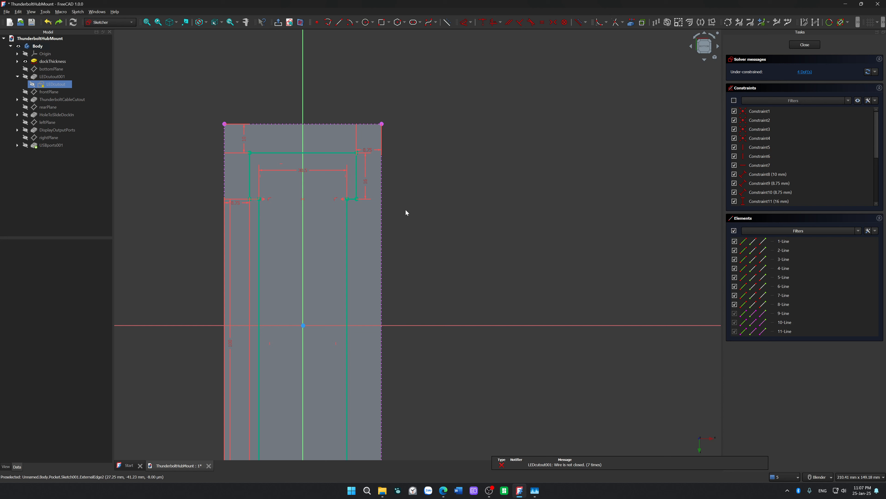
{"action": "key", "text": "ctrl+z"}
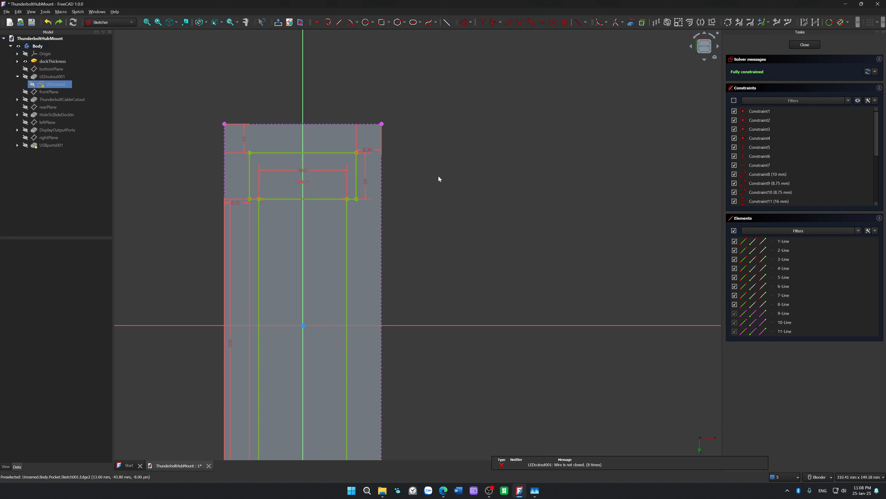
{"action": "left_click", "coordinate": [805, 44]}
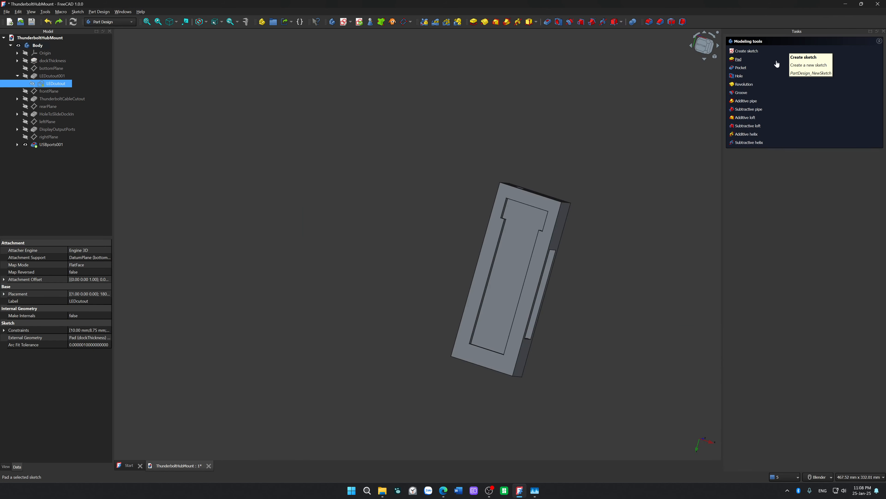
Inspect the T-shaped LED cutout pocket in the solid body from several angles.
{"action": "scroll", "coordinate": [549, 236], "scroll_direction": "up", "scroll_amount": 5}
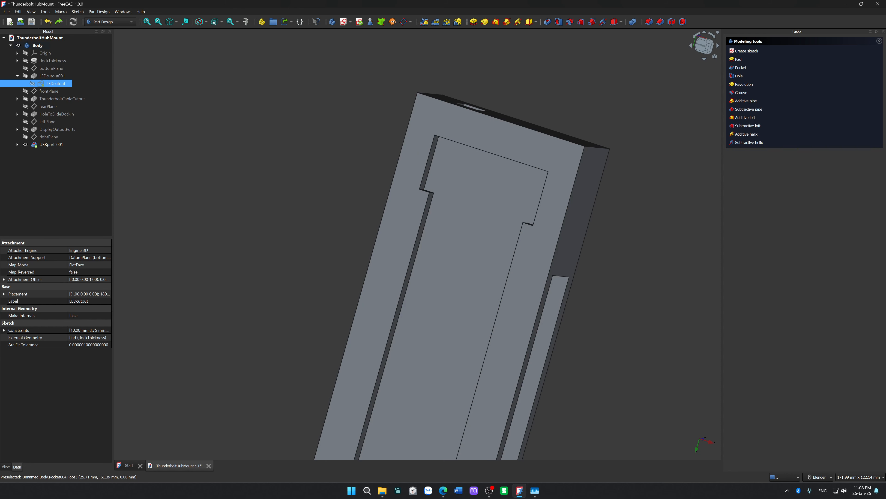
{"action": "middle_click_drag", "start_coordinate": [624, 298], "coordinate": [556, 194]}
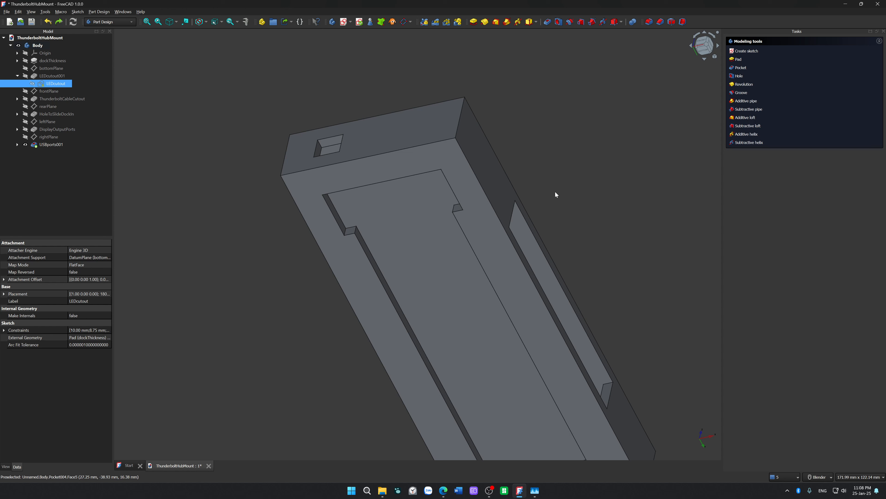
{"action": "scroll", "coordinate": [556, 194], "scroll_direction": "down", "scroll_amount": 3}
{"action": "middle_click_drag", "start_coordinate": [555, 194], "coordinate": [503, 244]}
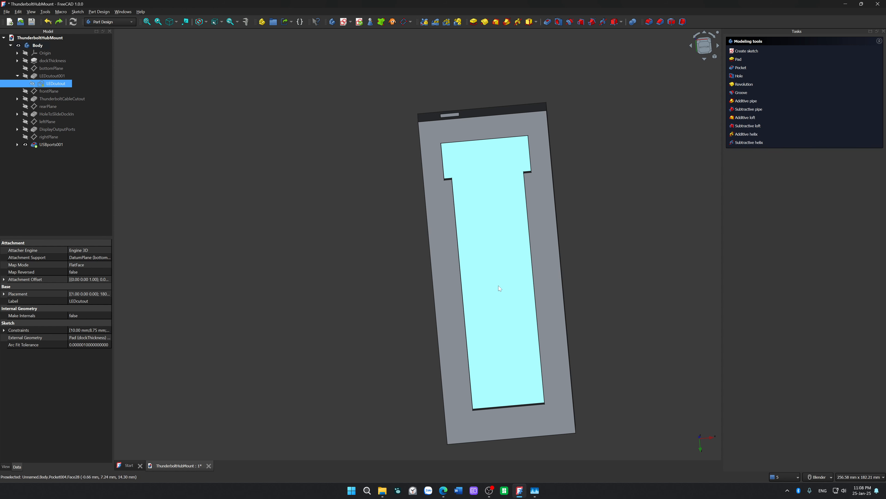
{"action": "middle_click_drag", "start_coordinate": [601, 208], "coordinate": [541, 284]}
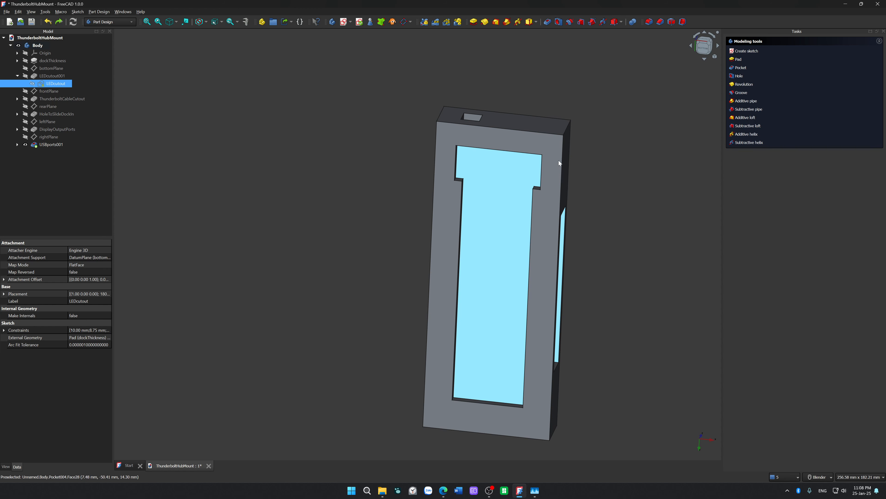
Switch to the web browser, open thegioiic.com and dismiss the holiday notice.
{"action": "left_click_drag", "start_coordinate": [885, 141], "coordinate": [475, 1]}
{"action": "left_click", "coordinate": [273, 135]}
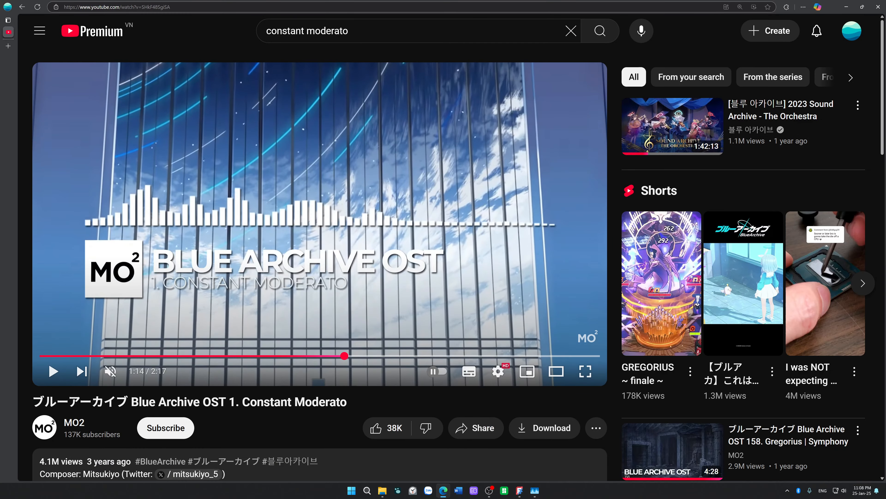
{"action": "key", "text": "ctrl+l"}
{"action": "type", "text": "the"}
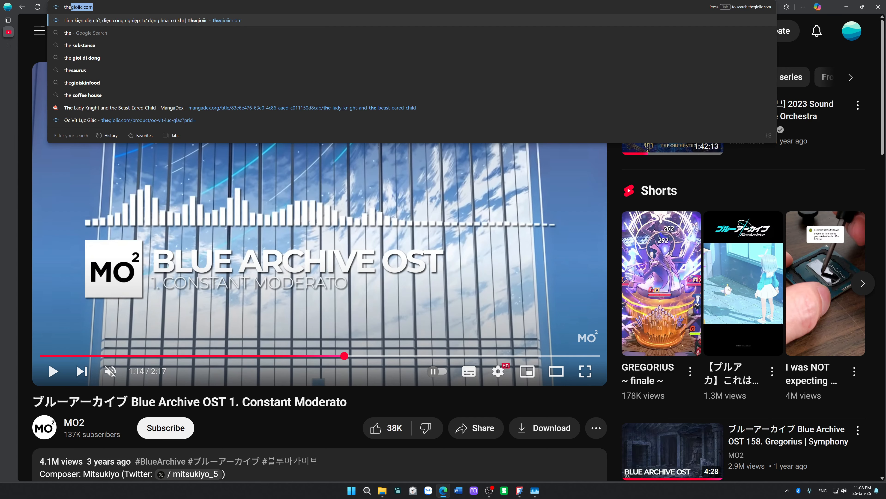
{"action": "key", "text": "Return"}
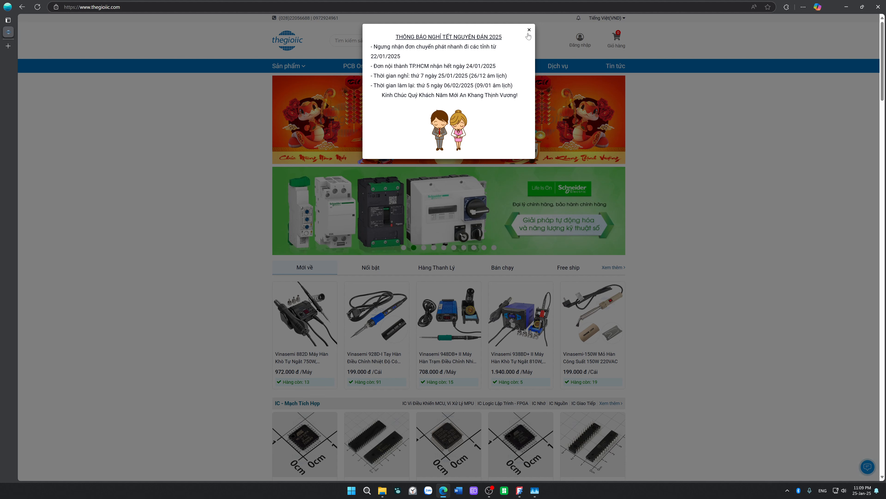
{"action": "left_click", "coordinate": [529, 30]}
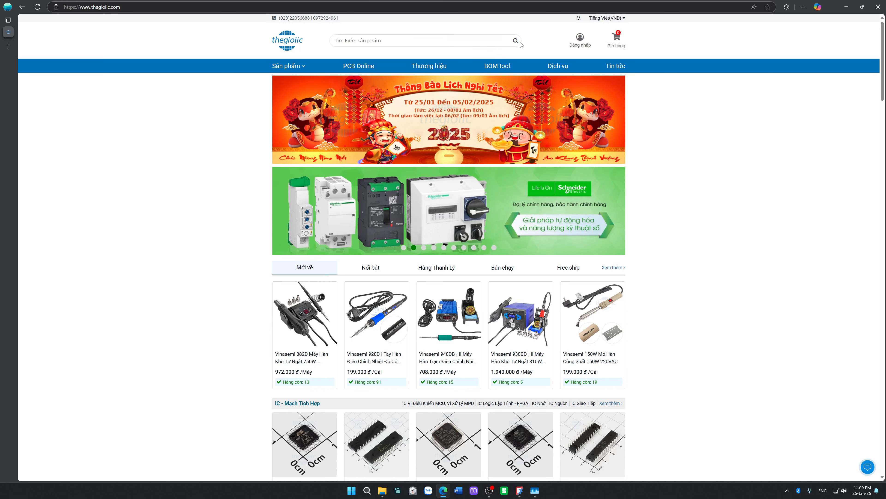
Search the store for m3 and open the product page of the Vít Máy KM M3 x 8mm screw.
{"action": "left_click", "coordinate": [387, 39]}
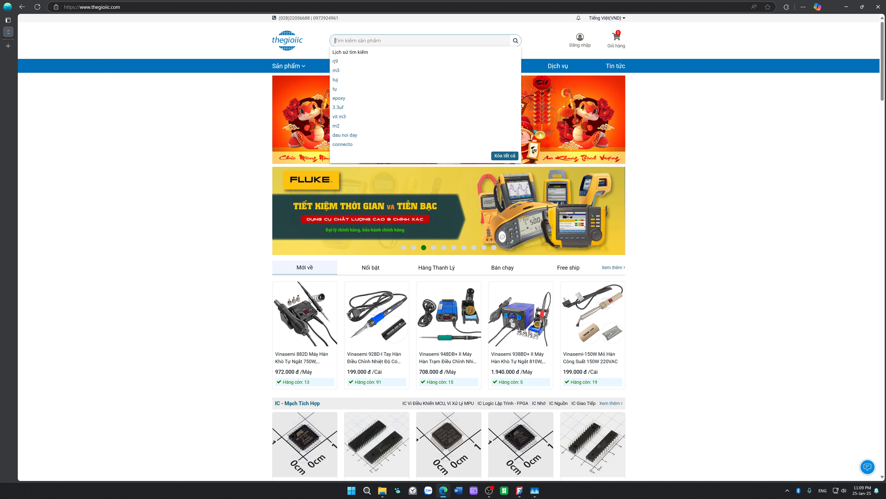
{"action": "type", "text": "m3"}
{"action": "key", "text": "Return"}
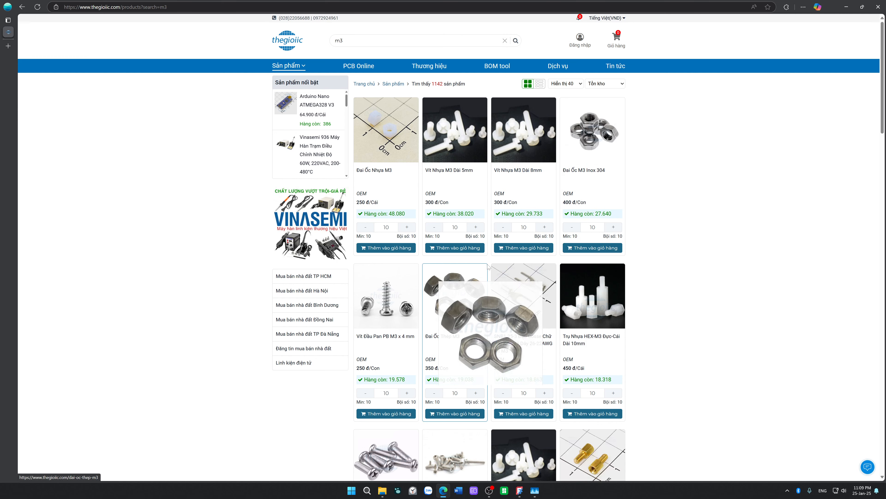
{"action": "scroll", "coordinate": [664, 232], "scroll_direction": "down", "scroll_amount": 5}
{"action": "scroll", "coordinate": [664, 232], "scroll_direction": "down", "scroll_amount": 4}
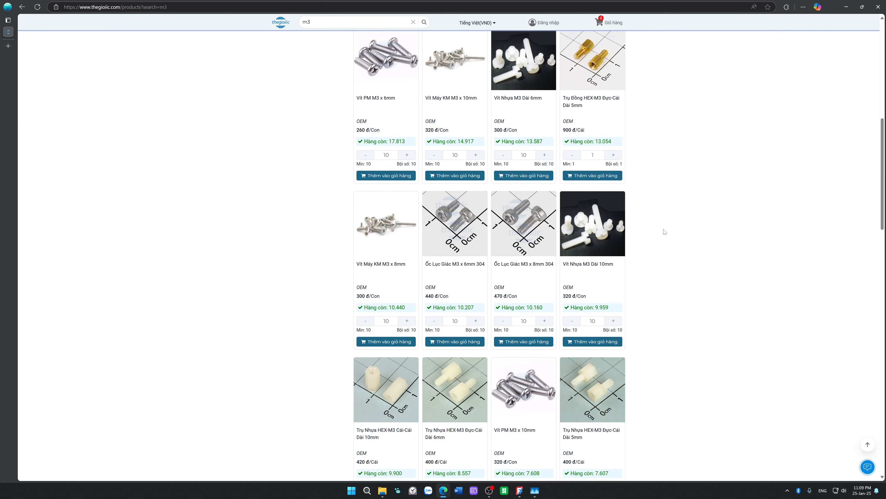
{"action": "left_click", "coordinate": [389, 237]}
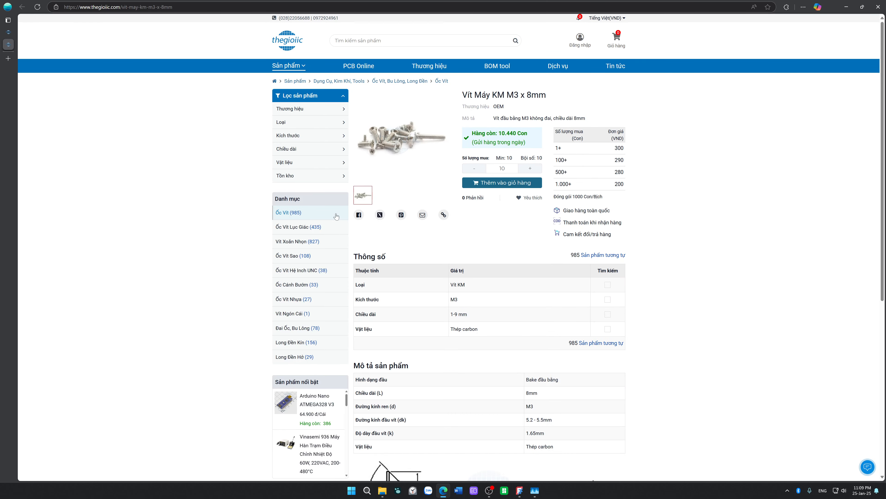
Open the Vít Xoắn Nhọn screw category and filter it by size M3 and length 10-19 mm.
{"action": "left_click", "coordinate": [290, 242]}
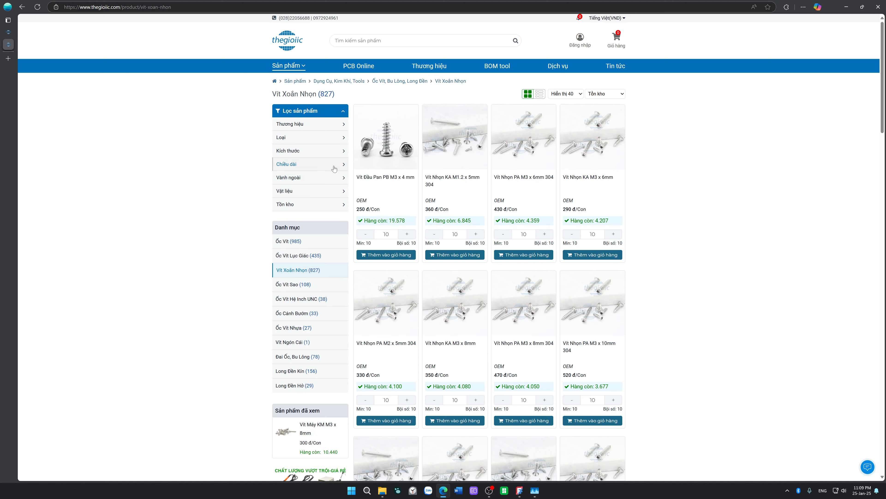
{"action": "left_click", "coordinate": [293, 151]}
{"action": "scroll", "coordinate": [387, 267], "scroll_direction": "down", "scroll_amount": 3}
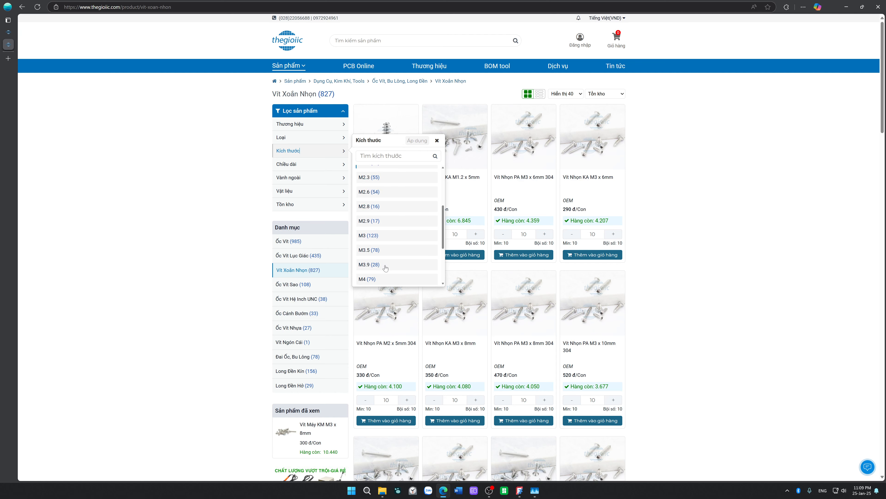
{"action": "left_click", "coordinate": [399, 220]}
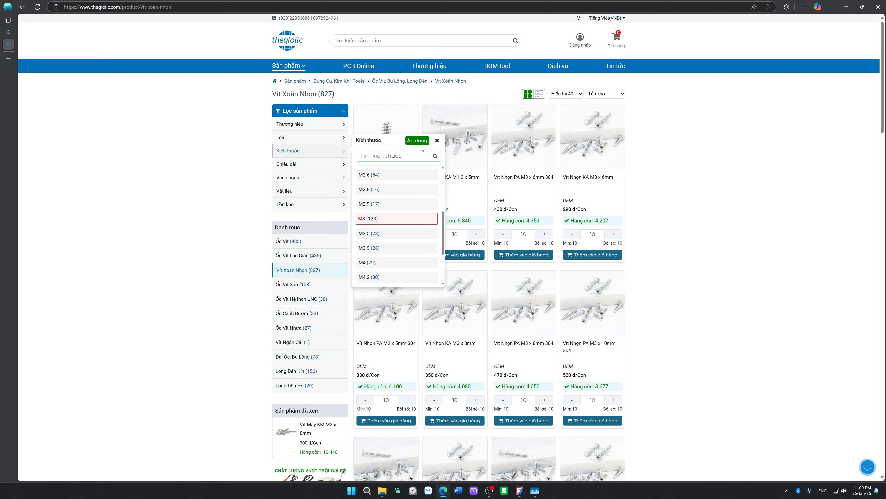
{"action": "left_click", "coordinate": [415, 141]}
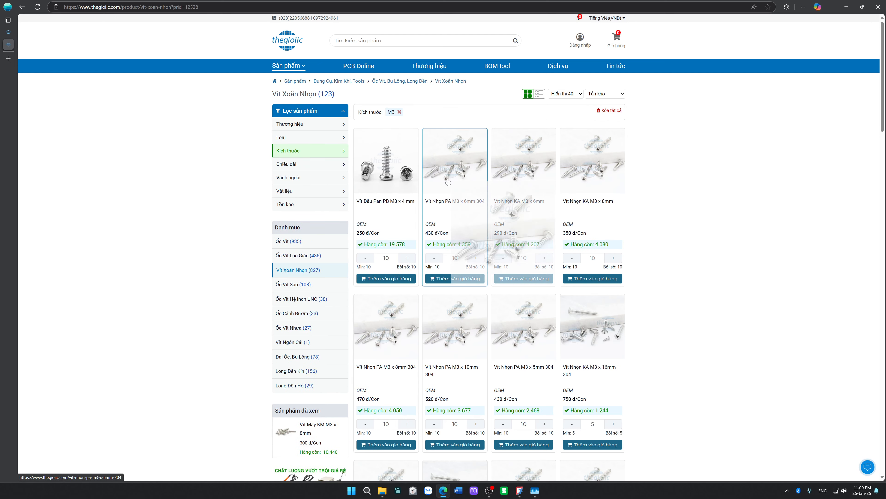
{"action": "left_click", "coordinate": [304, 164]}
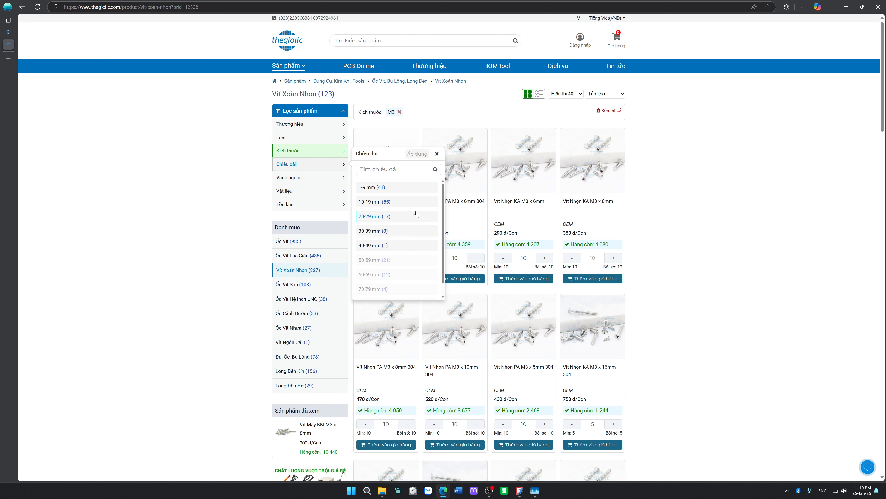
{"action": "left_click", "coordinate": [419, 202]}
{"action": "left_click", "coordinate": [422, 155]}
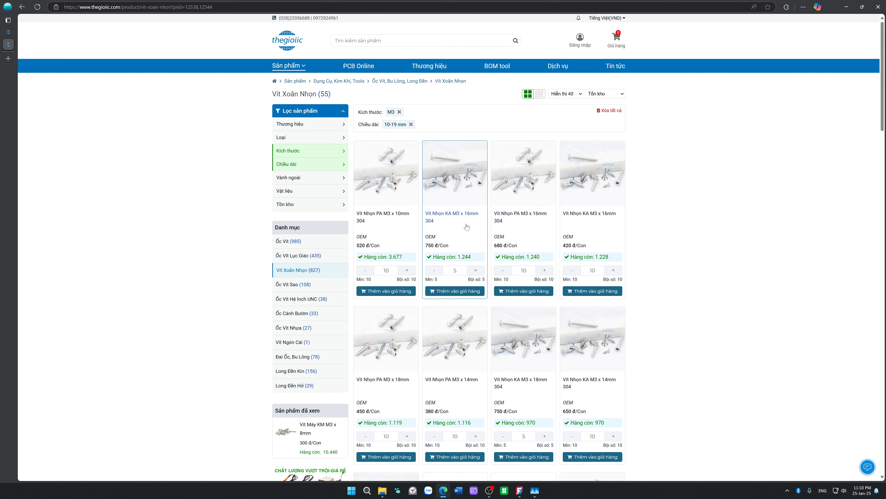
Open the Vít Nhọn KA M3 x 18mm 304 screw in a new tab and examine its dimension table and drawing.
{"action": "scroll", "coordinate": [615, 266], "scroll_direction": "down", "scroll_amount": 4}
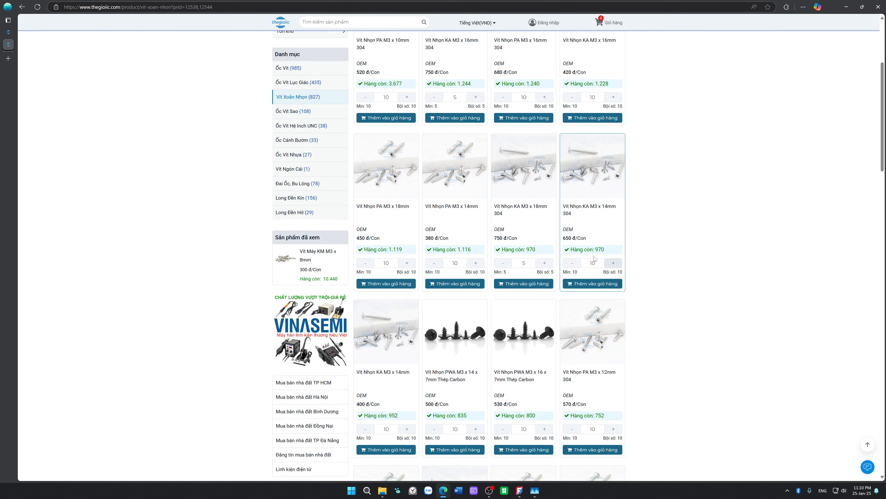
{"action": "right_click", "coordinate": [535, 209]}
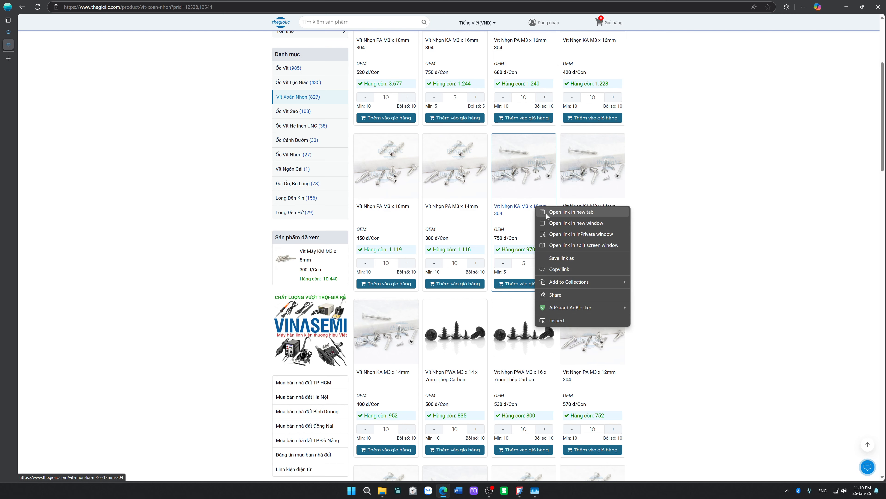
{"action": "left_click", "coordinate": [571, 212]}
{"action": "left_click", "coordinate": [9, 56]}
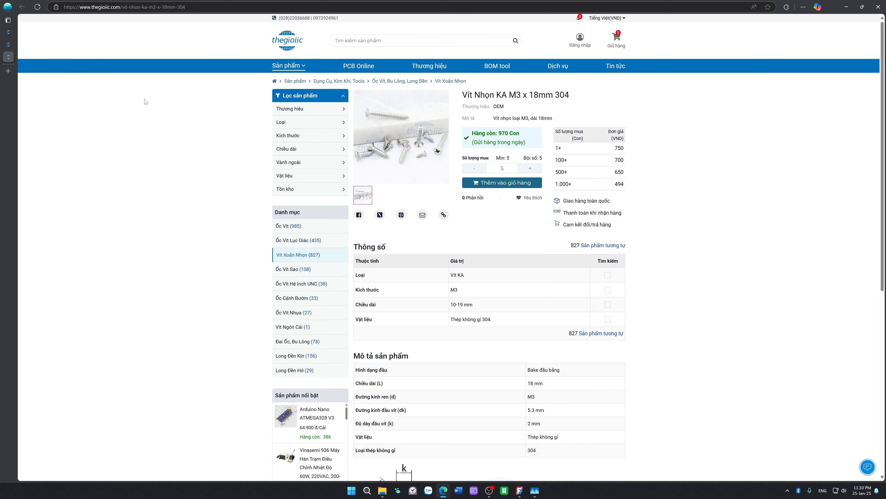
{"action": "scroll", "coordinate": [623, 233], "scroll_direction": "down", "scroll_amount": 5}
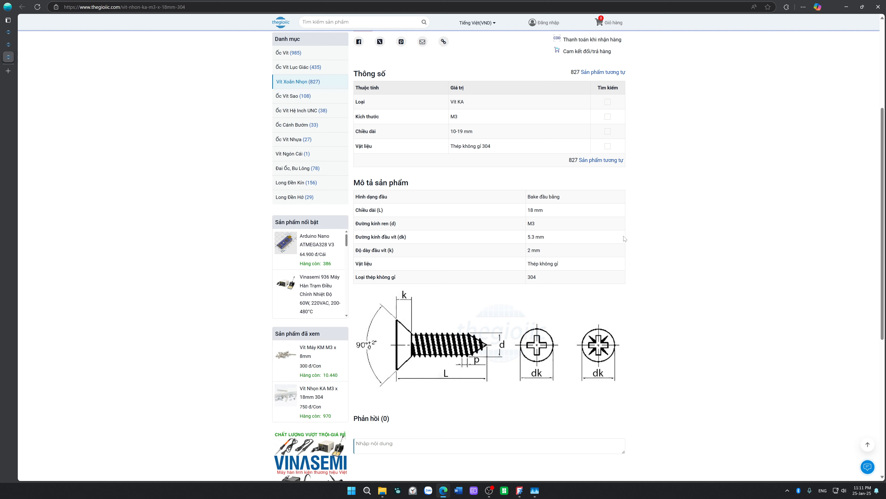
{"action": "scroll", "coordinate": [624, 238], "scroll_direction": "up", "scroll_amount": 1}
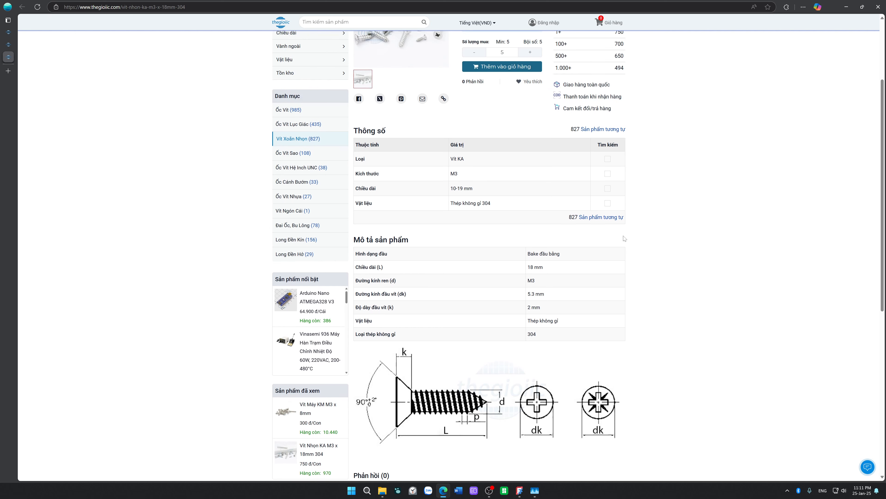
{"action": "scroll", "coordinate": [625, 237], "scroll_direction": "down", "scroll_amount": 1}
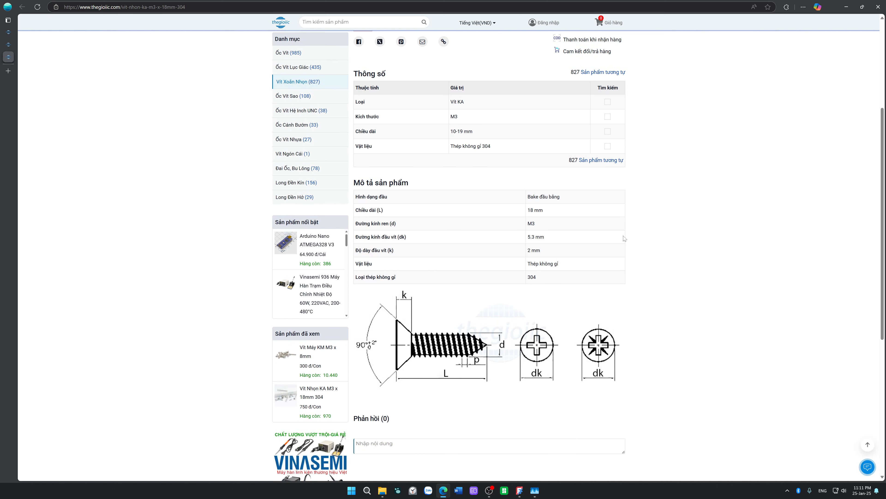
{"action": "scroll", "coordinate": [625, 238], "scroll_direction": "up", "scroll_amount": 4}
{"action": "scroll", "coordinate": [625, 238], "scroll_direction": "down", "scroll_amount": 4}
Switch back to FreeCAD, select the floor face of the LED cutout and view the body from an angle.
{"action": "left_click_drag", "start_coordinate": [448, 2], "coordinate": [885, 195]}
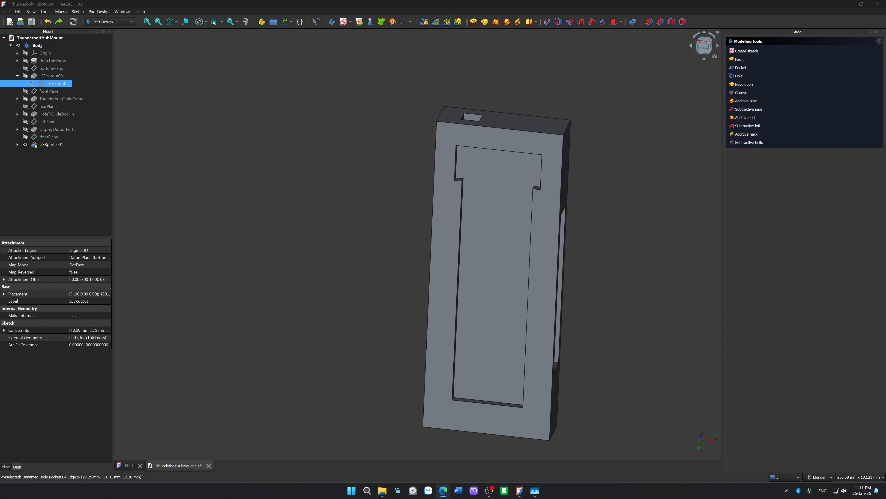
{"action": "left_click", "coordinate": [639, 252]}
{"action": "middle_click_drag", "start_coordinate": [639, 251], "coordinate": [596, 226]}
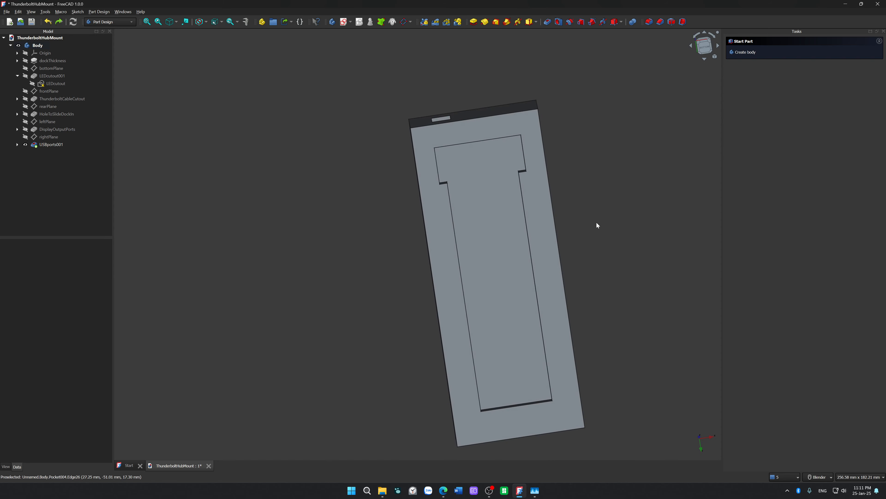
{"action": "left_click", "coordinate": [513, 216]}
{"action": "middle_click_drag", "start_coordinate": [602, 190], "coordinate": [481, 147]}
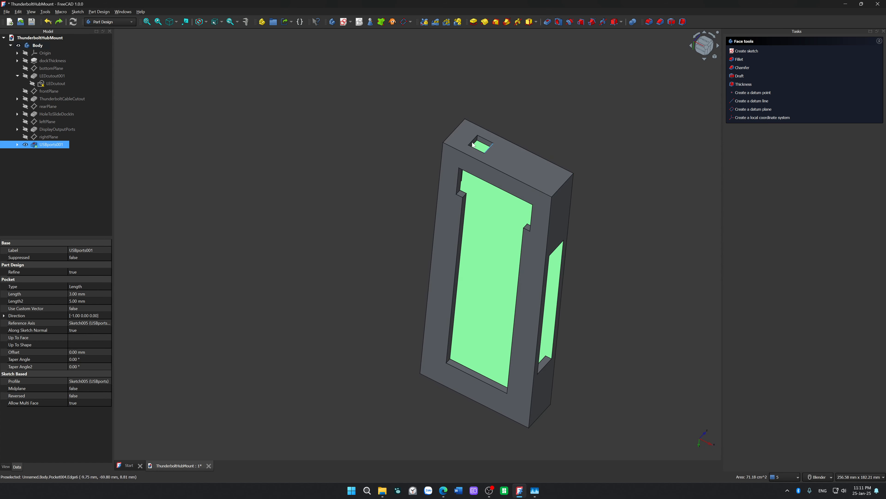
Create a datum plane on the selected face with no offset and rename it MountingPlane.
{"action": "left_click", "coordinate": [404, 22]}
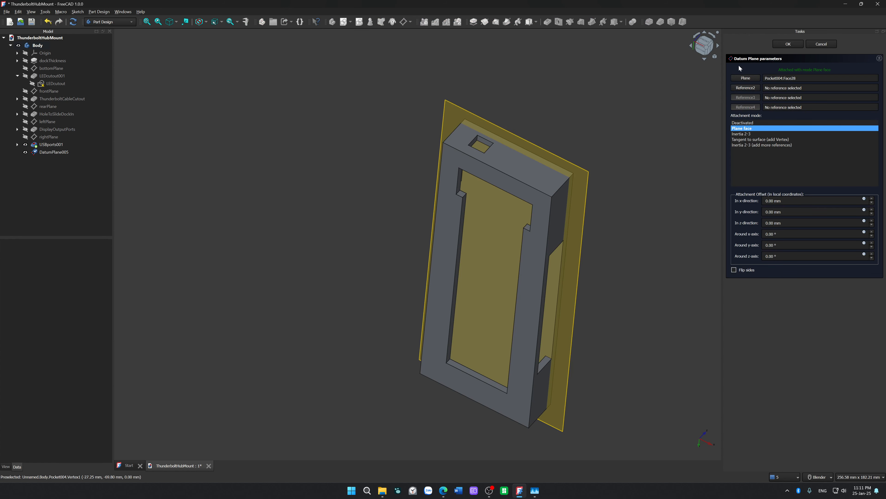
{"action": "left_click", "coordinate": [794, 43]}
{"action": "left_click", "coordinate": [68, 154]}
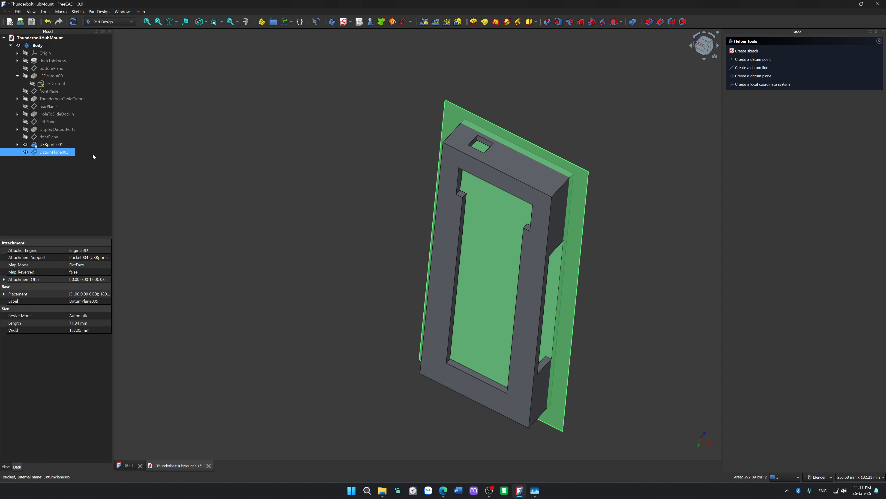
{"action": "key", "text": "F2"}
{"action": "type", "text": "MountingPlane"}
{"action": "key", "text": "Return"}
Start a sketch on MountingPlane and section the view at the sketch plane.
{"action": "left_click", "coordinate": [345, 21]}
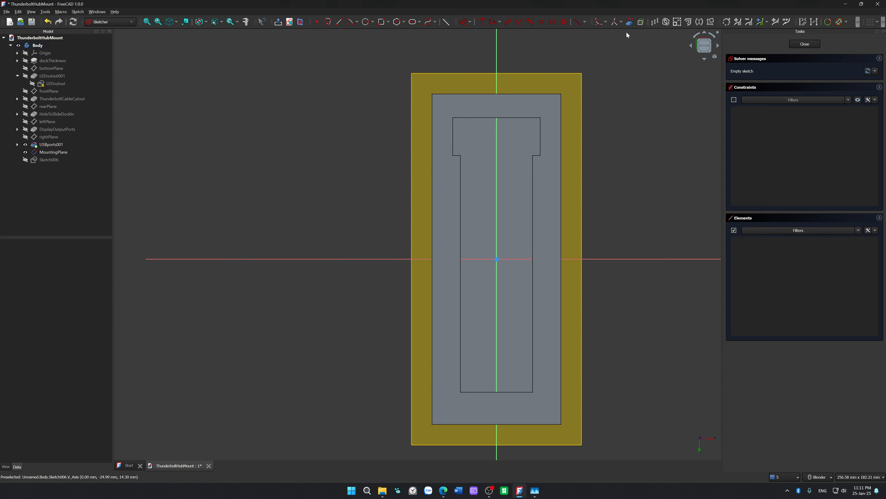
{"action": "left_click", "coordinate": [299, 23]}
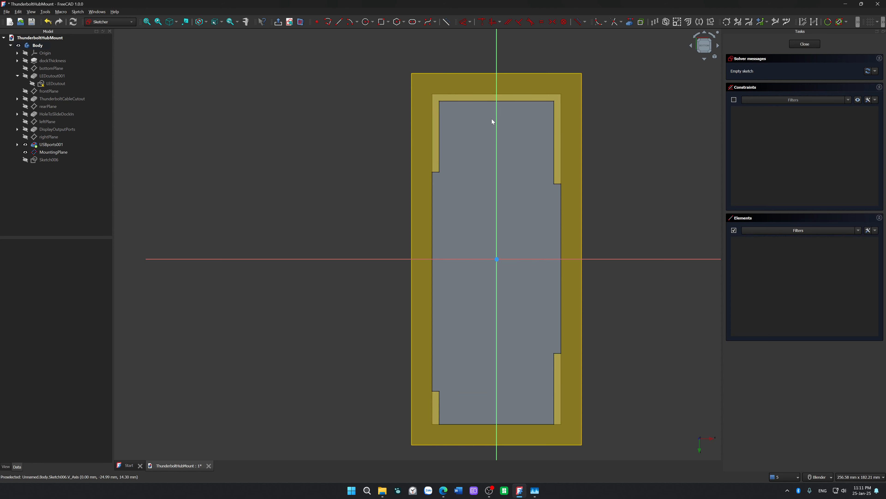
{"action": "scroll", "coordinate": [492, 118], "scroll_direction": "up", "scroll_amount": 2}
{"action": "scroll", "coordinate": [502, 150], "scroll_direction": "down", "scroll_amount": 2}
{"action": "scroll", "coordinate": [556, 200], "scroll_direction": "up", "scroll_amount": 1}
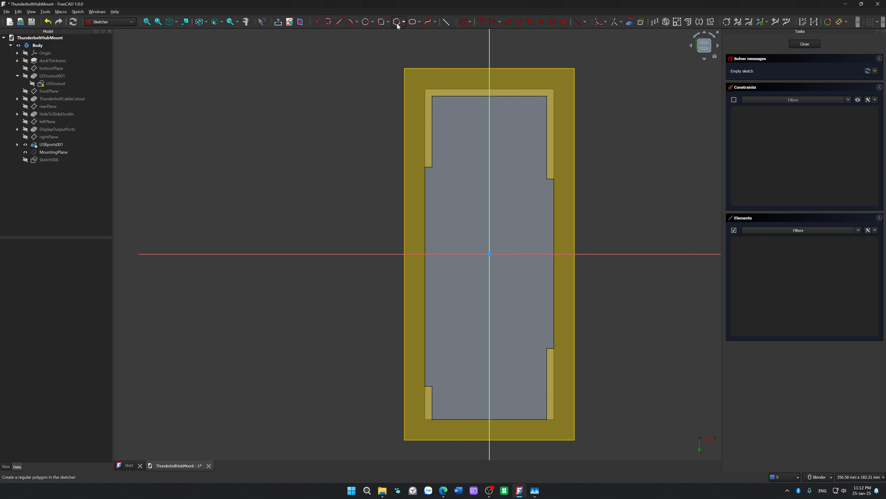
Draw a 3 mm diameter circle centred on the vertical axis, about 32 mm above the origin.
{"action": "left_click", "coordinate": [367, 22]}
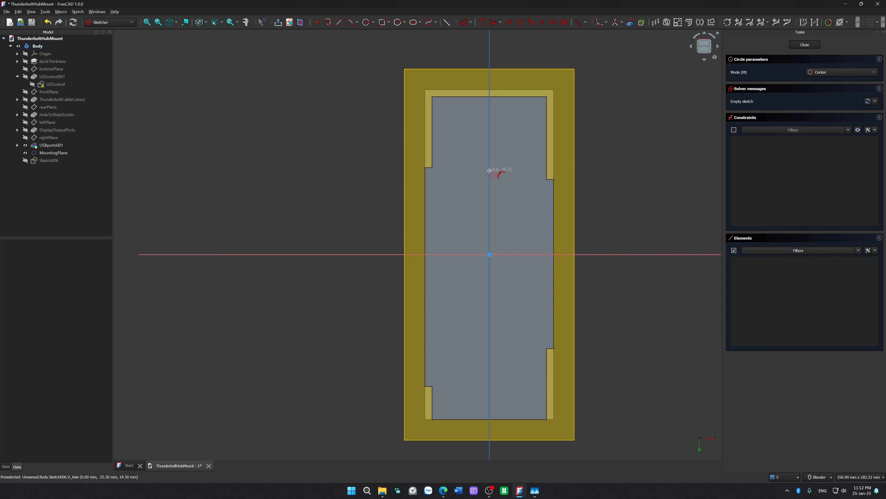
{"action": "left_click", "coordinate": [489, 179]}
{"action": "type", "text": "3"}
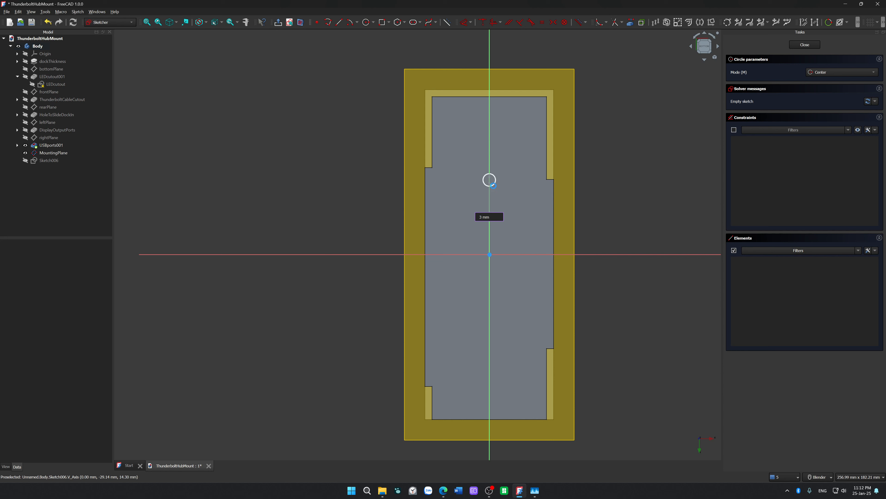
{"action": "key", "text": "Return"}
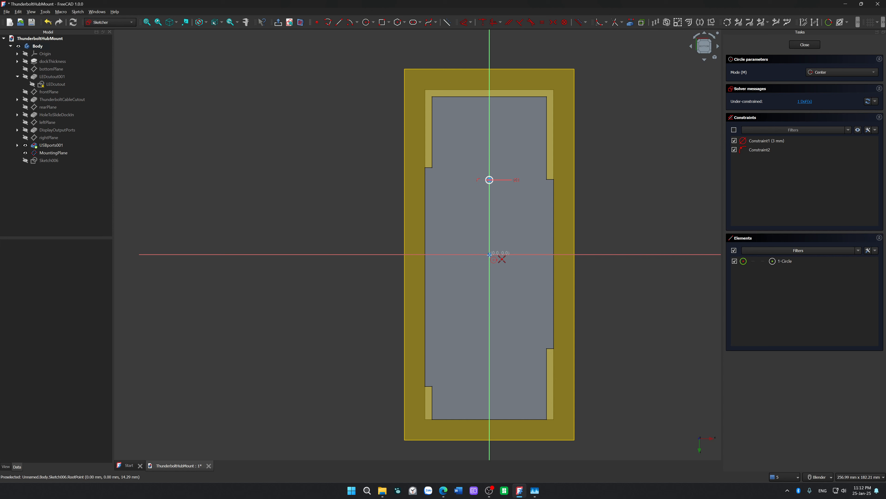
Draw a 3 mm diameter circle centred on the origin.
{"action": "left_click", "coordinate": [490, 254]}
{"action": "type", "text": "3"}
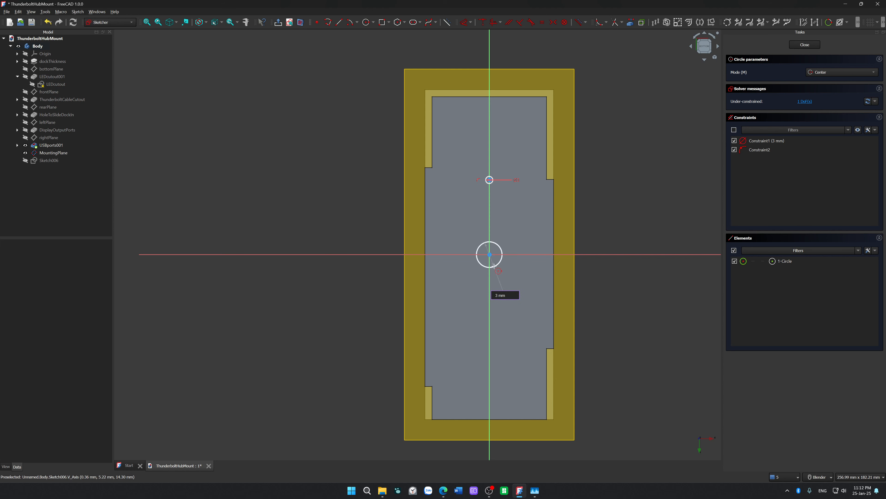
{"action": "key", "text": "Return"}
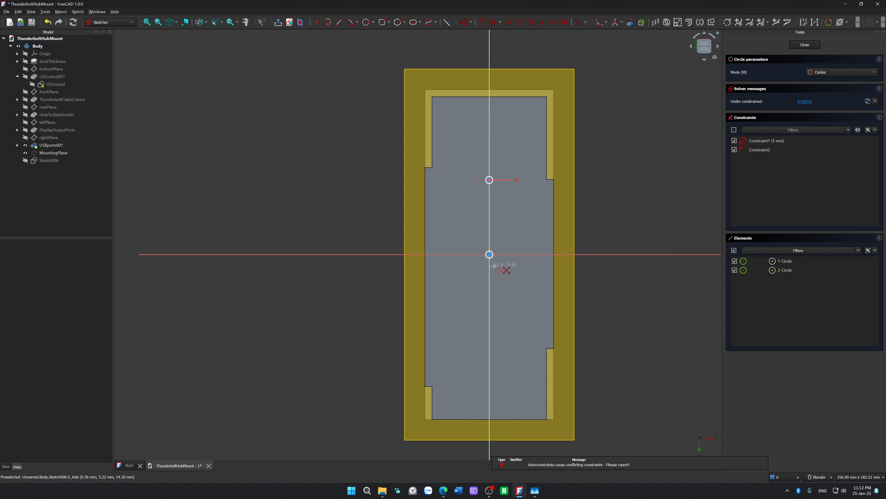
{"action": "left_click", "coordinate": [490, 334]}
{"action": "type", "text": "3"}
{"action": "key", "text": "Return"}
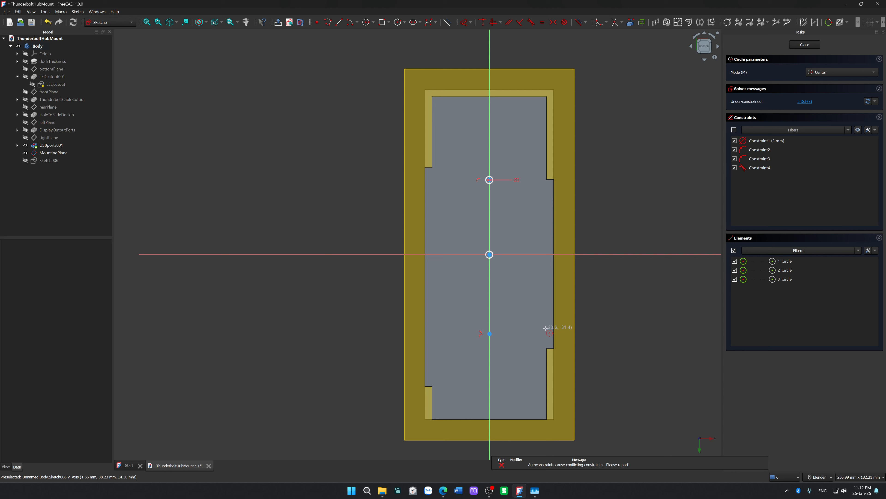
{"action": "key", "text": "ctrl+z"}
{"action": "key", "text": "ctrl+z"}
Draw a 3 mm diameter circle centred on the vertical axis, about 29 mm below the origin.
{"action": "left_click", "coordinate": [490, 321]}
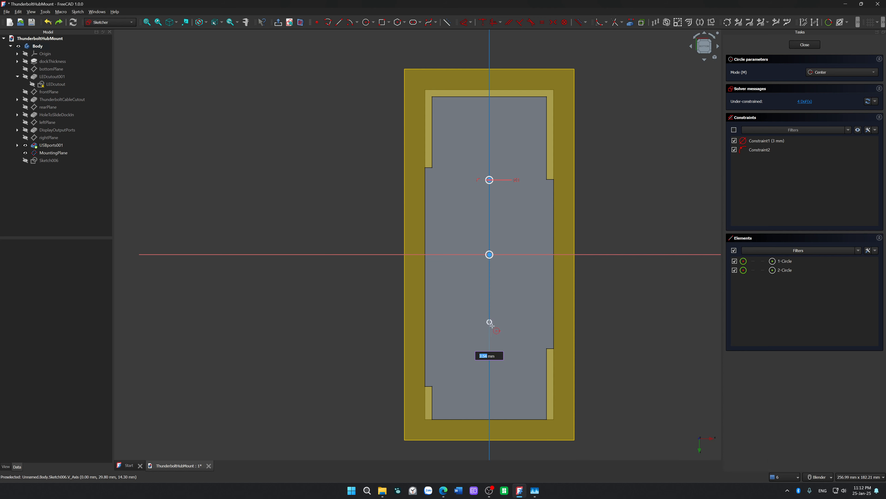
{"action": "type", "text": "3"}
{"action": "key", "text": "Return"}
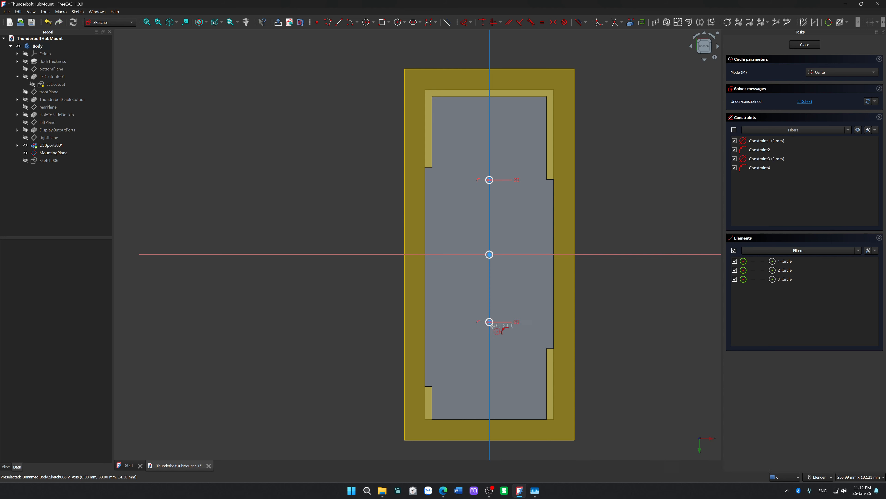
{"action": "key", "text": "Escape"}
Delete the unconstrained circle at the origin.
{"action": "scroll", "coordinate": [509, 235], "scroll_direction": "up", "scroll_amount": 5}
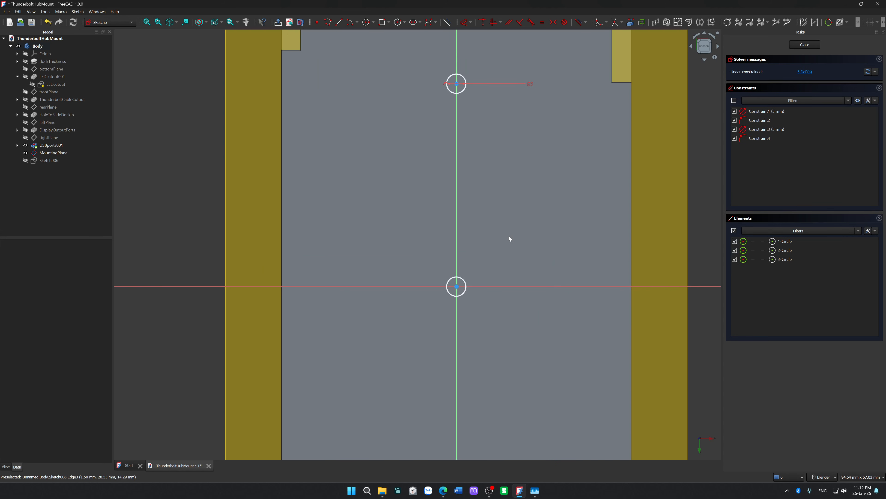
{"action": "scroll", "coordinate": [508, 236], "scroll_direction": "down", "scroll_amount": 1}
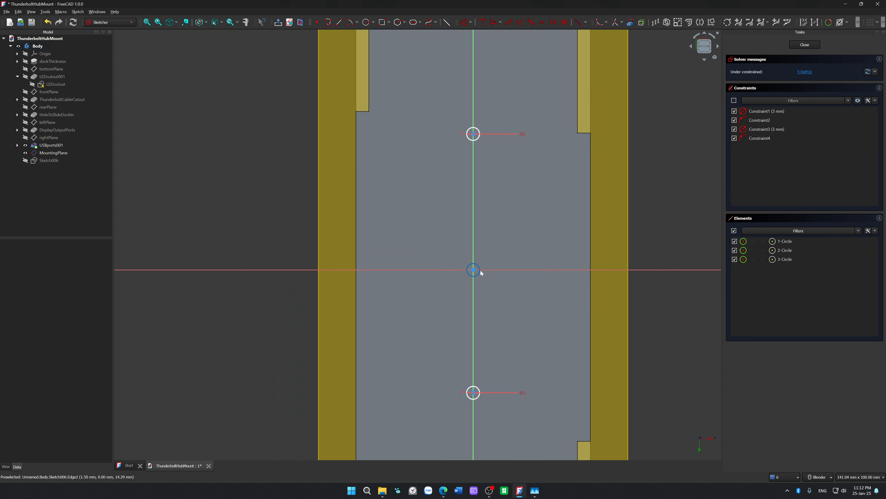
{"action": "scroll", "coordinate": [481, 271], "scroll_direction": "up", "scroll_amount": 4}
{"action": "left_click", "coordinate": [471, 281]}
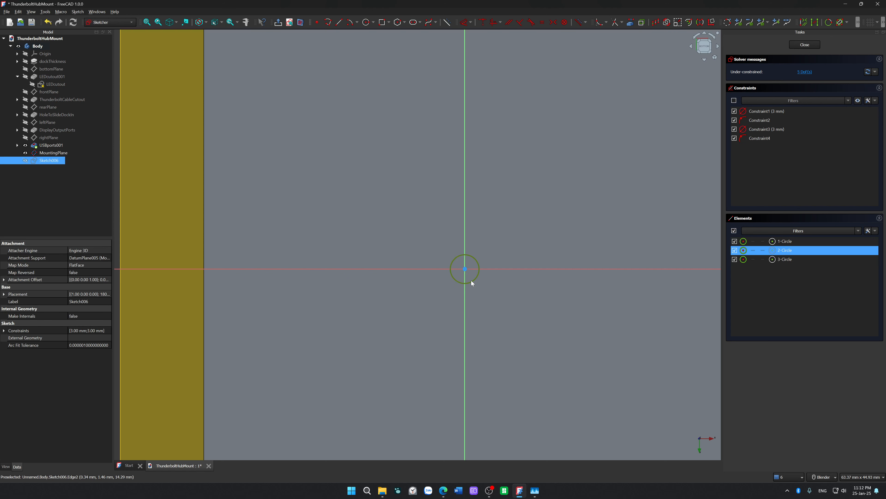
{"action": "key", "text": "Delete"}
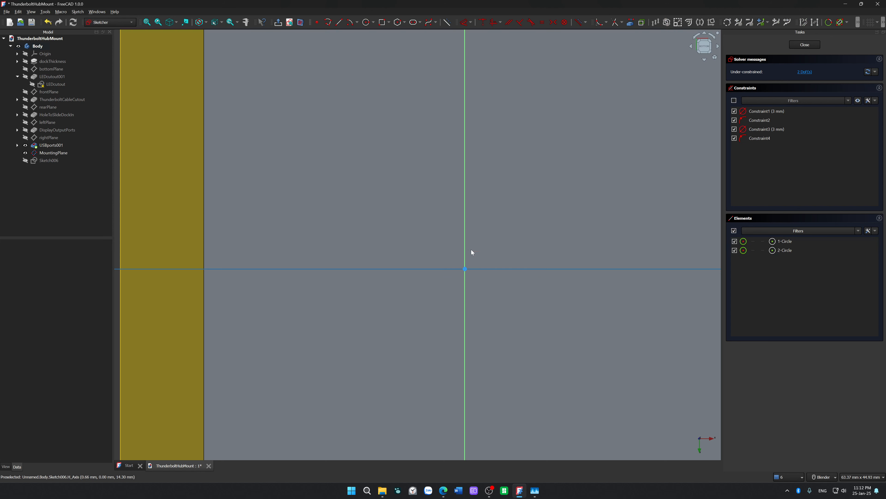
Redraw the middle circle with a 3 mm diameter, its centre coincident with the origin.
{"action": "left_click", "coordinate": [465, 267]}
{"action": "left_click", "coordinate": [473, 278]}
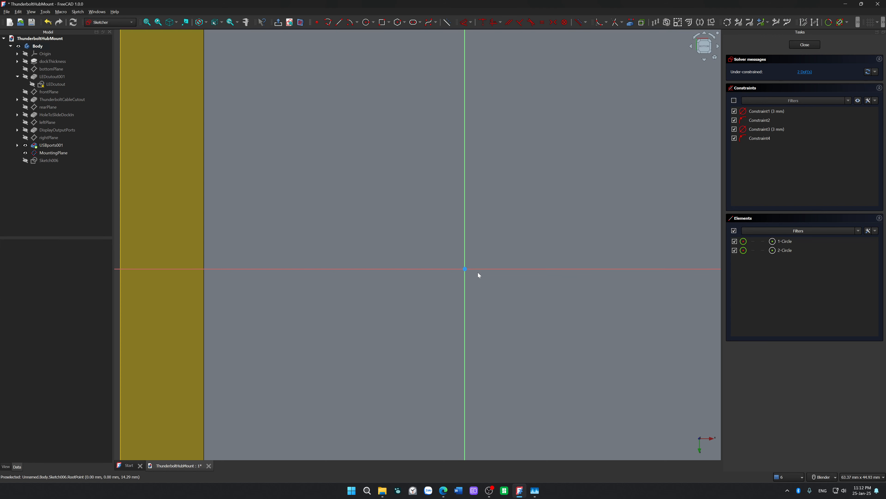
{"action": "left_click", "coordinate": [367, 21]}
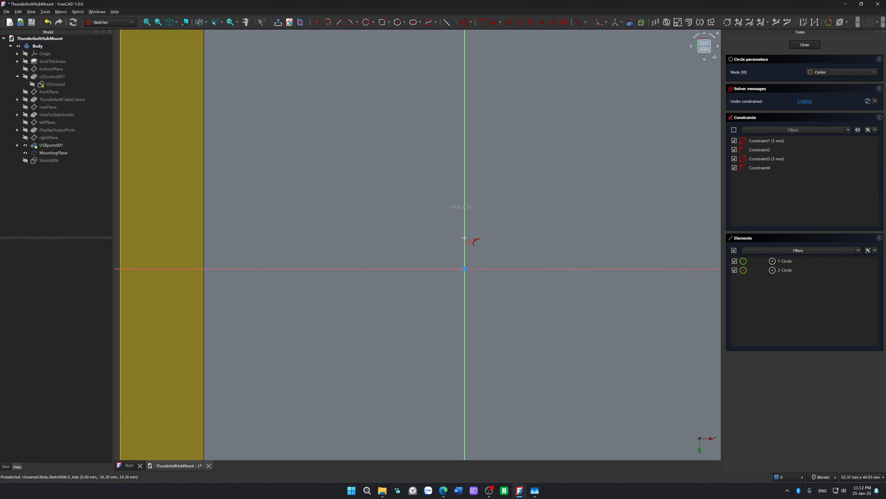
{"action": "left_click", "coordinate": [465, 269]}
{"action": "type", "text": "3"}
{"action": "key", "text": "Return"}
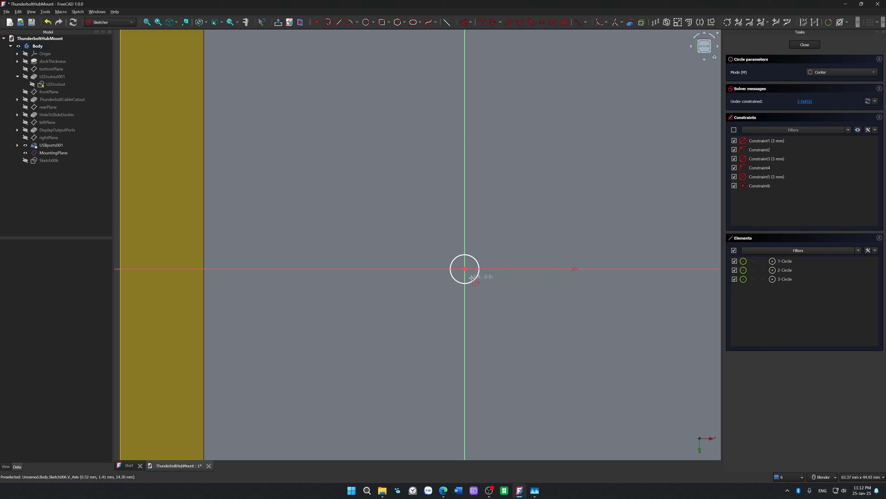
{"action": "key", "text": "Escape"}
Constrain the upper and lower circle centres symmetric about the middle circle's centre and move the pair slightly closer to the origin.
{"action": "scroll", "coordinate": [482, 275], "scroll_direction": "down", "scroll_amount": 5}
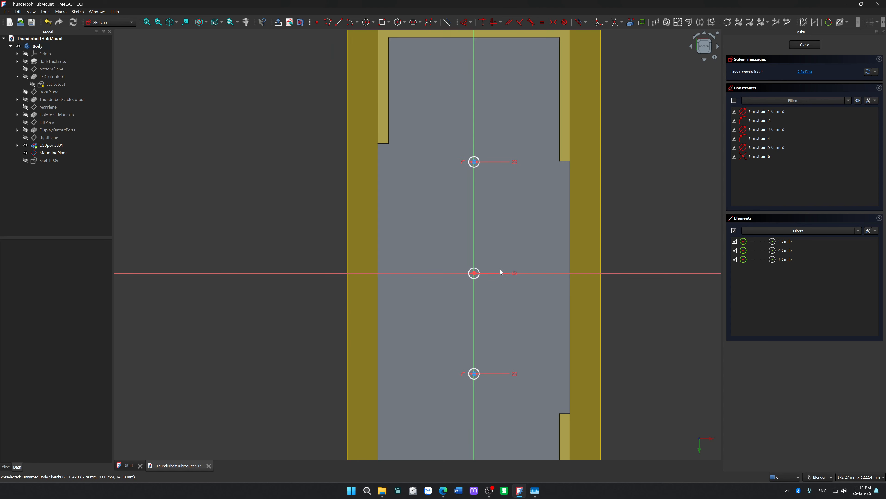
{"action": "left_click", "coordinate": [476, 367]}
{"action": "left_click", "coordinate": [477, 166]}
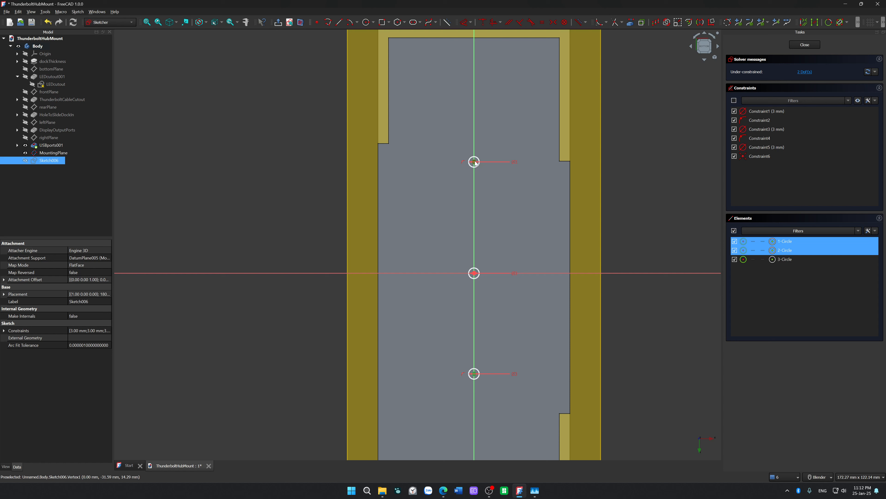
{"action": "left_click", "coordinate": [474, 274]}
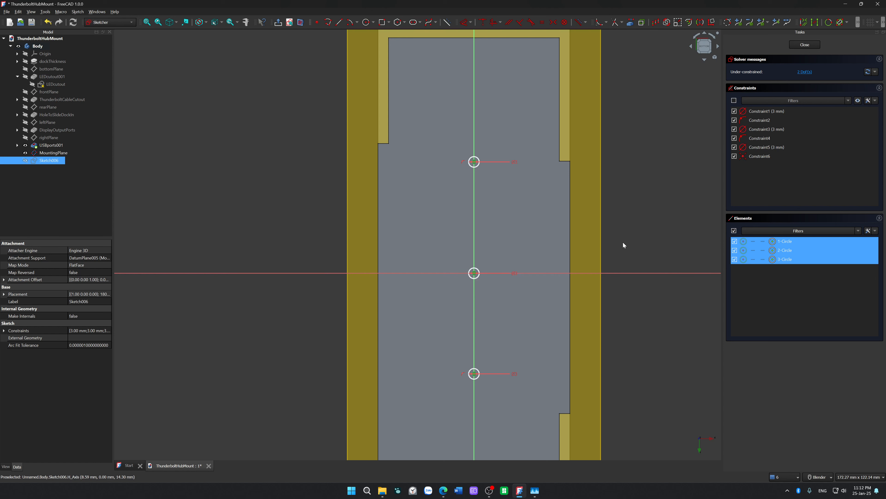
{"action": "key", "text": "s"}
{"action": "key", "text": "s"}
{"action": "scroll", "coordinate": [637, 229], "scroll_direction": "down", "scroll_amount": 2}
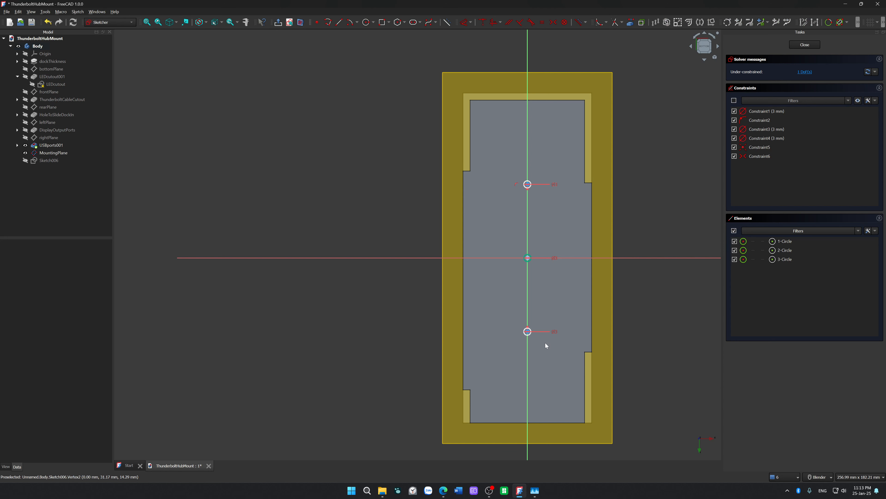
{"action": "mouse_move", "coordinate": [529, 335]}
{"action": "left_mouse_down"}
{"action": "mouse_move", "coordinate": [531, 370]}
{"action": "mouse_move", "coordinate": [542, 329]}
{"action": "left_mouse_up"}
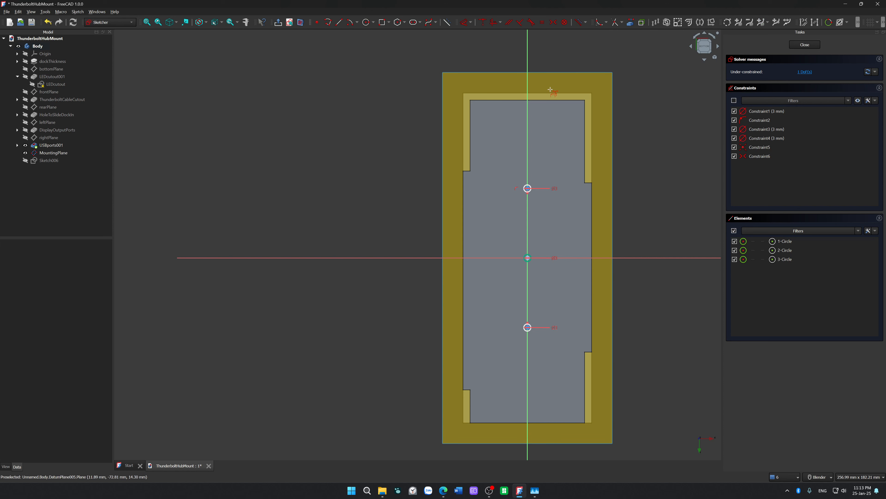
Hide MountingPlane and project the body's upper and lower outer edges into the sketch as external geometry.
{"action": "scroll", "coordinate": [544, 96], "scroll_direction": "up", "scroll_amount": 5}
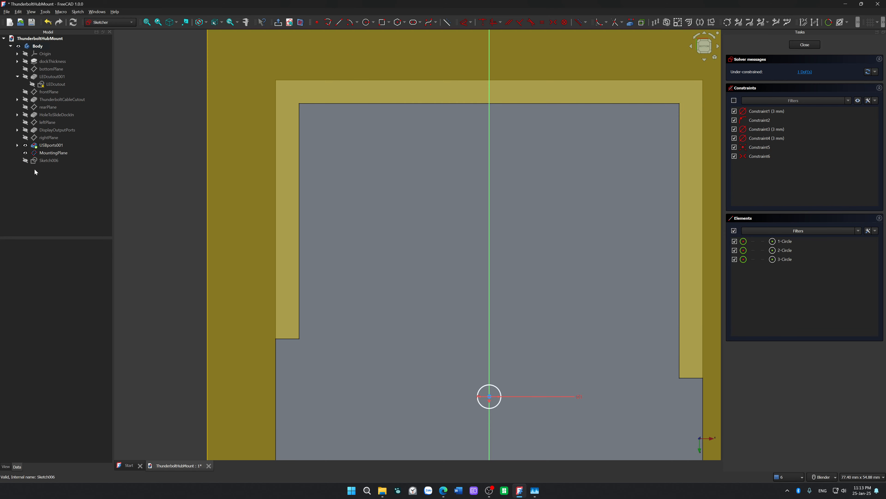
{"action": "left_click", "coordinate": [25, 153]}
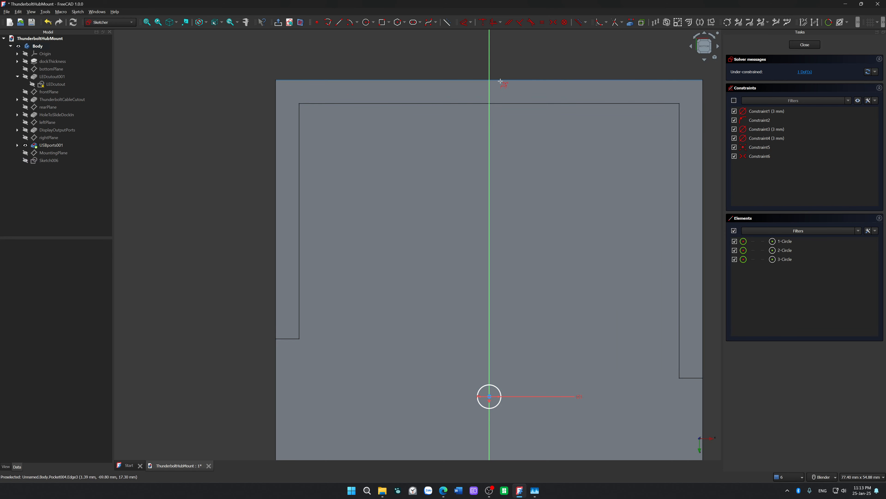
{"action": "left_click", "coordinate": [500, 81]}
{"action": "scroll", "coordinate": [514, 188], "scroll_direction": "down", "scroll_amount": 5}
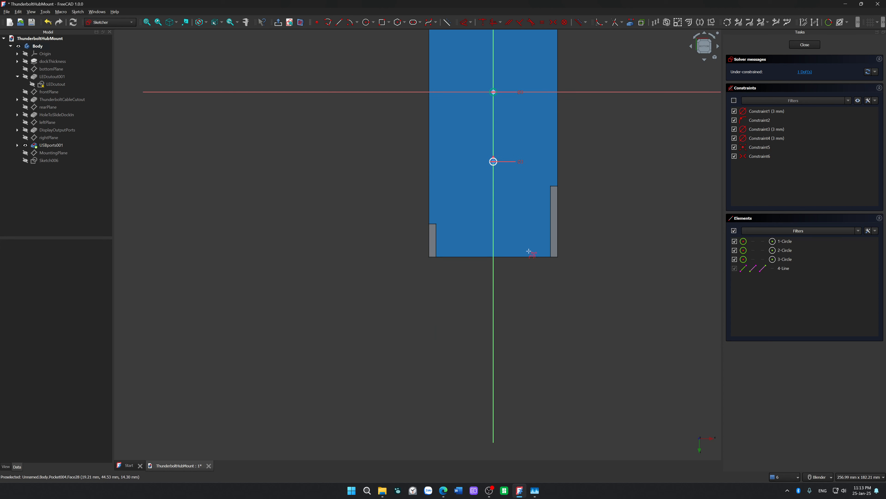
{"action": "scroll", "coordinate": [529, 251], "scroll_direction": "up", "scroll_amount": 5}
{"action": "left_click", "coordinate": [519, 176]}
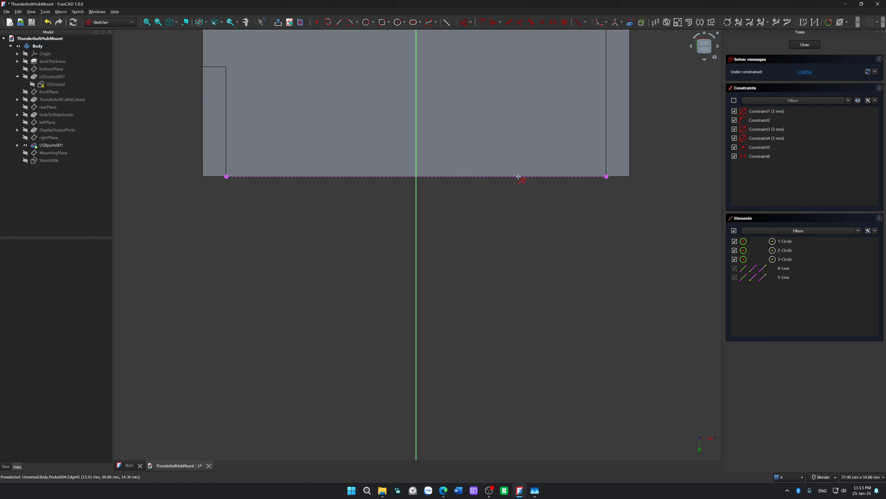
Move the upper circle up along the vertical axis to spread the symmetric outer circles farther apart.
{"action": "scroll", "coordinate": [518, 209], "scroll_direction": "down", "scroll_amount": 6}
{"action": "middle_click_drag", "start_coordinate": [603, 124], "coordinate": [558, 289], "text": "shift"}
{"action": "scroll", "coordinate": [526, 182], "scroll_direction": "up", "scroll_amount": 1}
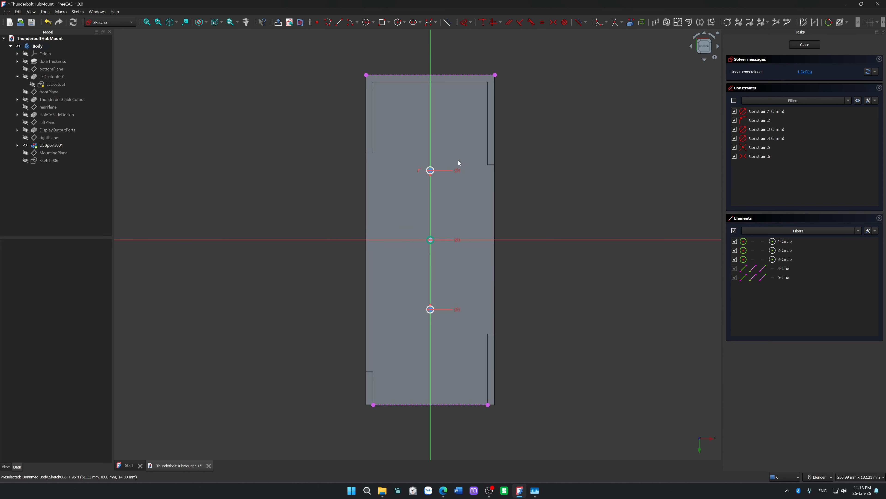
{"action": "left_click_drag", "start_coordinate": [431, 170], "coordinate": [432, 151]}
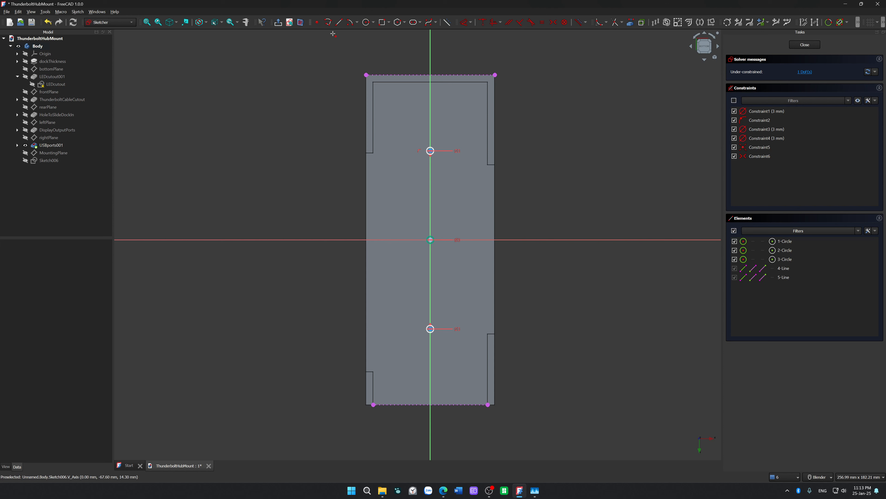
Place a sketch point at the midpoint of each projected edge, where it crosses the vertical axis.
{"action": "scroll", "coordinate": [422, 85], "scroll_direction": "up", "scroll_amount": 6}
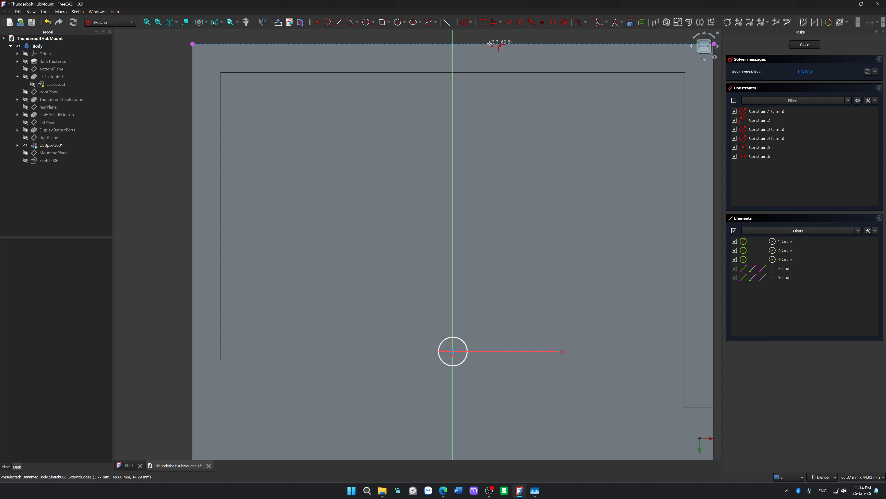
{"action": "left_click", "coordinate": [453, 43]}
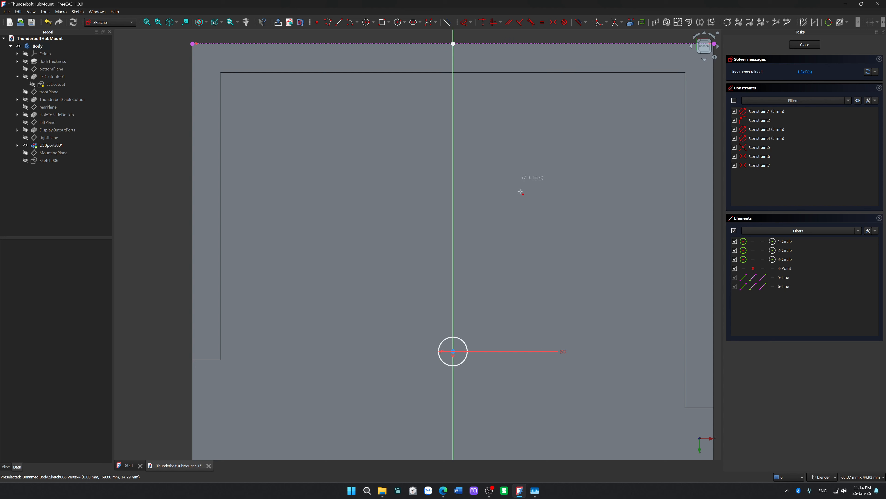
{"action": "scroll", "coordinate": [519, 192], "scroll_direction": "down", "scroll_amount": 5}
{"action": "middle_click_drag", "start_coordinate": [527, 261], "coordinate": [498, 106], "text": "shift"}
{"action": "scroll", "coordinate": [489, 416], "scroll_direction": "up", "scroll_amount": 6}
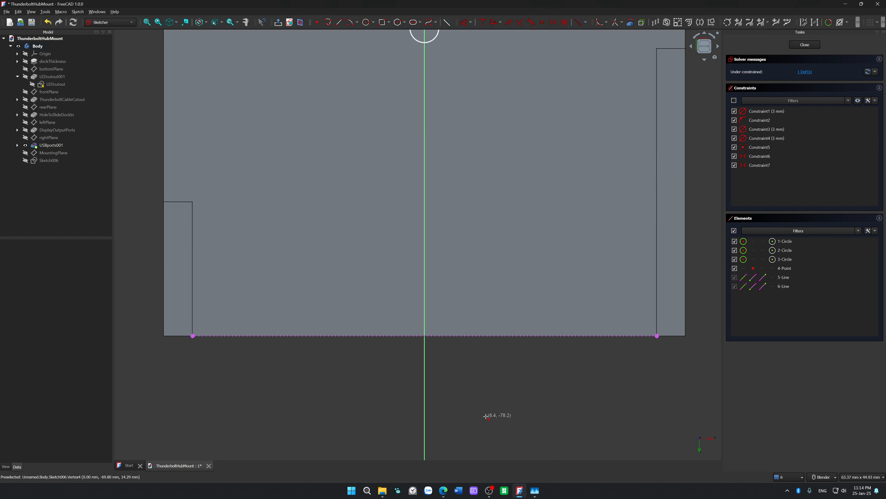
{"action": "left_click", "coordinate": [425, 336]}
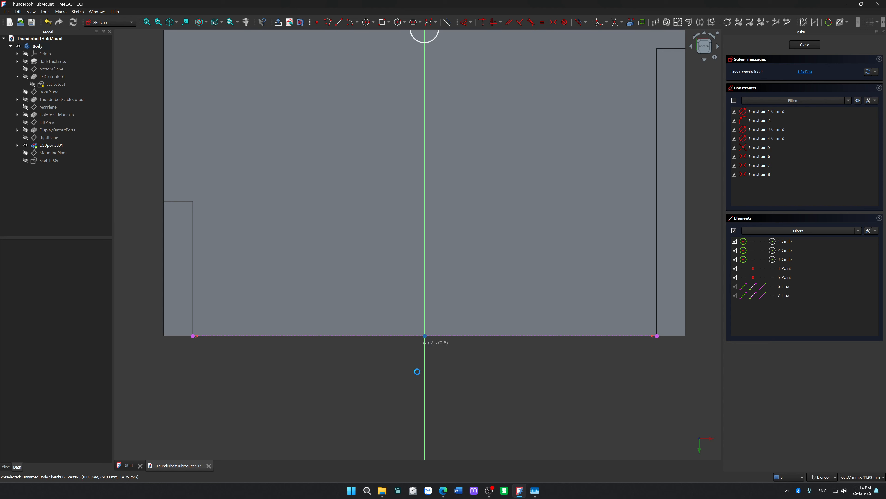
Constrain the lower circle's centre symmetric between the lower edge's midpoint and the middle circle's centre, and finish the sketch.
{"action": "scroll", "coordinate": [469, 355], "scroll_direction": "down", "scroll_amount": 6}
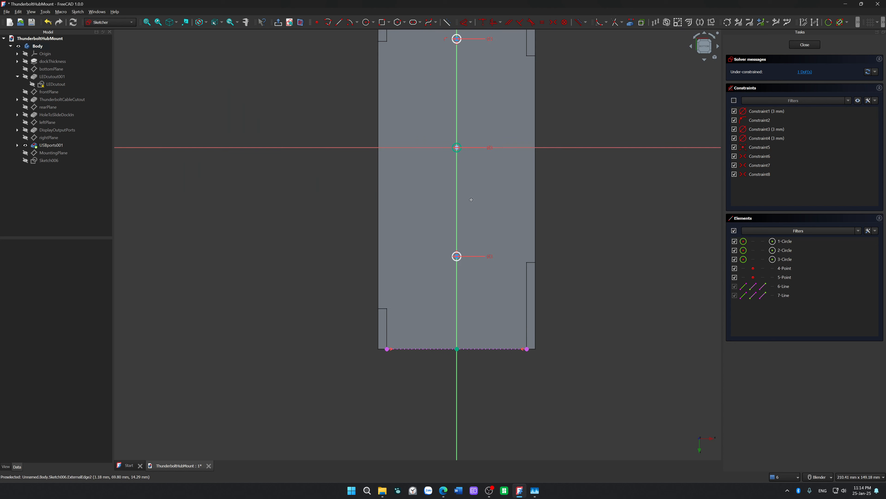
{"action": "middle_click_drag", "start_coordinate": [471, 198], "coordinate": [421, 447], "text": "shift"}
{"action": "scroll", "coordinate": [407, 242], "scroll_direction": "up", "scroll_amount": 6}
{"action": "scroll", "coordinate": [500, 289], "scroll_direction": "down", "scroll_amount": 6}
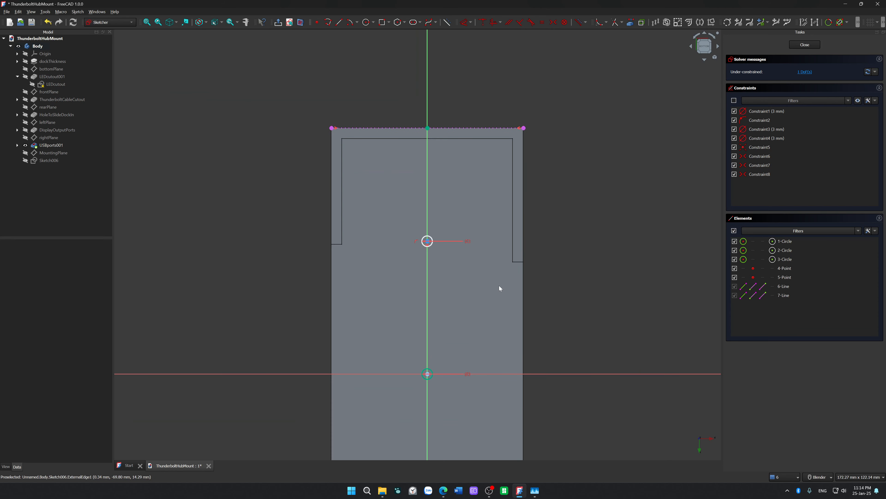
{"action": "middle_click_drag", "start_coordinate": [516, 341], "coordinate": [512, 212], "text": "shift"}
{"action": "scroll", "coordinate": [520, 287], "scroll_direction": "up", "scroll_amount": 4}
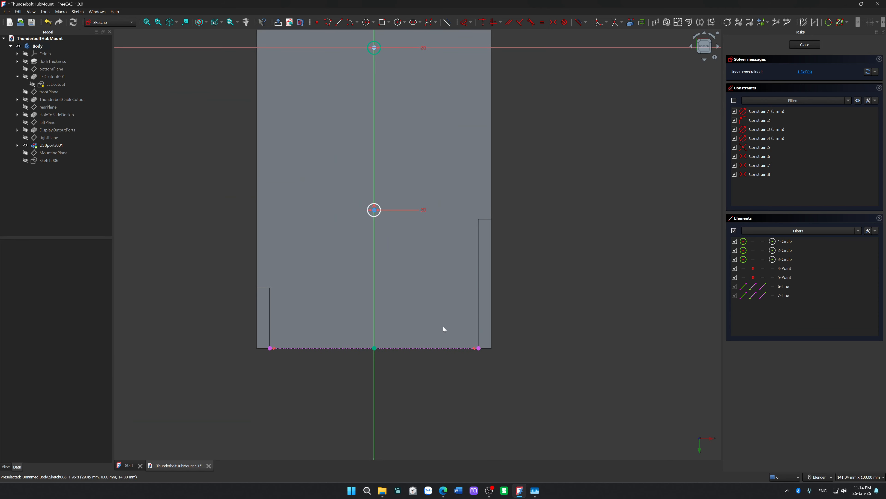
{"action": "left_click", "coordinate": [374, 348]}
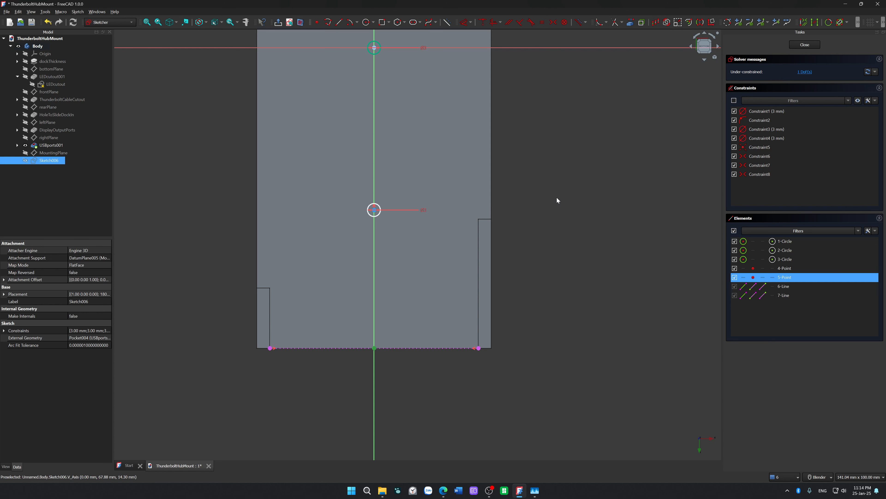
{"action": "left_click", "coordinate": [378, 52]}
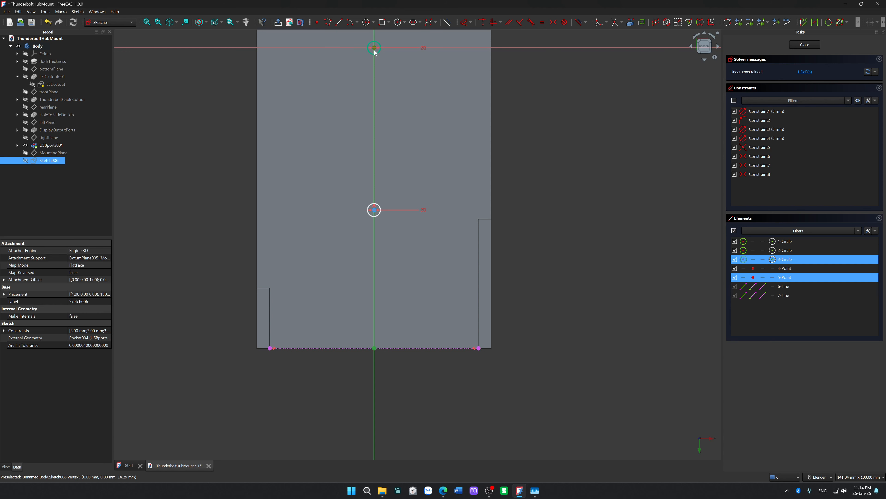
{"action": "left_click", "coordinate": [372, 211]}
{"action": "key", "text": "s"}
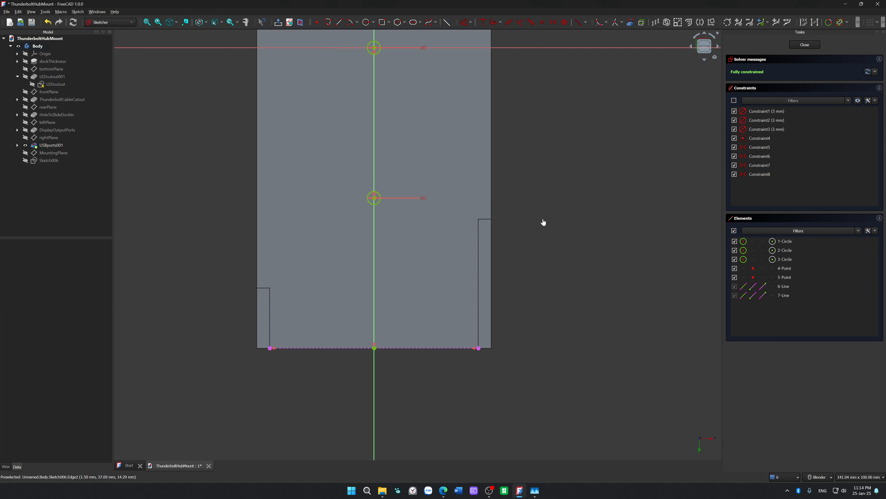
{"action": "middle_click_drag", "start_coordinate": [509, 179], "coordinate": [473, 380], "text": "shift"}
{"action": "scroll", "coordinate": [473, 380], "scroll_direction": "down", "scroll_amount": 3}
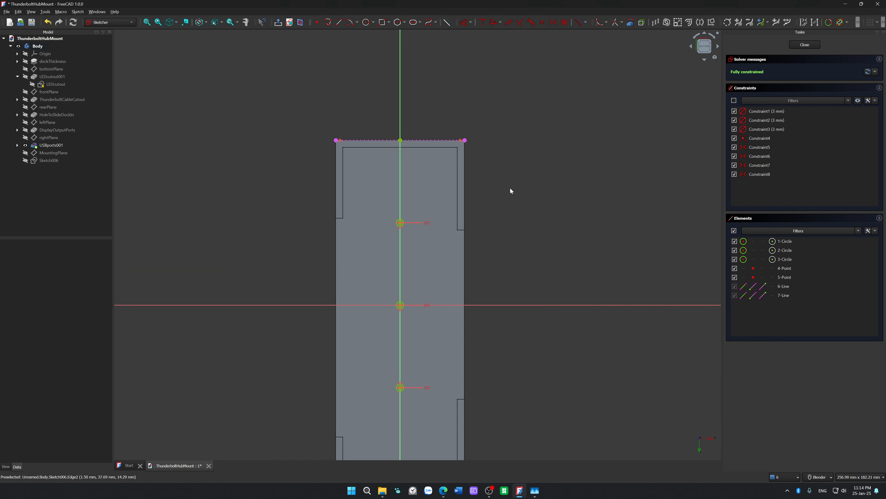
{"action": "scroll", "coordinate": [517, 200], "scroll_direction": "down", "scroll_amount": 3}
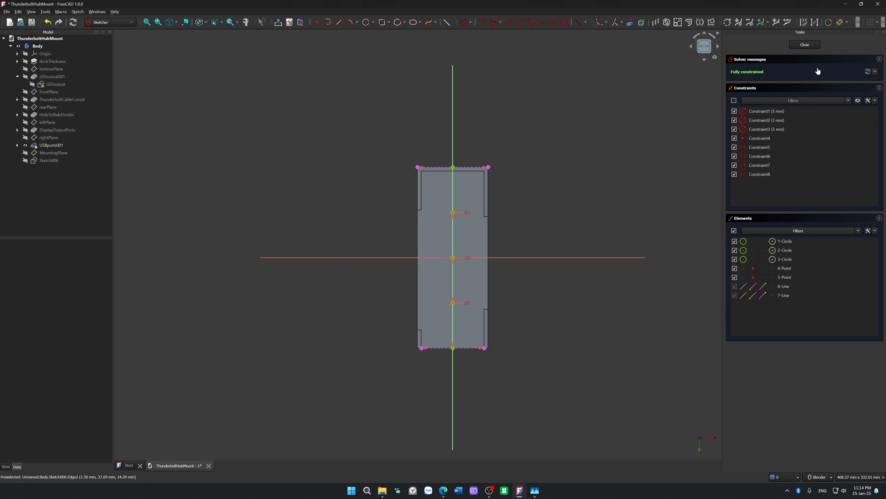
{"action": "left_click", "coordinate": [805, 45]}
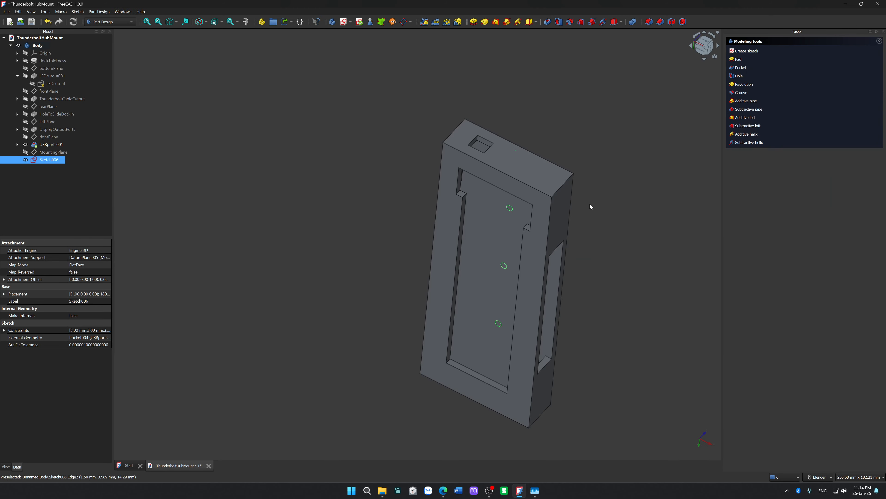
Reopen Sketch006, convert the points at the upper and lower edge midpoints to construction geometry, and close the sketch.
{"action": "middle_click_drag", "start_coordinate": [547, 230], "coordinate": [567, 192]}
{"action": "double_click", "coordinate": [53, 160]}
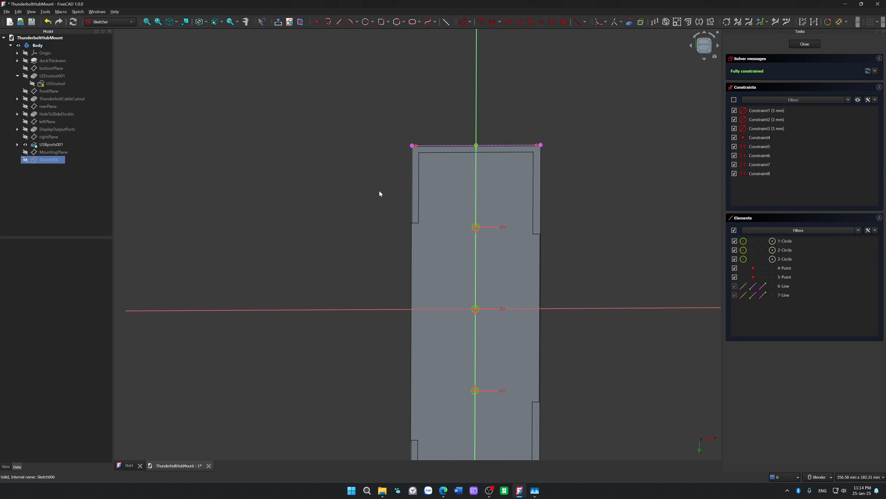
{"action": "left_click", "coordinate": [469, 132]}
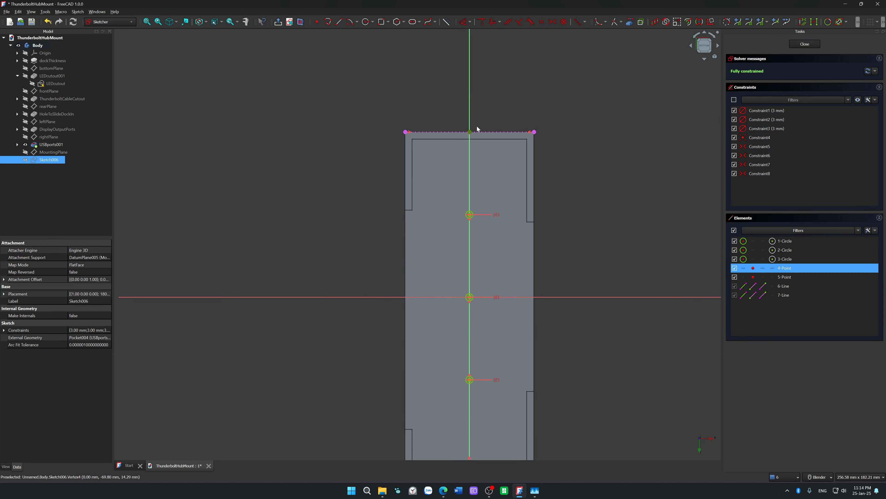
{"action": "left_click", "coordinate": [509, 102]}
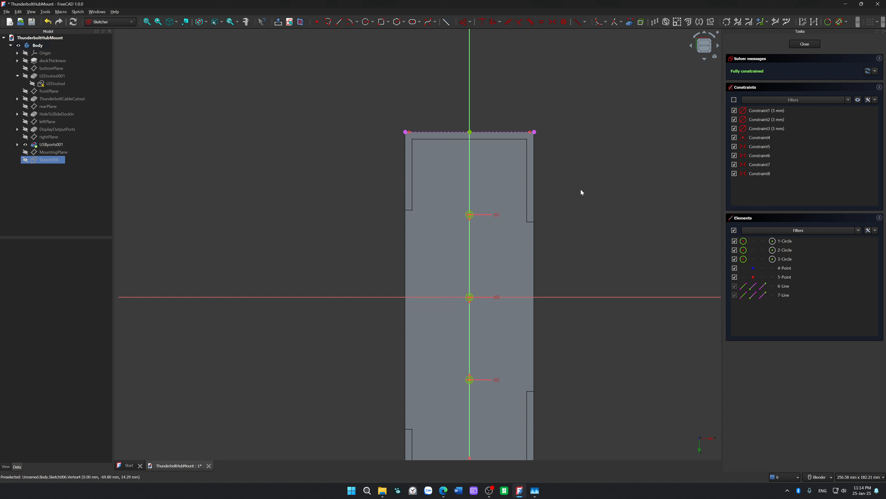
{"action": "middle_click_drag", "start_coordinate": [581, 190], "coordinate": [577, 88], "text": "shift"}
{"action": "scroll", "coordinate": [481, 327], "scroll_direction": "up", "scroll_amount": 5}
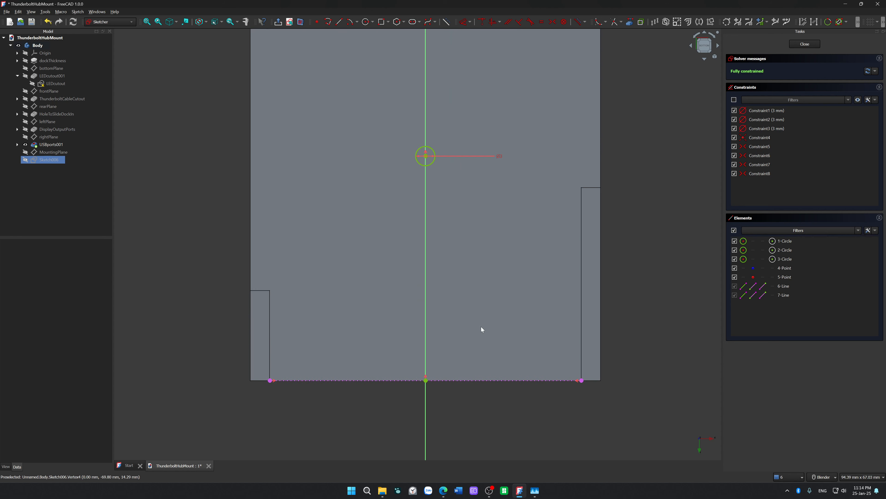
{"action": "left_click", "coordinate": [425, 380]}
{"action": "left_click", "coordinate": [463, 424]}
{"action": "left_click", "coordinate": [810, 44]}
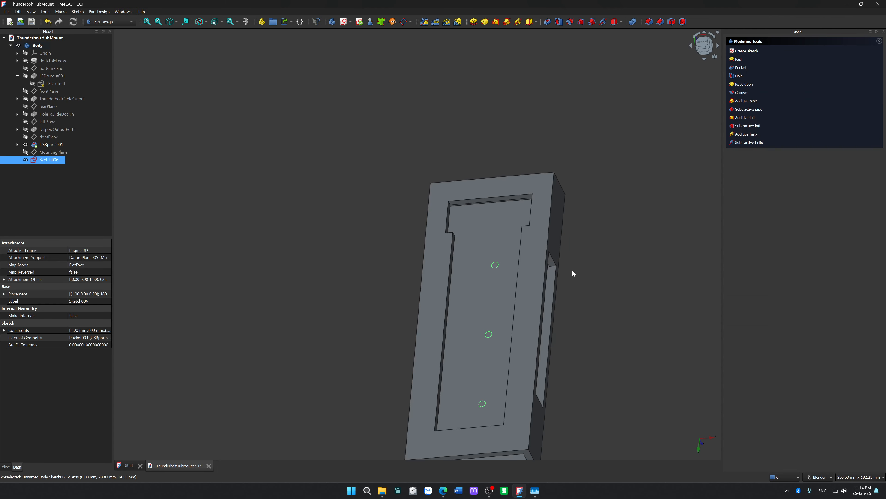
Rename Sketch006 as MountingHoles.
{"action": "middle_click_drag", "start_coordinate": [573, 273], "coordinate": [396, 278]}
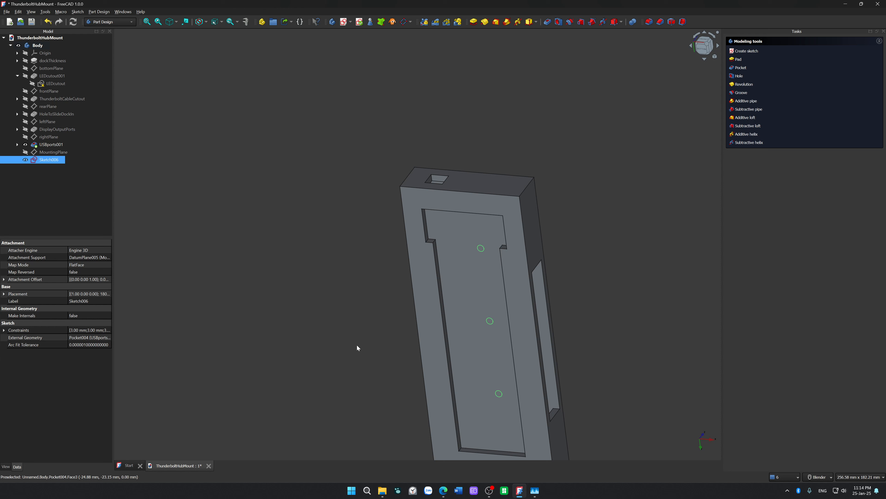
{"action": "middle_click_drag", "start_coordinate": [358, 348], "coordinate": [219, 290]}
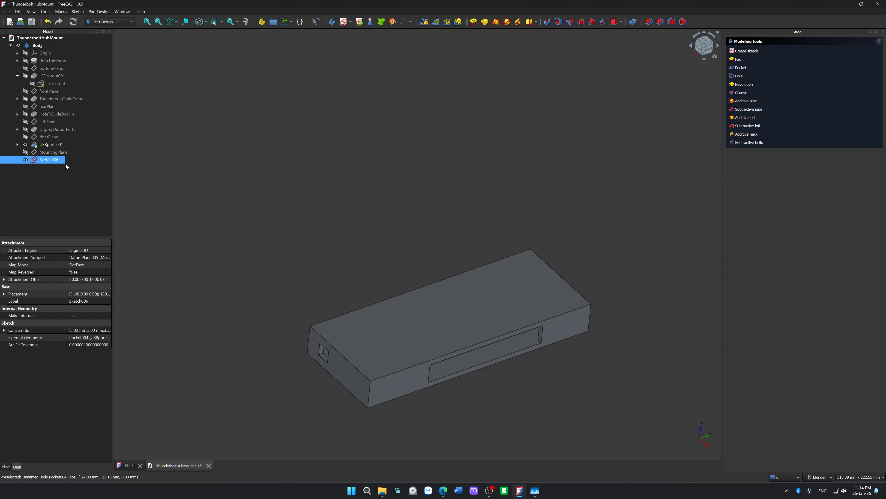
{"action": "left_click", "coordinate": [54, 161]}
{"action": "type", "text": "Mou"}
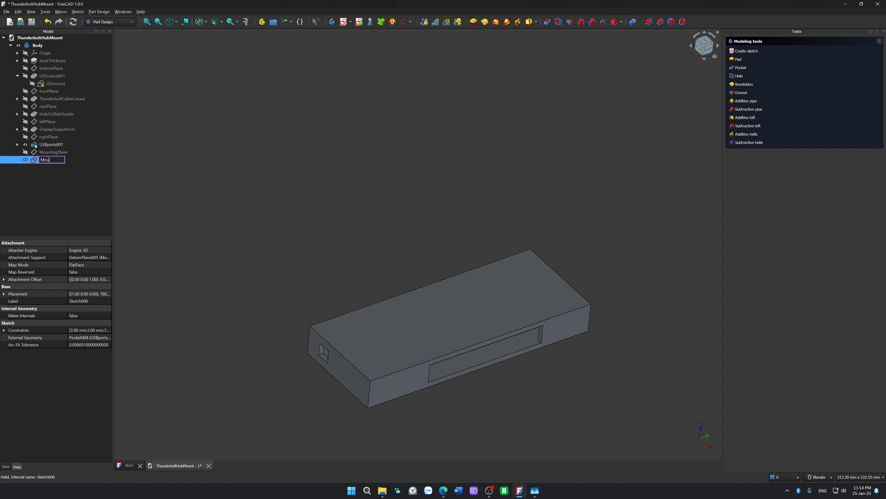
{"action": "type", "text": "ntingHoles"}
{"action": "key", "text": "Return"}
Create a Hole feature from the MountingHoles sketch.
{"action": "left_click", "coordinate": [559, 21]}
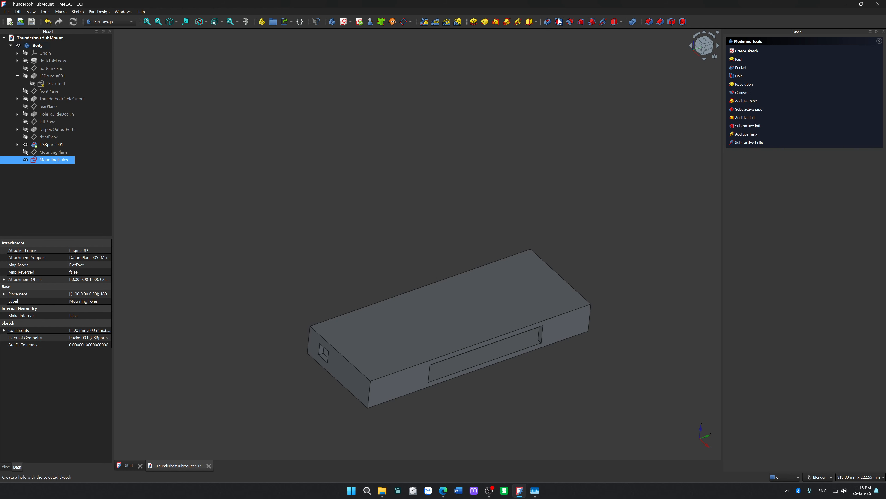
{"action": "middle_click_drag", "start_coordinate": [366, 217], "coordinate": [349, 250]}
{"action": "scroll", "coordinate": [402, 371], "scroll_direction": "up", "scroll_amount": 5}
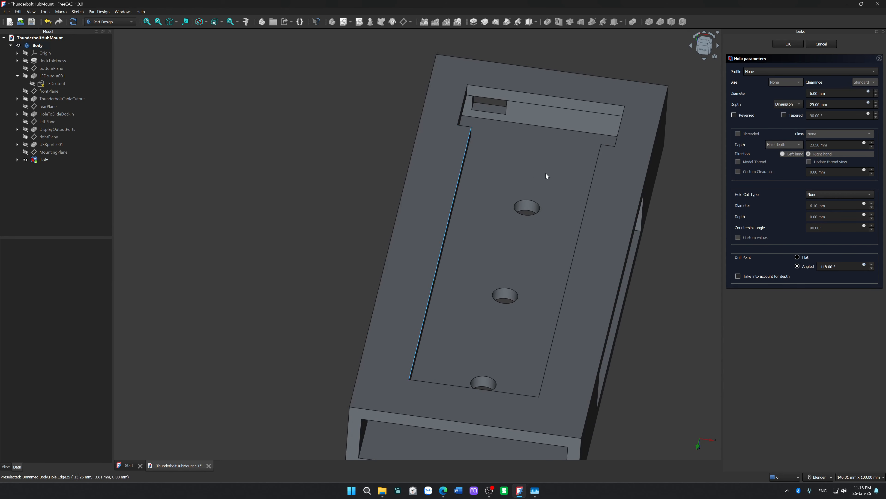
Try the ISO metric fine profile for the holes and look through its thread sizes.
{"action": "left_click", "coordinate": [832, 72]}
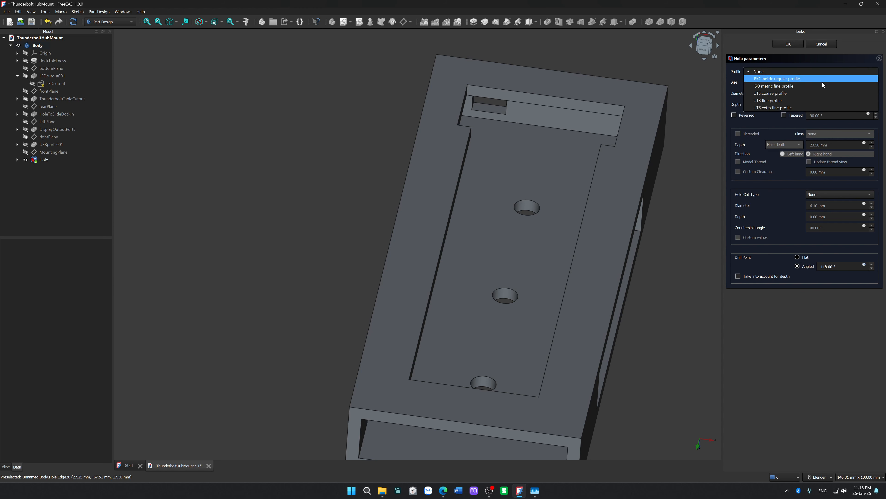
{"action": "left_click", "coordinate": [816, 89]}
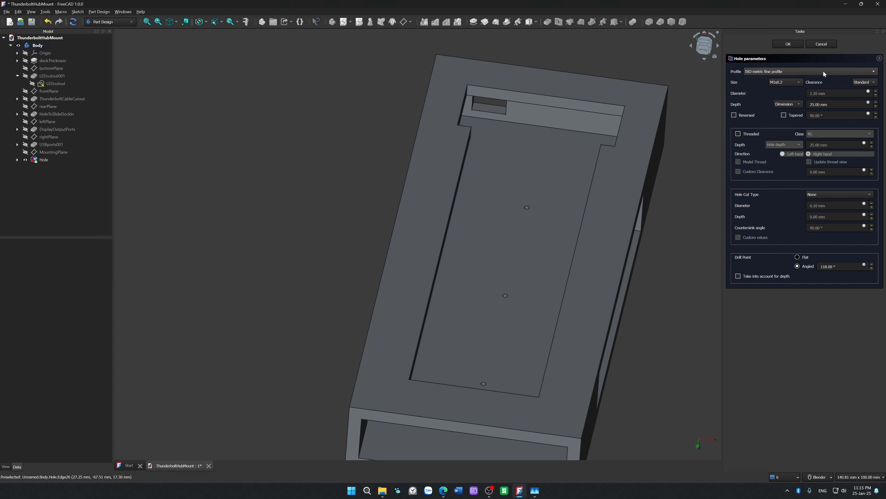
{"action": "left_click", "coordinate": [793, 82]}
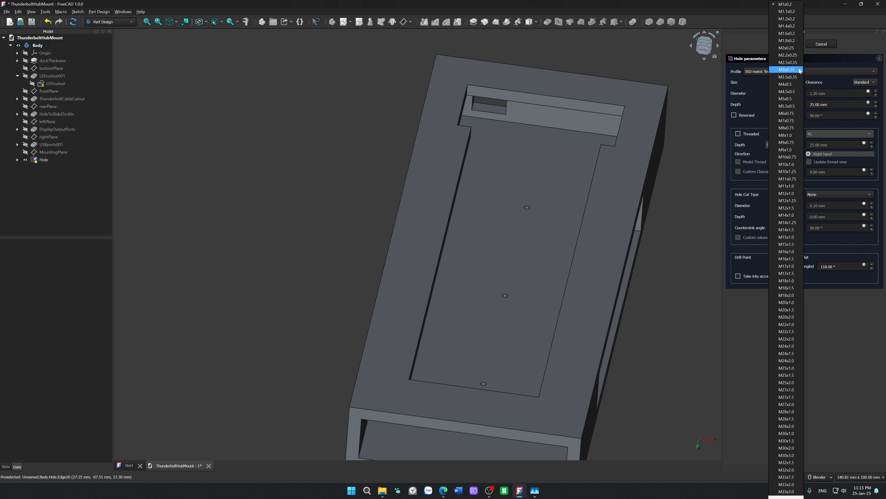
{"action": "left_click", "coordinate": [850, 44]}
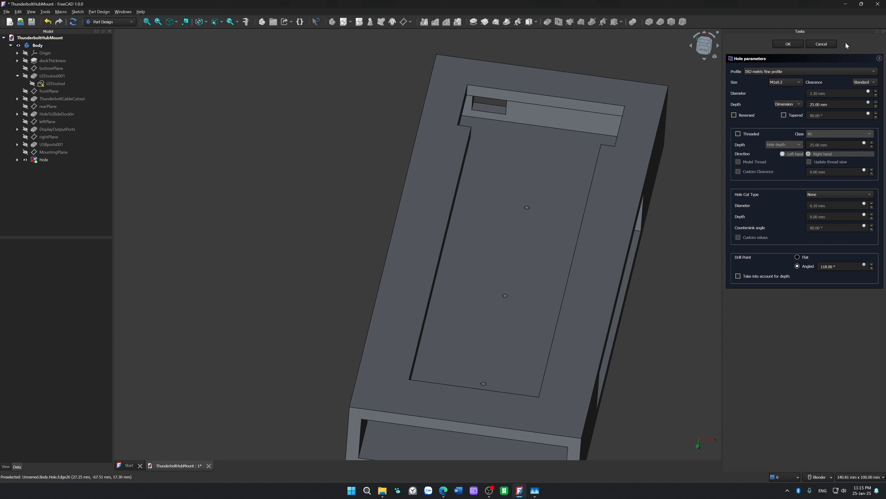
Set the hole profile to ISO metric regular and the size to M3.
{"action": "left_click", "coordinate": [842, 71]}
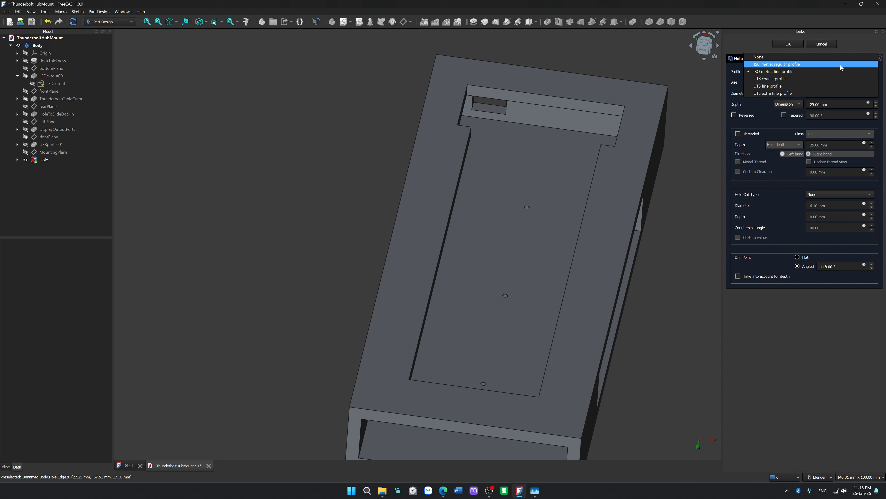
{"action": "left_click", "coordinate": [841, 65]}
{"action": "left_click", "coordinate": [800, 81]}
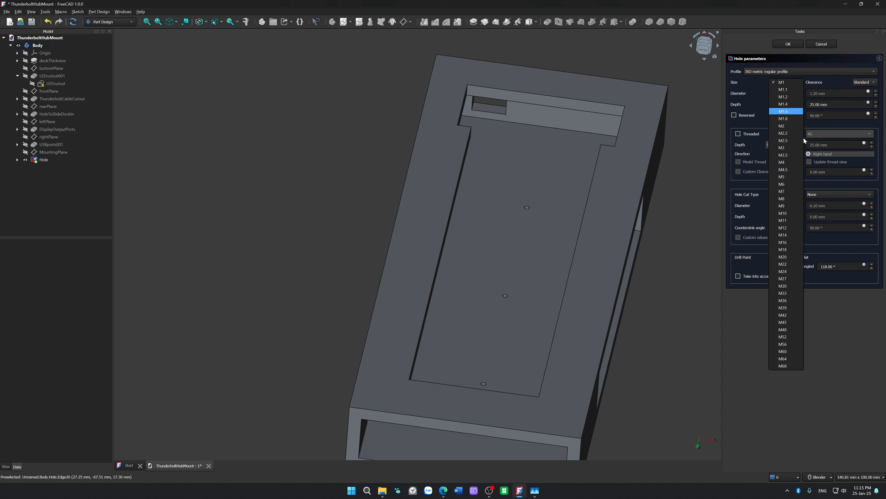
{"action": "left_click", "coordinate": [799, 148]}
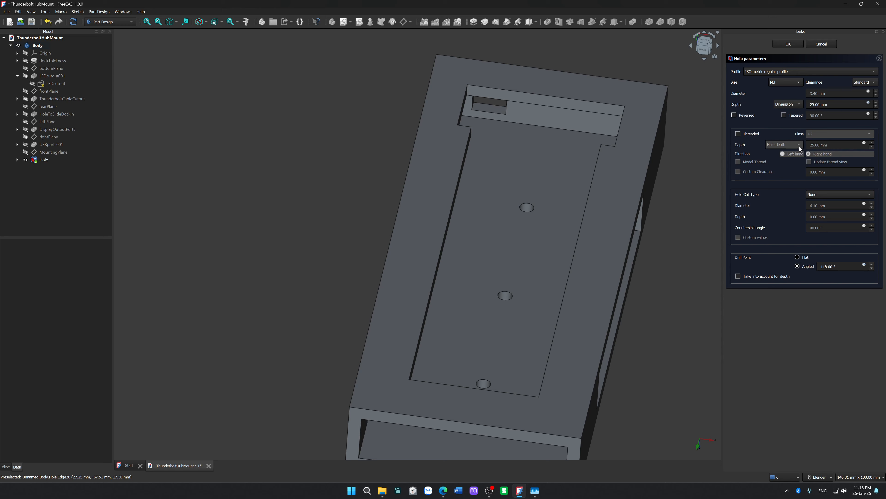
Set the hole cut type of the three mounting holes to Countersink.
{"action": "middle_click_drag", "start_coordinate": [666, 323], "coordinate": [493, 362]}
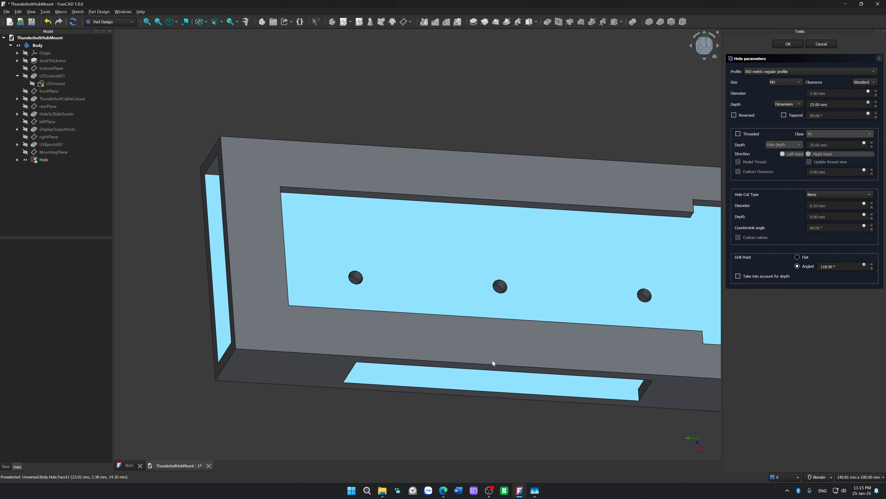
{"action": "middle_click_drag", "start_coordinate": [288, 300], "coordinate": [222, 314]}
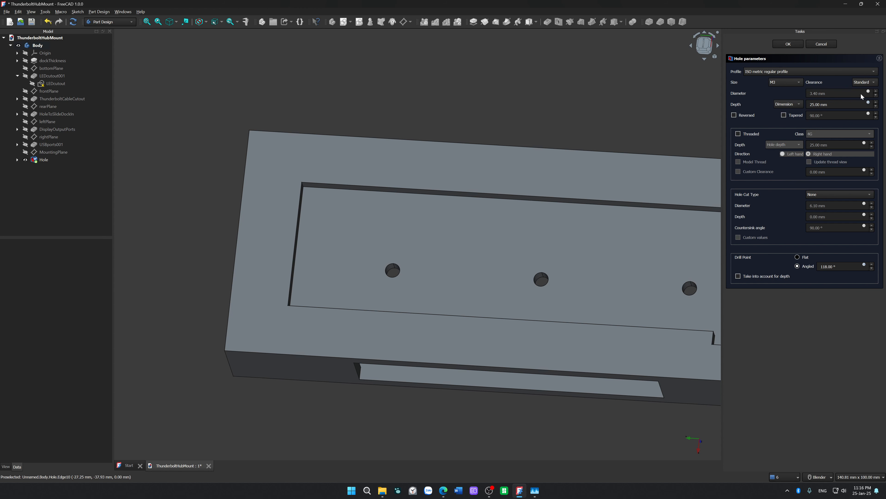
{"action": "left_click", "coordinate": [789, 106]}
{"action": "left_click", "coordinate": [831, 198]}
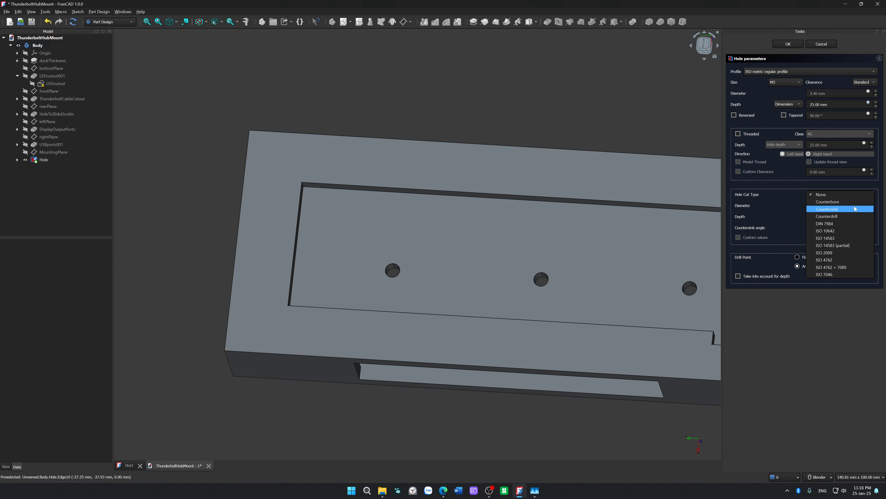
{"action": "key", "text": "Escape"}
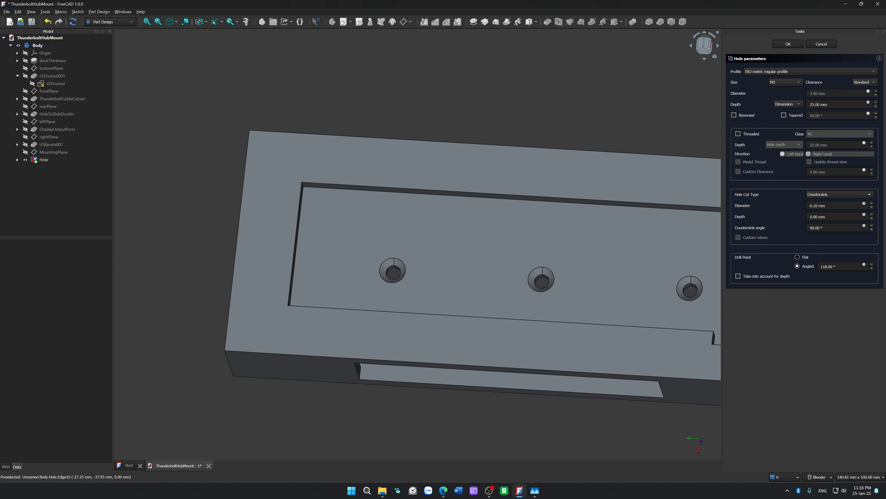
Try the ISO metric fine profile at size M3x0.35 for the countersunk holes, and switch back to ISO metric regular.
{"action": "left_click", "coordinate": [839, 72]}
{"action": "left_click", "coordinate": [809, 78]}
{"action": "left_click", "coordinate": [791, 82]}
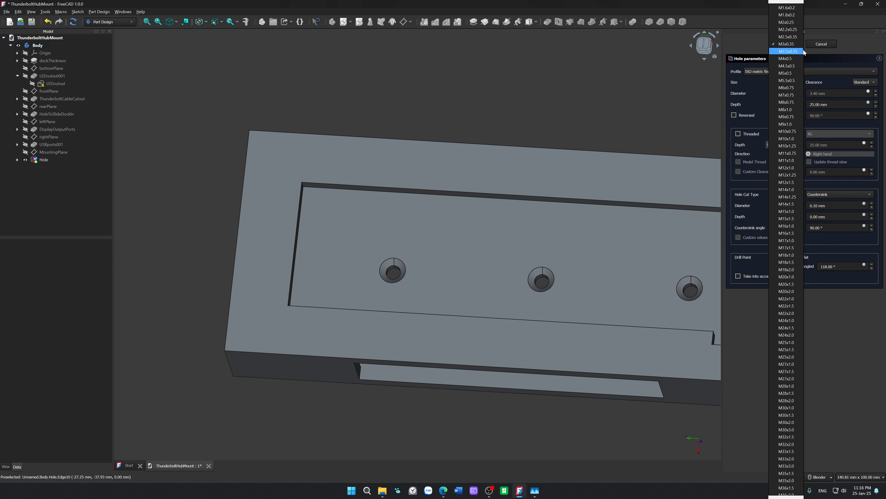
{"action": "left_click", "coordinate": [796, 45]}
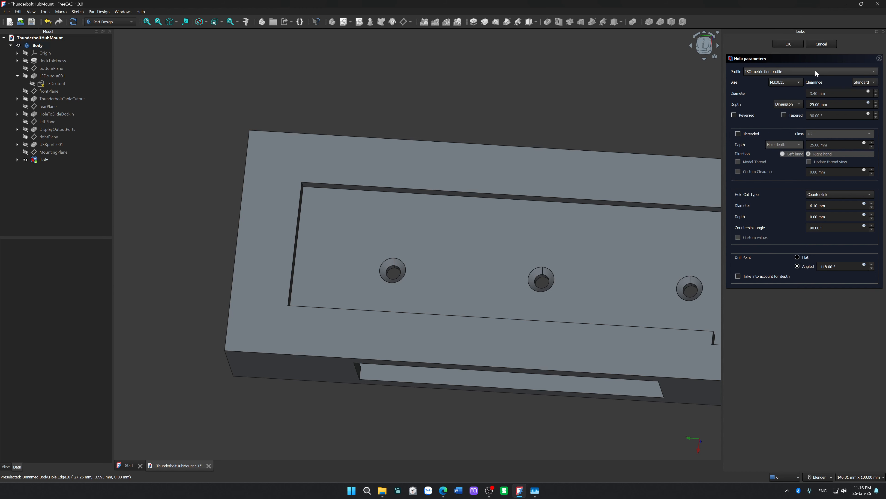
{"action": "left_click", "coordinate": [826, 206]}
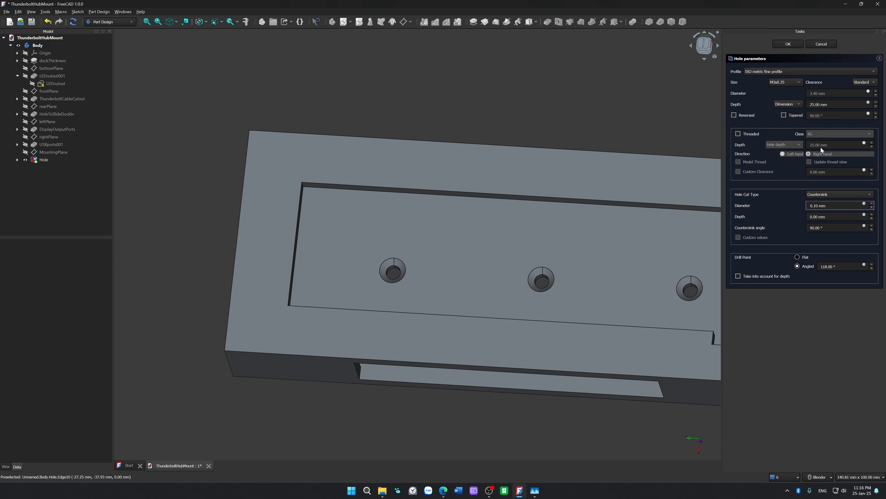
{"action": "left_click", "coordinate": [803, 73]}
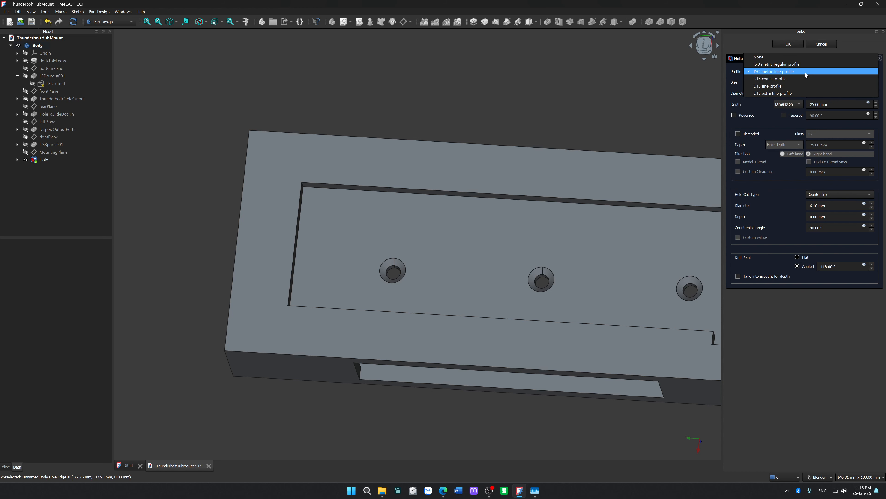
{"action": "left_click", "coordinate": [812, 64]}
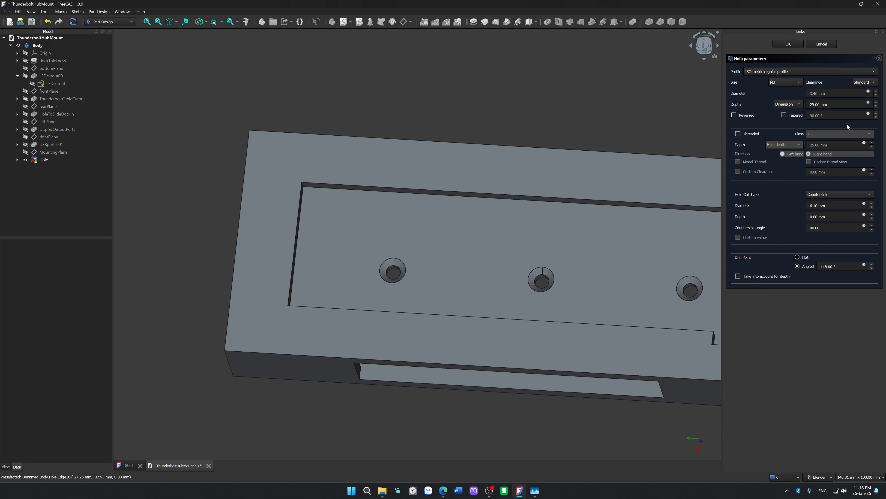
Set the countersink depth of the mounting holes to 2 mm and accept the hole parameters.
{"action": "left_click", "coordinate": [826, 228]}
{"action": "left_click", "coordinate": [826, 216]}
{"action": "key", "text": "Return"}
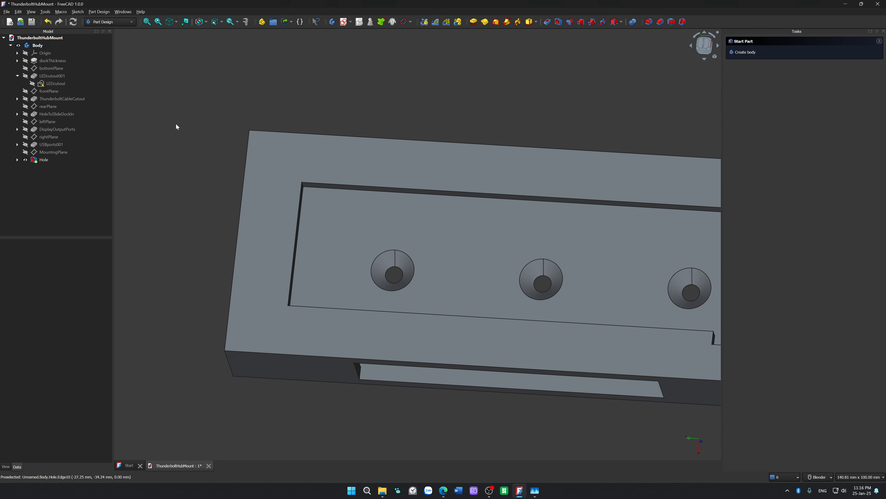
Reopen the Hole feature and set its countersink diameter to 5.3 mm.
{"action": "left_click", "coordinate": [43, 161]}
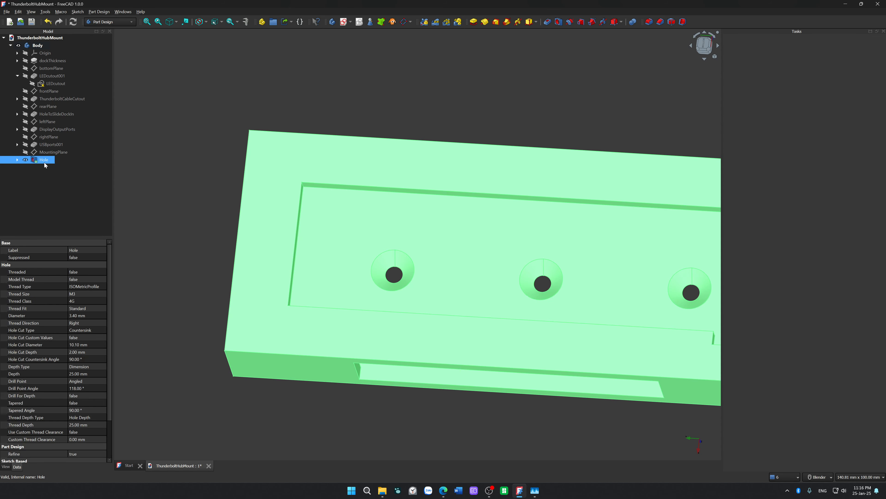
{"action": "double_click", "coordinate": [44, 161]}
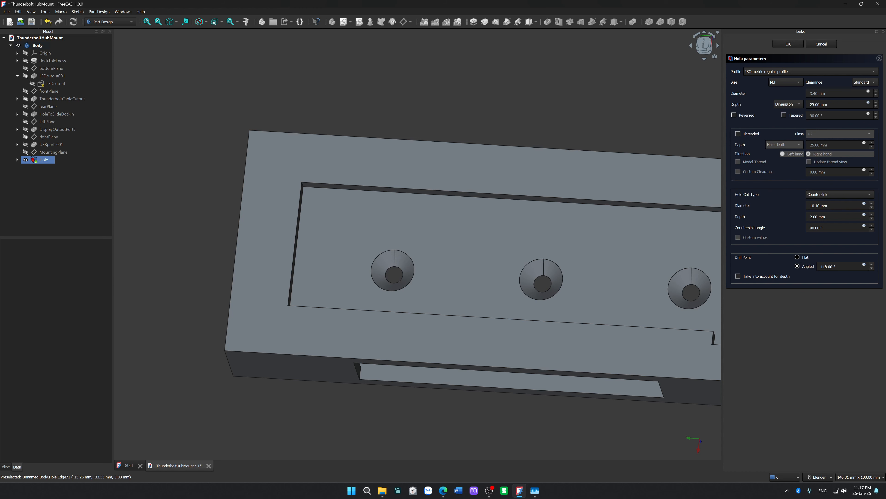
{"action": "left_click", "coordinate": [827, 205]}
{"action": "key", "text": "BackSpace"}
{"action": "key", "text": "BackSpace"}
{"action": "key", "text": "BackSpace"}
{"action": "key", "text": "Return"}
{"action": "scroll", "coordinate": [181, 174], "scroll_direction": "down", "scroll_amount": 1}
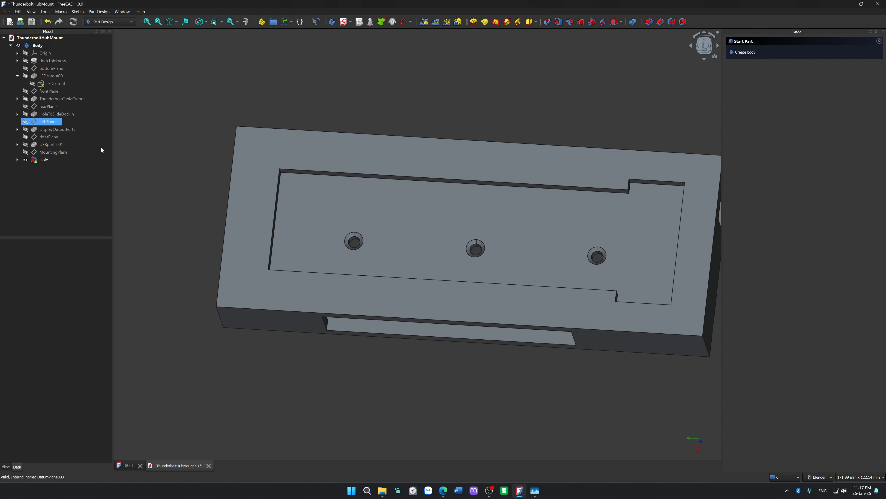
Review the countersink diameter and depth in the Hole feature's parameters, close the screenshot image viewer, and accept the parameters.
{"action": "double_click", "coordinate": [44, 159]}
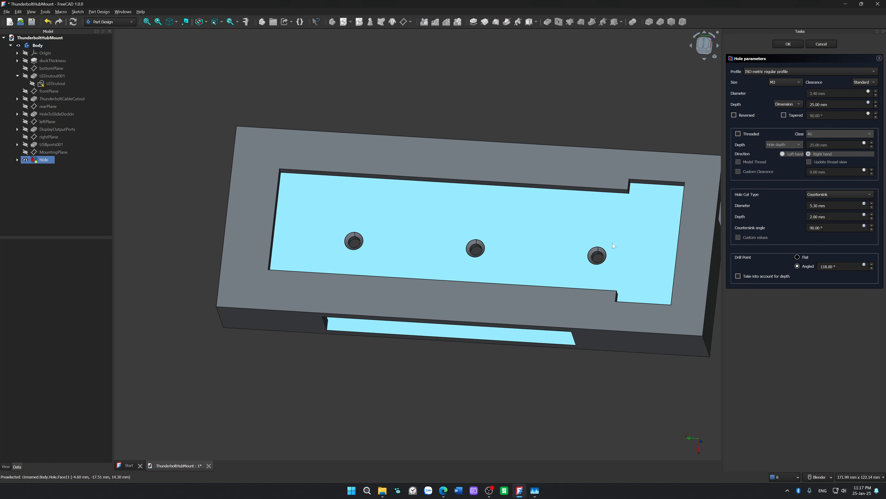
{"action": "left_click", "coordinate": [825, 206]}
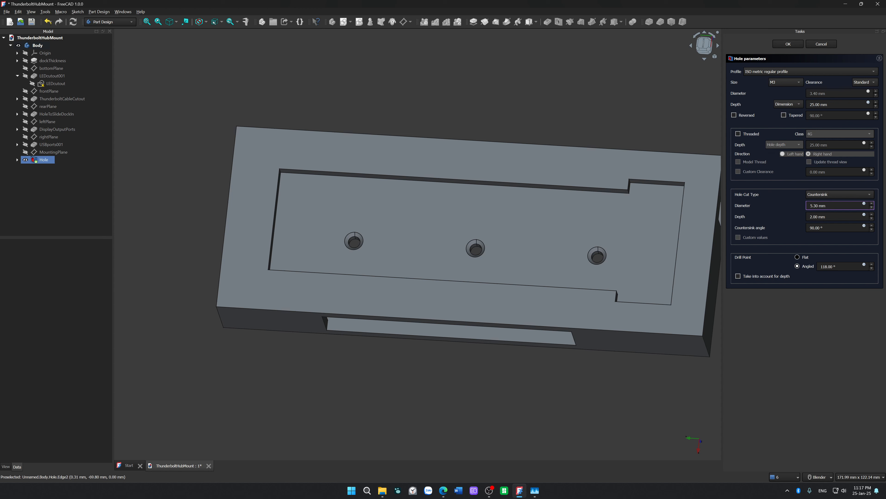
{"action": "left_click", "coordinate": [826, 217]}
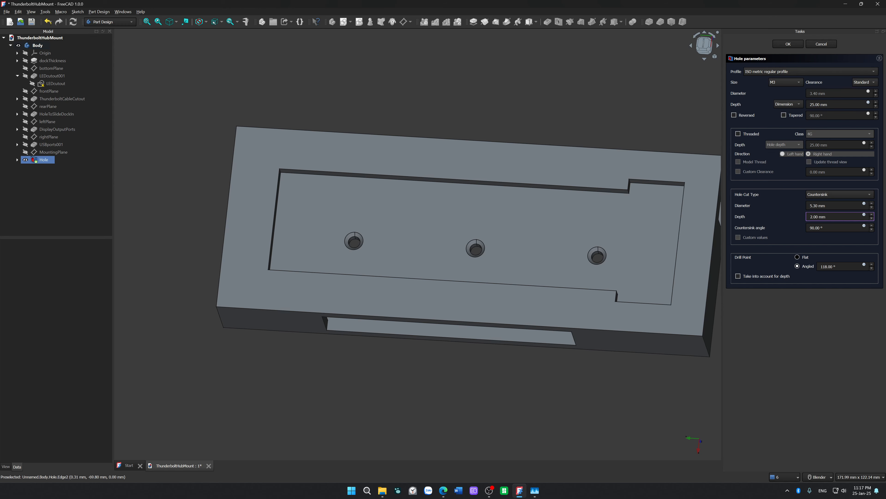
{"action": "key", "text": "super+shift+s"}
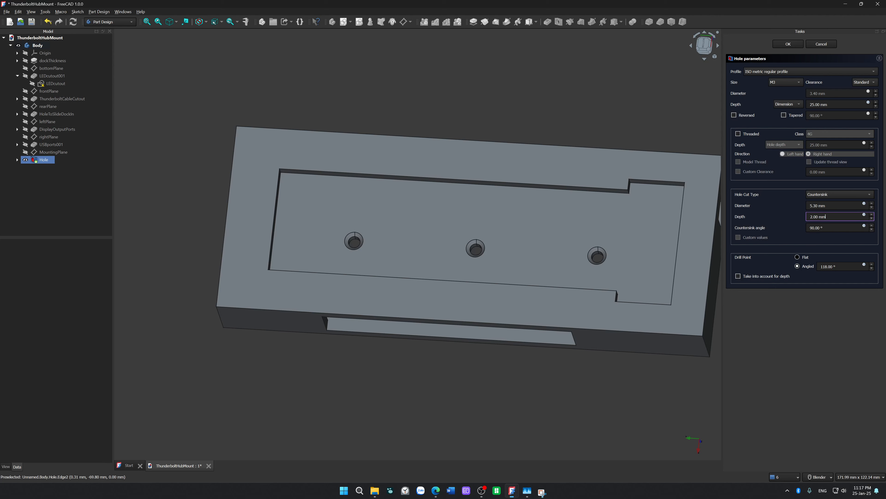
{"action": "left_click", "coordinate": [382, 494]}
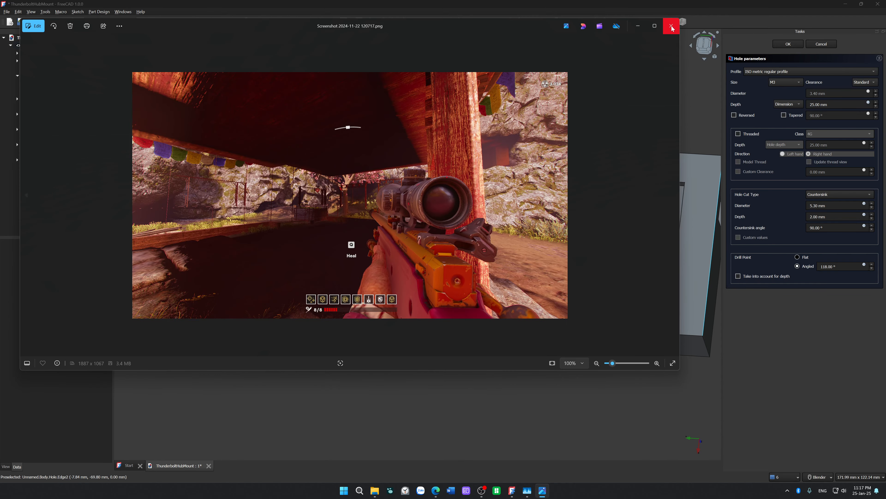
{"action": "left_click", "coordinate": [672, 25]}
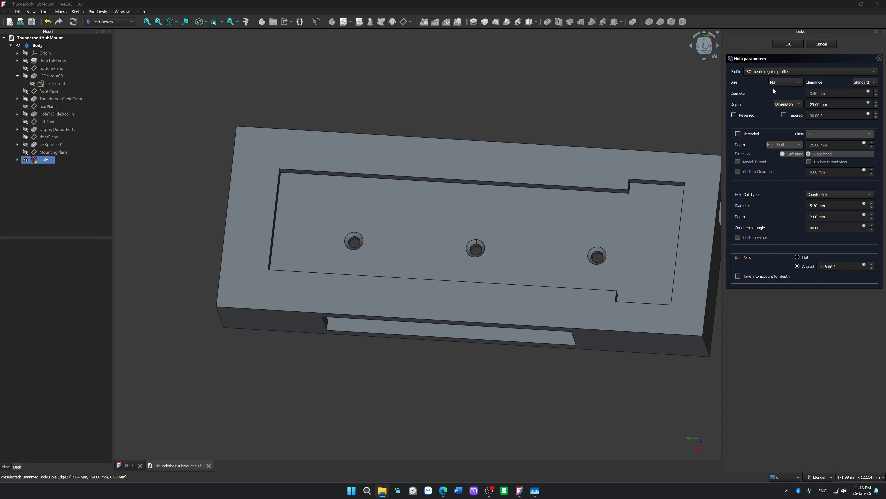
{"action": "left_click", "coordinate": [800, 44]}
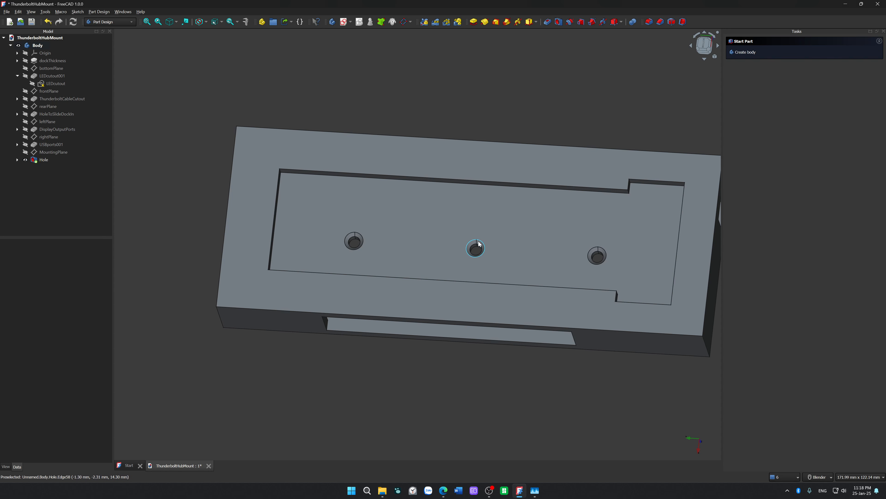
Examine the countersunk mounting holes in the recess up close and from different angles.
{"action": "middle_click_drag", "start_coordinate": [412, 293], "coordinate": [386, 355]}
{"action": "scroll", "coordinate": [386, 354], "scroll_direction": "down", "scroll_amount": 1}
{"action": "scroll", "coordinate": [481, 249], "scroll_direction": "up", "scroll_amount": 7}
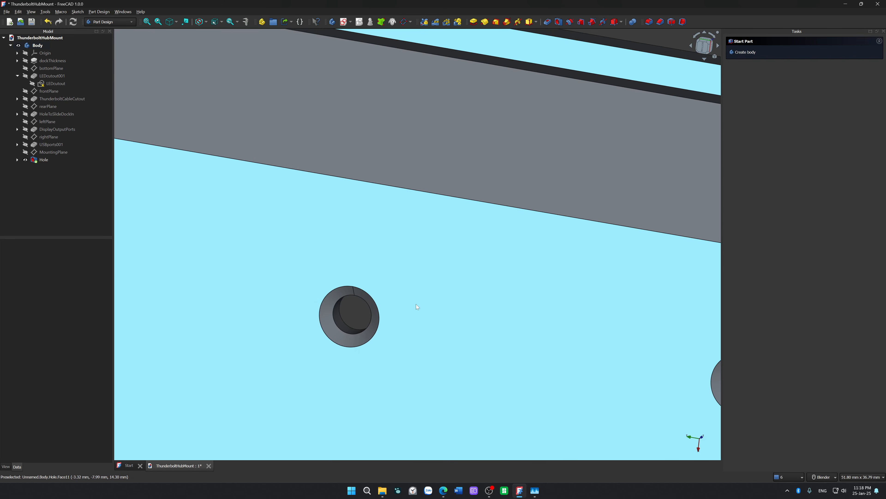
{"action": "scroll", "coordinate": [370, 327], "scroll_direction": "down", "scroll_amount": 8}
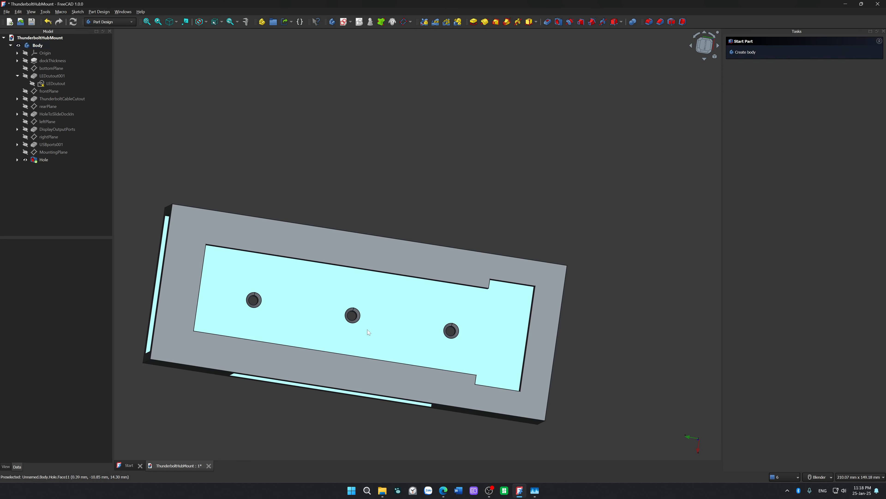
{"action": "scroll", "coordinate": [368, 331], "scroll_direction": "up", "scroll_amount": 8}
{"action": "scroll", "coordinate": [465, 204], "scroll_direction": "down", "scroll_amount": 2}
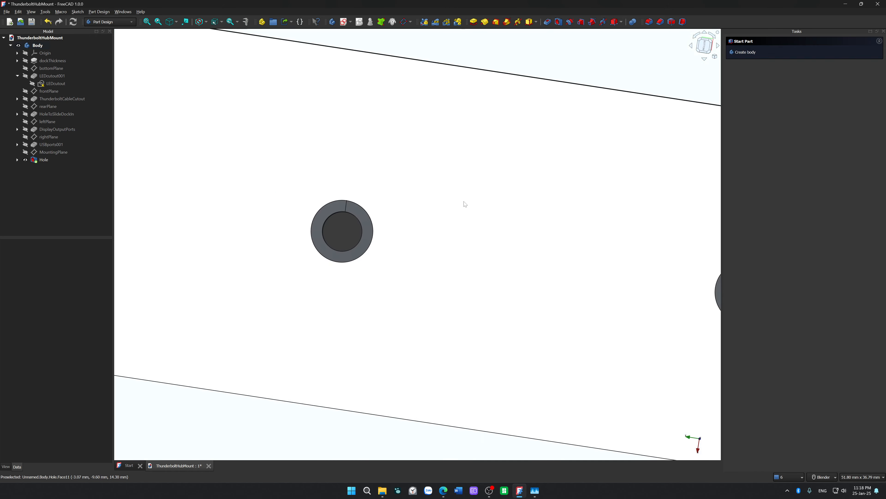
{"action": "scroll", "coordinate": [465, 204], "scroll_direction": "down", "scroll_amount": 5}
{"action": "scroll", "coordinate": [447, 212], "scroll_direction": "up", "scroll_amount": 5}
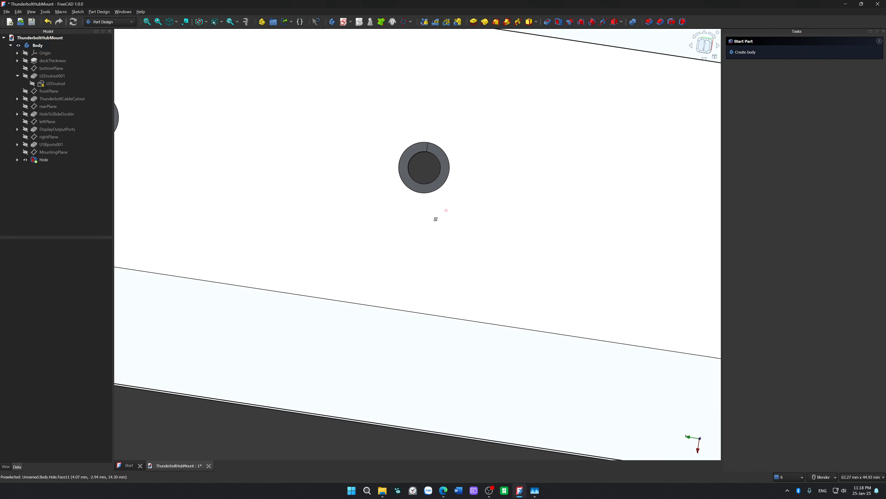
{"action": "middle_click_drag", "start_coordinate": [436, 218], "coordinate": [445, 204]}
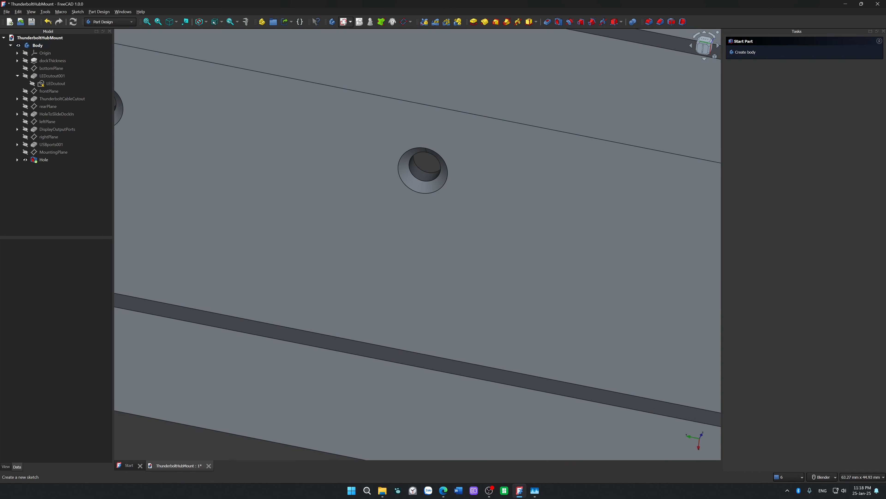
Measure the radius of the countersink's outer edge on one mounting hole, and close the measurement.
{"action": "left_click", "coordinate": [245, 21]}
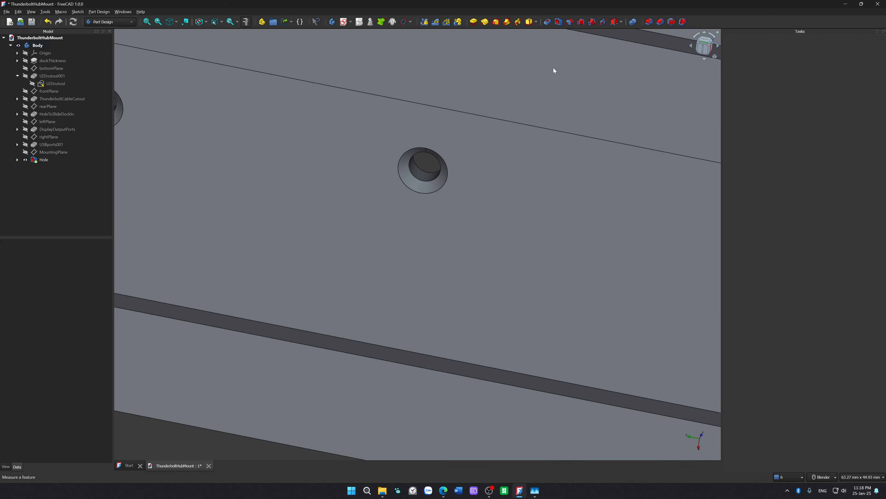
{"action": "left_click", "coordinate": [804, 51]}
{"action": "left_click", "coordinate": [804, 57]}
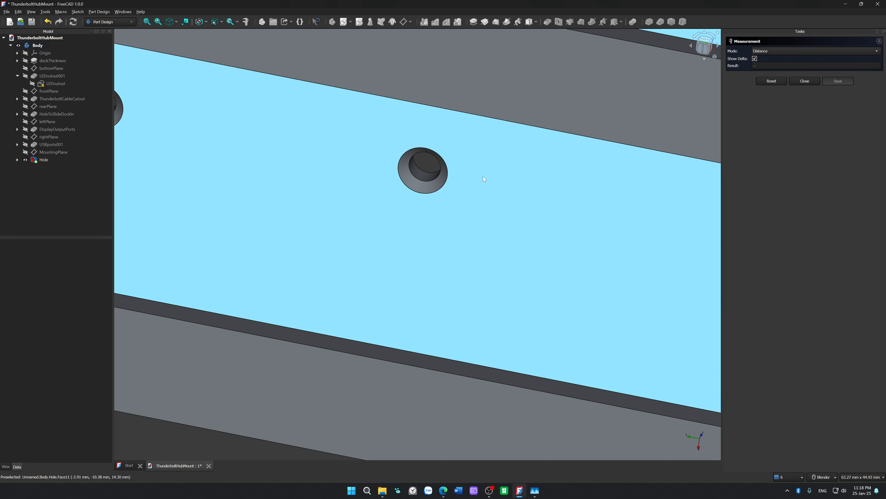
{"action": "left_click", "coordinate": [400, 170]}
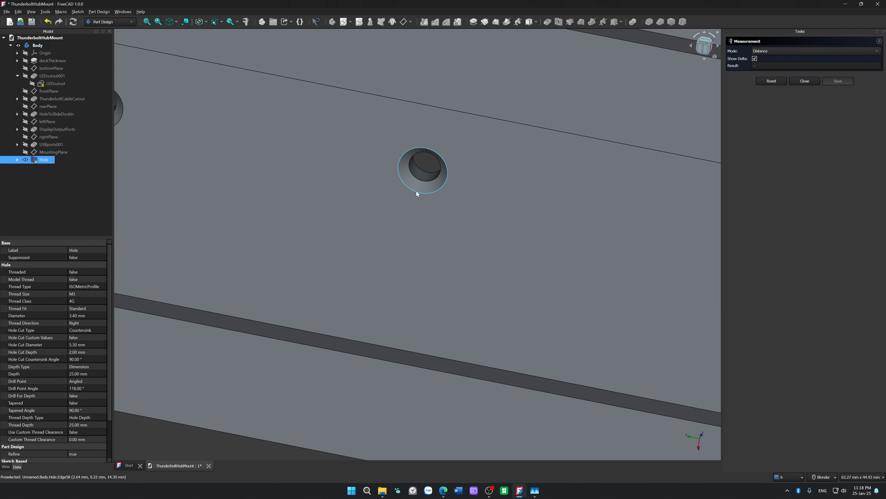
{"action": "left_click", "coordinate": [448, 173]}
{"action": "left_click", "coordinate": [787, 50]}
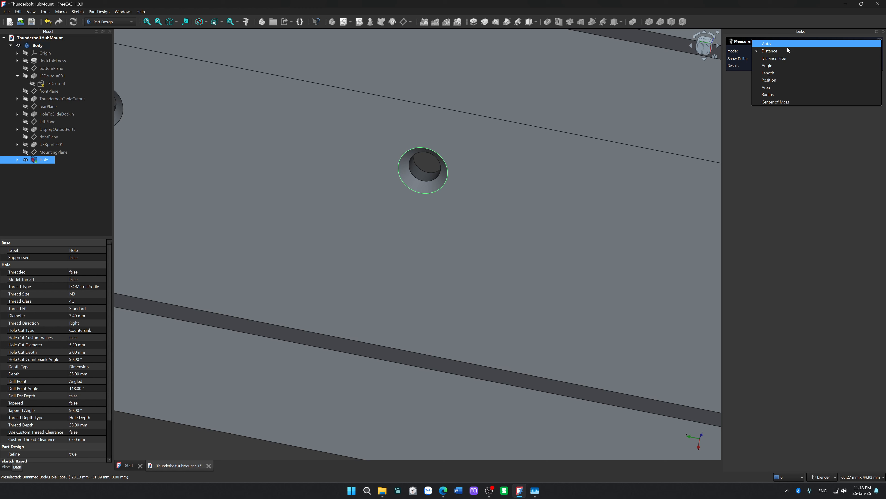
{"action": "left_click", "coordinate": [789, 94]}
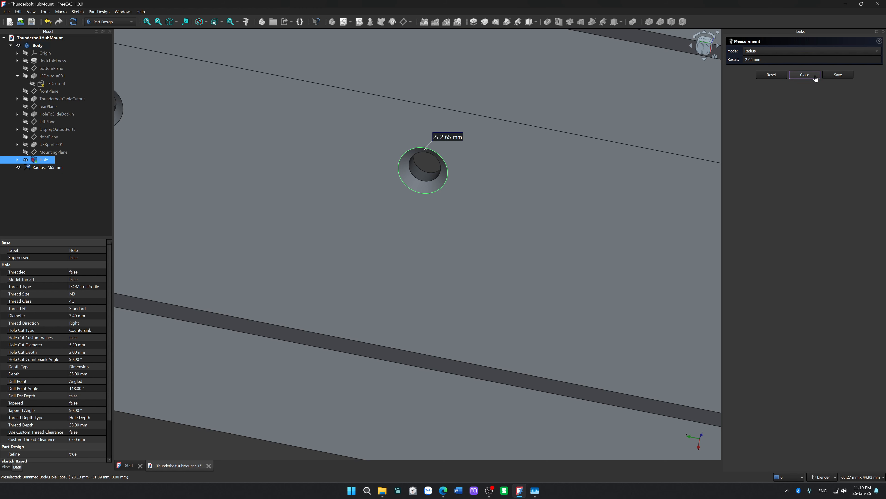
{"action": "left_click", "coordinate": [805, 75]}
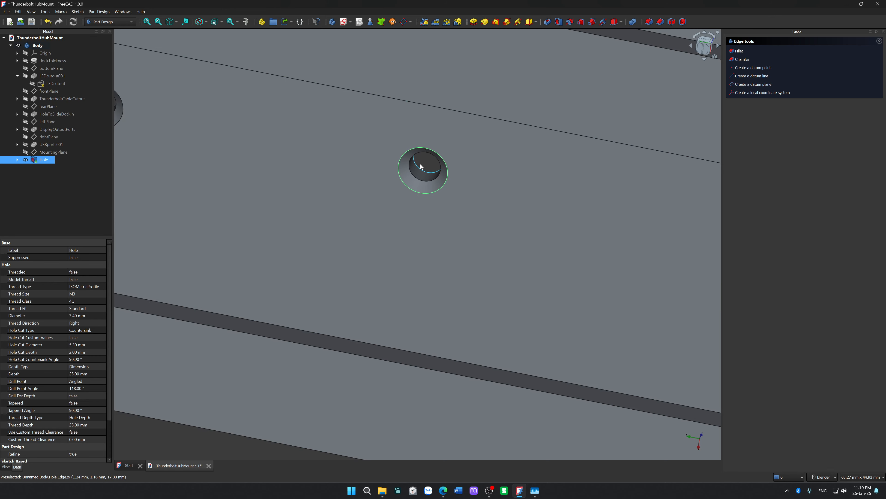
Measure the radius of the inner bore edge of the same hole, and close the measurement.
{"action": "left_click", "coordinate": [420, 167]}
{"action": "left_click", "coordinate": [424, 163]}
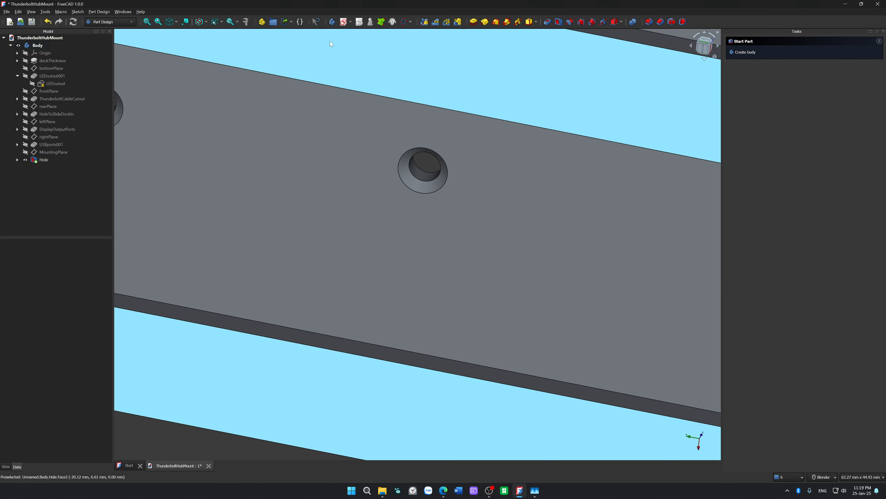
{"action": "left_click", "coordinate": [246, 22]}
{"action": "left_click", "coordinate": [772, 52]}
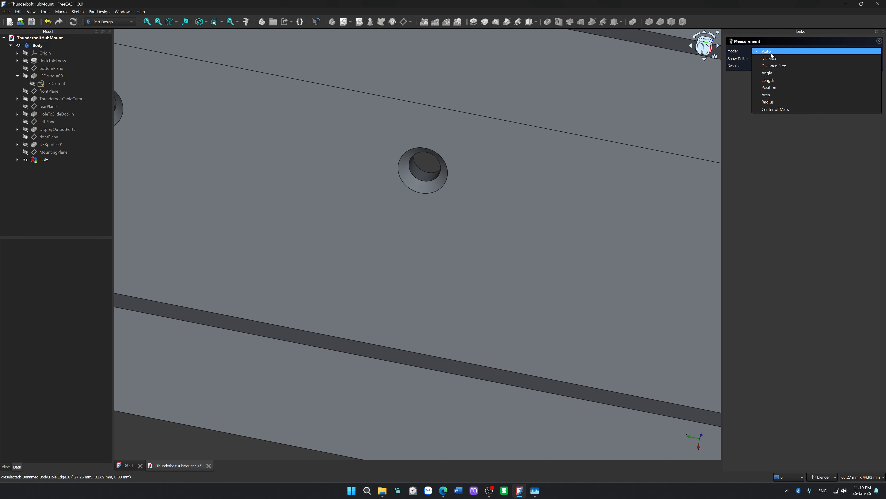
{"action": "left_click", "coordinate": [777, 101]}
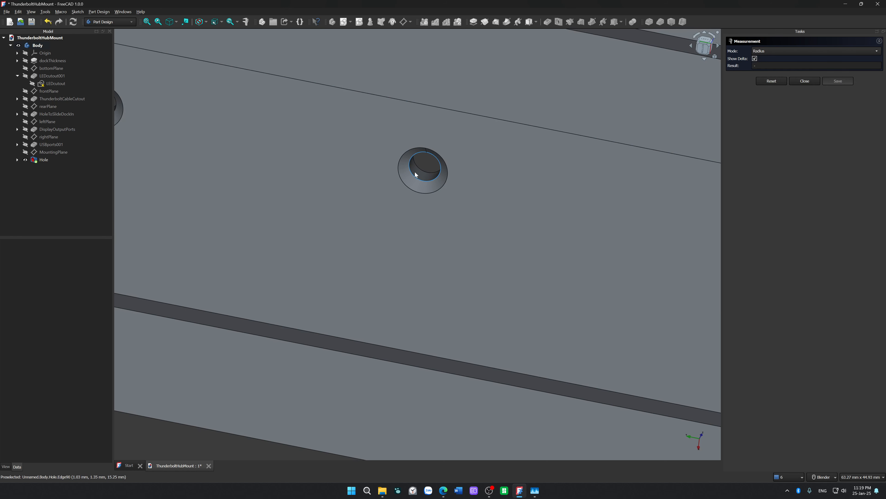
{"action": "left_click", "coordinate": [411, 173]}
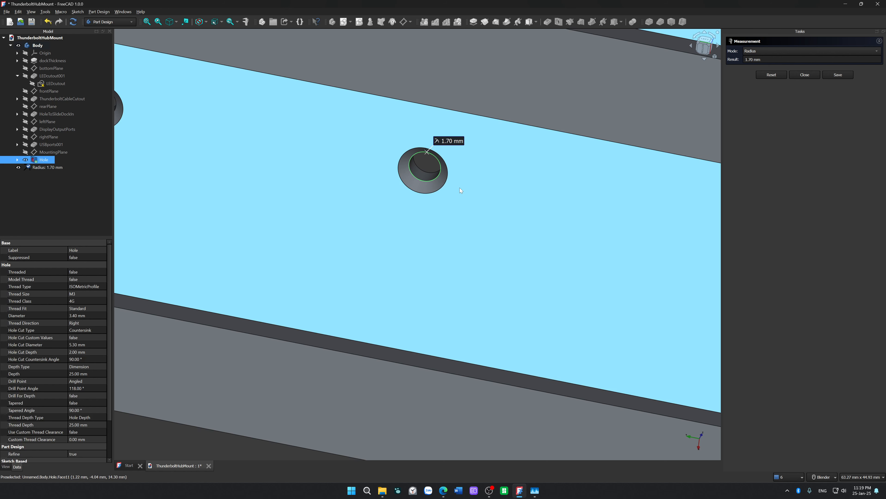
{"action": "middle_click_drag", "start_coordinate": [460, 188], "coordinate": [482, 176]}
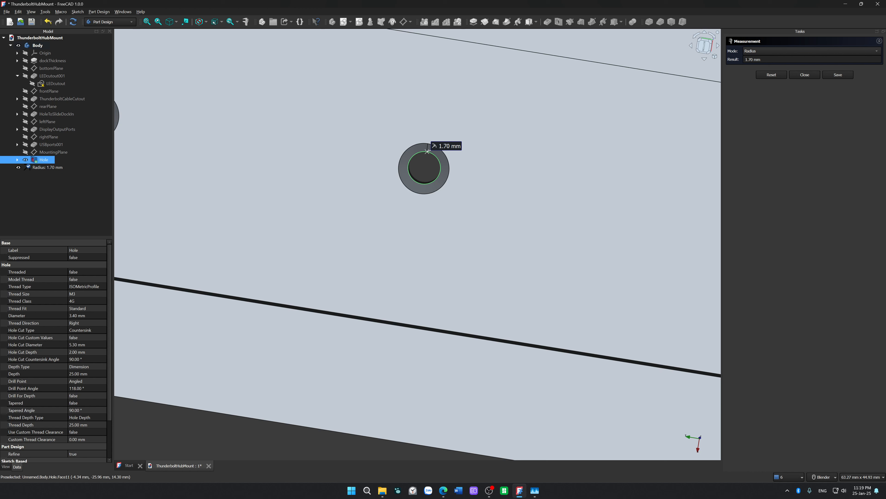
{"action": "key", "text": "alt+Tab"}
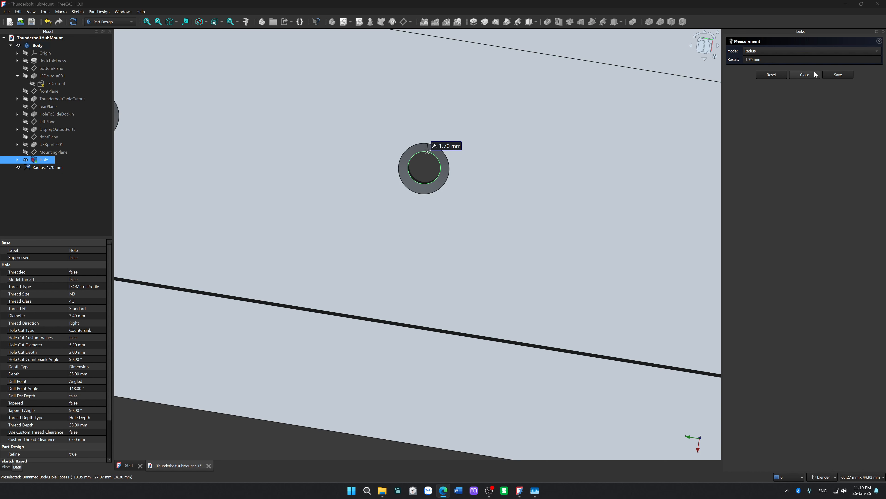
{"action": "left_click", "coordinate": [808, 75]}
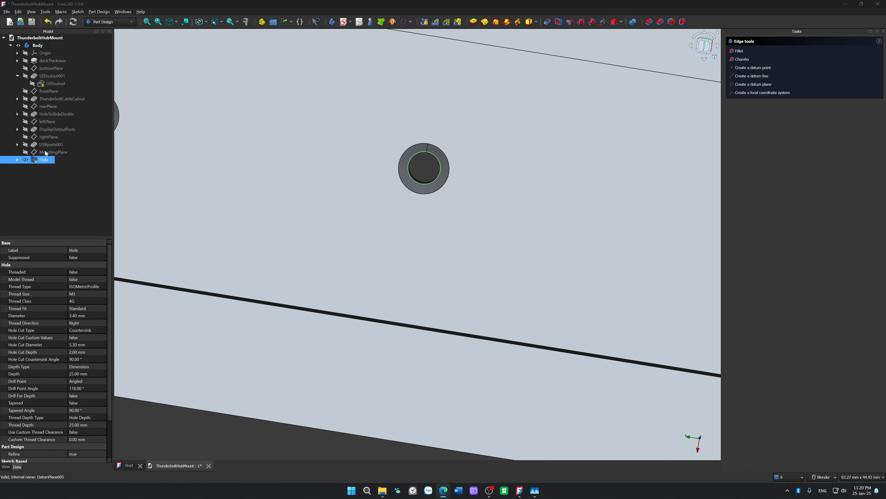
Try the Close clearance for the M3 mounting holes, switch back to Standard, and accept the Hole feature.
{"action": "left_click", "coordinate": [49, 162]}
{"action": "double_click", "coordinate": [50, 163]}
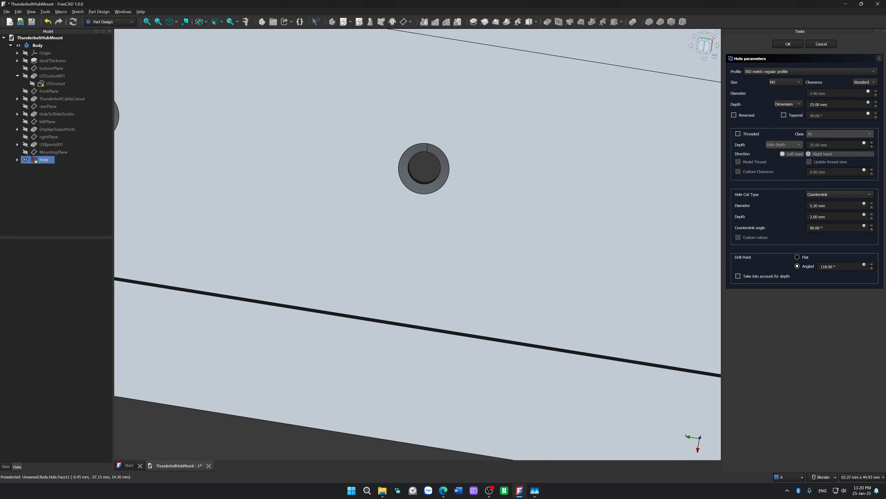
{"action": "left_click", "coordinate": [865, 83]}
{"action": "left_click", "coordinate": [871, 92]}
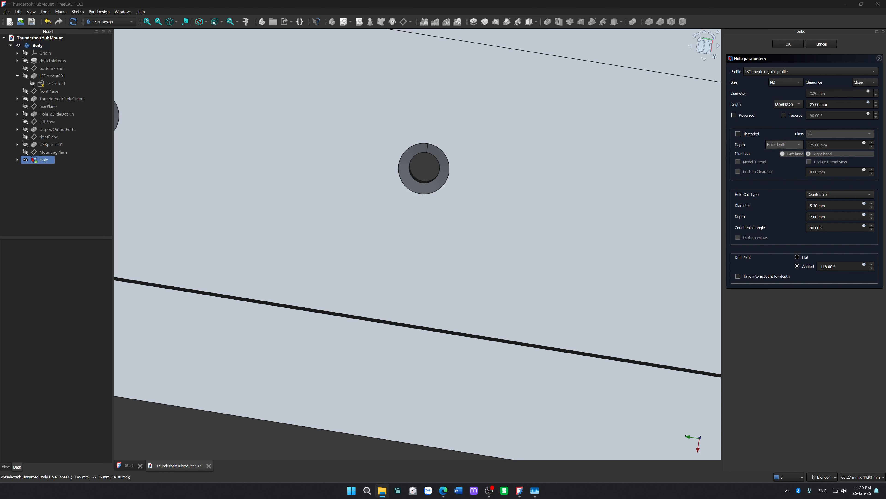
{"action": "left_click", "coordinate": [866, 82]}
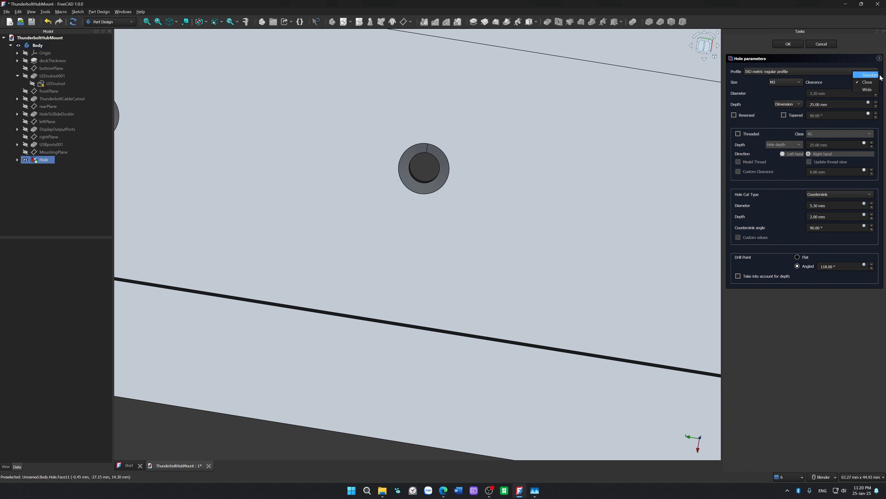
{"action": "left_click", "coordinate": [870, 75]}
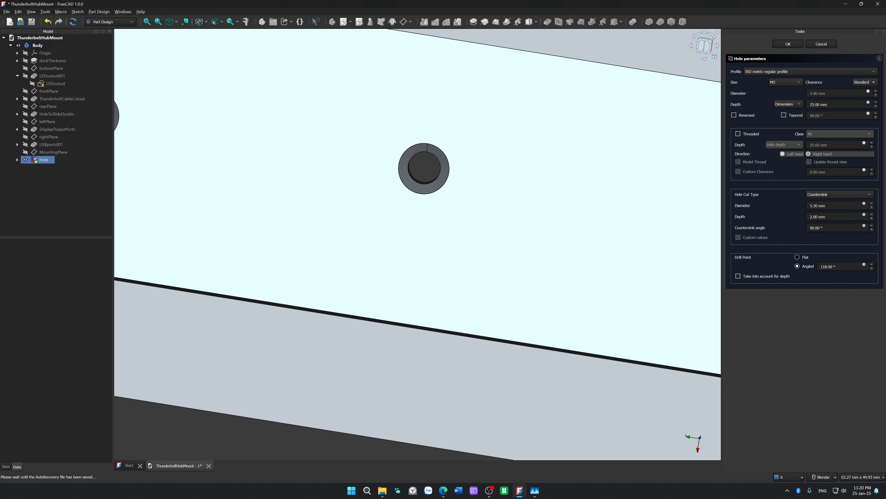
{"action": "scroll", "coordinate": [703, 134], "scroll_direction": "down", "scroll_amount": 5}
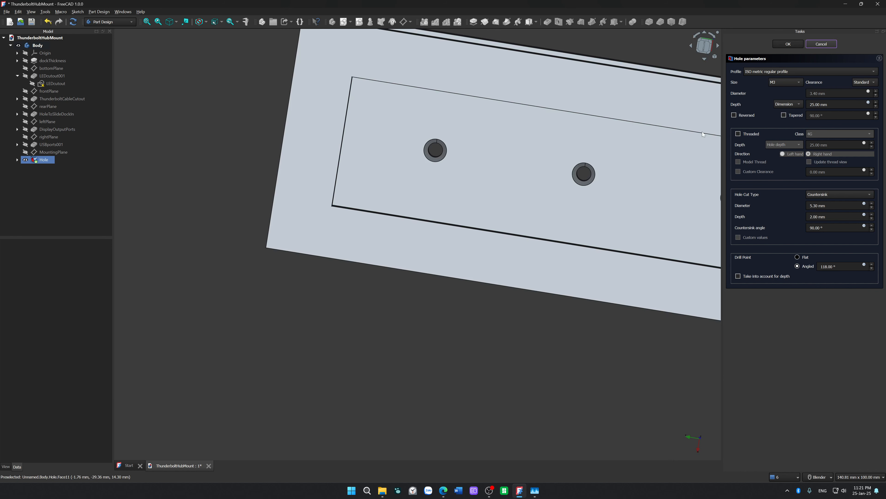
{"action": "key", "text": "Return"}
{"action": "scroll", "coordinate": [583, 257], "scroll_direction": "down", "scroll_amount": 5}
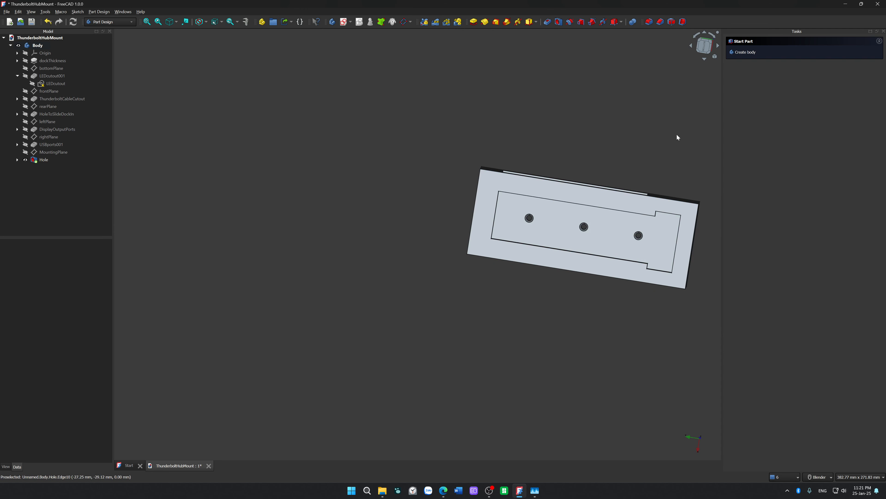
Examine the mount from all sides, including the countersunk holes, the side cutouts, the cable opening and the open end.
{"action": "middle_click_drag", "start_coordinate": [537, 188], "coordinate": [357, 243], "text": "shift"}
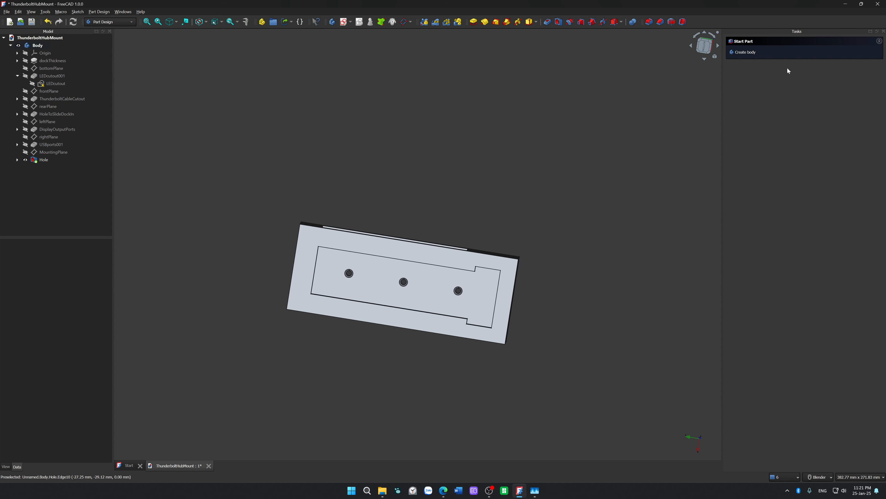
{"action": "left_click", "coordinate": [74, 147]}
{"action": "left_click", "coordinate": [406, 148]}
{"action": "middle_click_drag", "start_coordinate": [537, 148], "coordinate": [606, 275]}
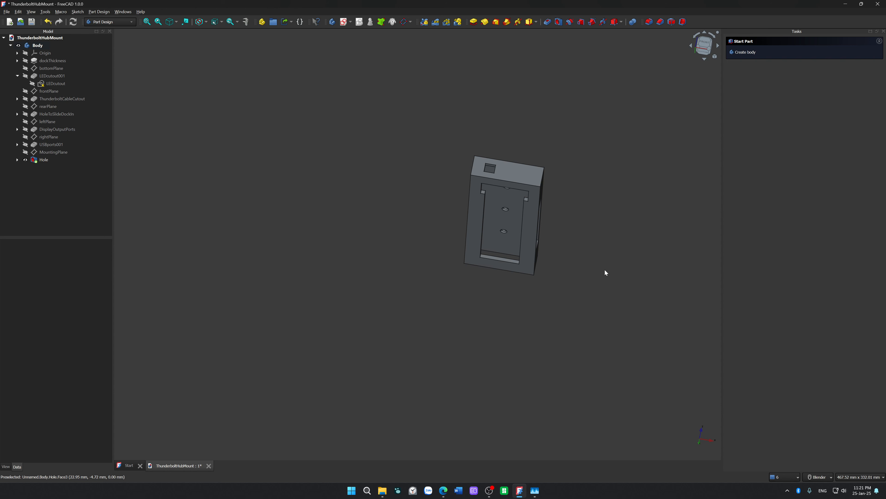
{"action": "scroll", "coordinate": [606, 273], "scroll_direction": "up", "scroll_amount": 5}
{"action": "middle_click_drag", "start_coordinate": [463, 251], "coordinate": [530, 339]}
{"action": "scroll", "coordinate": [514, 279], "scroll_direction": "down", "scroll_amount": 4}
{"action": "middle_click_drag", "start_coordinate": [454, 310], "coordinate": [546, 211]}
{"action": "middle_click_drag", "start_coordinate": [525, 283], "coordinate": [464, 277]}
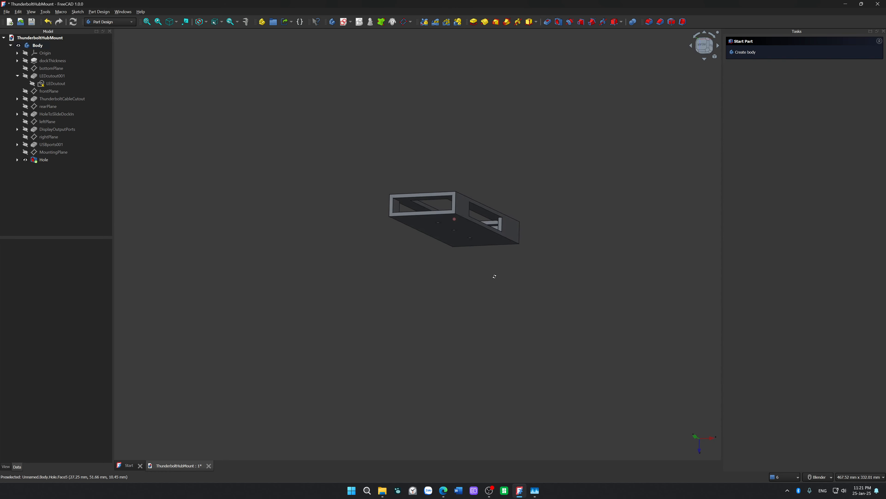
{"action": "middle_click_drag", "start_coordinate": [569, 286], "coordinate": [476, 299]}
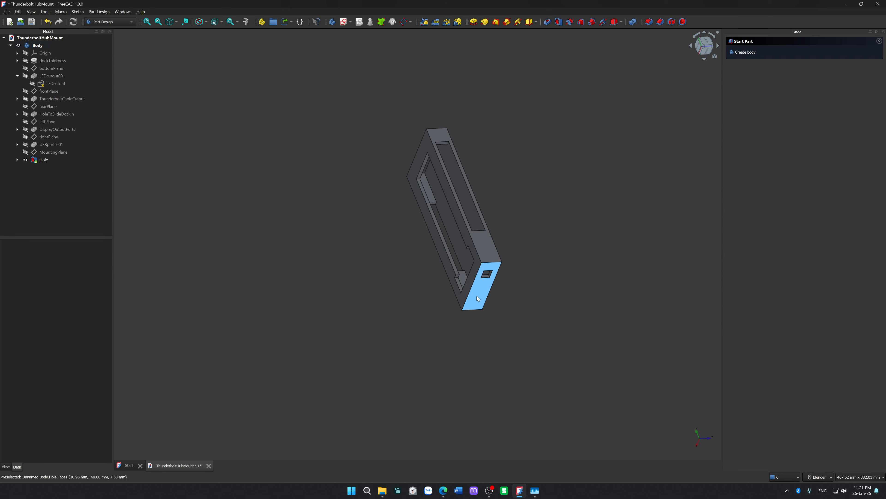
{"action": "middle_click_drag", "start_coordinate": [534, 253], "coordinate": [587, 313]}
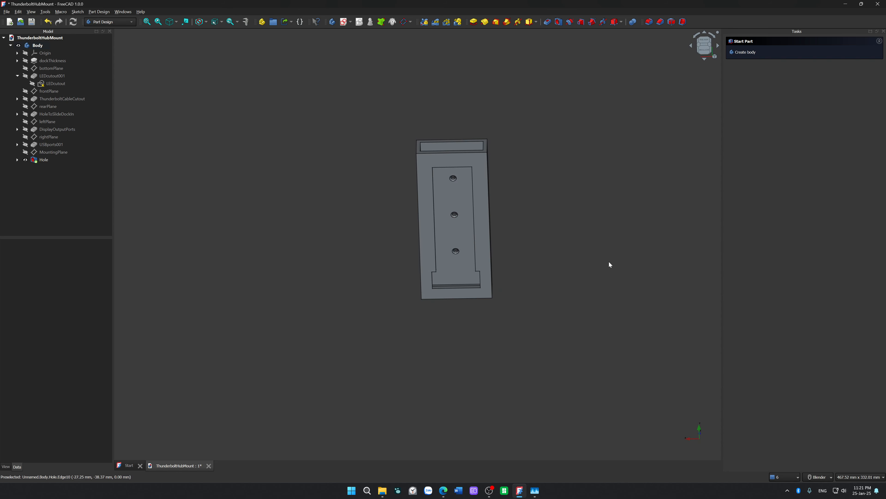
{"action": "middle_click_drag", "start_coordinate": [610, 264], "coordinate": [404, 277]}
{"action": "middle_click_drag", "start_coordinate": [447, 223], "coordinate": [541, 285]}
{"action": "middle_click_drag", "start_coordinate": [580, 240], "coordinate": [537, 299]}
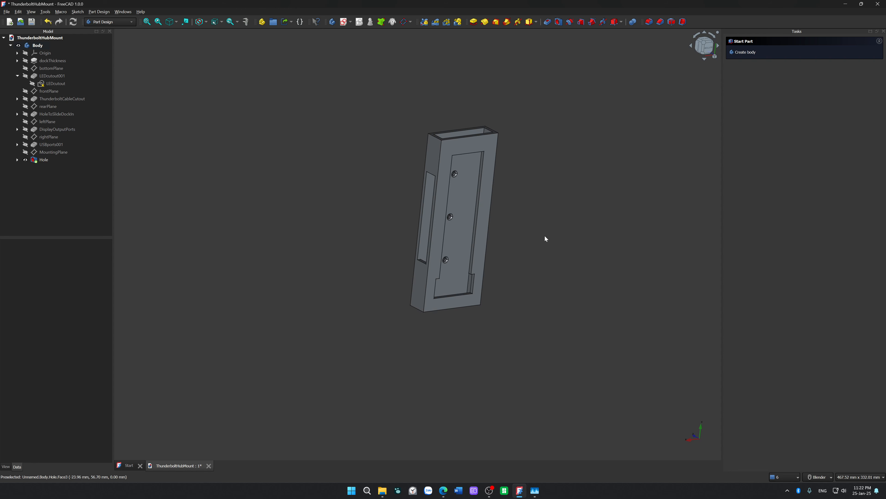
{"action": "middle_click_drag", "start_coordinate": [550, 299], "coordinate": [558, 212]}
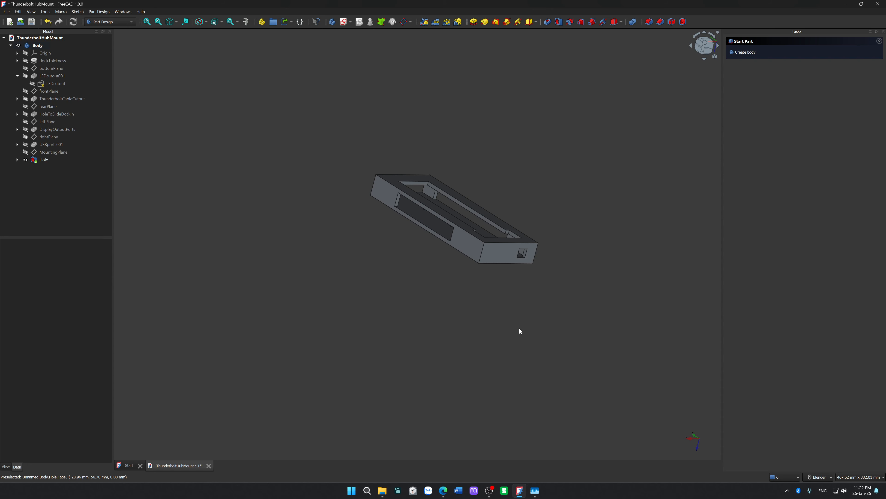
{"action": "middle_click_drag", "start_coordinate": [521, 331], "coordinate": [596, 328]}
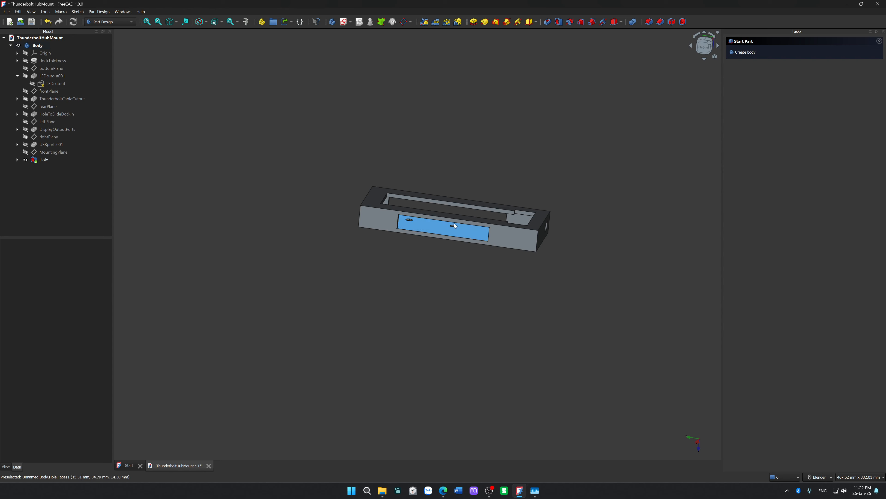
{"action": "middle_click_drag", "start_coordinate": [595, 188], "coordinate": [471, 327]}
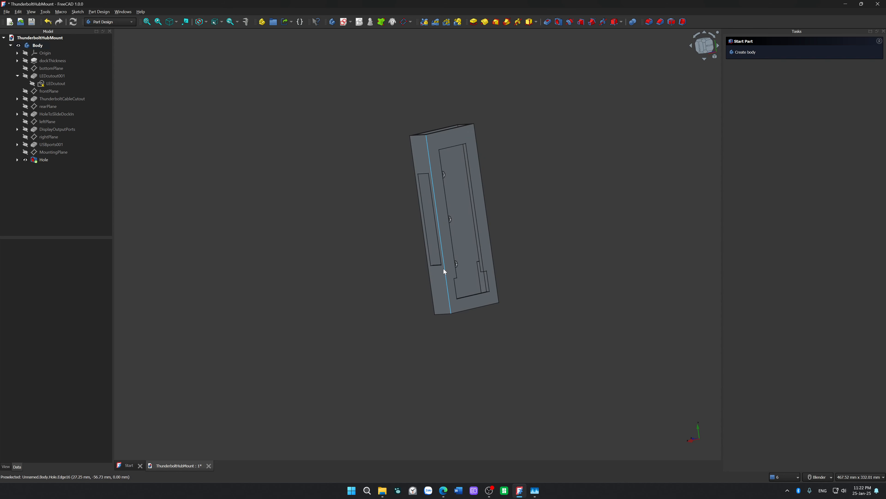
{"action": "mouse_move", "coordinate": [495, 212]}
{"action": "middle_mouse_down"}
{"action": "mouse_move", "coordinate": [515, 291]}
{"action": "mouse_move", "coordinate": [528, 248]}
{"action": "mouse_move", "coordinate": [494, 229]}
{"action": "middle_mouse_up"}
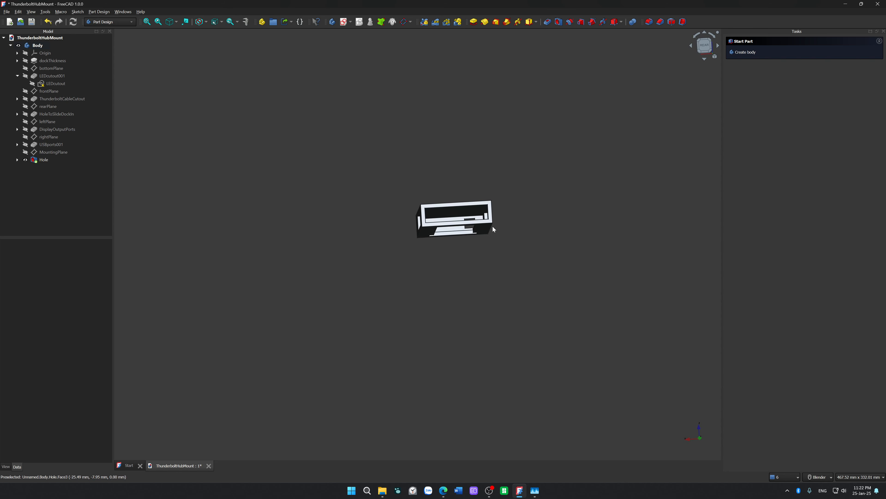
{"action": "scroll", "coordinate": [439, 237], "scroll_direction": "up", "scroll_amount": 4}
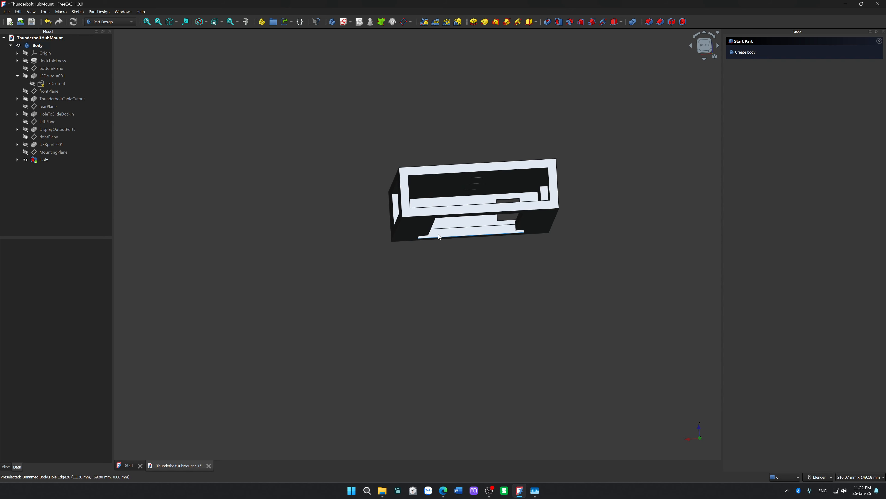
{"action": "middle_click_drag", "start_coordinate": [439, 236], "coordinate": [446, 225]}
{"action": "scroll", "coordinate": [445, 225], "scroll_direction": "up", "scroll_amount": 4}
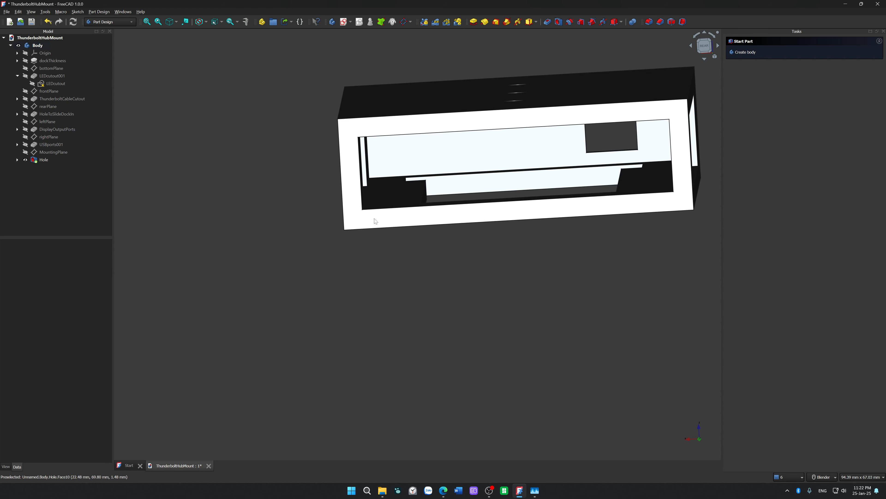
{"action": "scroll", "coordinate": [419, 244], "scroll_direction": "down", "scroll_amount": 5}
{"action": "middle_click_drag", "start_coordinate": [463, 271], "coordinate": [493, 196]}
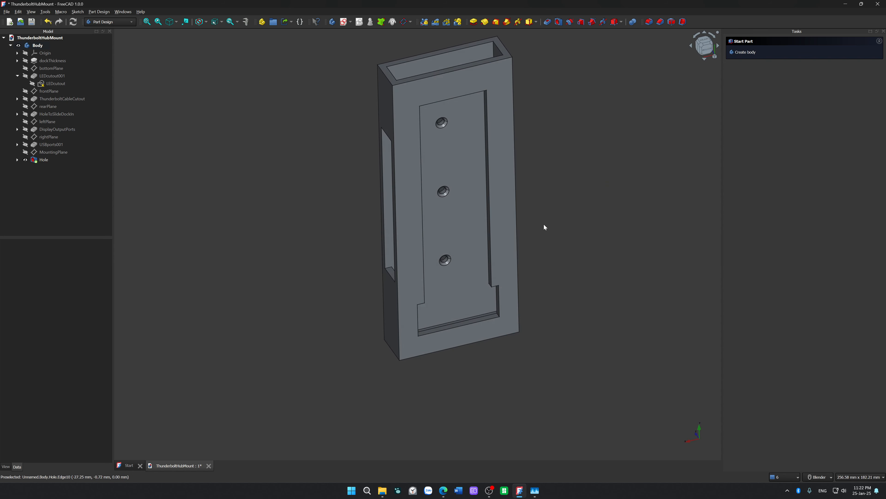
{"action": "scroll", "coordinate": [545, 227], "scroll_direction": "down", "scroll_amount": 1}
{"action": "middle_click_drag", "start_coordinate": [546, 225], "coordinate": [583, 213]}
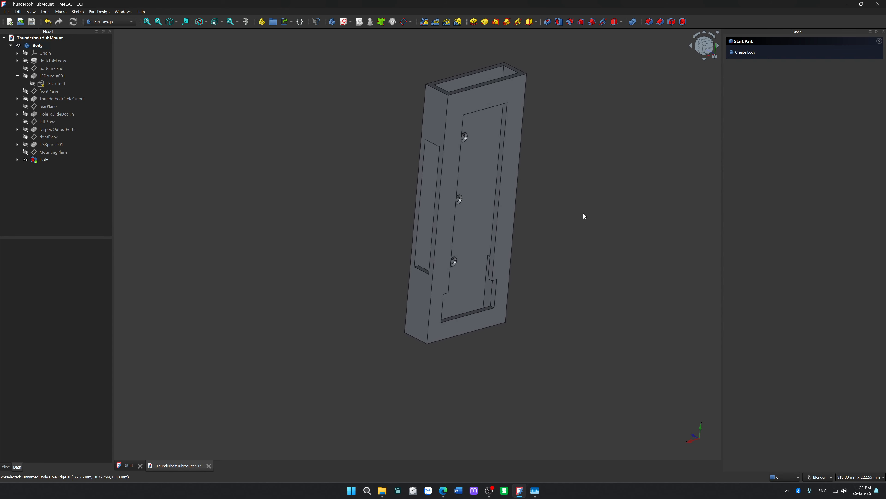
Rename the Hole feature as MountingHole.
{"action": "left_click", "coordinate": [44, 161]}
{"action": "key", "text": "F2"}
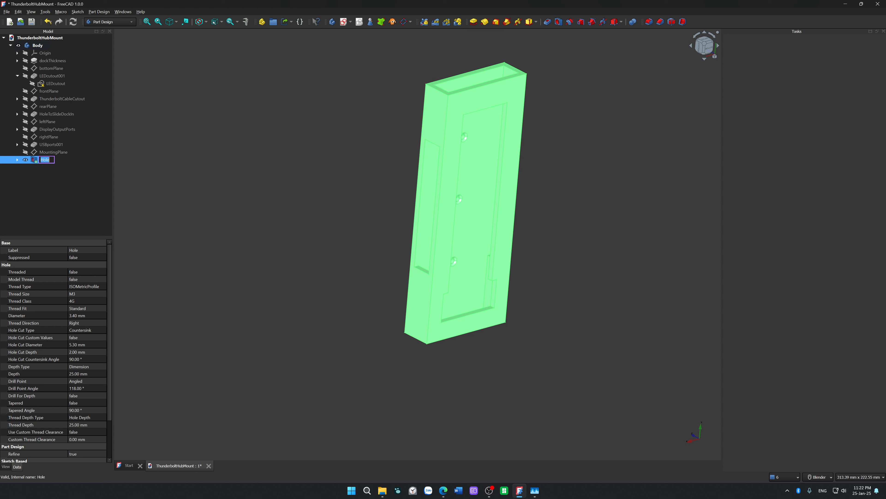
{"action": "left_click", "coordinate": [47, 159]}
{"action": "type", "text": "Mounting"}
{"action": "key", "text": "Return"}
{"action": "left_click", "coordinate": [181, 156]}
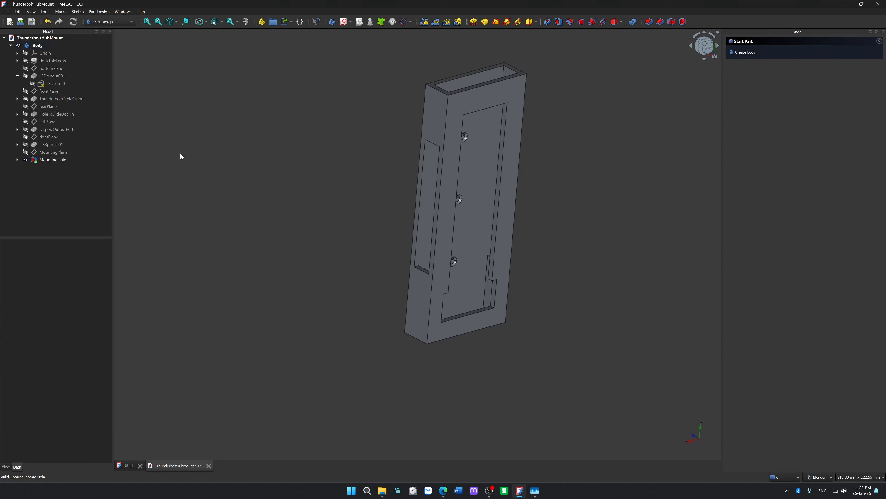
Fillet the long outer edge between the open front face and the side wall with a radius of 2.99 mm.
{"action": "middle_click_drag", "start_coordinate": [286, 172], "coordinate": [309, 163]}
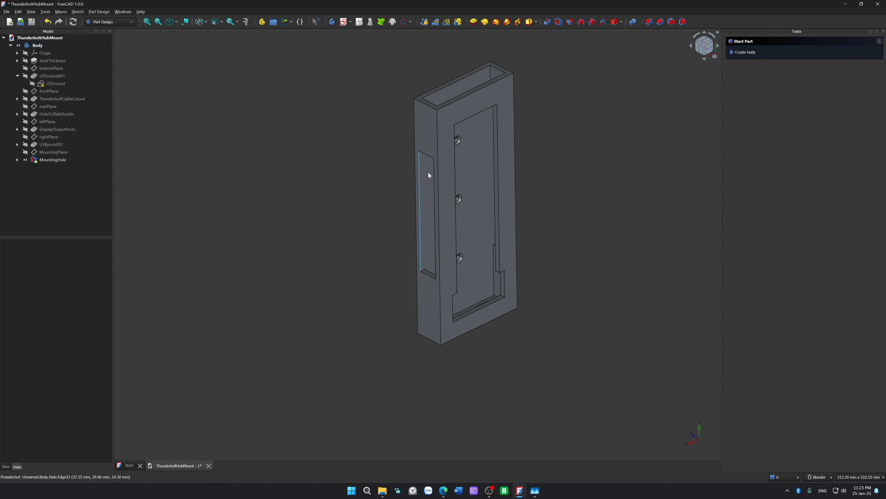
{"action": "left_click", "coordinate": [437, 141]}
{"action": "middle_click_drag", "start_coordinate": [339, 162], "coordinate": [342, 166]}
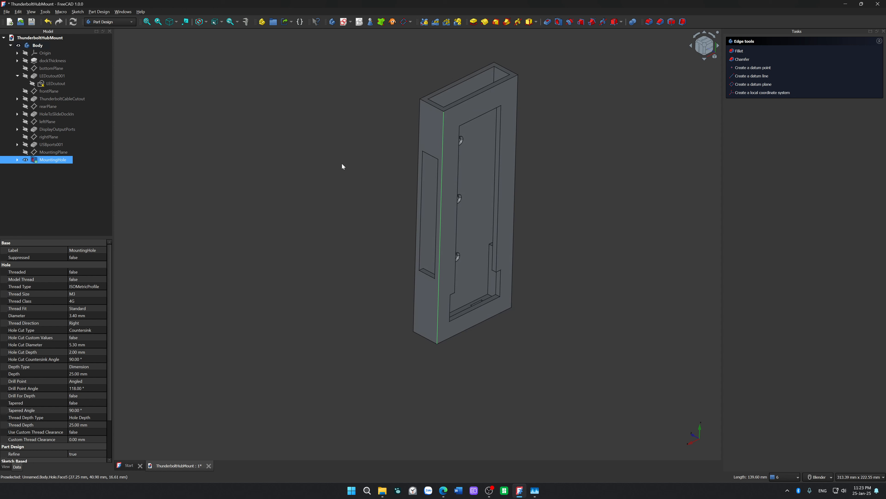
{"action": "left_click", "coordinate": [649, 22]}
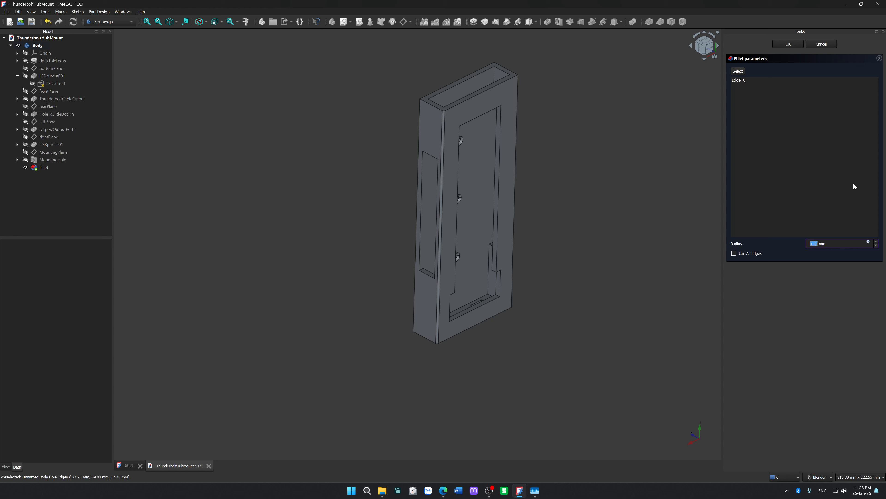
{"action": "type", "text": "2.99"}
{"action": "key", "text": "Return"}
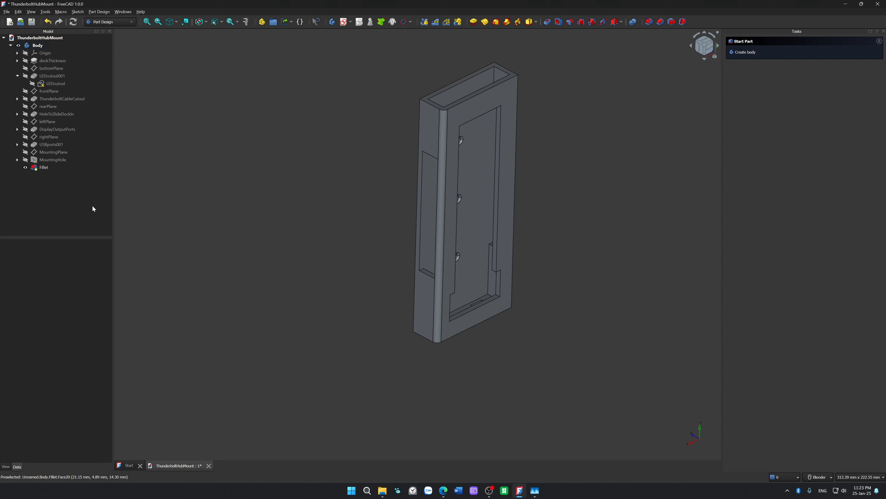
Edit the fillet to also include the opposite long outer edge of the open front face.
{"action": "left_click", "coordinate": [44, 167]}
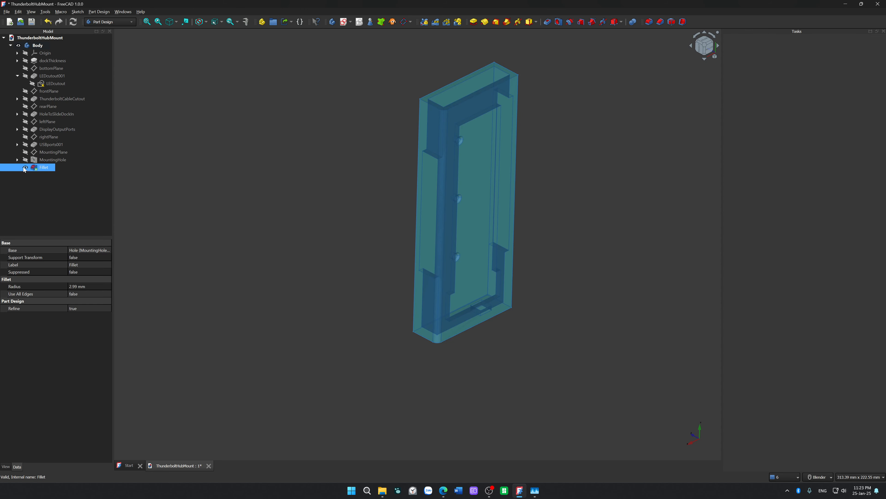
{"action": "double_click", "coordinate": [44, 168]}
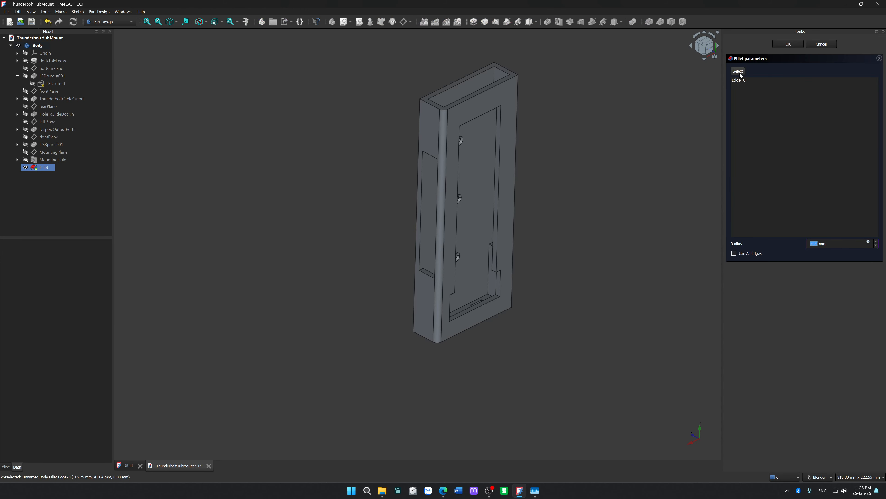
{"action": "middle_click_drag", "start_coordinate": [467, 183], "coordinate": [428, 282]}
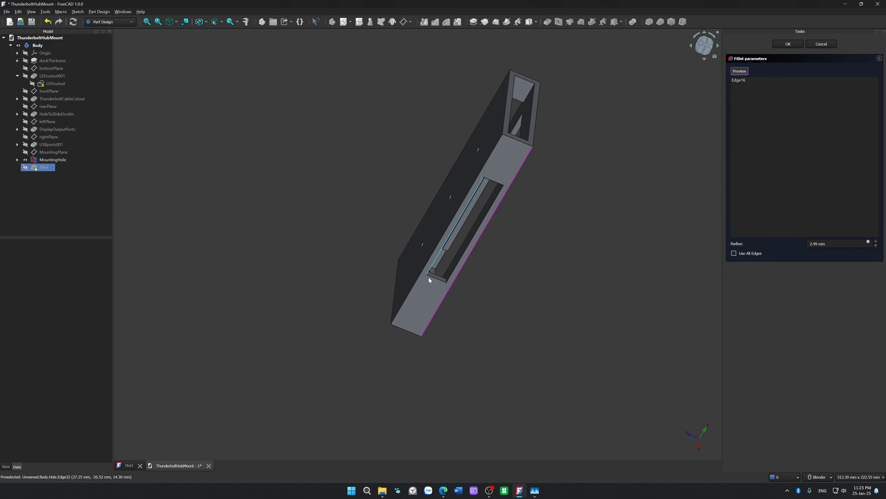
{"action": "left_click", "coordinate": [415, 289]}
{"action": "middle_click_drag", "start_coordinate": [560, 286], "coordinate": [548, 313]}
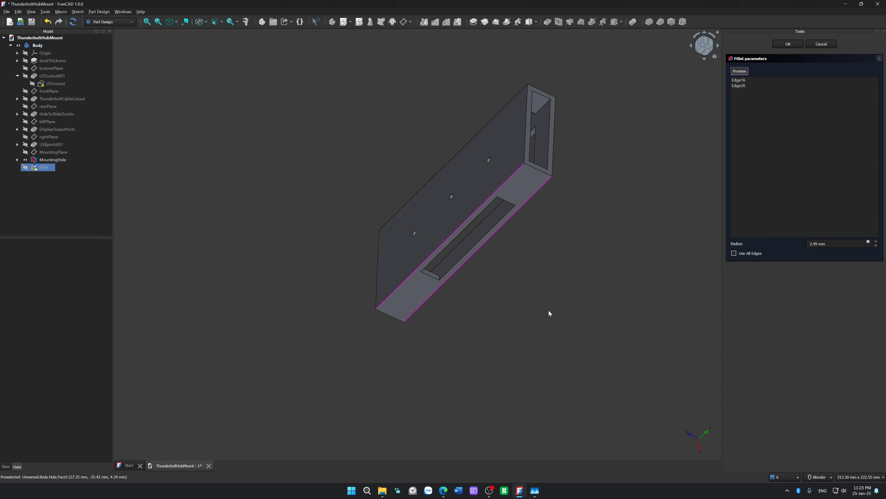
{"action": "left_click", "coordinate": [463, 230]}
{"action": "middle_click_drag", "start_coordinate": [476, 254], "coordinate": [314, 325]}
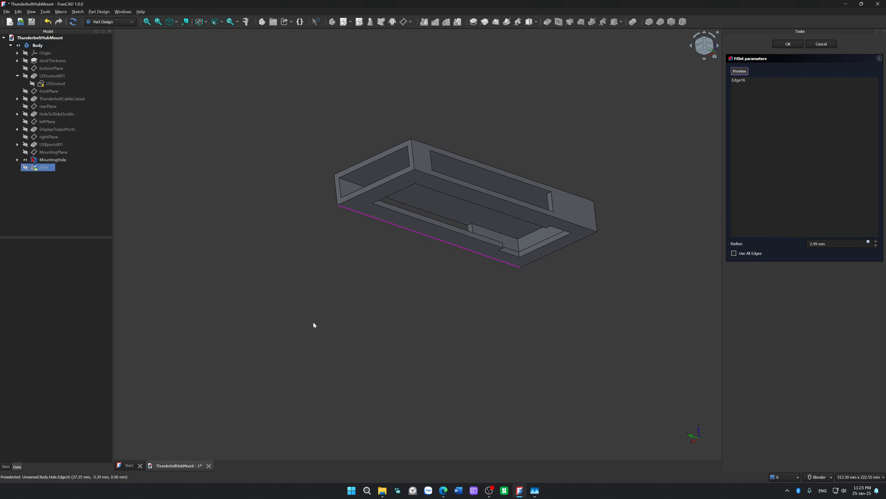
{"action": "left_click", "coordinate": [520, 207]}
{"action": "middle_click_drag", "start_coordinate": [411, 291], "coordinate": [538, 208]}
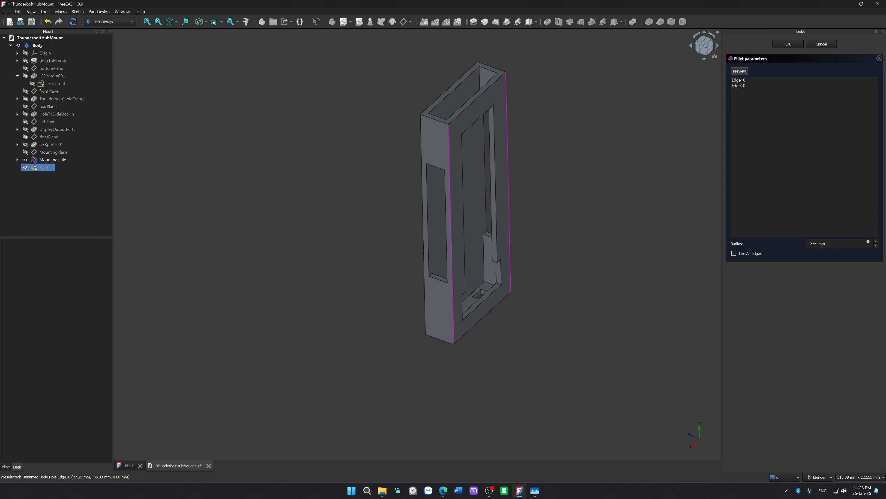
Set the fillet radius to 1.50 mm and accept the fillet.
{"action": "double_click", "coordinate": [816, 244]}
{"action": "key", "text": "BackSpace"}
{"action": "key", "text": "BackSpace"}
{"action": "key", "text": "BackSpace"}
{"action": "type", "text": "1"}
{"action": "key", "text": "Return"}
{"action": "middle_click_drag", "start_coordinate": [564, 213], "coordinate": [584, 222]}
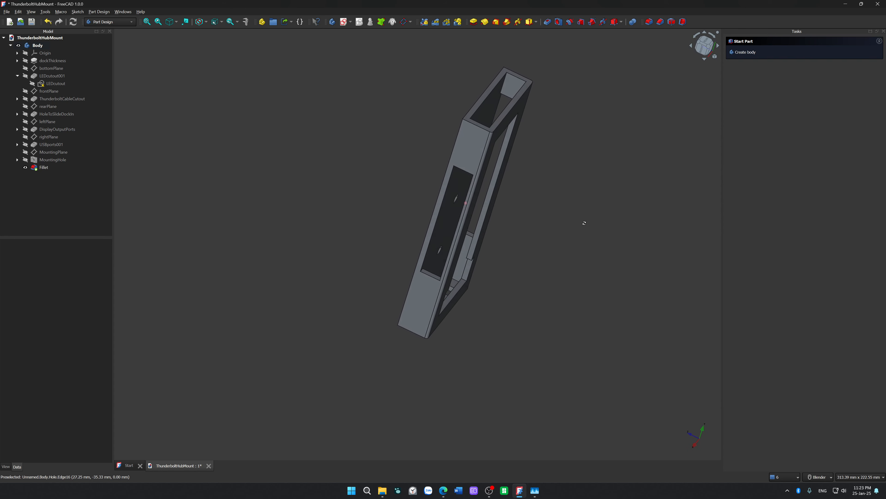
Edit the fillet again and add both long edges of the rectangular opening in the side wall.
{"action": "double_click", "coordinate": [42, 167]}
{"action": "middle_click_drag", "start_coordinate": [287, 280], "coordinate": [346, 297]}
{"action": "scroll", "coordinate": [442, 271], "scroll_direction": "up", "scroll_amount": 7}
{"action": "left_click", "coordinate": [738, 71]}
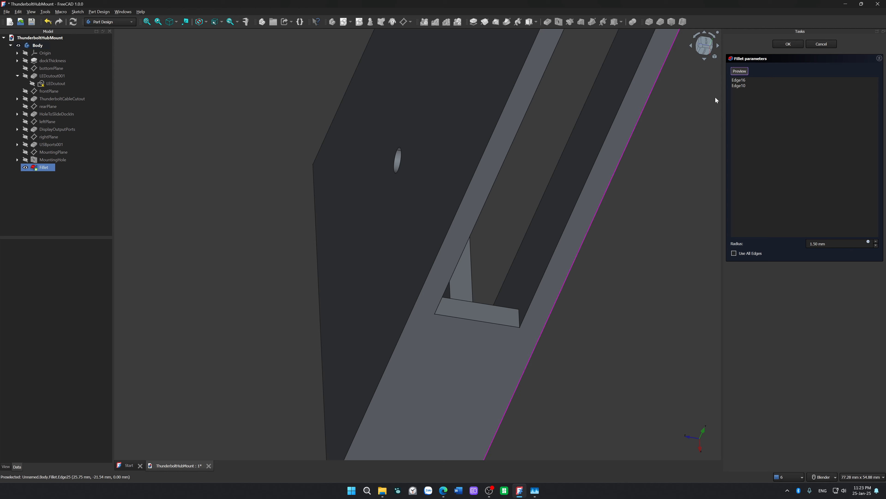
{"action": "left_click", "coordinate": [538, 291]}
{"action": "middle_click_drag", "start_coordinate": [625, 318], "coordinate": [416, 293]}
{"action": "left_click", "coordinate": [414, 265]}
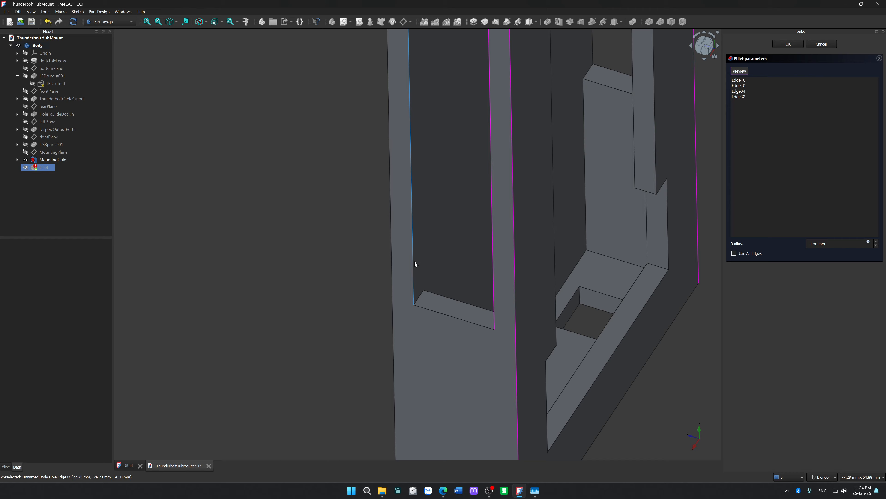
Add the front long edge of the opposite side wall's opening and try to accept the fillet at 1.50 mm.
{"action": "scroll", "coordinate": [650, 224], "scroll_direction": "down", "scroll_amount": 2}
{"action": "middle_click_drag", "start_coordinate": [601, 252], "coordinate": [422, 376], "text": "shift"}
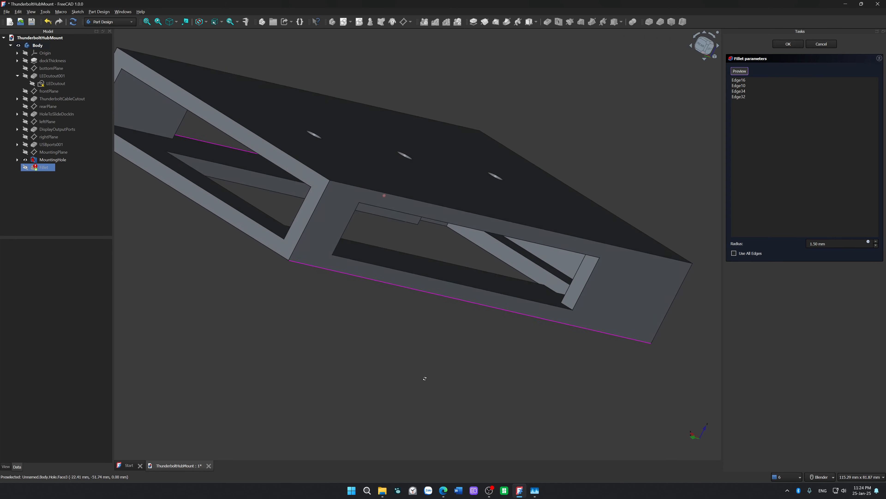
{"action": "left_click", "coordinate": [491, 297]}
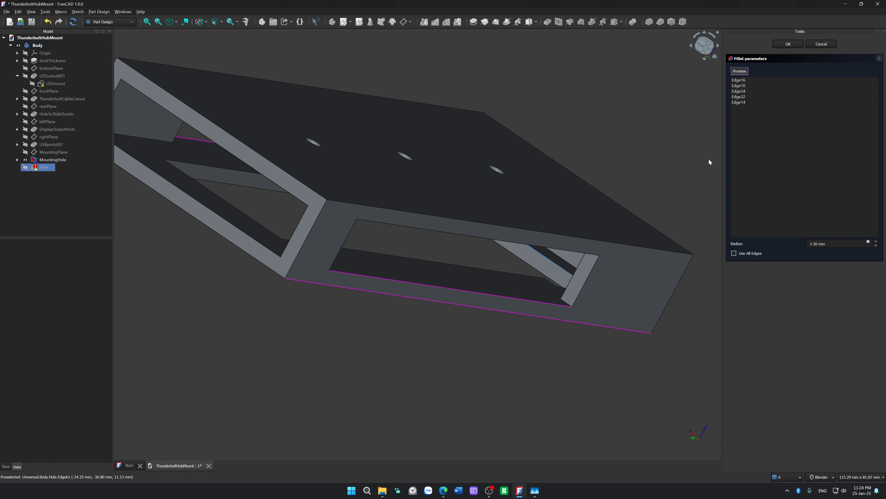
{"action": "left_click", "coordinate": [788, 44]}
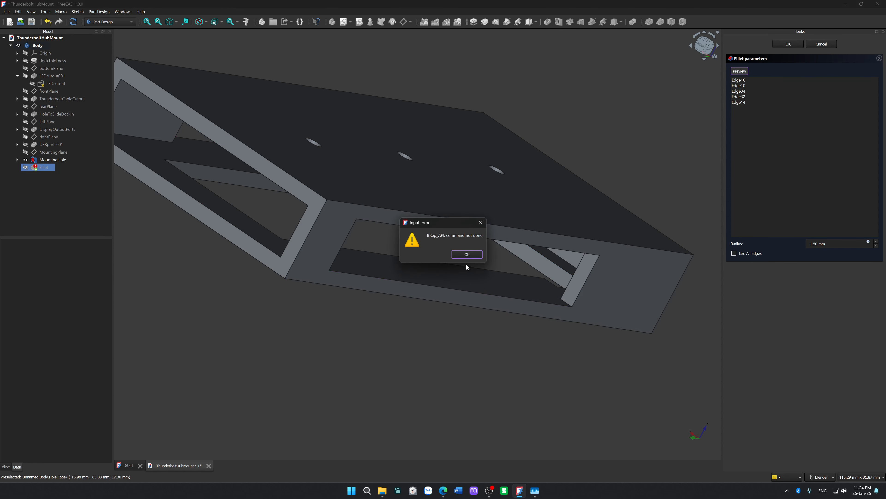
{"action": "left_click", "coordinate": [465, 255]}
Set the fillet radius to 1.49 mm, accept the fillet, and inspect the rounded edges.
{"action": "left_click", "coordinate": [816, 244]}
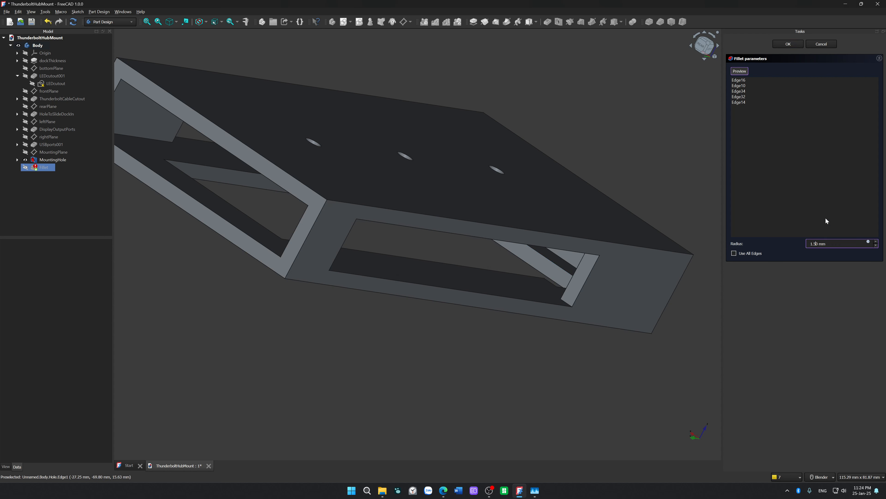
{"action": "key", "text": "BackSpace"}
{"action": "key", "text": "BackSpace"}
{"action": "type", "text": "49"}
{"action": "left_click", "coordinate": [788, 44]}
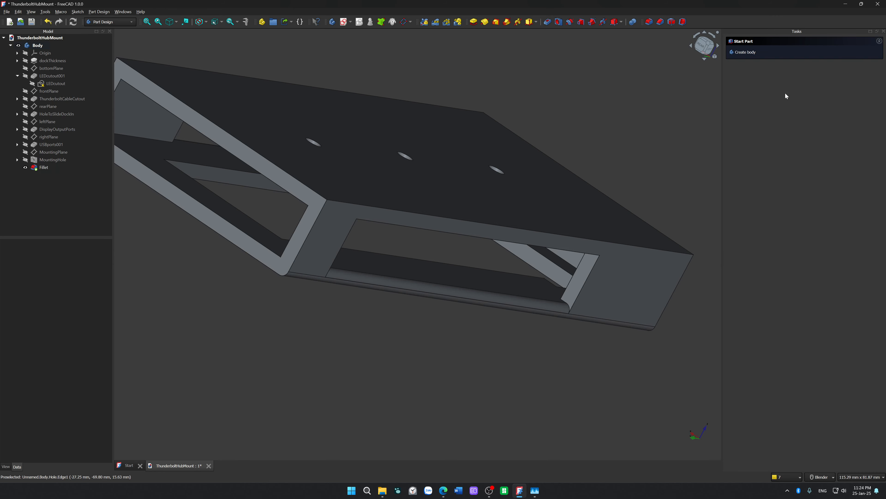
{"action": "middle_click_drag", "start_coordinate": [374, 356], "coordinate": [382, 308]}
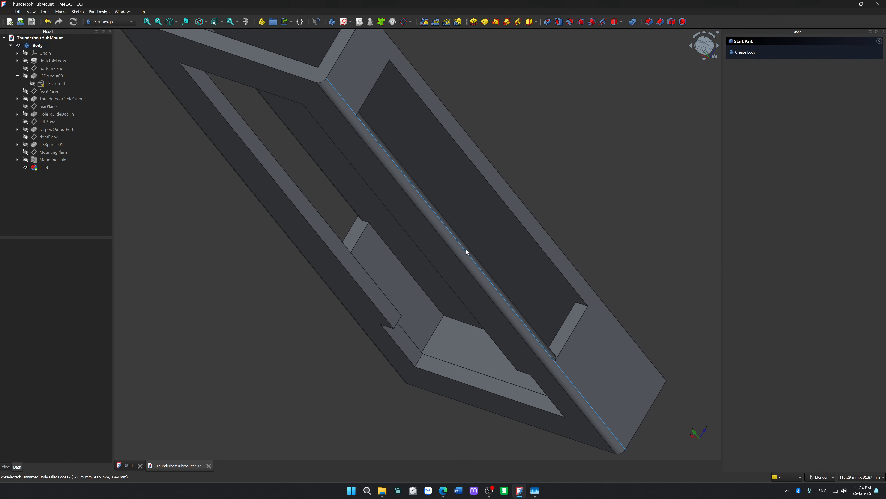
Edit the fillet again and add the long edges and short wider-section edges along one side of the LED cutout.
{"action": "middle_click_drag", "start_coordinate": [242, 338], "coordinate": [424, 336]}
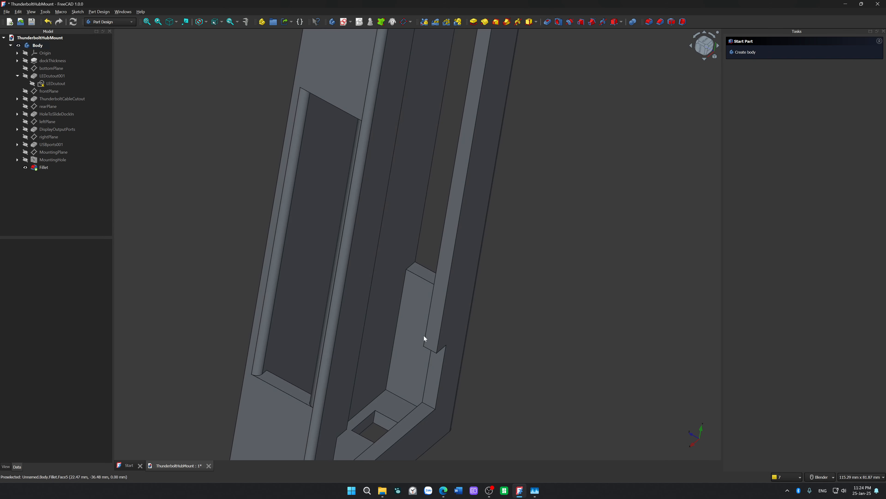
{"action": "middle_click_drag", "start_coordinate": [333, 366], "coordinate": [506, 318]}
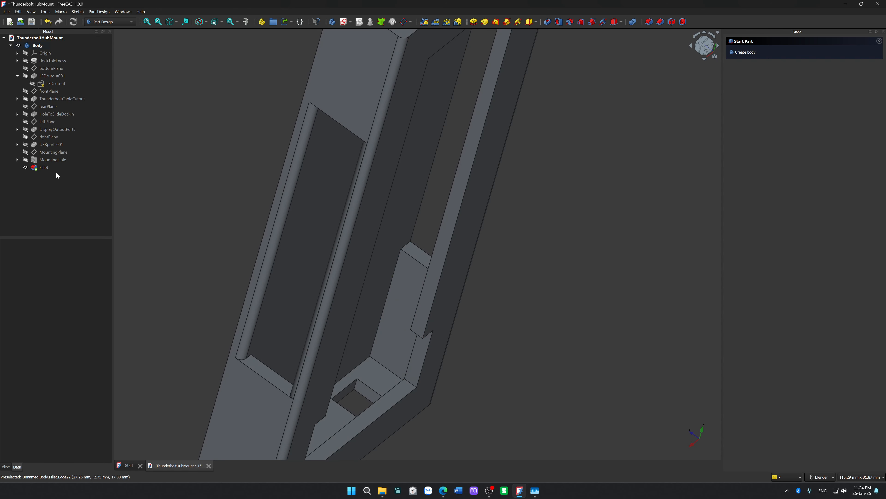
{"action": "double_click", "coordinate": [44, 167]}
{"action": "left_click", "coordinate": [739, 71]}
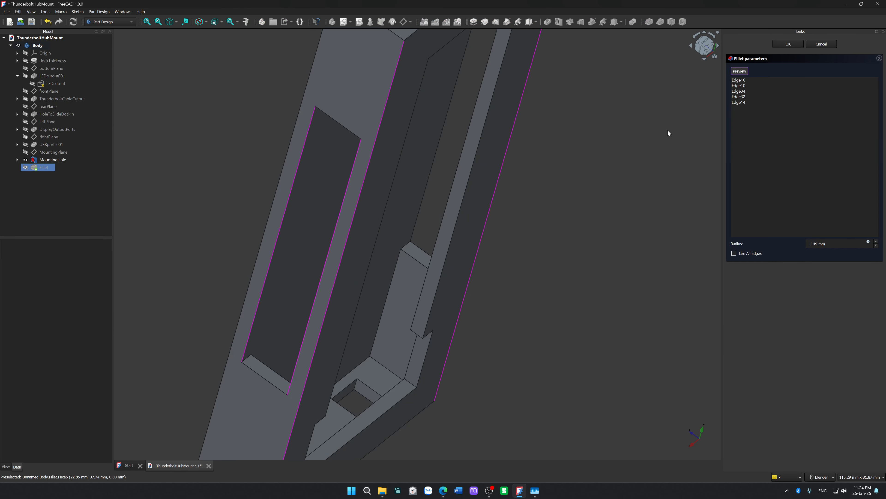
{"action": "left_click", "coordinate": [449, 257]}
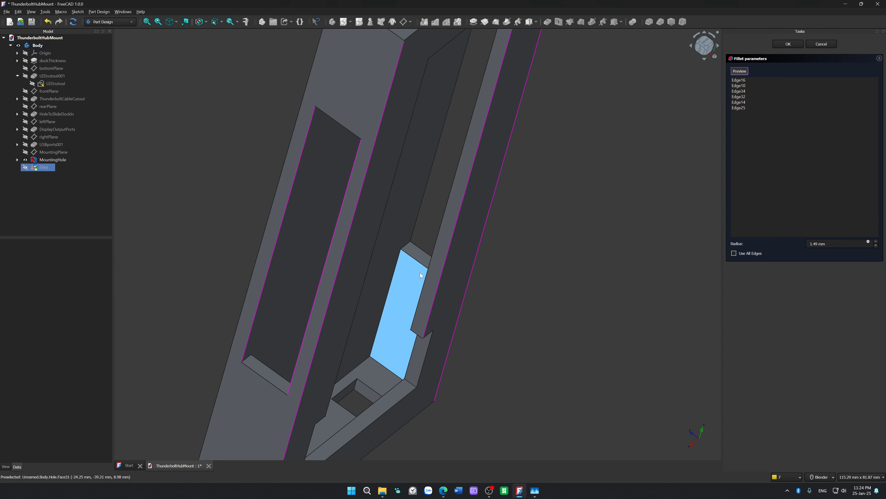
{"action": "left_click", "coordinate": [424, 279]}
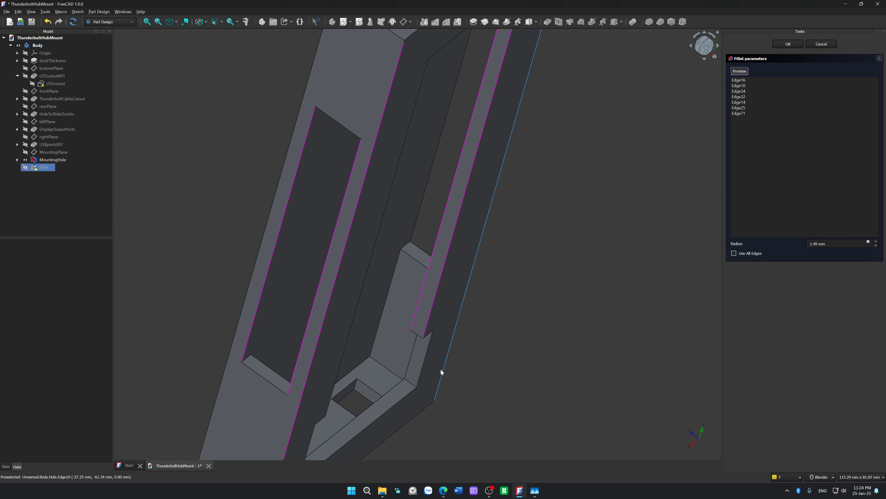
{"action": "left_click", "coordinate": [422, 356]}
{"action": "left_click", "coordinate": [411, 351]}
Add both short edges on the opposite side of the LED cutout's wider section and accept the fillet.
{"action": "middle_click_drag", "start_coordinate": [550, 352], "coordinate": [371, 177]}
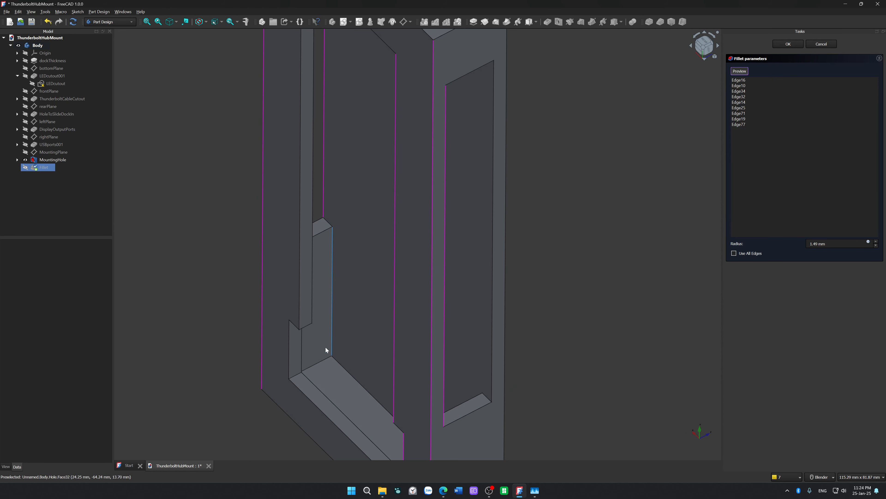
{"action": "left_click", "coordinate": [302, 358]}
{"action": "left_click", "coordinate": [288, 355]}
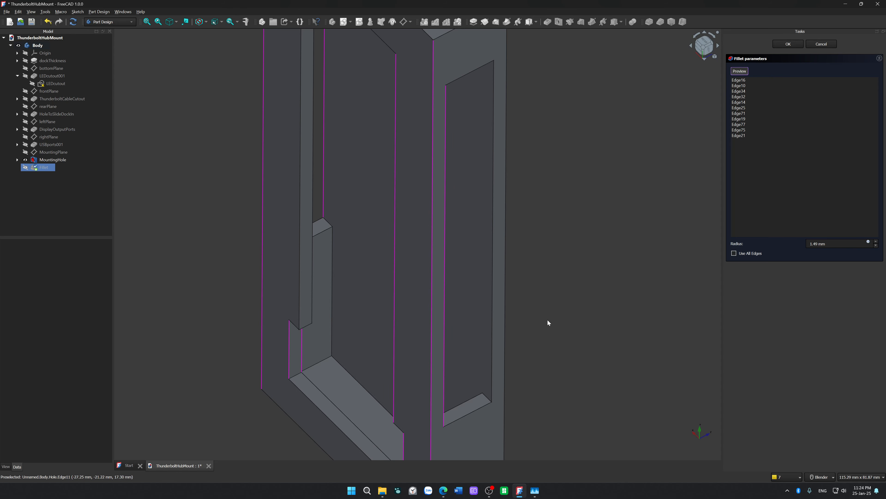
{"action": "scroll", "coordinate": [547, 319], "scroll_direction": "down", "scroll_amount": 2}
{"action": "middle_click_drag", "start_coordinate": [547, 318], "coordinate": [500, 296]}
{"action": "scroll", "coordinate": [500, 296], "scroll_direction": "up", "scroll_amount": 5}
{"action": "middle_click_drag", "start_coordinate": [633, 313], "coordinate": [689, 307]}
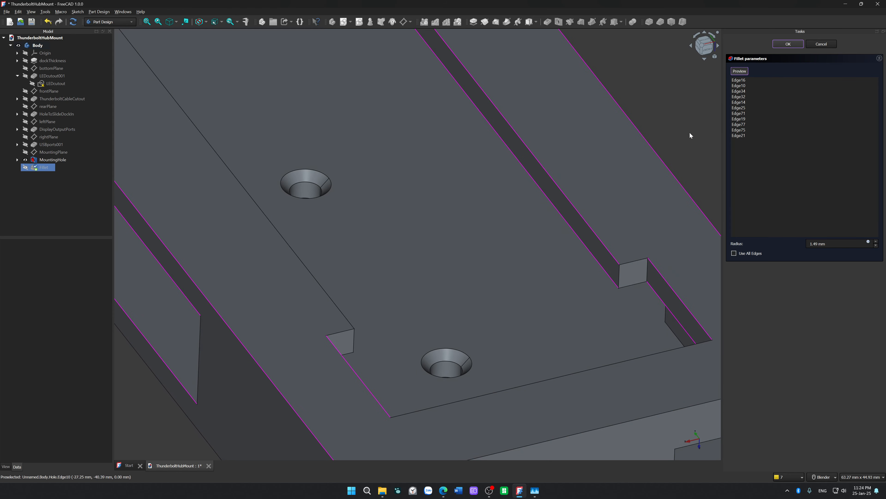
{"action": "scroll", "coordinate": [633, 165], "scroll_direction": "down", "scroll_amount": 4}
{"action": "middle_click_drag", "start_coordinate": [610, 153], "coordinate": [600, 241]}
{"action": "middle_click_drag", "start_coordinate": [618, 194], "coordinate": [611, 226]}
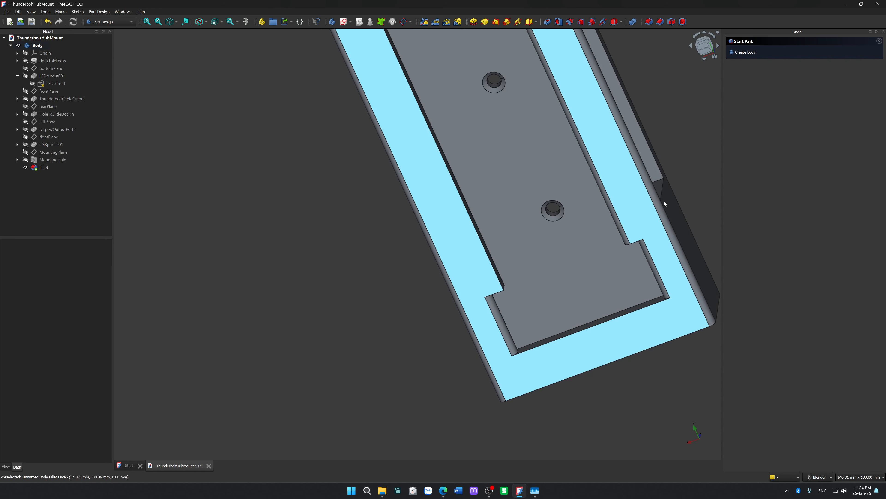
Reopen the fillet for editing and add the rear long edge of the side wall's opening.
{"action": "scroll", "coordinate": [665, 204], "scroll_direction": "down", "scroll_amount": 3}
{"action": "middle_click_drag", "start_coordinate": [676, 192], "coordinate": [655, 237]}
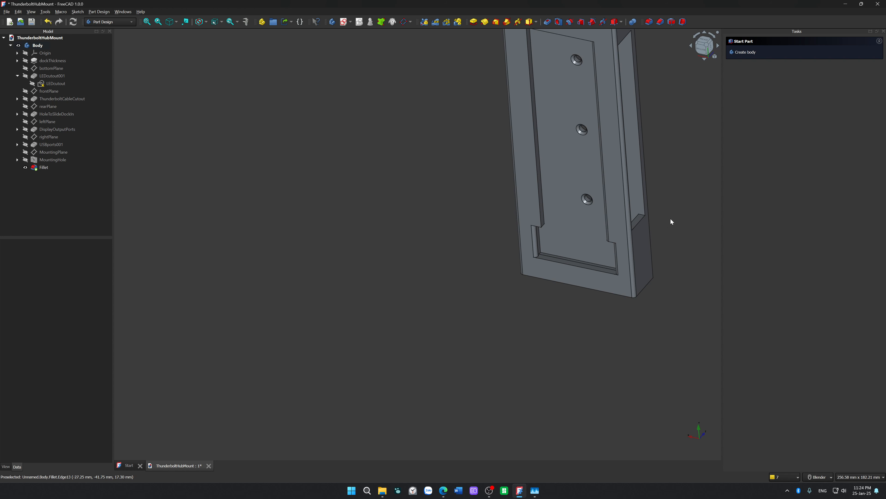
{"action": "middle_click_drag", "start_coordinate": [632, 180], "coordinate": [507, 292], "text": "shift"}
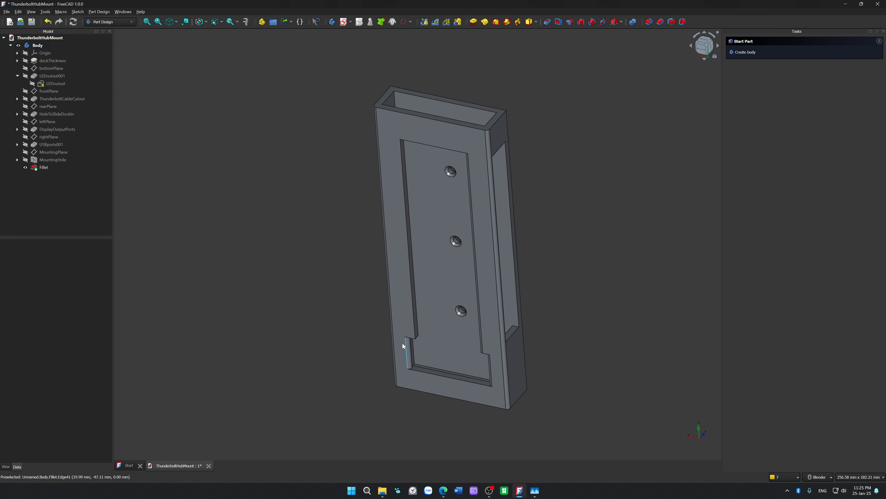
{"action": "middle_click_drag", "start_coordinate": [581, 236], "coordinate": [540, 272]}
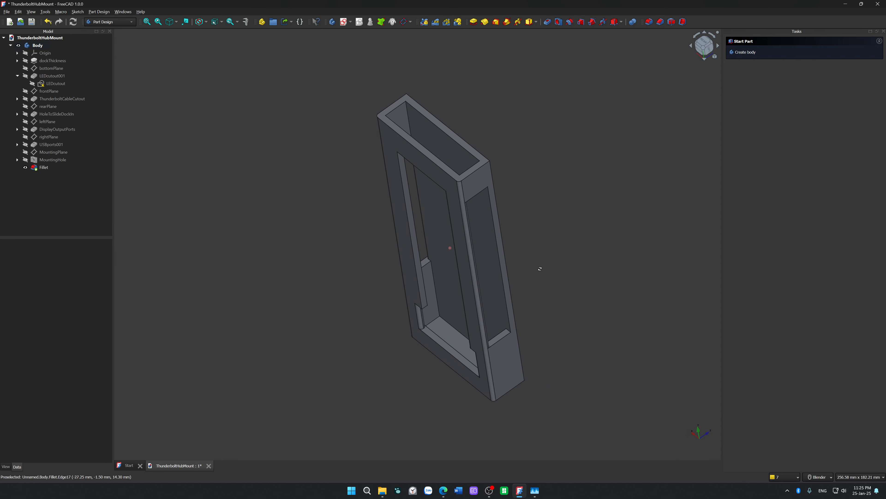
{"action": "left_click", "coordinate": [54, 167]}
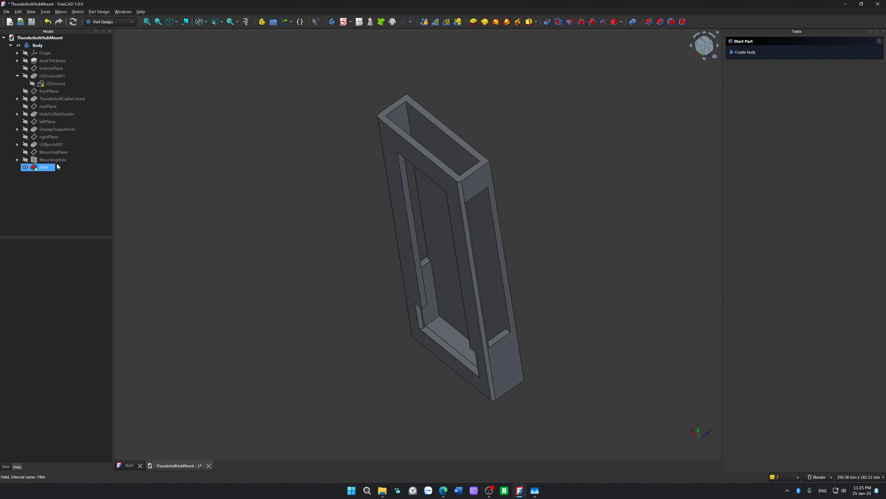
{"action": "double_click", "coordinate": [41, 169]}
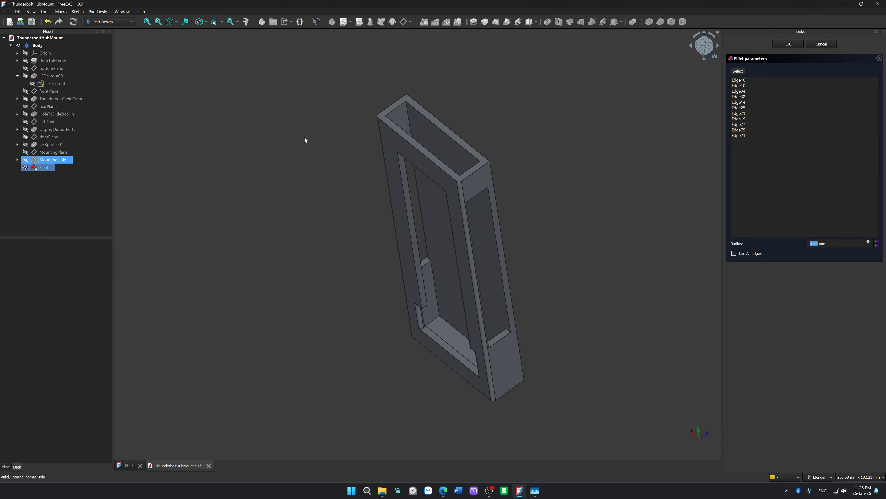
{"action": "scroll", "coordinate": [473, 330], "scroll_direction": "up", "scroll_amount": 5}
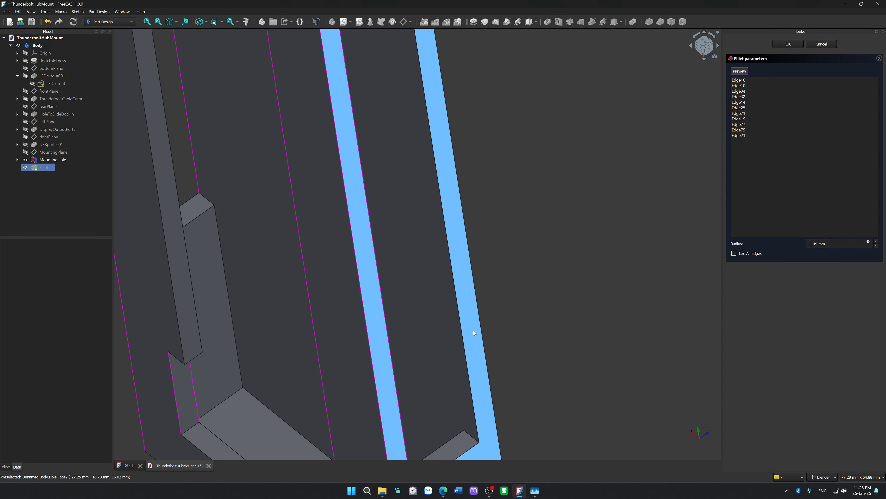
{"action": "left_click", "coordinate": [463, 331]}
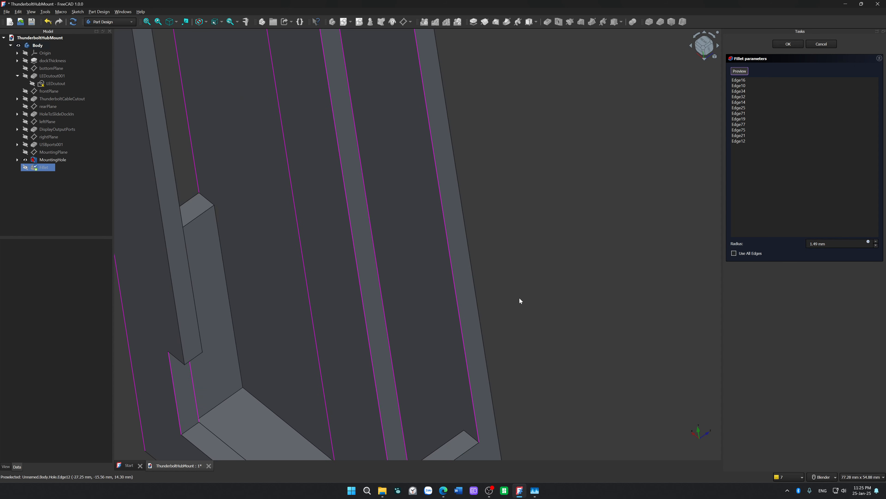
Add the two remaining long edges on the opposite side of the LED cutout and preview the fillet.
{"action": "scroll", "coordinate": [519, 298], "scroll_direction": "down", "scroll_amount": 8}
{"action": "middle_click_drag", "start_coordinate": [520, 299], "coordinate": [392, 281]}
{"action": "scroll", "coordinate": [444, 290], "scroll_direction": "up", "scroll_amount": 6}
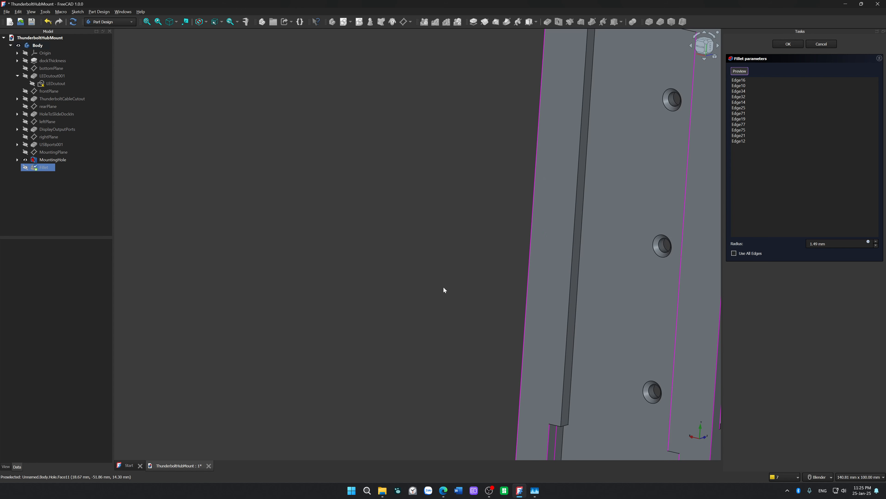
{"action": "left_click", "coordinate": [568, 312]}
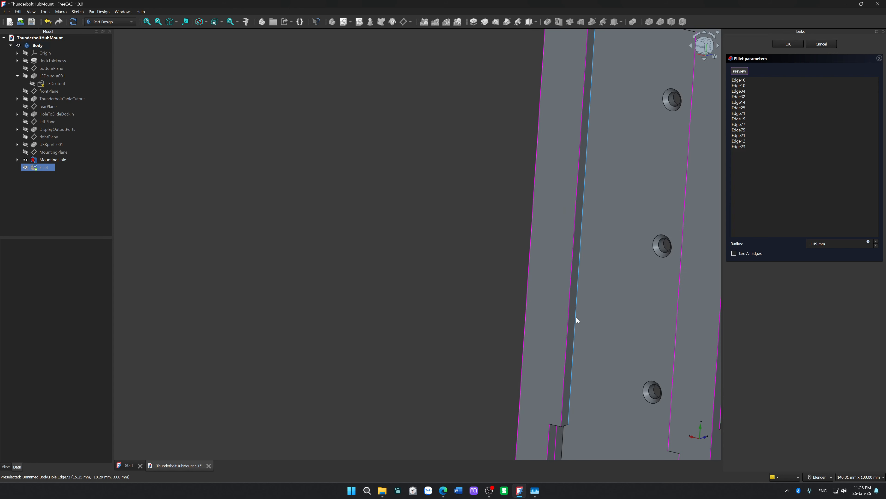
{"action": "left_click", "coordinate": [577, 318]}
{"action": "scroll", "coordinate": [576, 318], "scroll_direction": "down", "scroll_amount": 5}
{"action": "left_click", "coordinate": [740, 71]}
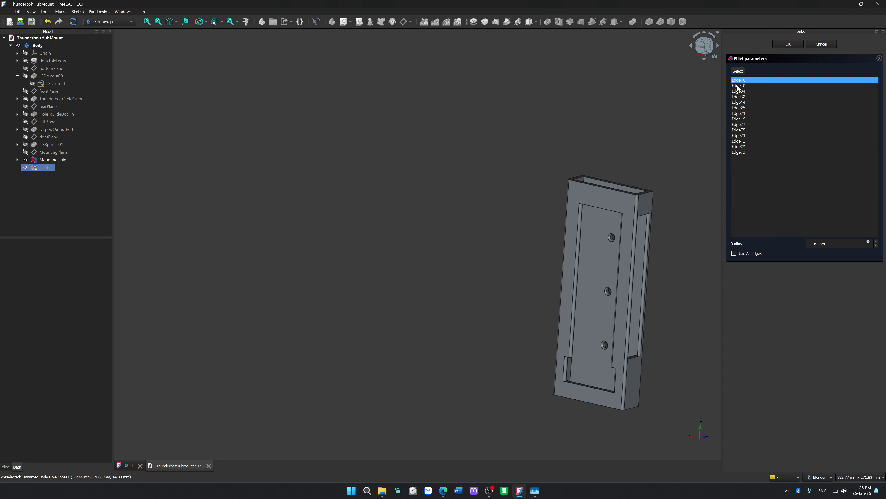
Inspect the rounded outer and opening edges from several angles and close the fillet parameters.
{"action": "middle_click_drag", "start_coordinate": [657, 222], "coordinate": [509, 192], "text": "shift"}
{"action": "scroll", "coordinate": [489, 258], "scroll_direction": "down", "scroll_amount": 2}
{"action": "scroll", "coordinate": [518, 263], "scroll_direction": "up", "scroll_amount": 4}
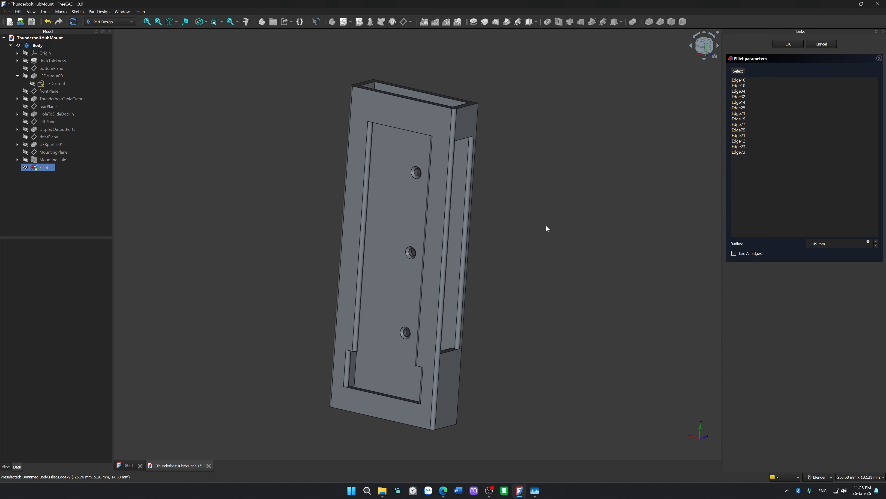
{"action": "middle_click_drag", "start_coordinate": [547, 228], "coordinate": [514, 307]}
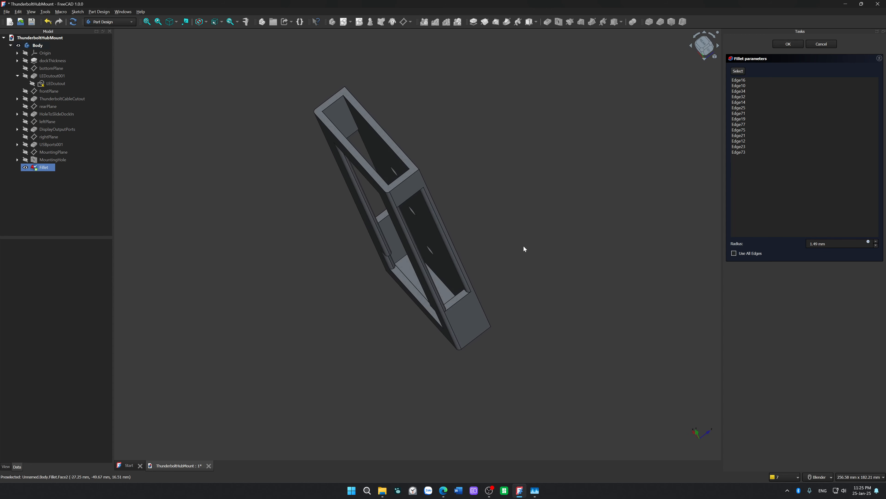
{"action": "middle_click_drag", "start_coordinate": [524, 249], "coordinate": [462, 191]}
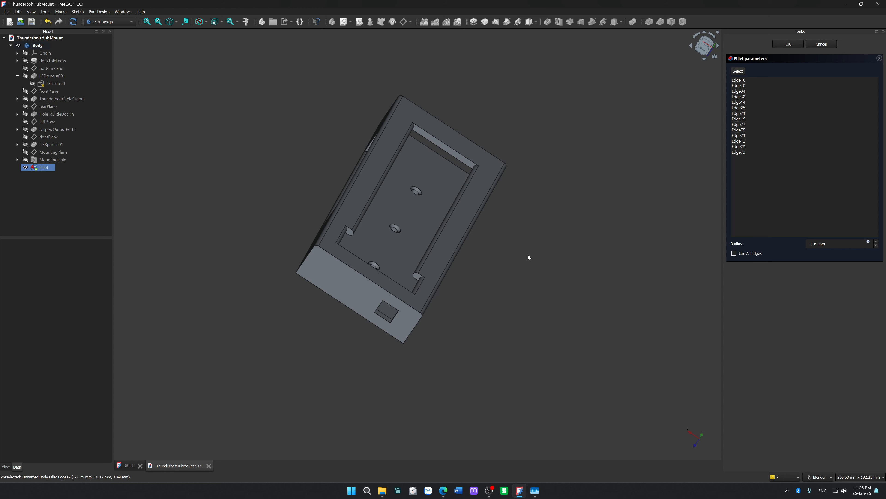
{"action": "middle_click_drag", "start_coordinate": [529, 256], "coordinate": [475, 236]}
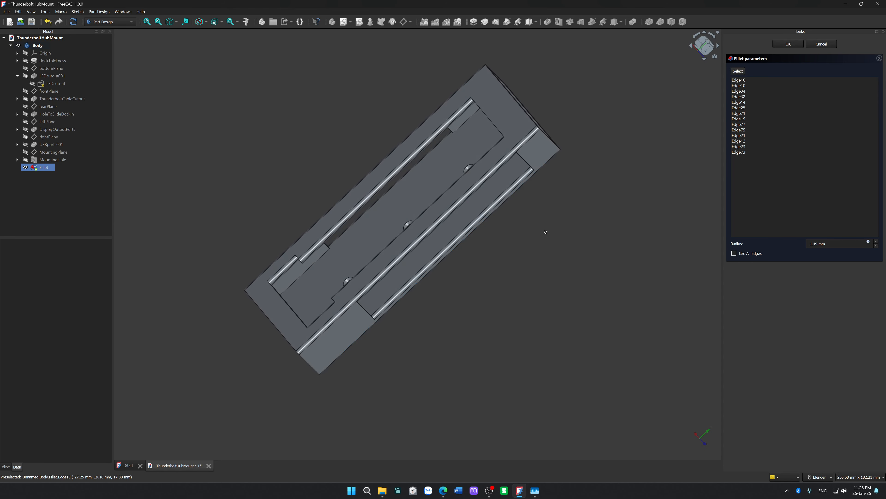
{"action": "middle_click_drag", "start_coordinate": [546, 230], "coordinate": [508, 259]}
{"action": "mouse_move", "coordinate": [256, 325]}
{"action": "middle_mouse_down"}
{"action": "mouse_move", "coordinate": [245, 301]}
{"action": "mouse_move", "coordinate": [247, 320]}
{"action": "middle_mouse_up"}
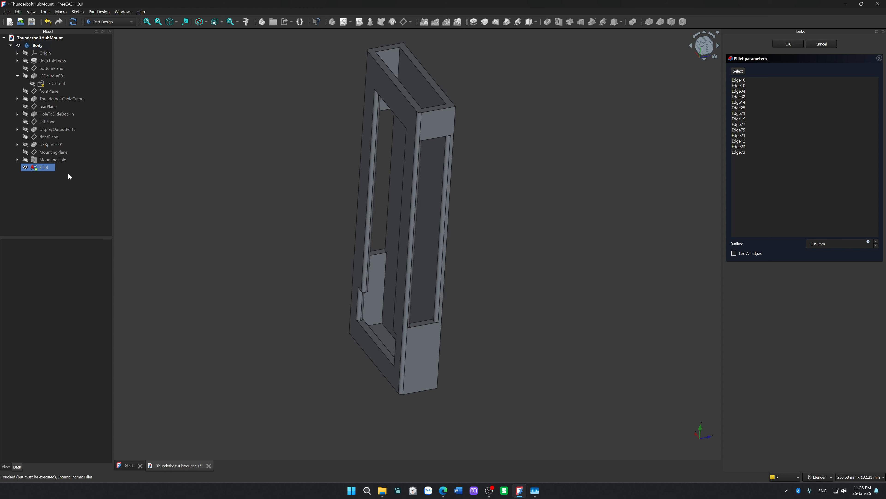
{"action": "left_click", "coordinate": [49, 169]}
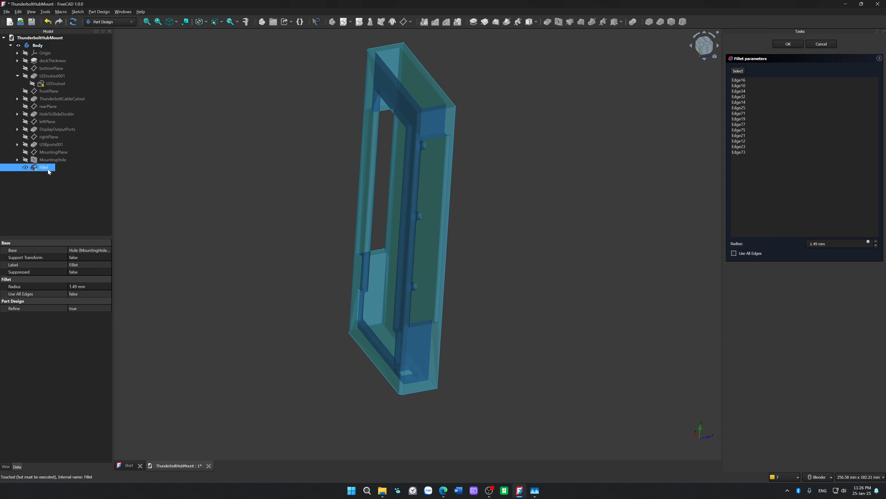
{"action": "left_click", "coordinate": [49, 184]}
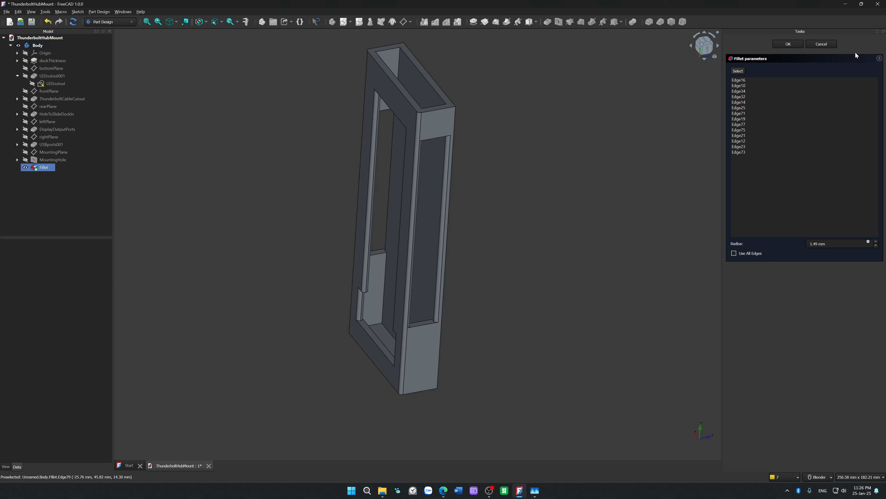
{"action": "middle_click_drag", "start_coordinate": [459, 293], "coordinate": [523, 182]}
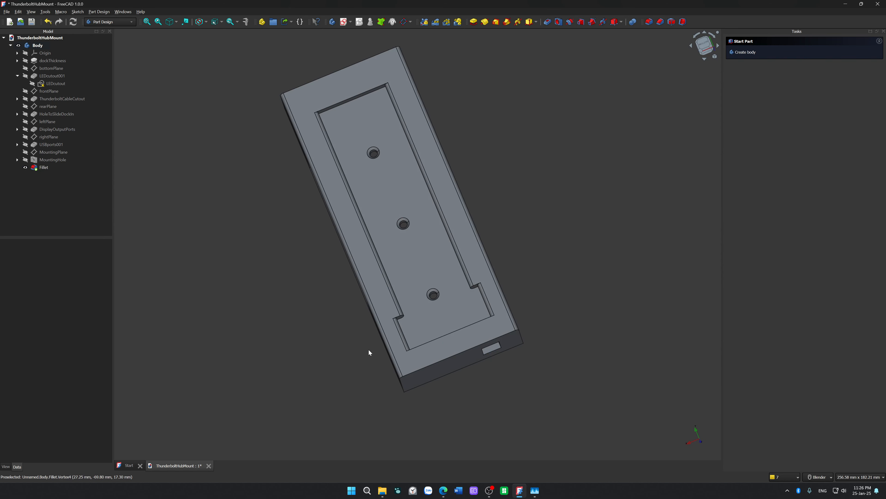
Delete the Fillet feature from the body.
{"action": "left_click", "coordinate": [62, 167]}
{"action": "left_click", "coordinate": [43, 167]}
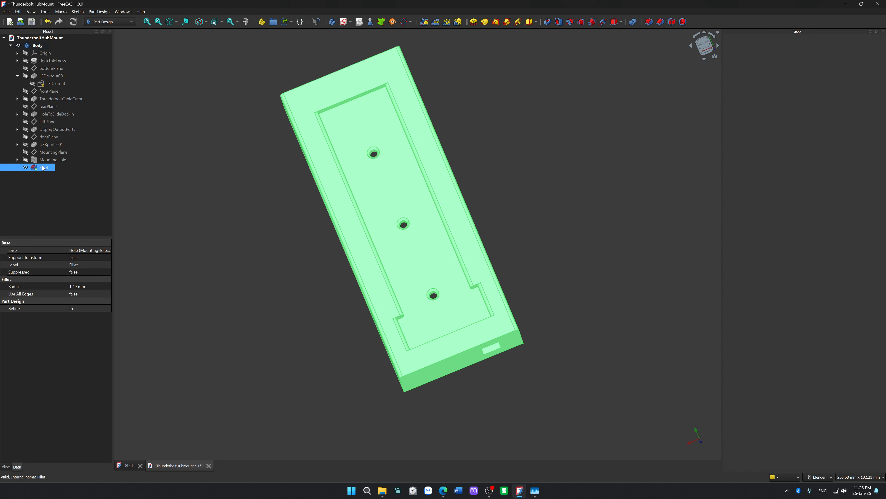
{"action": "key", "text": "Delete"}
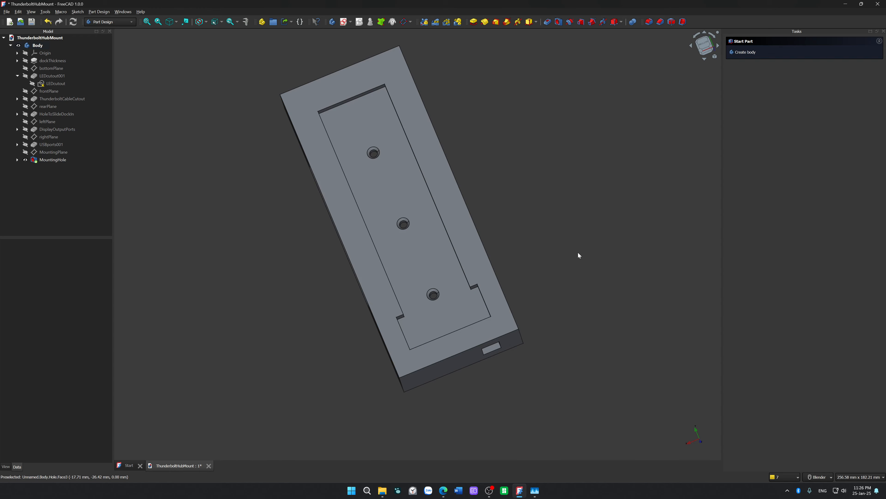
Open the LEDcutout sketch for editing and review the list of logged notifications.
{"action": "mouse_move", "coordinate": [578, 253]}
{"action": "middle_mouse_down"}
{"action": "mouse_move", "coordinate": [515, 166]}
{"action": "mouse_move", "coordinate": [464, 362]}
{"action": "mouse_move", "coordinate": [378, 239]}
{"action": "middle_mouse_up"}
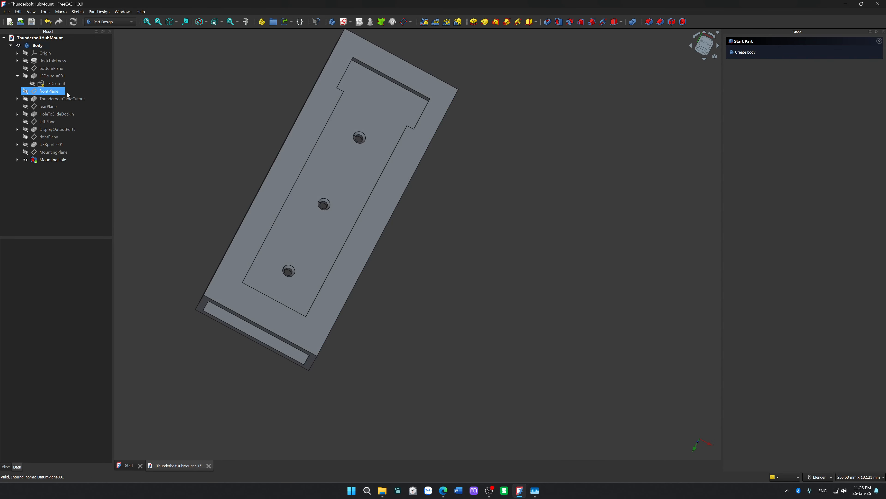
{"action": "double_click", "coordinate": [55, 84]}
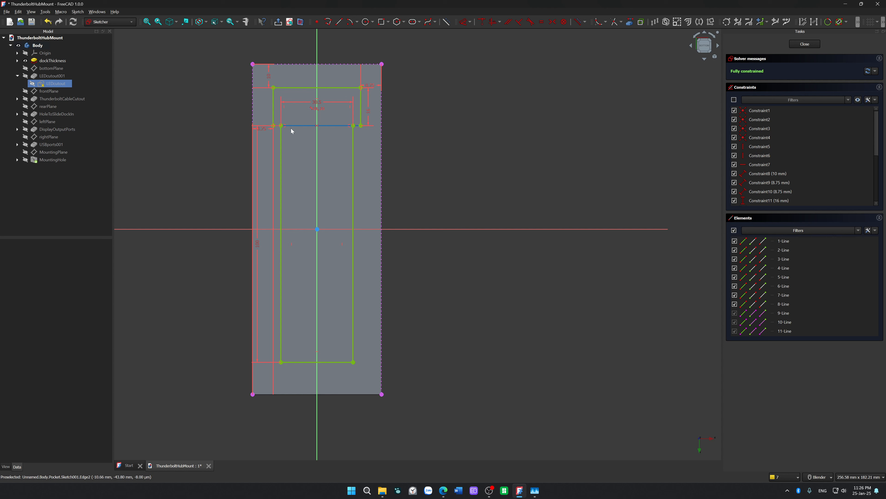
{"action": "left_click", "coordinate": [782, 476]}
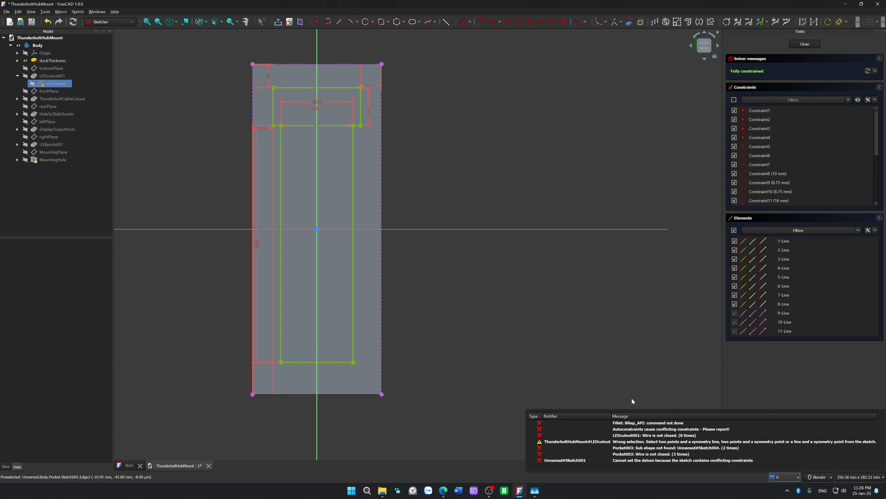
{"action": "left_click", "coordinate": [615, 341]}
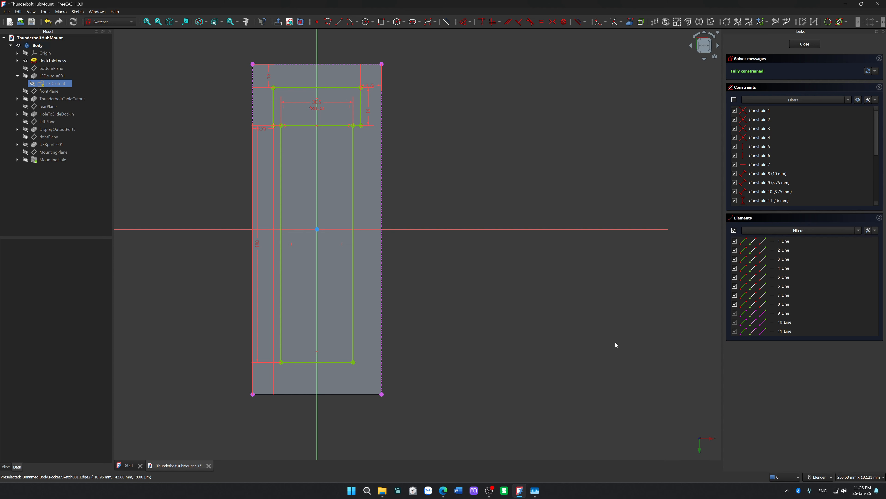
{"action": "left_click", "coordinate": [783, 477]}
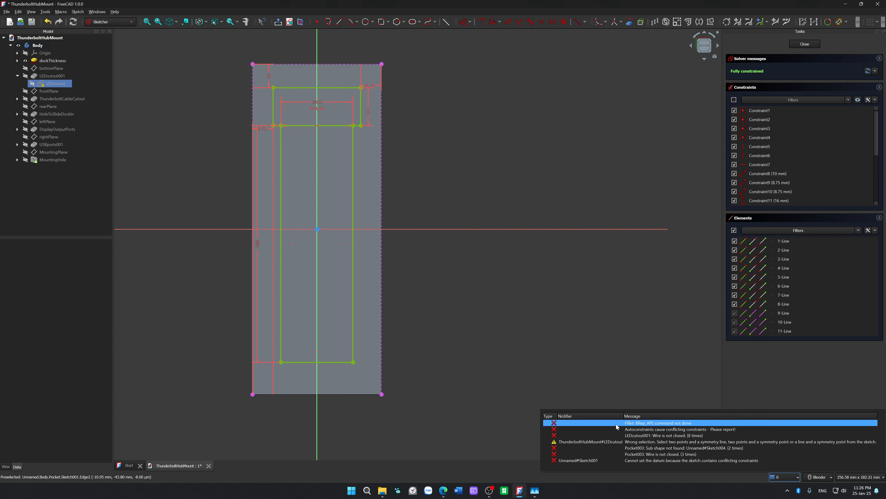
{"action": "left_click", "coordinate": [629, 373]}
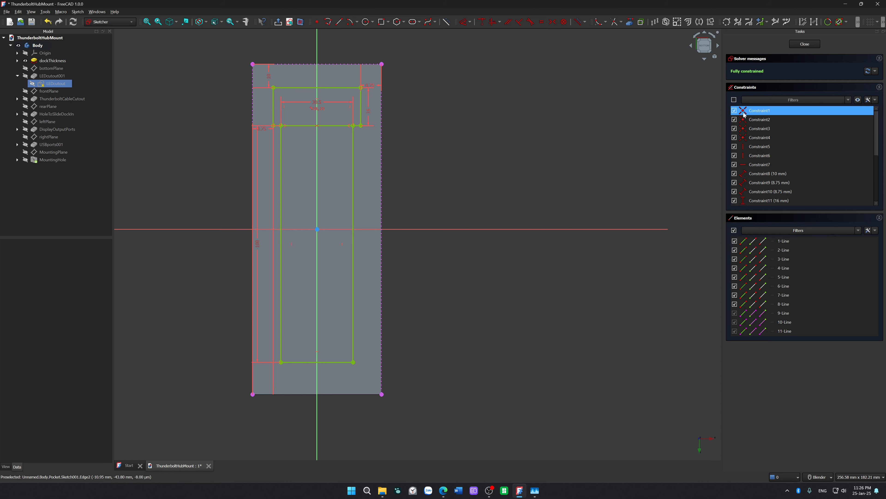
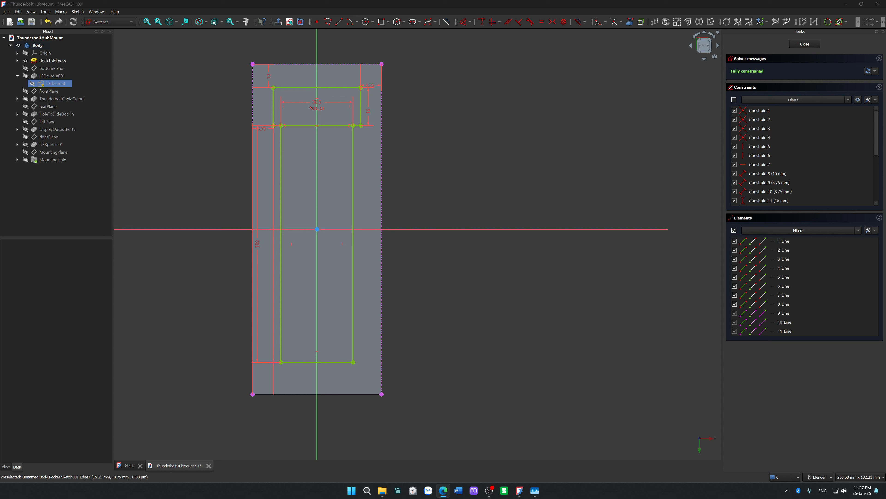
Draw a diagonal line from each inner corner of the LEDcutout profile to the adjacent outer vertical edge, meeting it about 3 mm above the horizontal edge.
{"action": "left_click", "coordinate": [555, 200]}
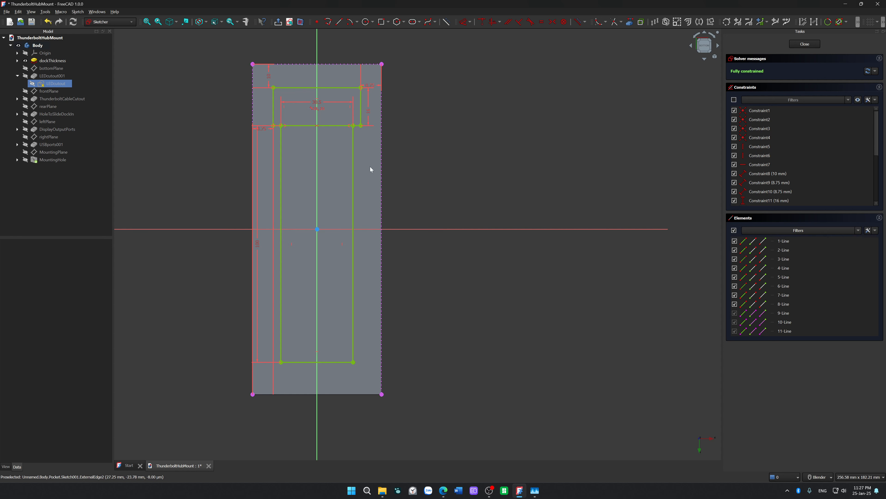
{"action": "scroll", "coordinate": [353, 145], "scroll_direction": "up", "scroll_amount": 5}
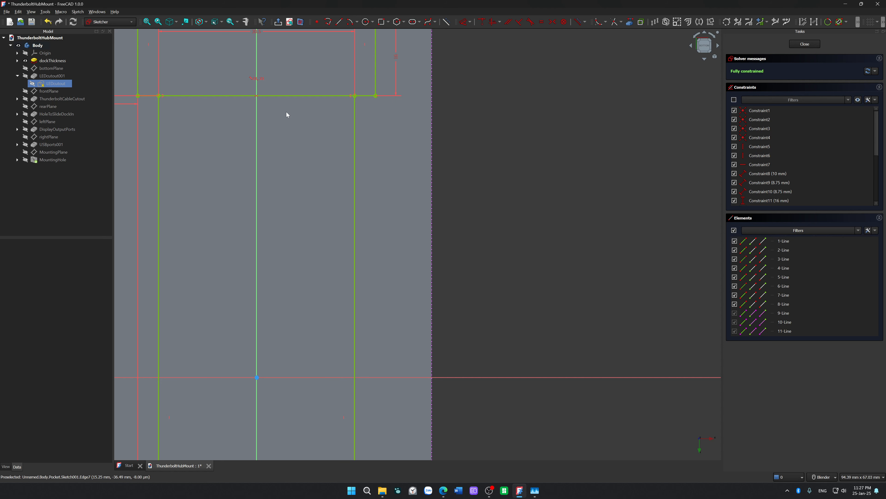
{"action": "middle_click_drag", "start_coordinate": [288, 112], "coordinate": [276, 200], "text": "shift"}
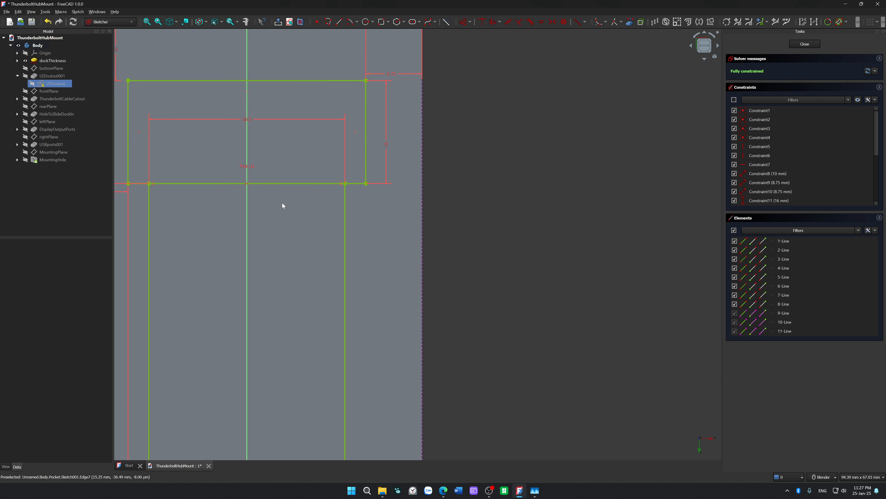
{"action": "middle_click_drag", "start_coordinate": [502, 182], "coordinate": [633, 228], "text": "shift"}
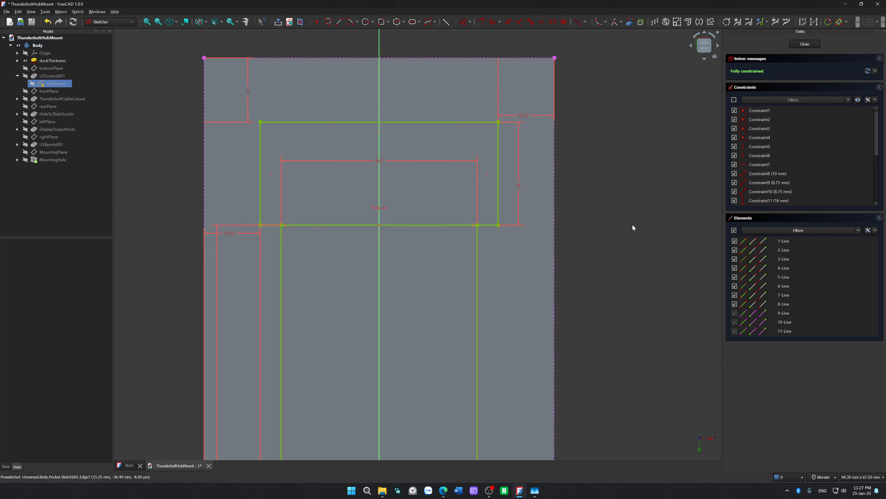
{"action": "scroll", "coordinate": [297, 231], "scroll_direction": "up", "scroll_amount": 3}
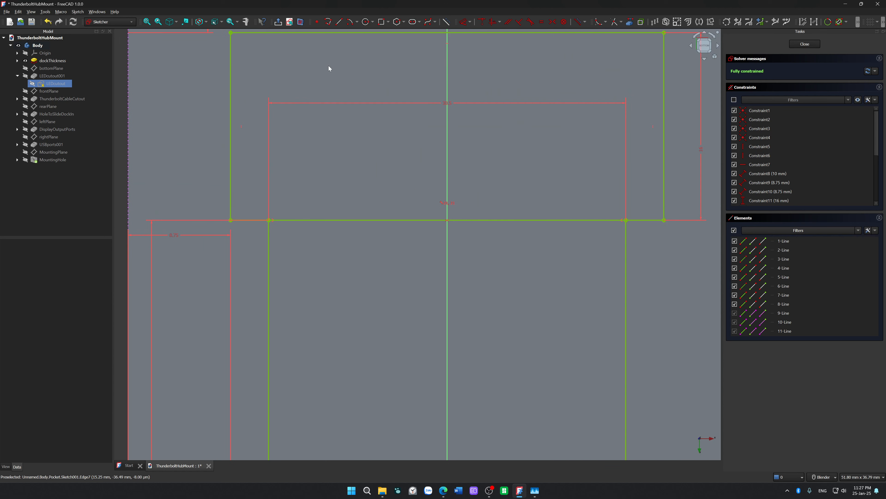
{"action": "left_click", "coordinate": [340, 24]}
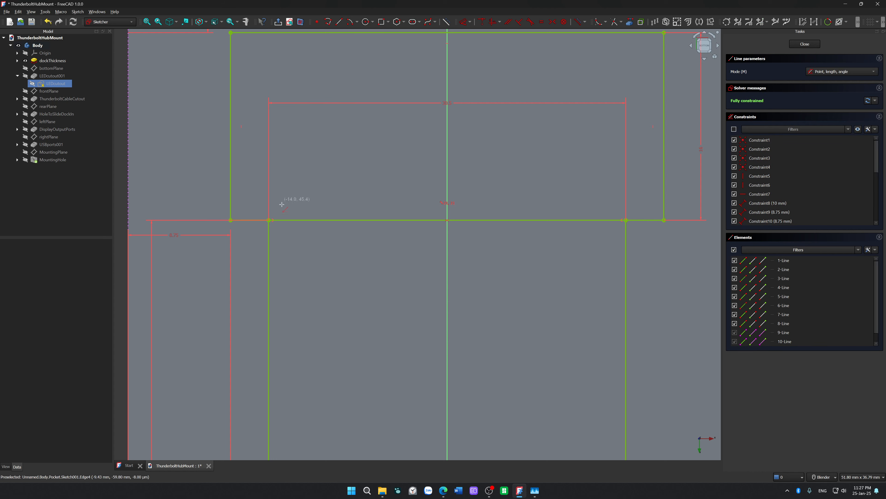
{"action": "left_click", "coordinate": [269, 220]}
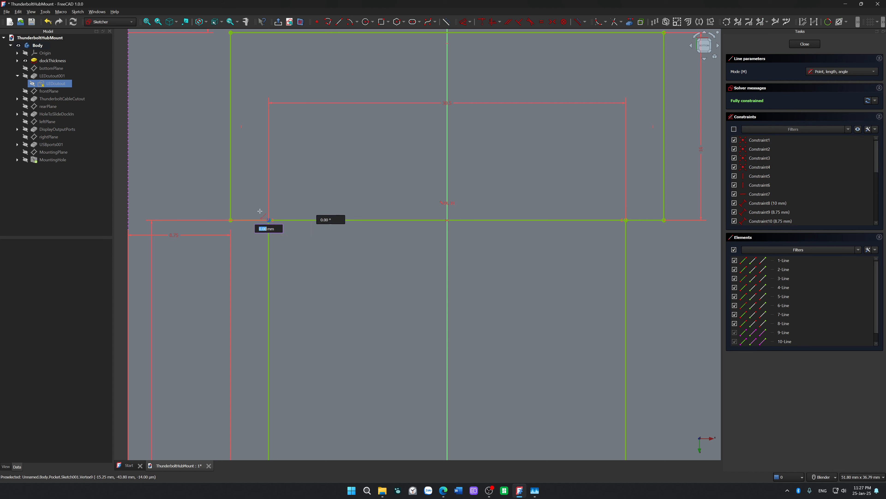
{"action": "left_click", "coordinate": [232, 184]}
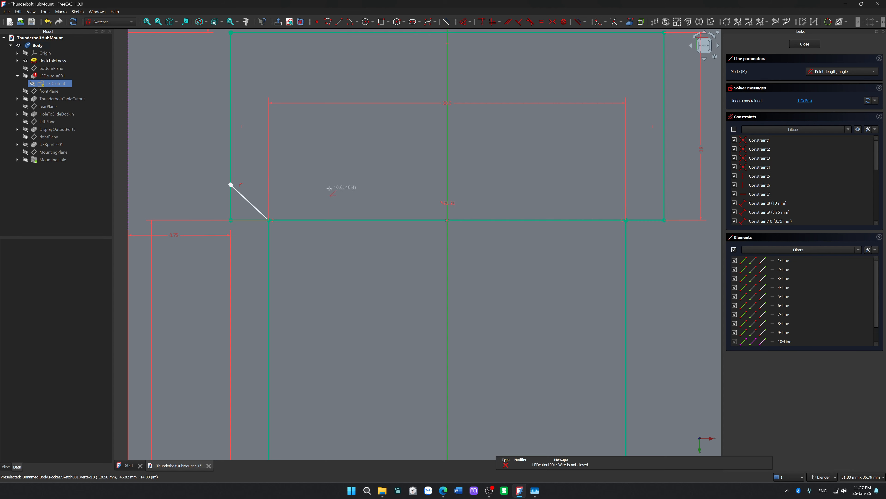
{"action": "left_click", "coordinate": [626, 220]}
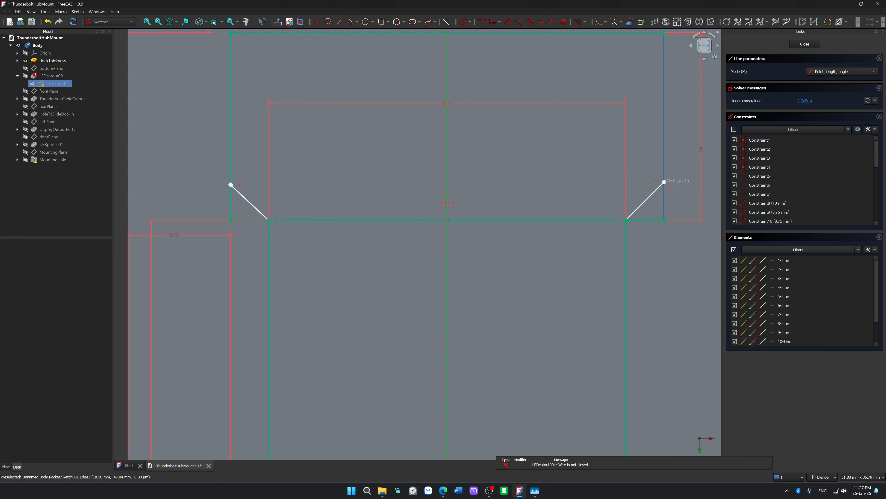
{"action": "left_click", "coordinate": [664, 182]}
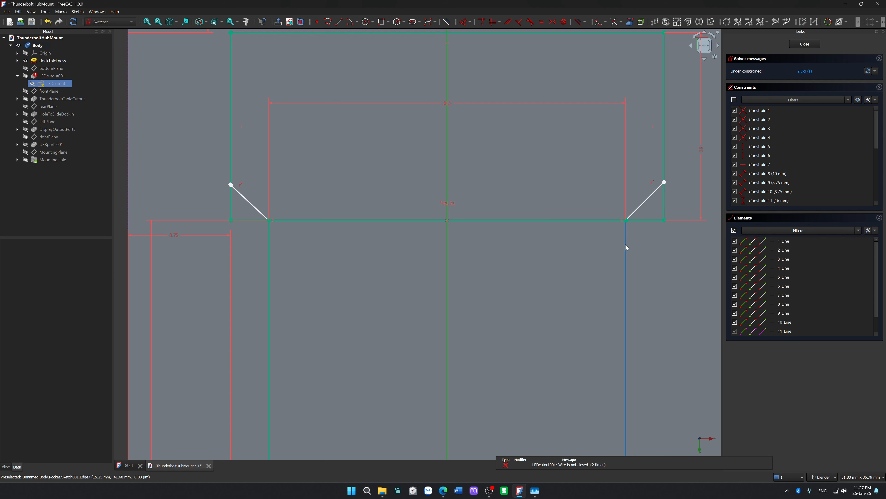
{"action": "scroll", "coordinate": [621, 245], "scroll_direction": "down", "scroll_amount": 3}
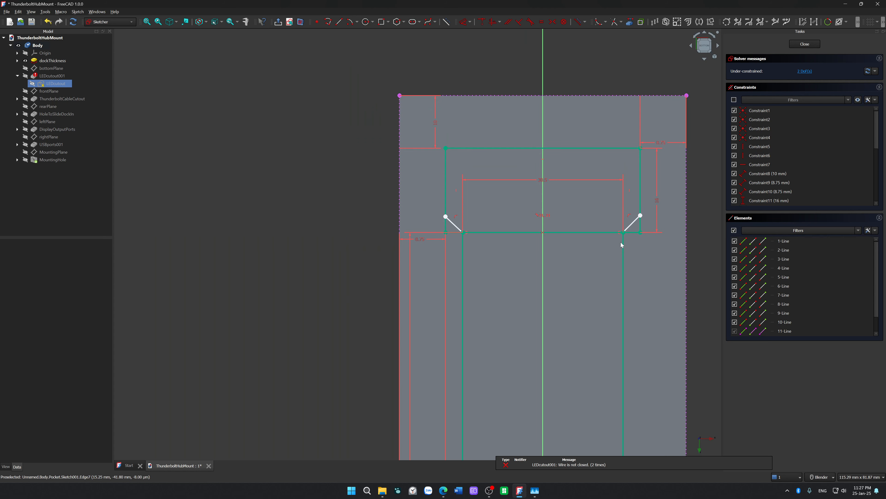
{"action": "left_click", "coordinate": [630, 23]}
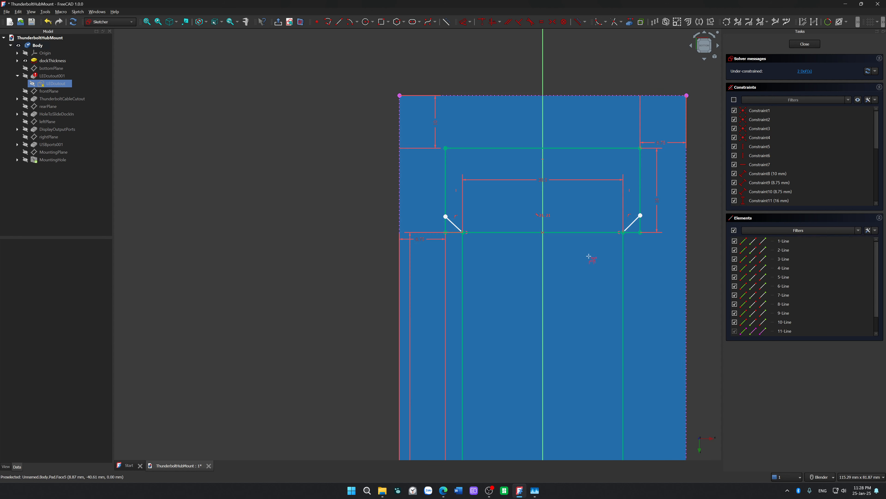
{"action": "scroll", "coordinate": [585, 236], "scroll_direction": "up", "scroll_amount": 4}
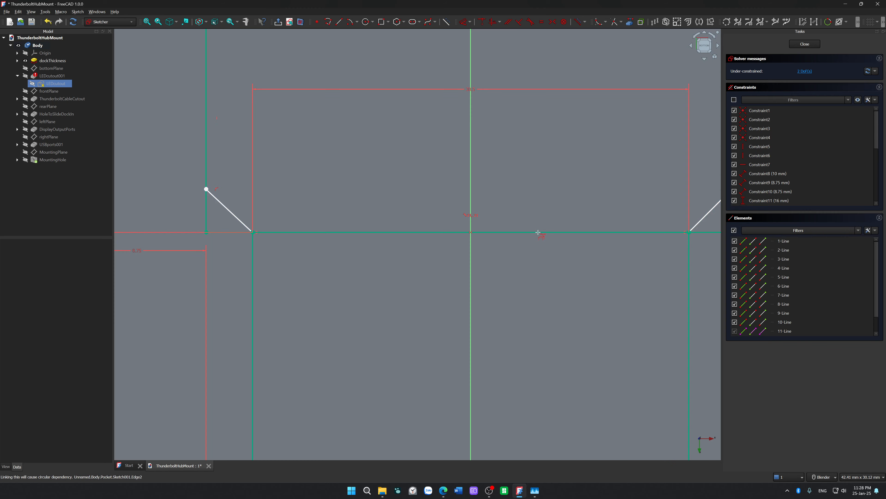
{"action": "scroll", "coordinate": [524, 215], "scroll_direction": "down", "scroll_amount": 3}
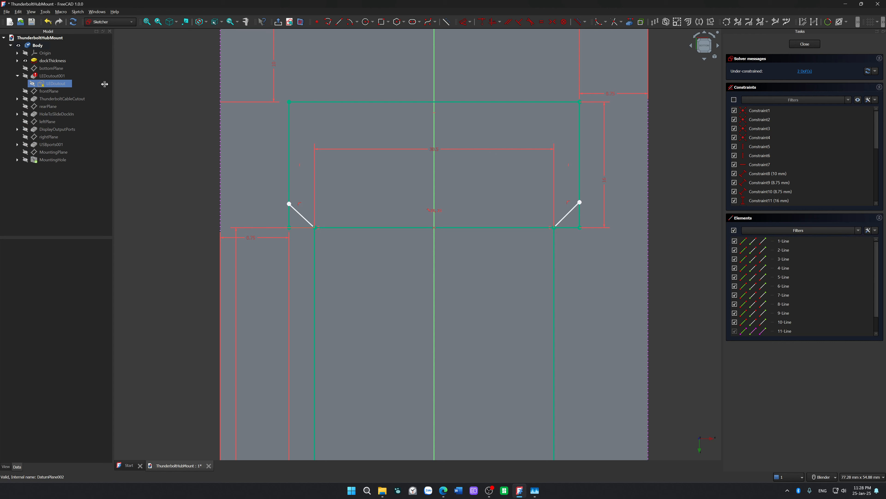
{"action": "double_click", "coordinate": [56, 85]}
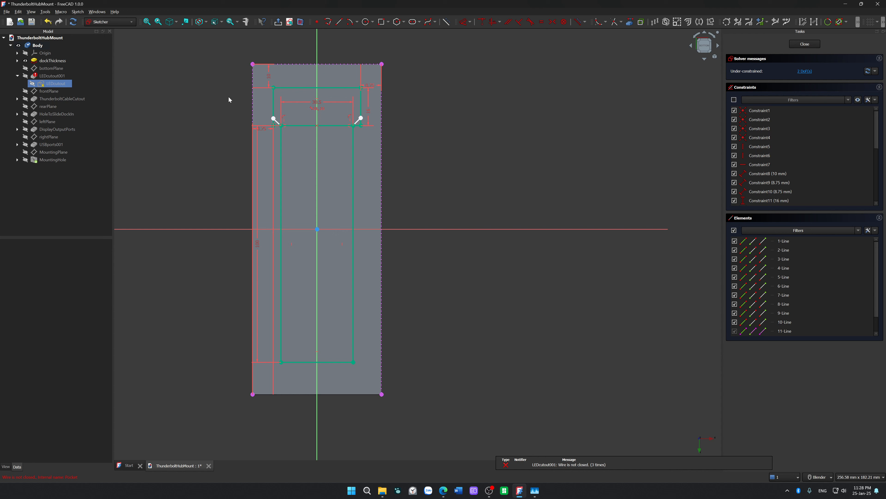
{"action": "double_click", "coordinate": [57, 85]}
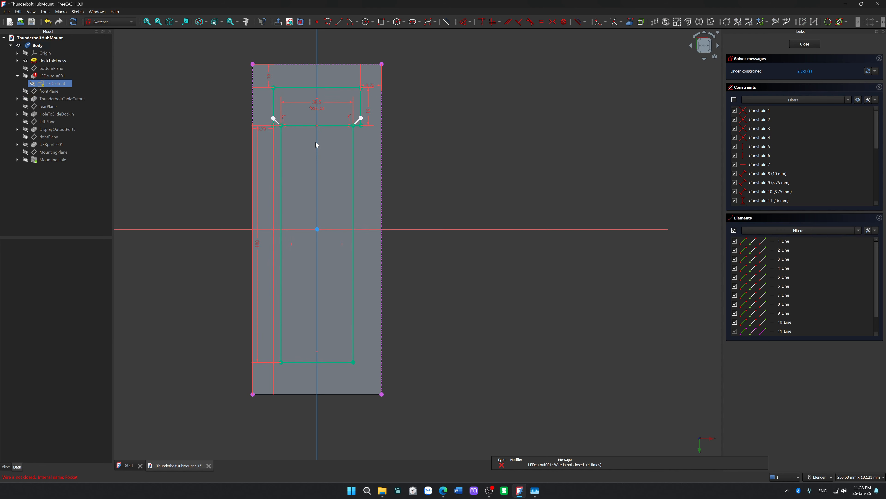
{"action": "scroll", "coordinate": [316, 143], "scroll_direction": "up", "scroll_amount": 4}
{"action": "middle_click_drag", "start_coordinate": [316, 143], "coordinate": [400, 311], "text": "shift"}
{"action": "scroll", "coordinate": [400, 311], "scroll_direction": "up", "scroll_amount": 3}
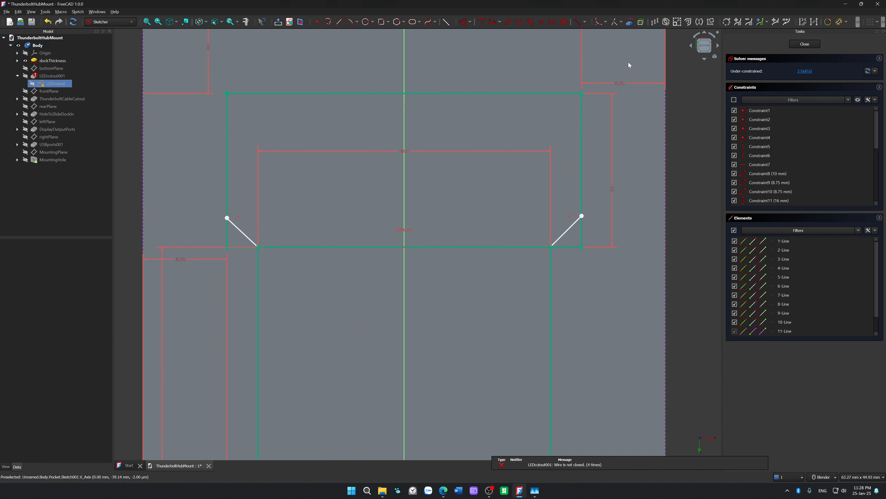
{"action": "left_click", "coordinate": [630, 22]}
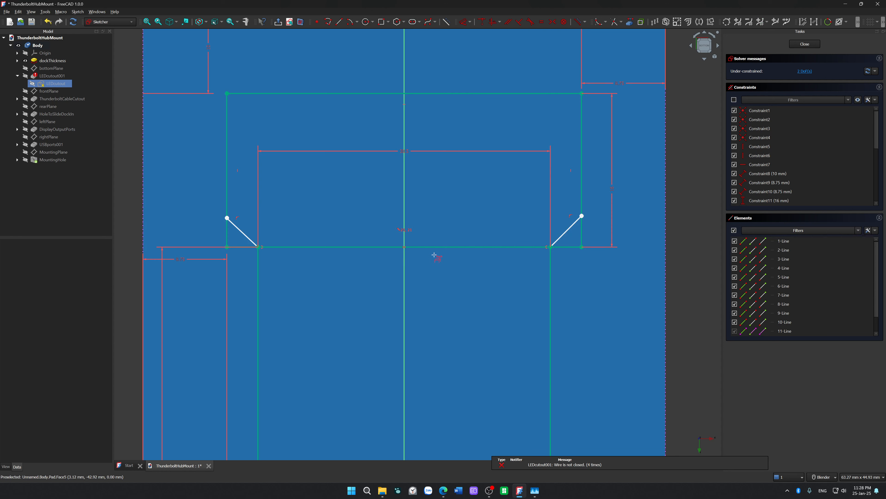
{"action": "key", "text": "Escape"}
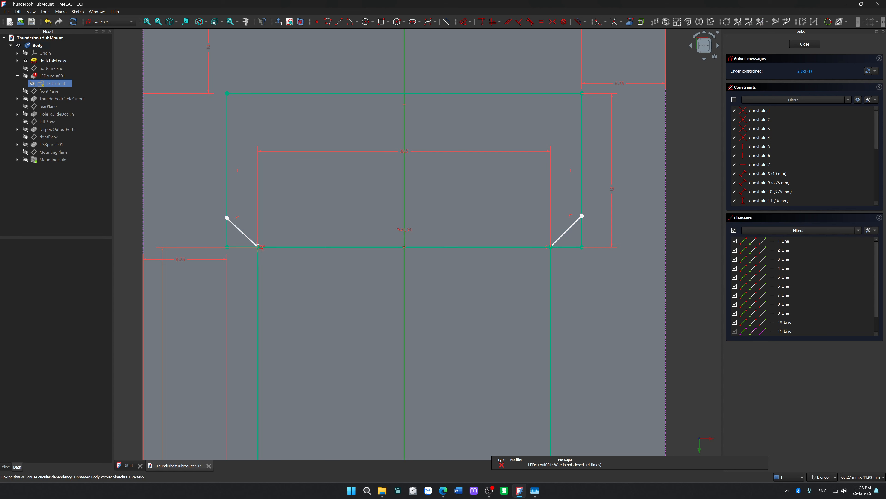
Trim away the horizontal line's middle segment between the two inner vertical edges of the LED cutout.
{"action": "left_click", "coordinate": [277, 247]}
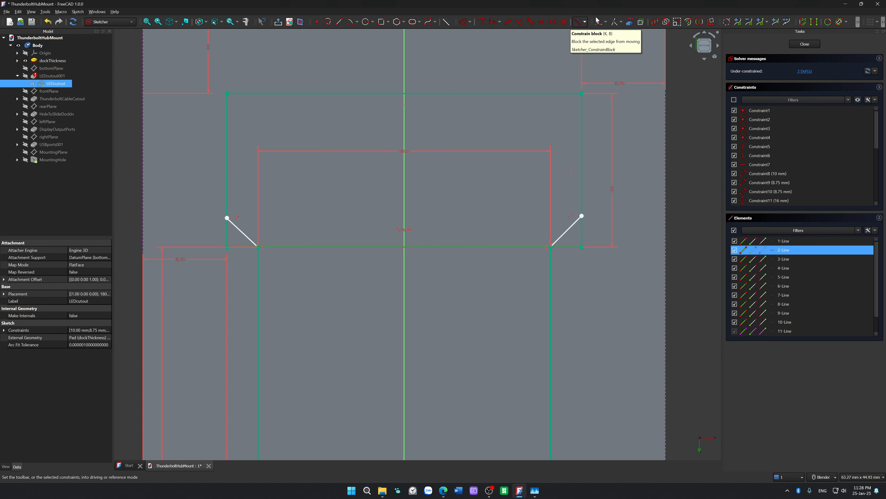
{"action": "left_click", "coordinate": [615, 22]}
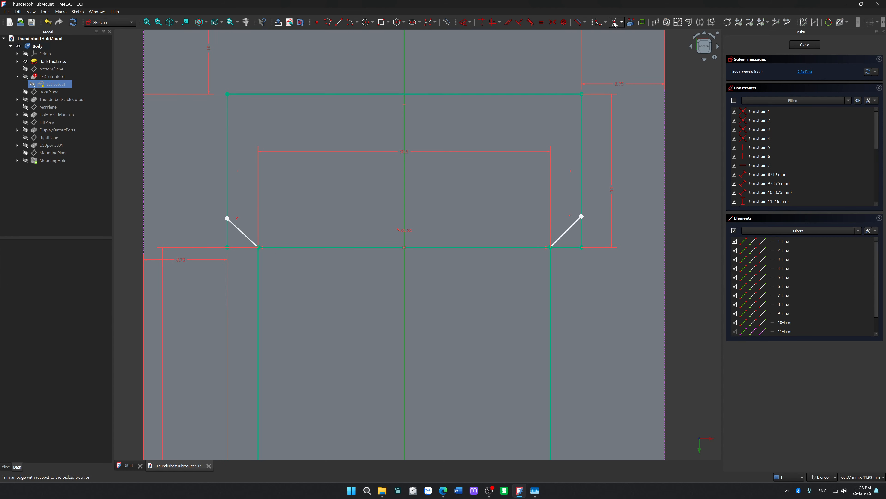
{"action": "left_click", "coordinate": [478, 247]}
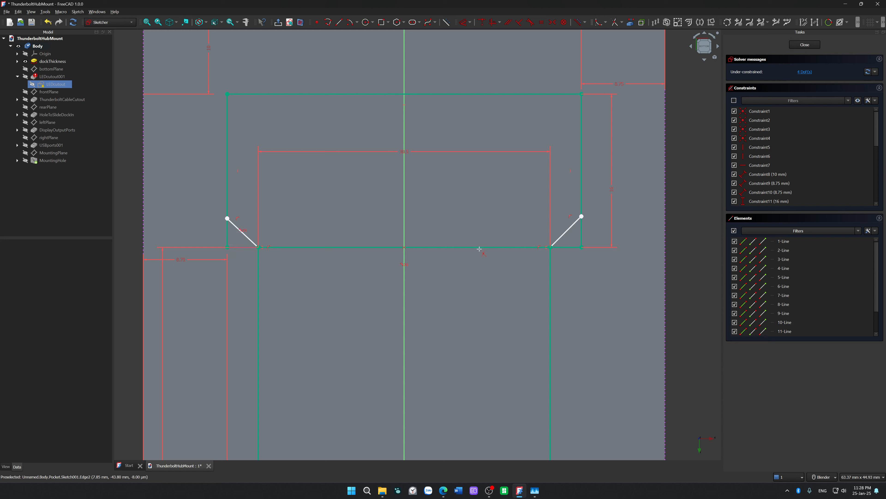
{"action": "left_click", "coordinate": [471, 250]}
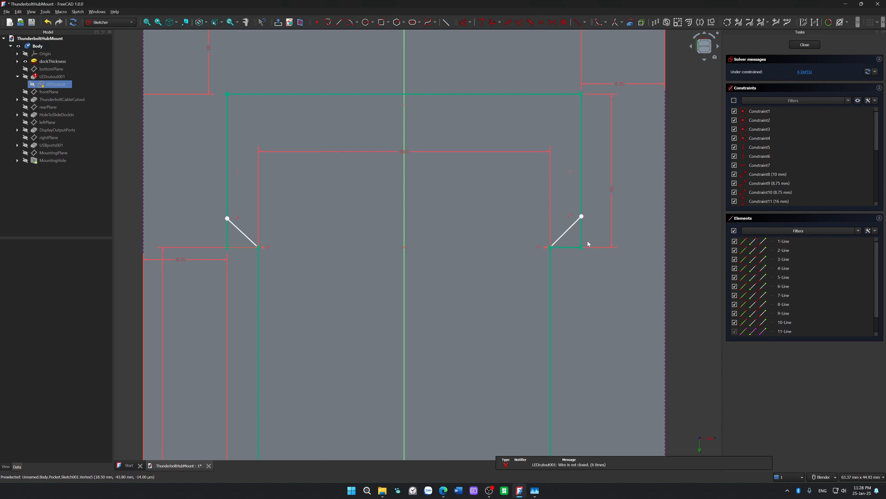
Try to dimension the length of the short horizontal edge beneath the right diagonal line.
{"action": "scroll", "coordinate": [588, 241], "scroll_direction": "up", "scroll_amount": 4}
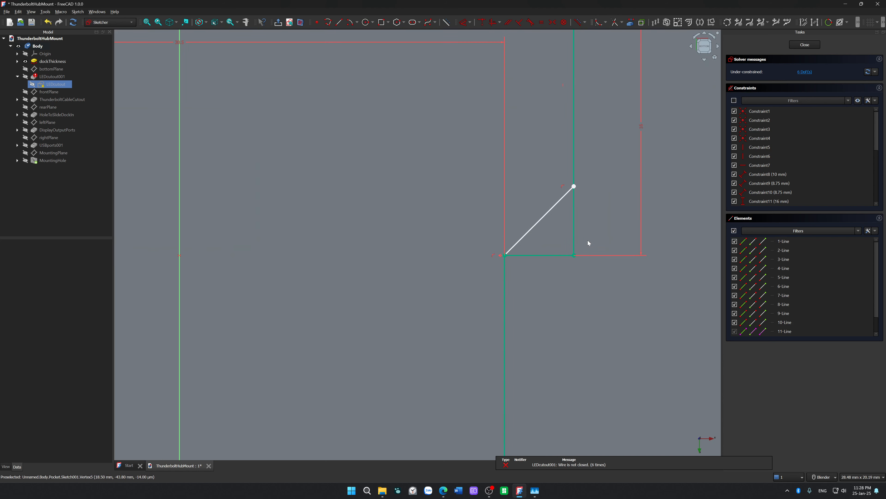
{"action": "left_click", "coordinate": [541, 255]}
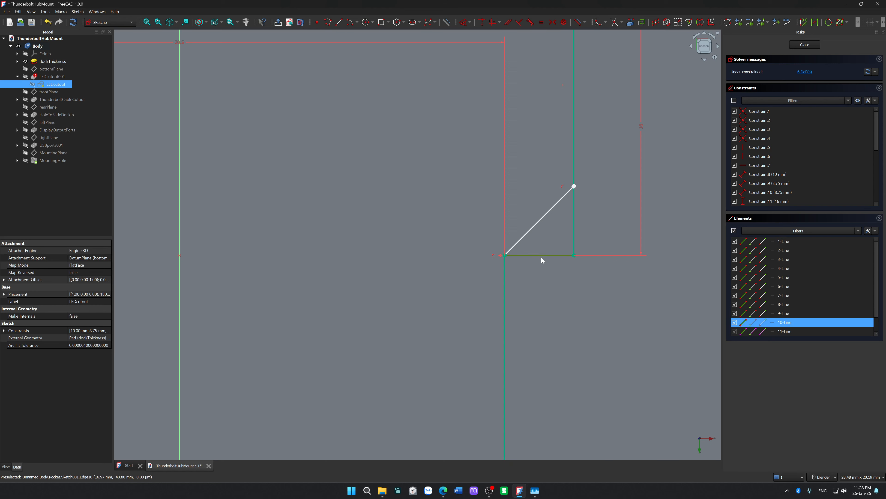
{"action": "key", "text": "d"}
{"action": "left_click", "coordinate": [545, 272]}
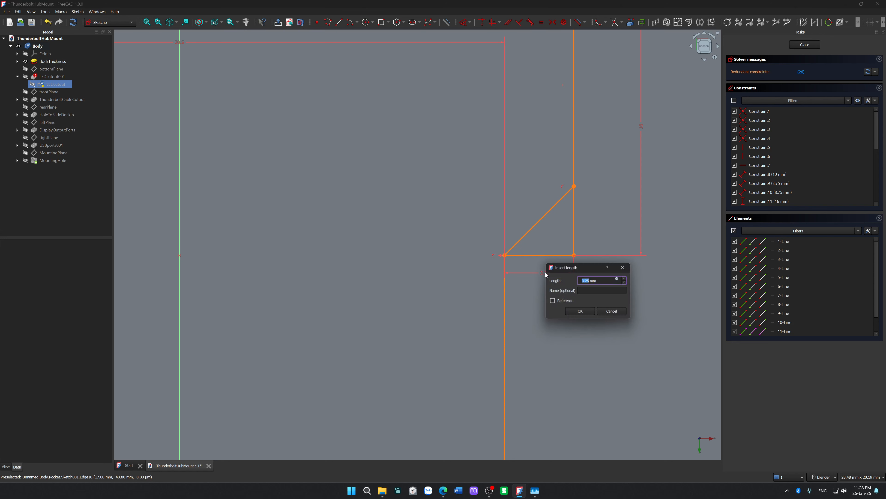
{"action": "left_click", "coordinate": [573, 312]}
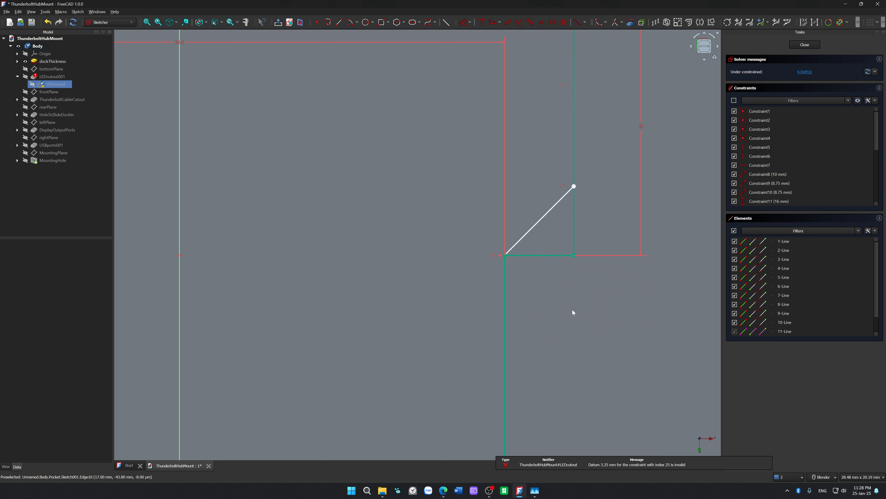
{"action": "scroll", "coordinate": [569, 298], "scroll_direction": "down", "scroll_amount": 2}
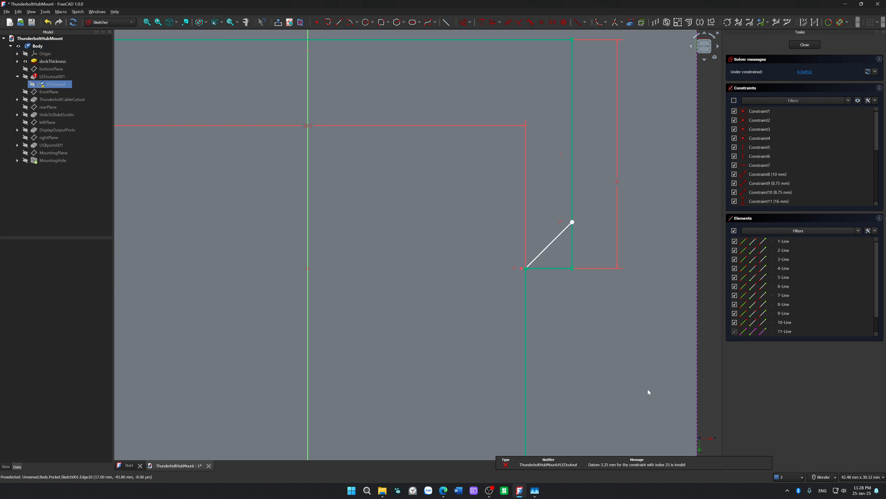
Review the logged notifications about the rejected dimension and the open wire, and close the list.
{"action": "left_click", "coordinate": [788, 477]}
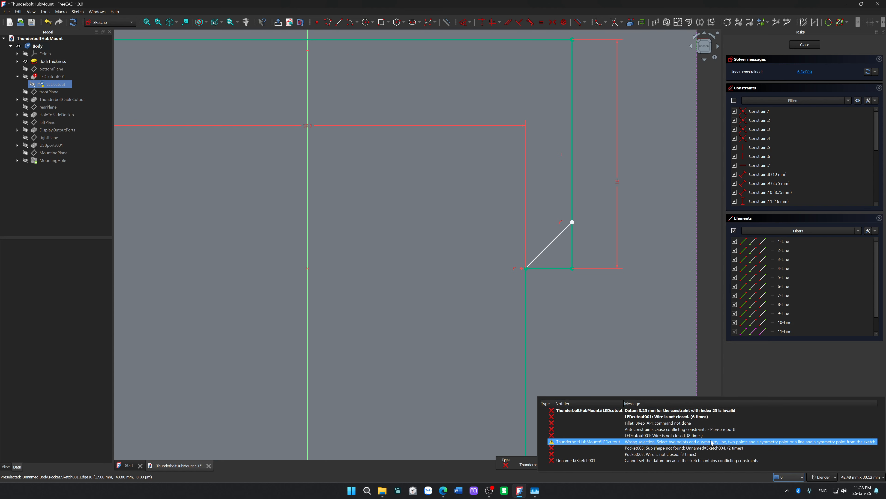
{"action": "left_click", "coordinate": [698, 416]}
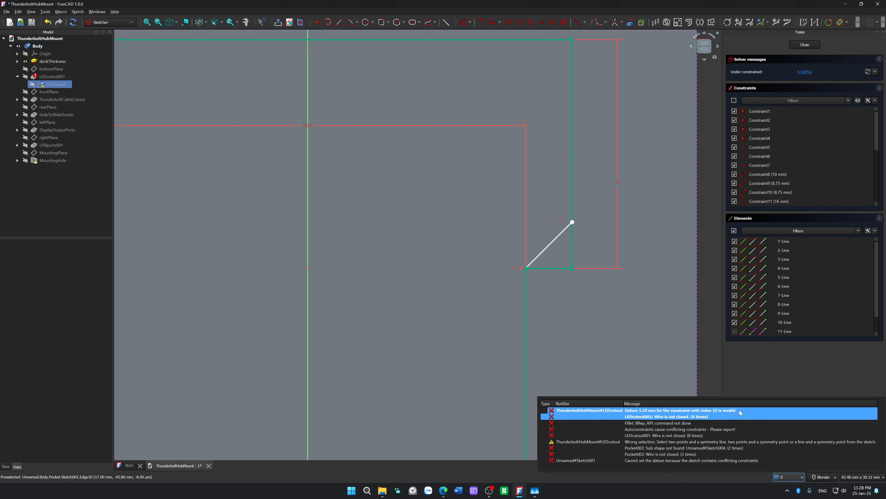
{"action": "left_click", "coordinate": [700, 410]}
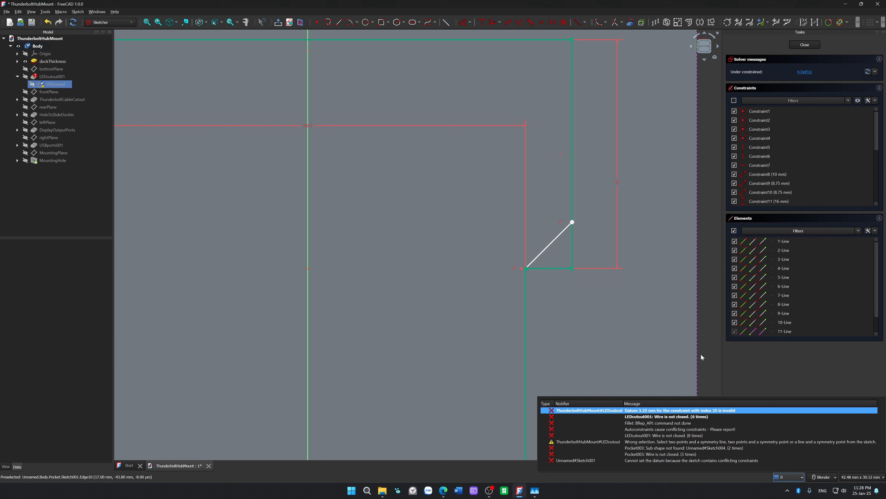
{"action": "left_click", "coordinate": [705, 335]}
Move the outer endpoint of the left diagonal line slightly lower along the cutout's vertical edge.
{"action": "scroll", "coordinate": [608, 322], "scroll_direction": "down", "scroll_amount": 5}
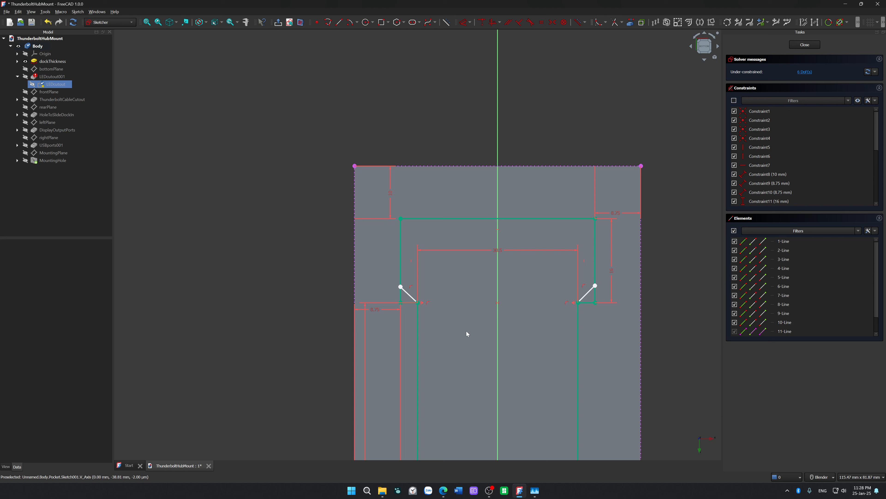
{"action": "scroll", "coordinate": [454, 334], "scroll_direction": "up", "scroll_amount": 2}
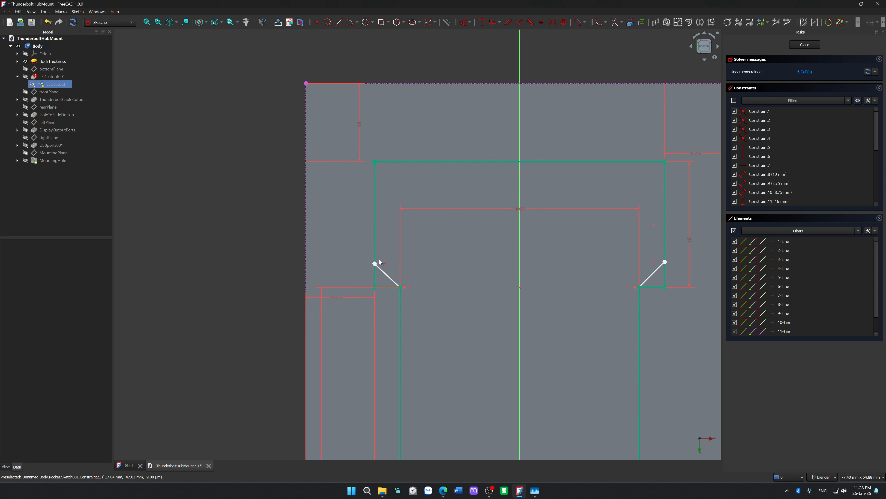
{"action": "mouse_move", "coordinate": [375, 264]}
{"action": "left_mouse_down"}
{"action": "mouse_move", "coordinate": [376, 218]}
{"action": "mouse_move", "coordinate": [384, 282]}
{"action": "mouse_move", "coordinate": [379, 268]}
{"action": "left_mouse_up"}
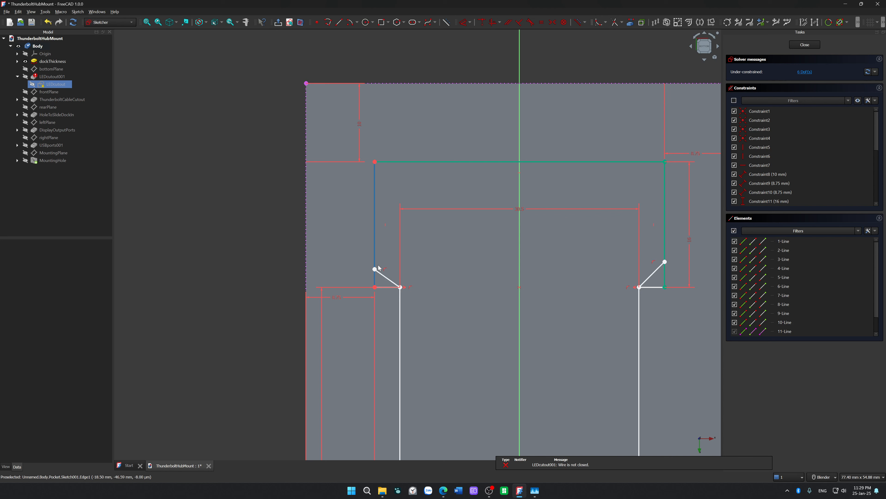
Move the outer endpoint of the left diagonal line slightly higher along the LED cutout's outer vertical edge.
{"action": "scroll", "coordinate": [379, 268], "scroll_direction": "up", "scroll_amount": 2}
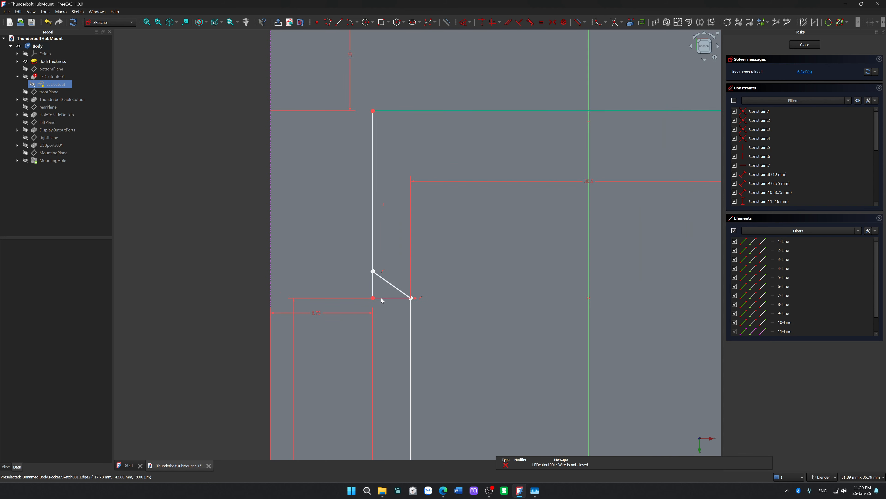
{"action": "scroll", "coordinate": [381, 300], "scroll_direction": "up", "scroll_amount": 3}
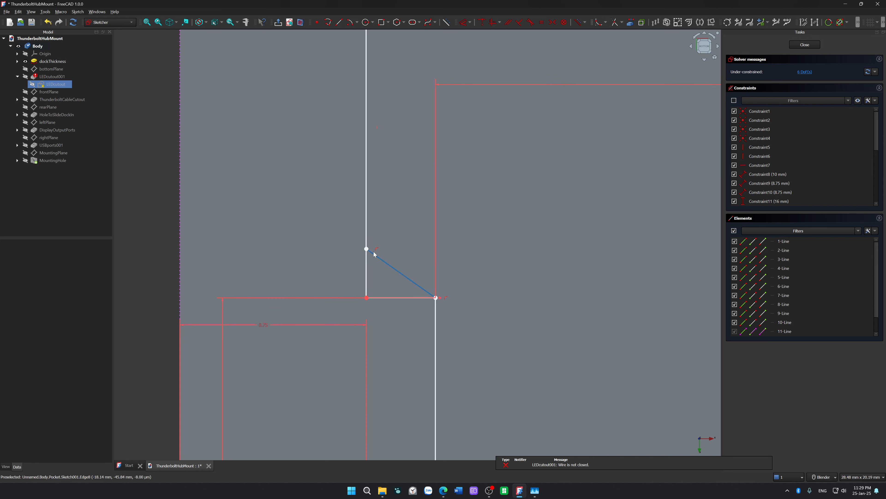
{"action": "left_click_drag", "start_coordinate": [367, 252], "coordinate": [381, 236]}
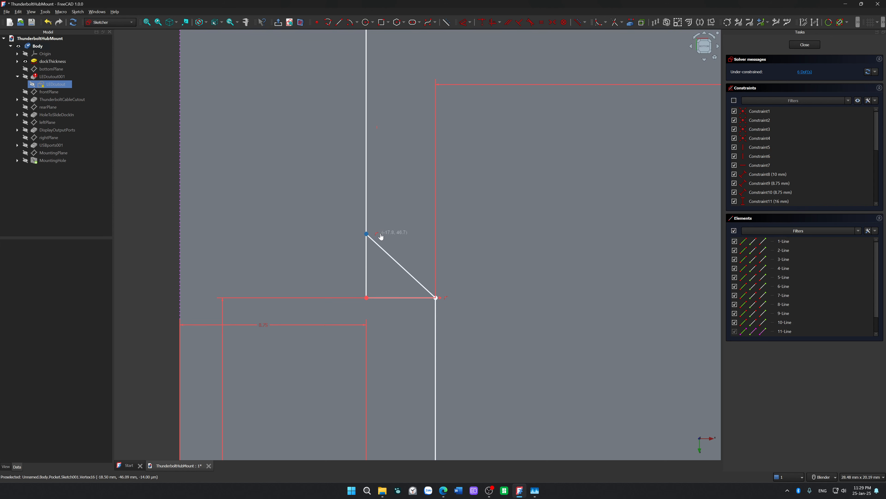
Try to constrain the left diagonal line to 45° from the short horizontal edge, test it by moving the diagonal, and undo.
{"action": "left_click", "coordinate": [400, 270]}
{"action": "left_click", "coordinate": [392, 298]}
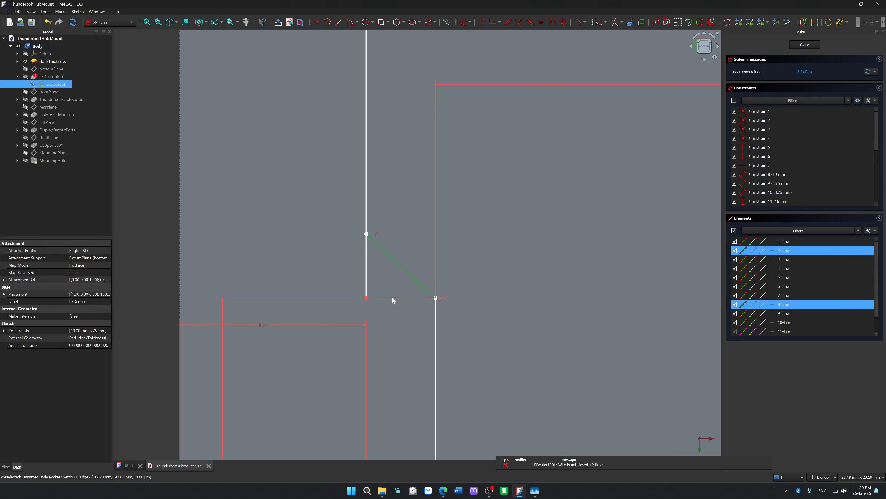
{"action": "key", "text": "d"}
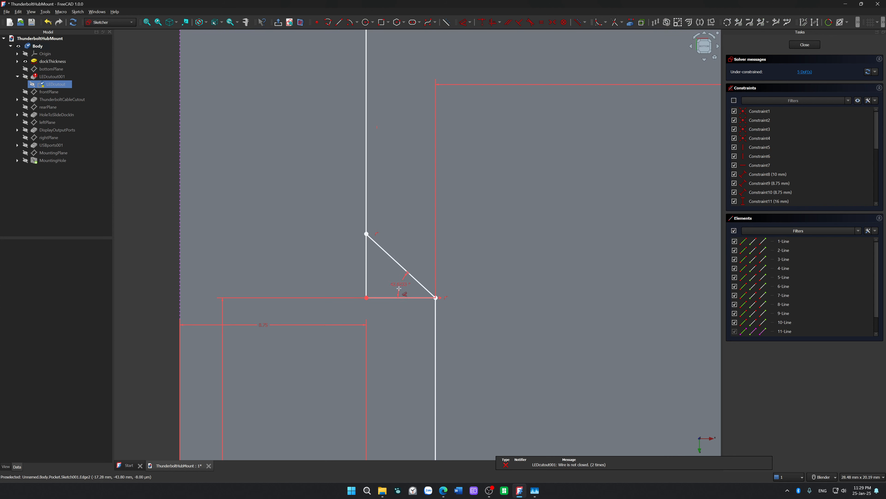
{"action": "left_click", "coordinate": [398, 288]}
{"action": "type", "text": "45"}
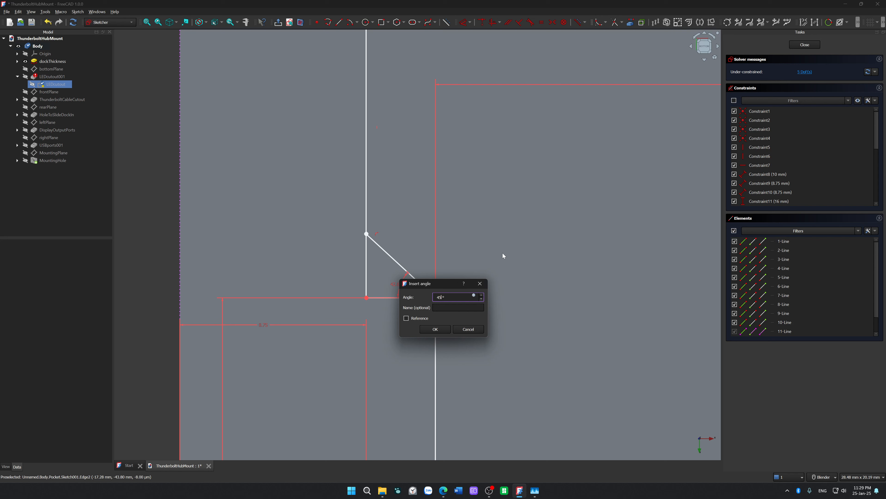
{"action": "key", "text": "Return"}
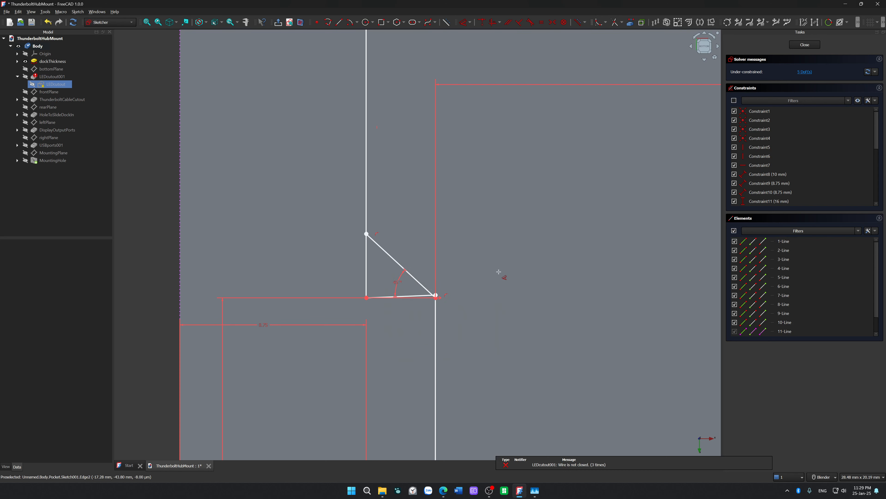
{"action": "key", "text": "Escape"}
{"action": "mouse_move", "coordinate": [393, 258]}
{"action": "left_mouse_down"}
{"action": "mouse_move", "coordinate": [461, 196]}
{"action": "mouse_move", "coordinate": [440, 243]}
{"action": "left_mouse_up"}
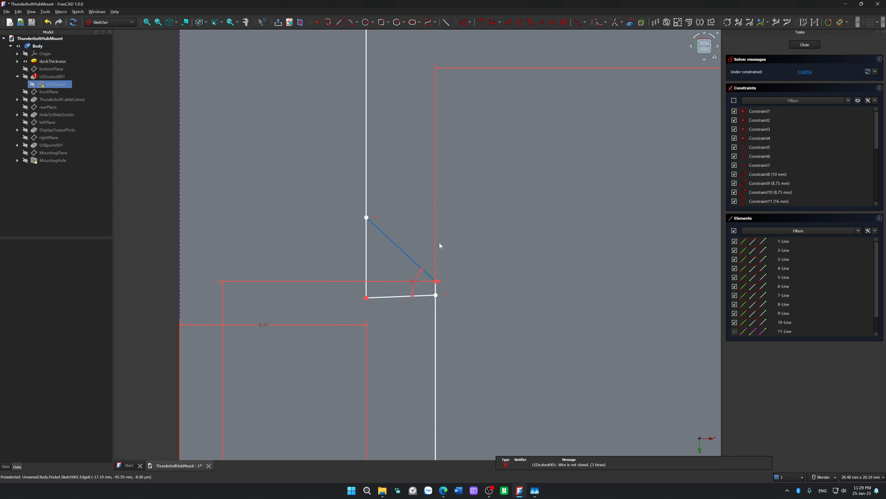
{"action": "key", "text": "ctrl+z"}
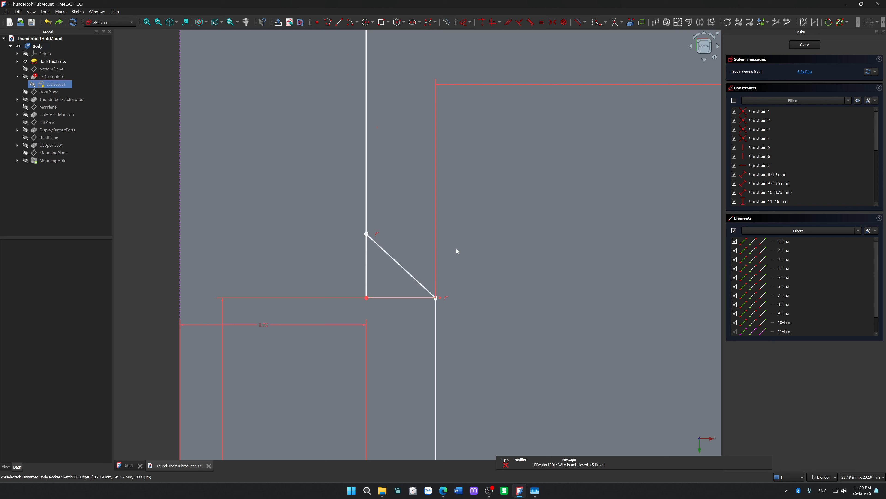
Constrain the left short horizontal edge perpendicular to the inner vertical edge, and undo the test movement of that vertical edge.
{"action": "right_click", "coordinate": [484, 296]}
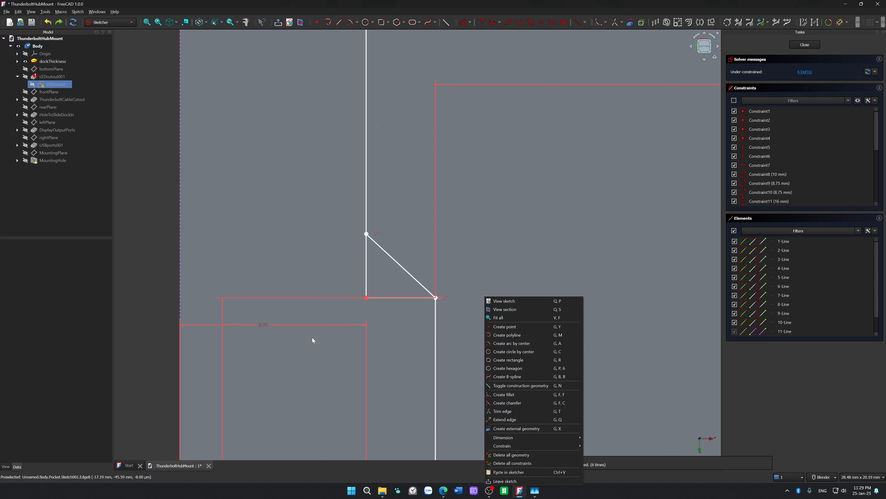
{"action": "left_click", "coordinate": [411, 339]}
{"action": "left_click", "coordinate": [436, 331]}
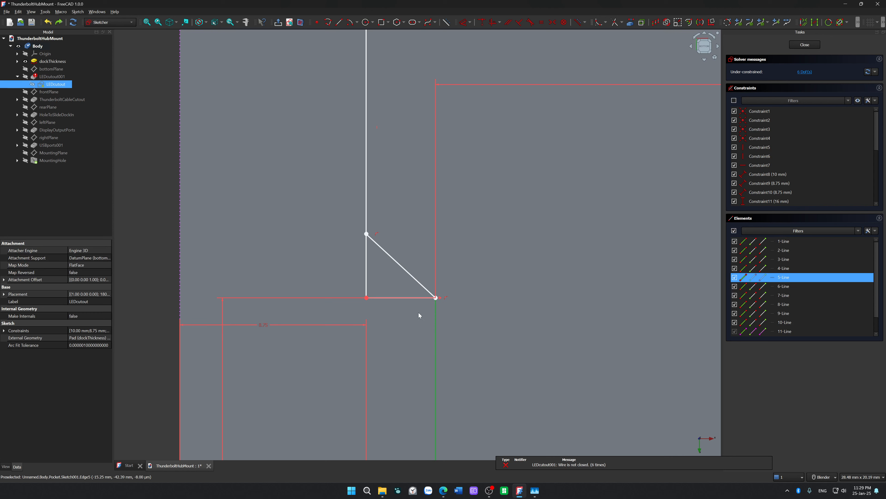
{"action": "left_click", "coordinate": [410, 298]}
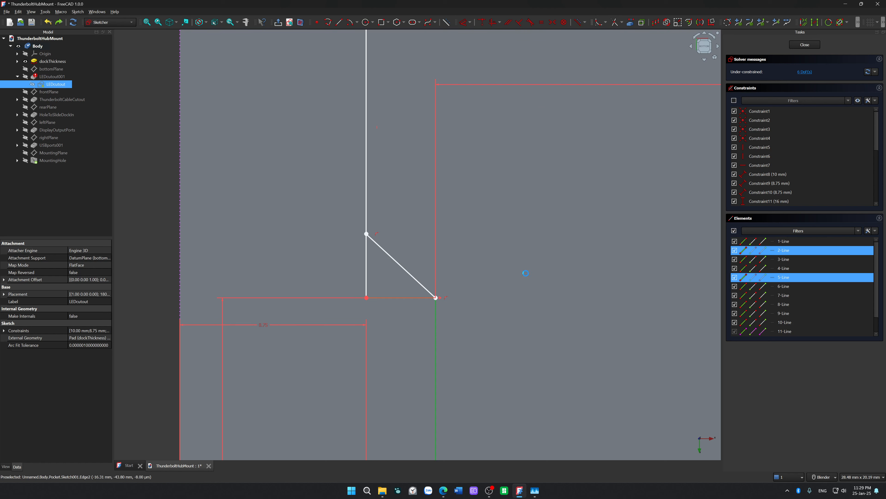
{"action": "key", "text": "n"}
{"action": "left_click_drag", "start_coordinate": [440, 342], "coordinate": [419, 331]}
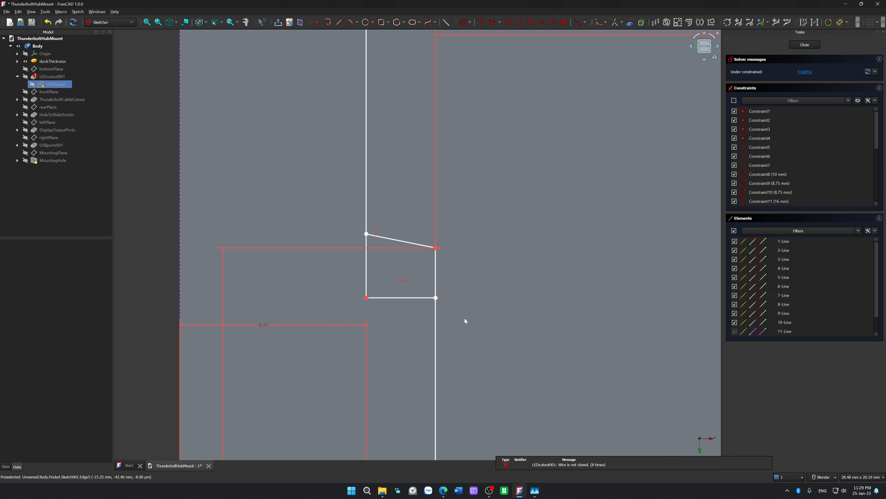
{"action": "key", "text": "ctrl+z"}
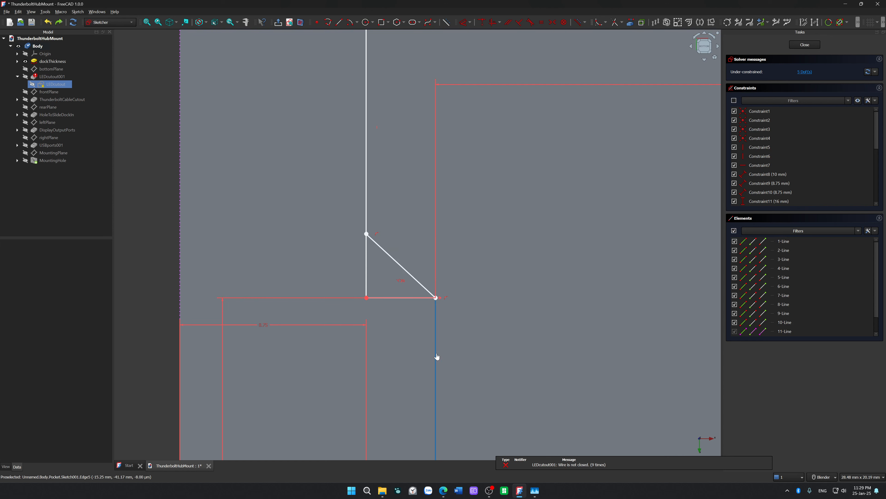
Try to align the left diagonal's inner endpoint horizontally with the short edge's inner endpoint, and undo the alignment and movement.
{"action": "left_click_drag", "start_coordinate": [437, 356], "coordinate": [441, 259]}
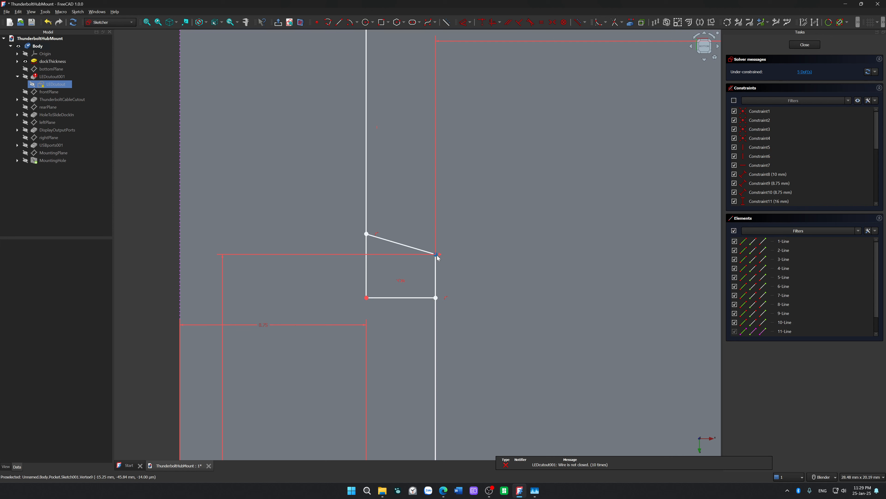
{"action": "left_click", "coordinate": [436, 255]}
{"action": "left_click", "coordinate": [436, 297]}
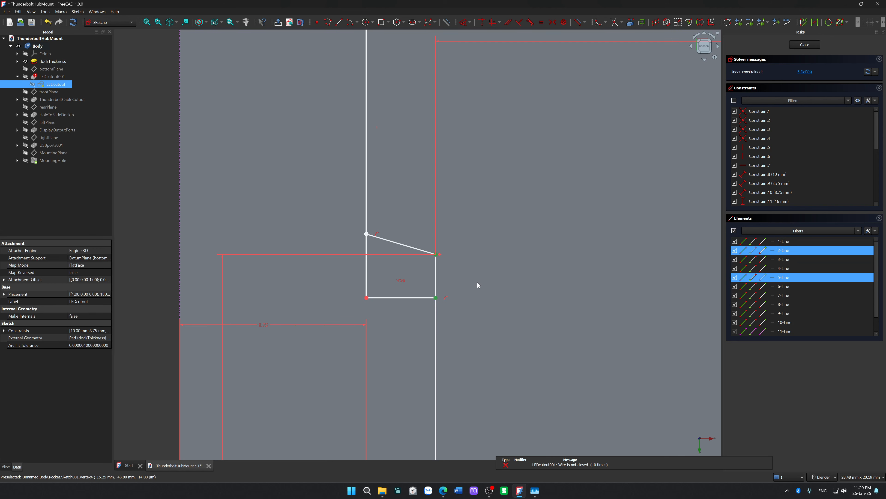
{"action": "key", "text": "h"}
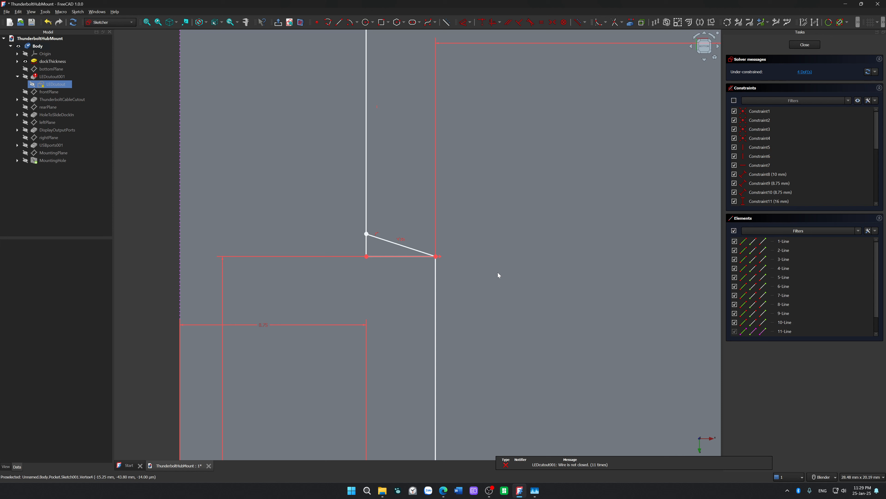
{"action": "key", "text": "ctrl+z"}
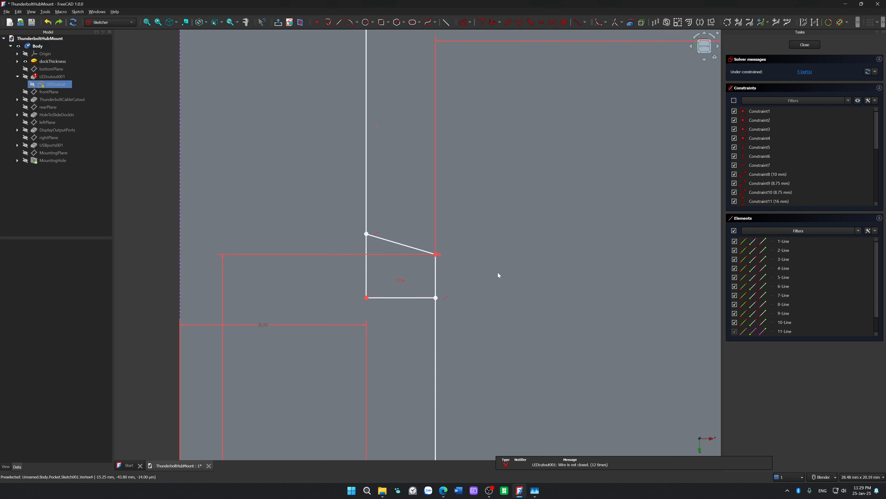
{"action": "key", "text": "ctrl+z"}
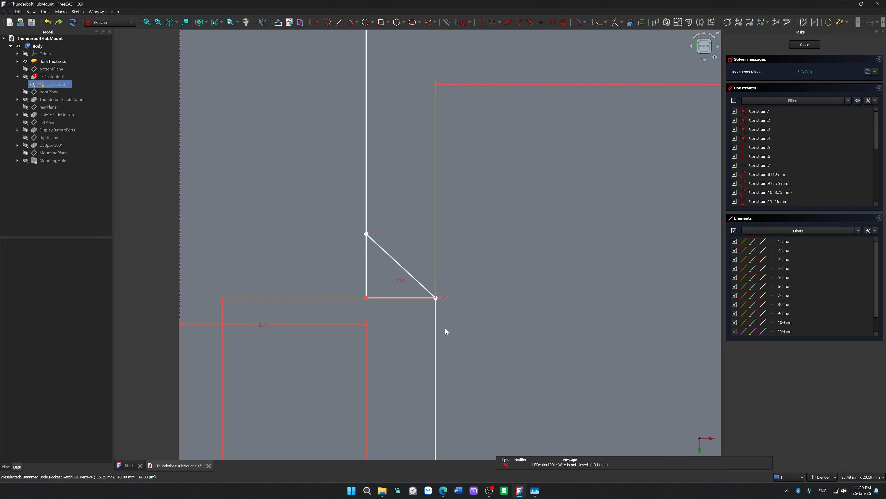
Try to make the upper endpoint of the left inner vertical edge coincident with the short horizontal edge, and undo it.
{"action": "left_click_drag", "start_coordinate": [439, 340], "coordinate": [437, 323]}
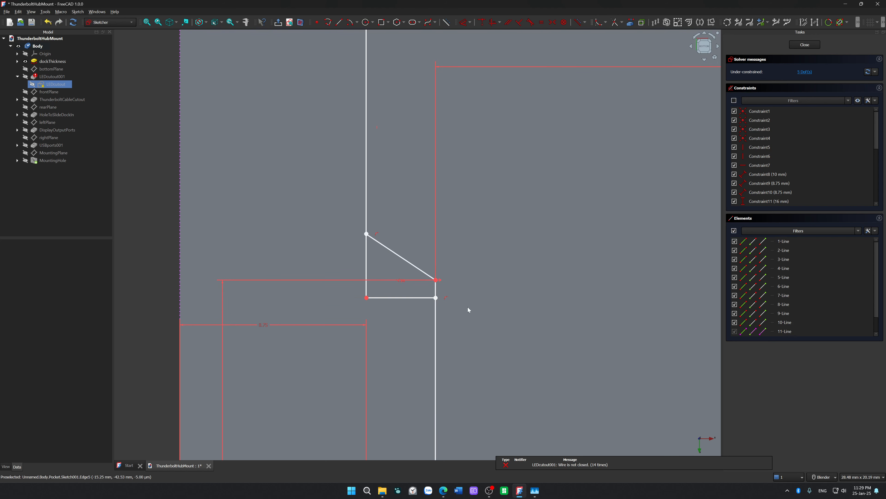
{"action": "left_click", "coordinate": [436, 289]}
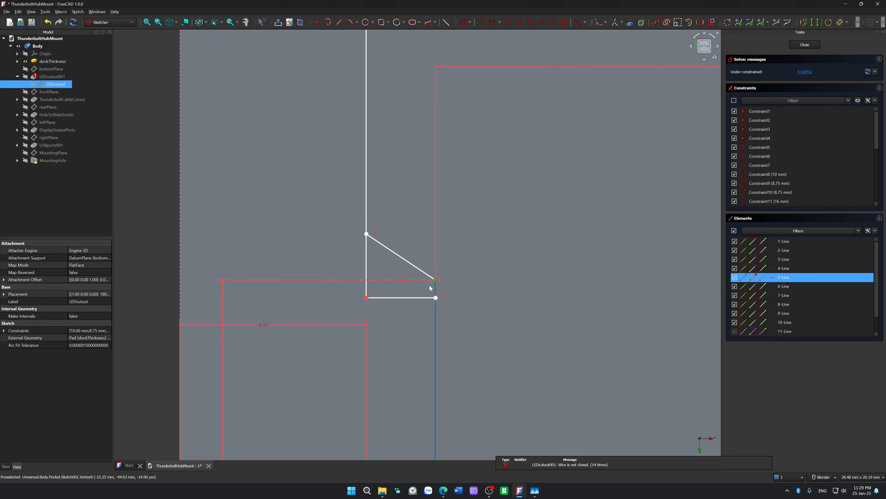
{"action": "left_click", "coordinate": [410, 298]}
{"action": "key", "text": "c"}
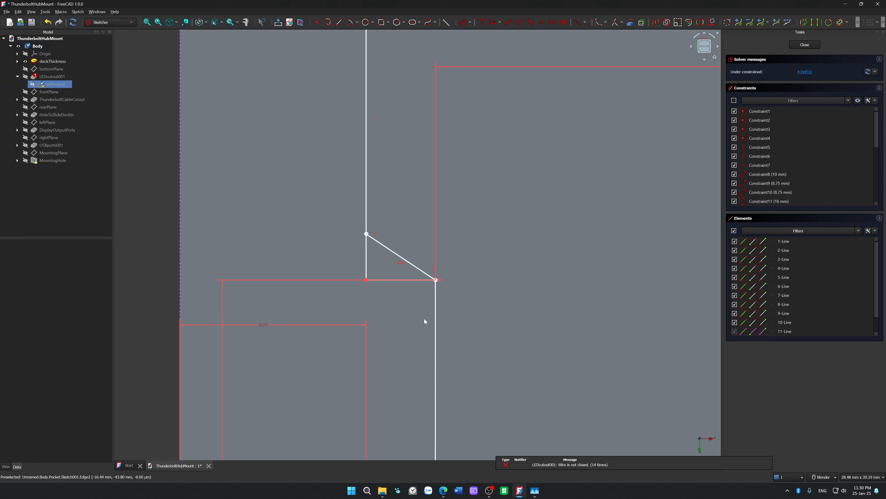
{"action": "key", "text": "ctrl+z"}
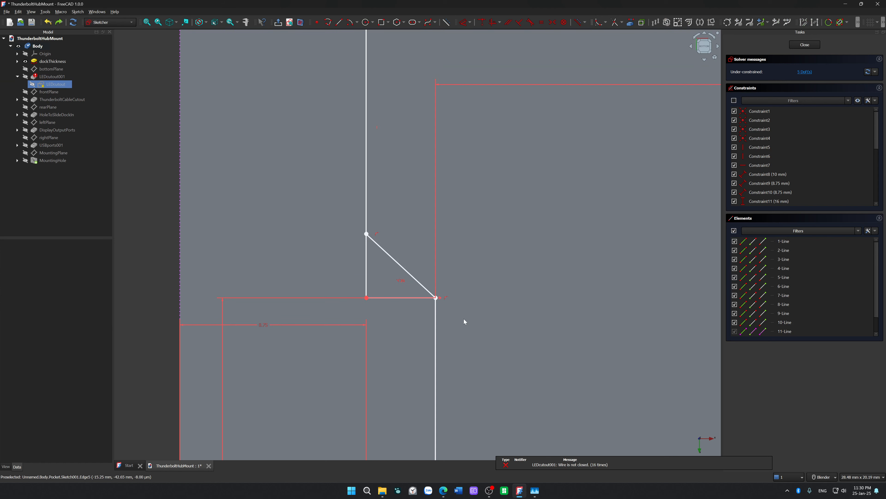
Move the left diagonal line upward so its inner endpoint sits above the short horizontal edge.
{"action": "mouse_move", "coordinate": [427, 290]}
{"action": "left_mouse_down"}
{"action": "mouse_move", "coordinate": [427, 217]}
{"action": "mouse_move", "coordinate": [422, 284]}
{"action": "mouse_move", "coordinate": [425, 238]}
{"action": "left_mouse_up"}
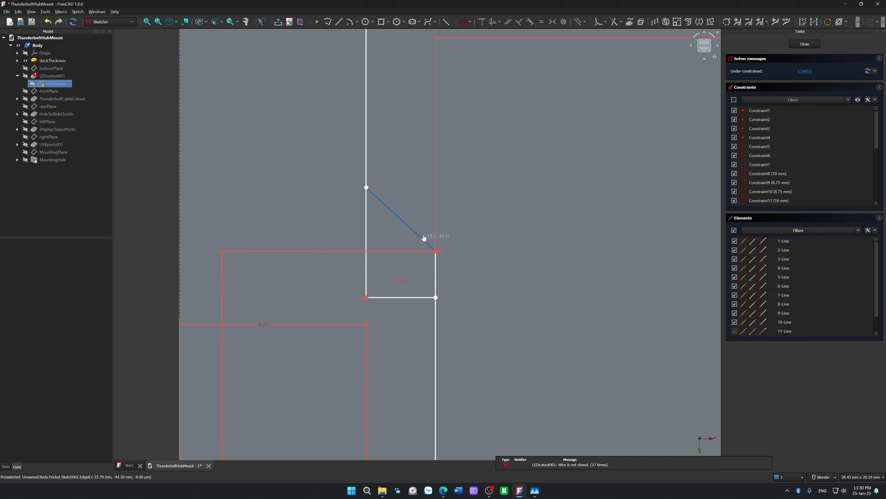
{"action": "scroll", "coordinate": [425, 239], "scroll_direction": "down", "scroll_amount": 10}
{"action": "mouse_move", "coordinate": [426, 252]}
{"action": "middle_mouse_down", "text": "shift"}
{"action": "mouse_move", "coordinate": [430, 196]}
{"action": "mouse_move", "coordinate": [440, 192]}
{"action": "middle_mouse_up", "text": "shift"}
{"action": "mouse_move", "coordinate": [436, 175]}
{"action": "left_mouse_down"}
{"action": "mouse_move", "coordinate": [444, 150]}
{"action": "mouse_move", "coordinate": [445, 194]}
{"action": "mouse_move", "coordinate": [452, 176]}
{"action": "mouse_move", "coordinate": [443, 199]}
{"action": "mouse_move", "coordinate": [446, 179]}
{"action": "left_mouse_up"}
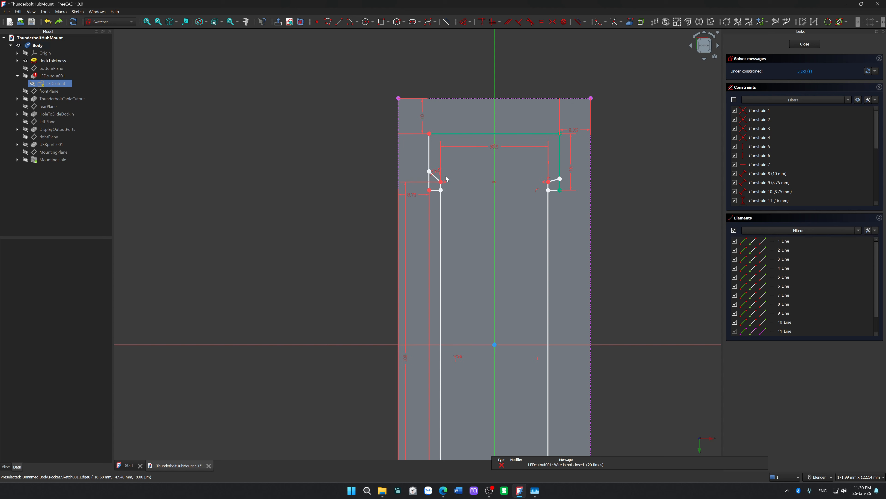
{"action": "scroll", "coordinate": [461, 205], "scroll_direction": "up", "scroll_amount": 5}
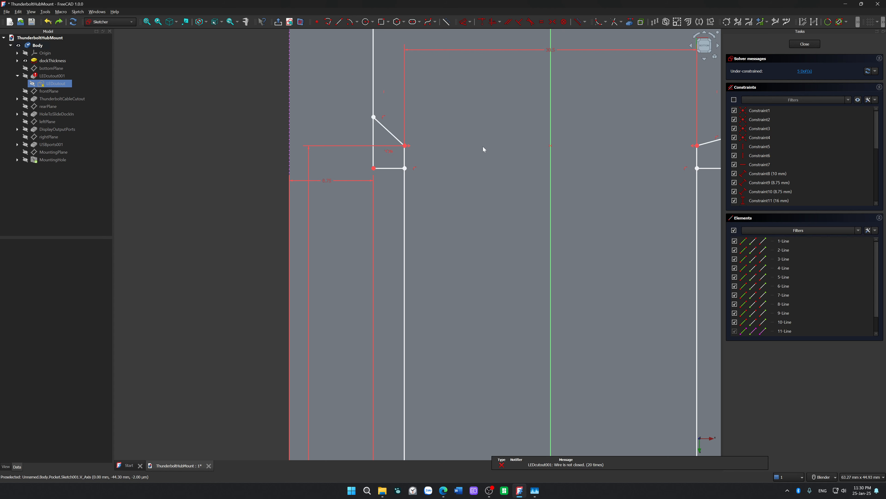
{"action": "scroll", "coordinate": [425, 155], "scroll_direction": "up", "scroll_amount": 3}
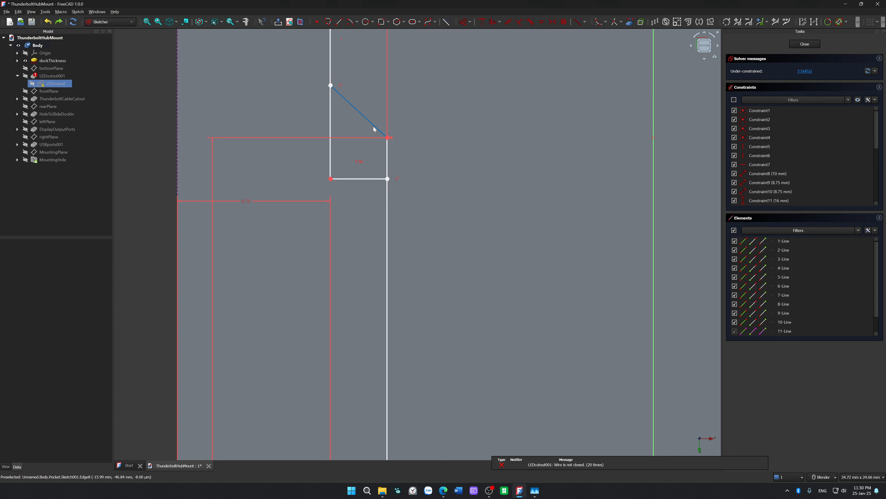
{"action": "left_click_drag", "start_coordinate": [374, 126], "coordinate": [369, 130]}
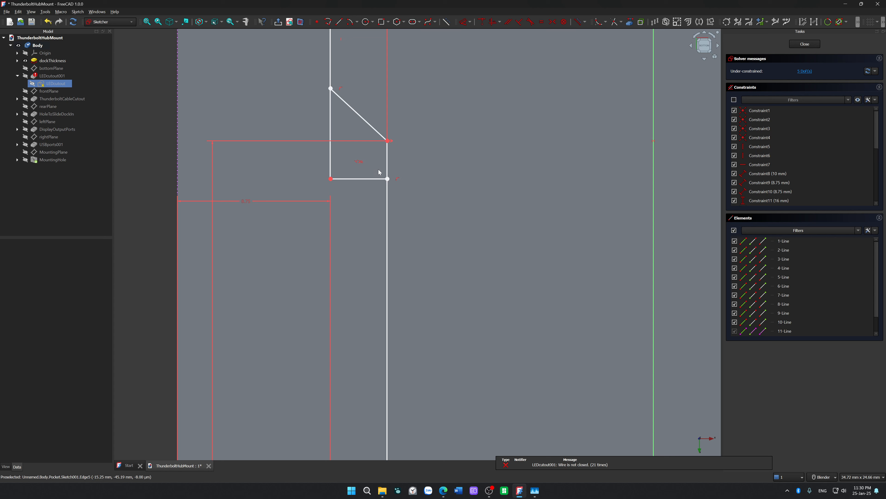
Dimension the length of the LED cutout's left outer vertical edge, keeping the offered value.
{"action": "left_click", "coordinate": [371, 179]}
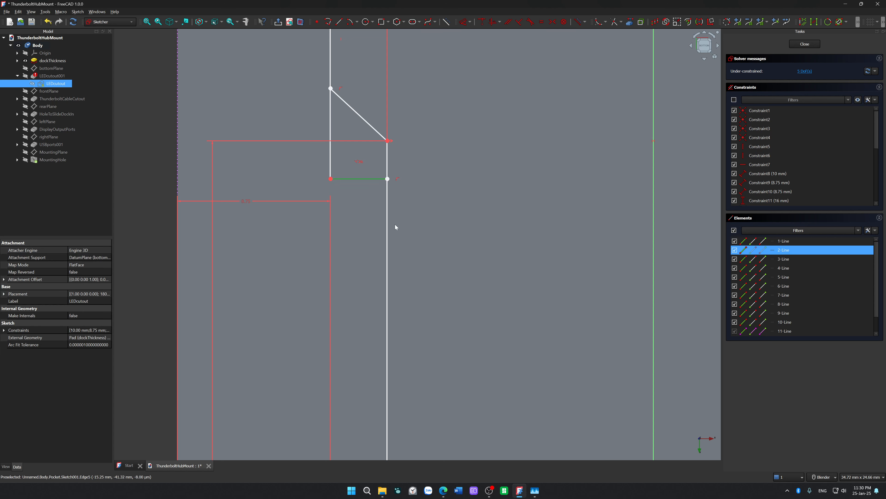
{"action": "scroll", "coordinate": [395, 227], "scroll_direction": "down", "scroll_amount": 3}
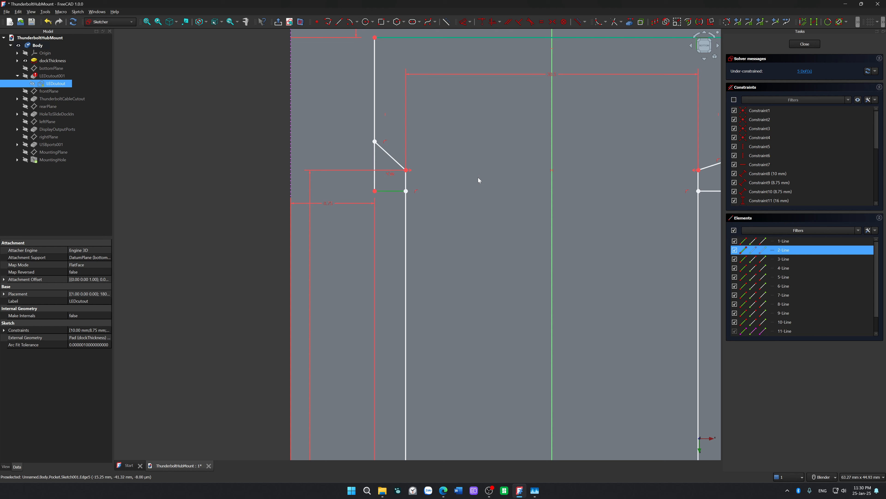
{"action": "scroll", "coordinate": [479, 181], "scroll_direction": "down", "scroll_amount": 1}
{"action": "left_click", "coordinate": [436, 230]}
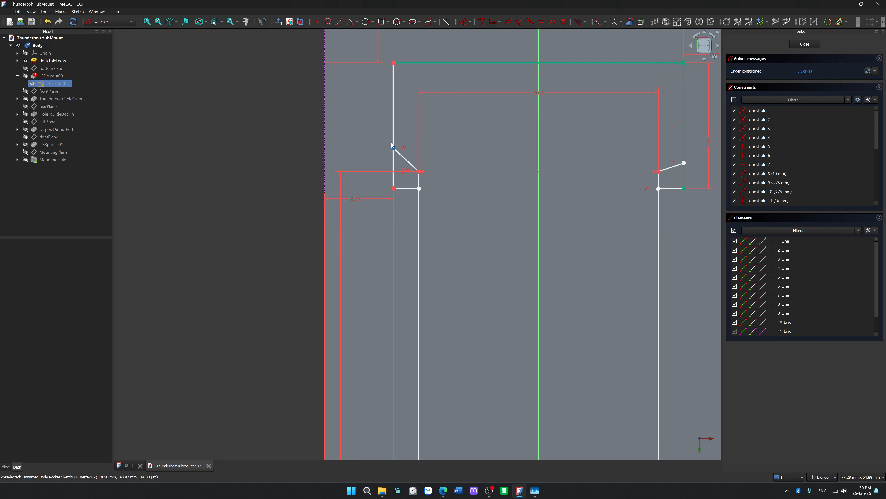
{"action": "left_click", "coordinate": [394, 116]}
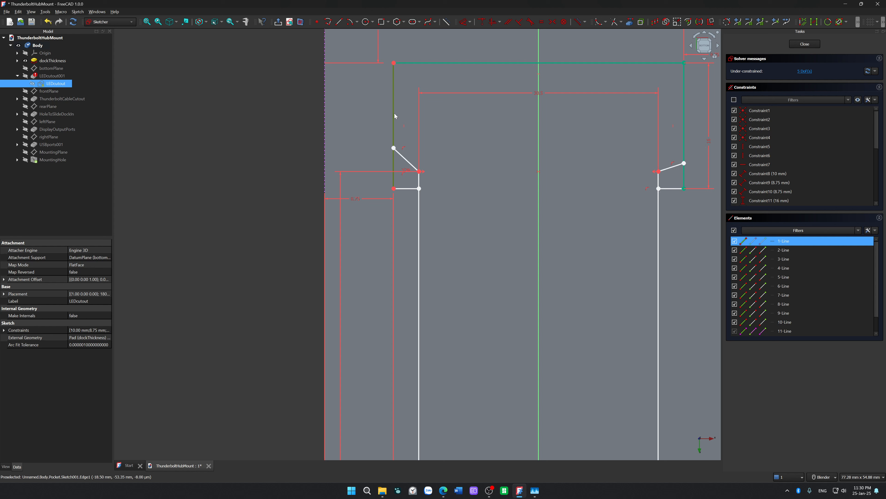
{"action": "key", "text": "d"}
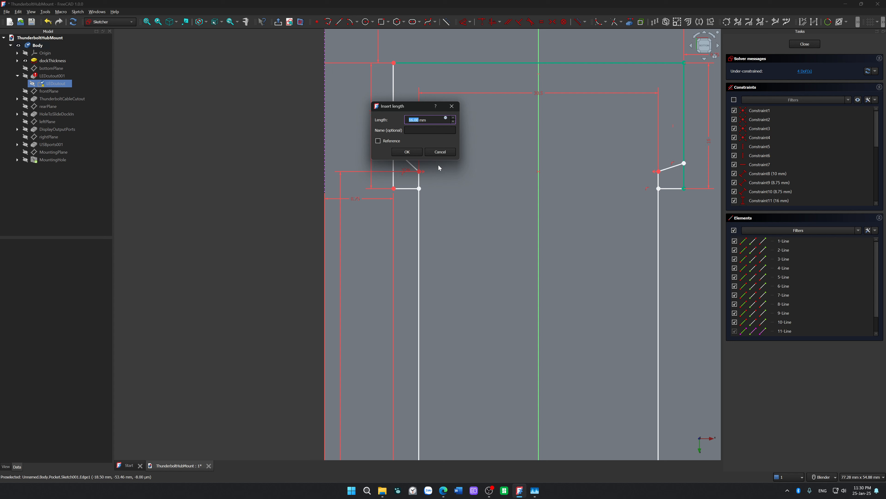
{"action": "left_click", "coordinate": [407, 151]}
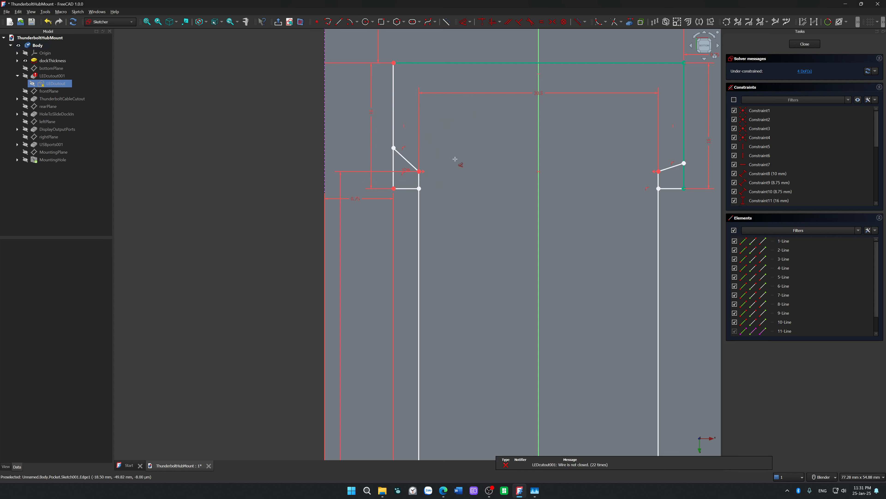
{"action": "mouse_move", "coordinate": [419, 214]}
{"action": "left_mouse_down"}
{"action": "mouse_move", "coordinate": [418, 206]}
{"action": "mouse_move", "coordinate": [419, 230]}
{"action": "mouse_move", "coordinate": [421, 218]}
{"action": "left_mouse_up"}
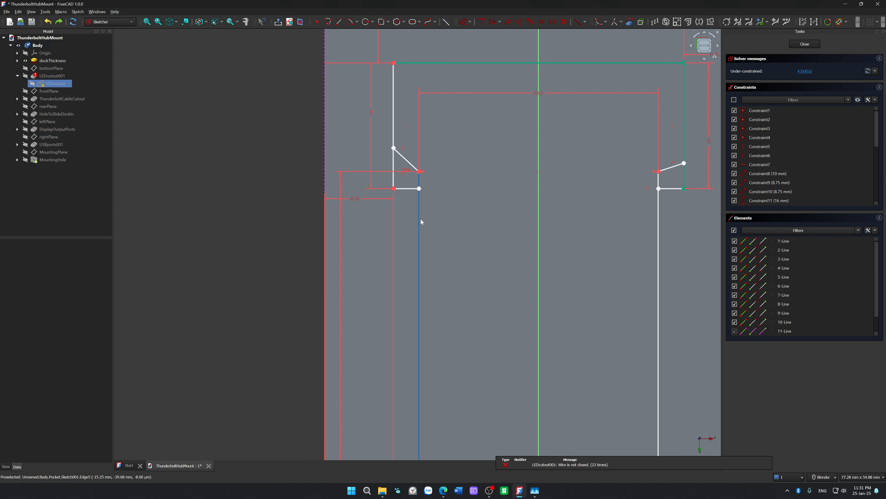
Make the left diagonal's inner endpoint coincident with the inner endpoint of the short horizontal edge.
{"action": "scroll", "coordinate": [429, 197], "scroll_direction": "up", "scroll_amount": 4}
{"action": "left_click", "coordinate": [388, 183]}
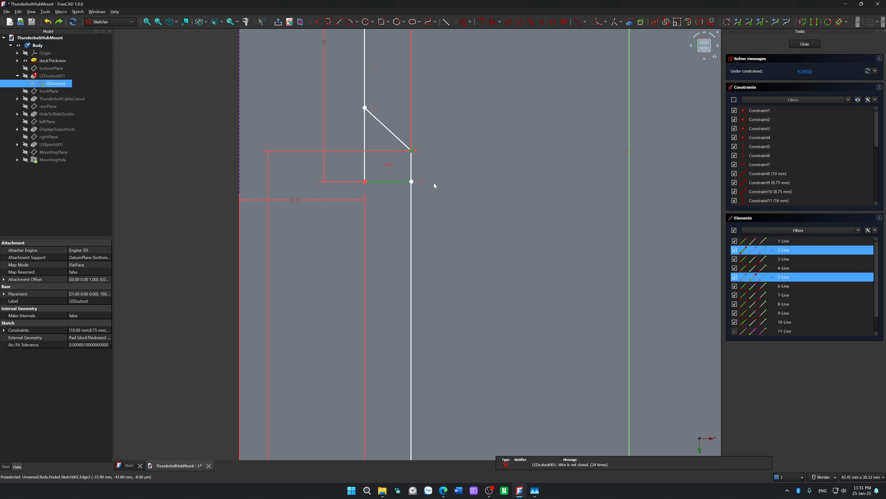
{"action": "left_click", "coordinate": [434, 183]}
{"action": "left_click", "coordinate": [412, 150]}
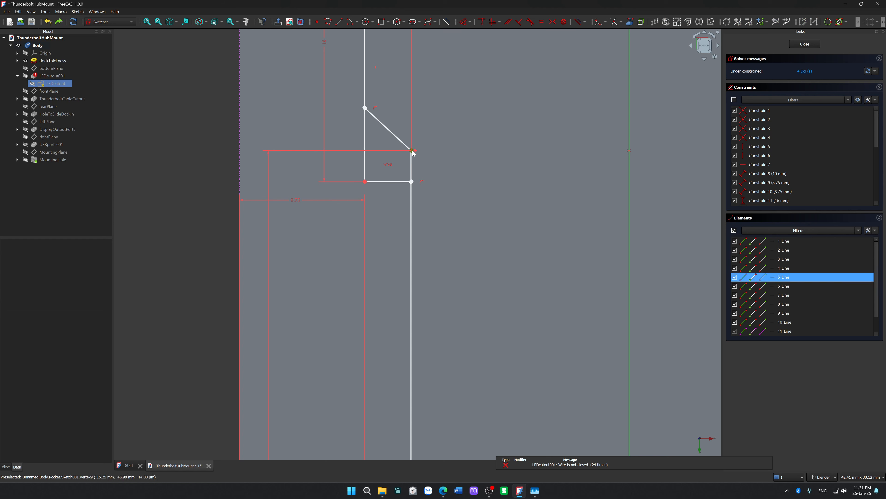
{"action": "left_click", "coordinate": [412, 182]}
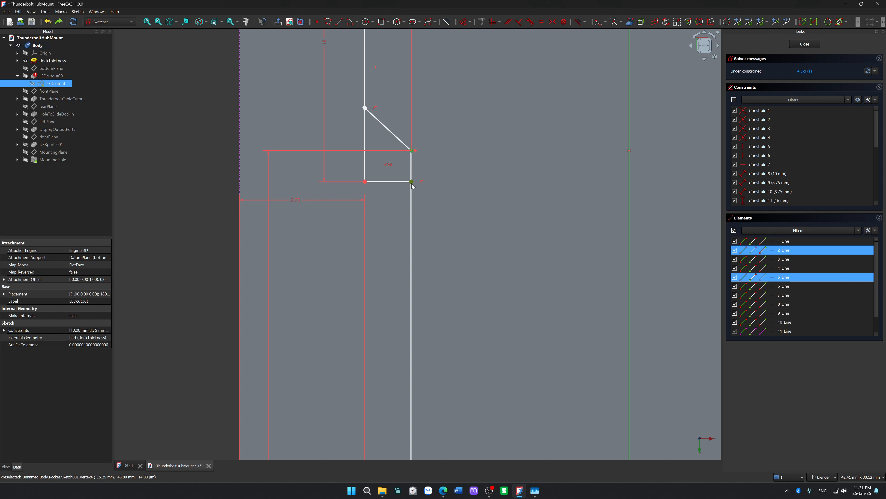
{"action": "key", "text": "c"}
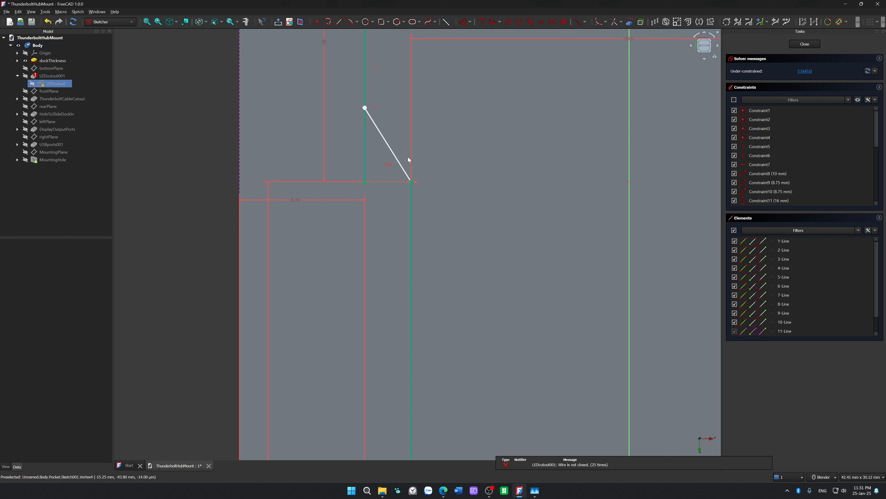
Lower the left diagonal's outer endpoint along the vertical edge and constrain the diagonal at 45° to the short horizontal edge.
{"action": "mouse_move", "coordinate": [382, 141]}
{"action": "left_mouse_down"}
{"action": "mouse_move", "coordinate": [378, 178]}
{"action": "mouse_move", "coordinate": [381, 156]}
{"action": "left_mouse_up"}
{"action": "key", "text": "ctrl+z"}
{"action": "left_click_drag", "start_coordinate": [379, 135], "coordinate": [378, 159]}
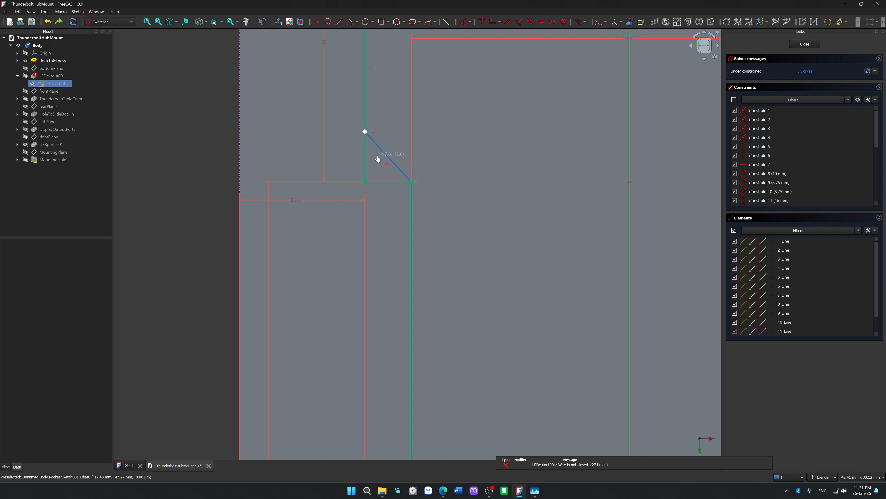
{"action": "left_click", "coordinate": [395, 165]}
{"action": "left_click", "coordinate": [388, 183]}
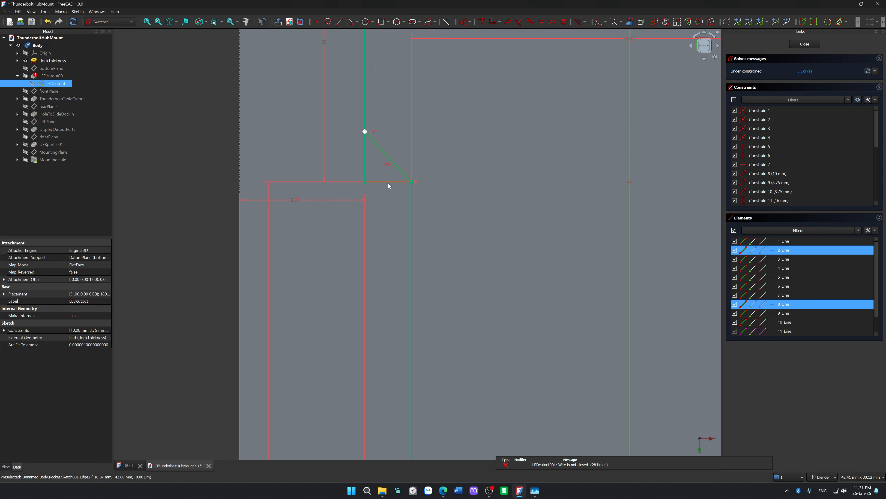
{"action": "left_click", "coordinate": [378, 164]}
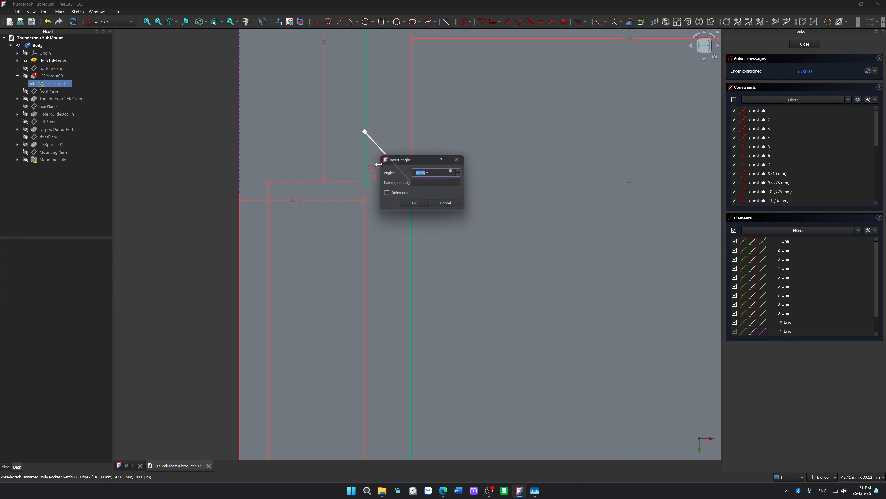
{"action": "type", "text": "4"}
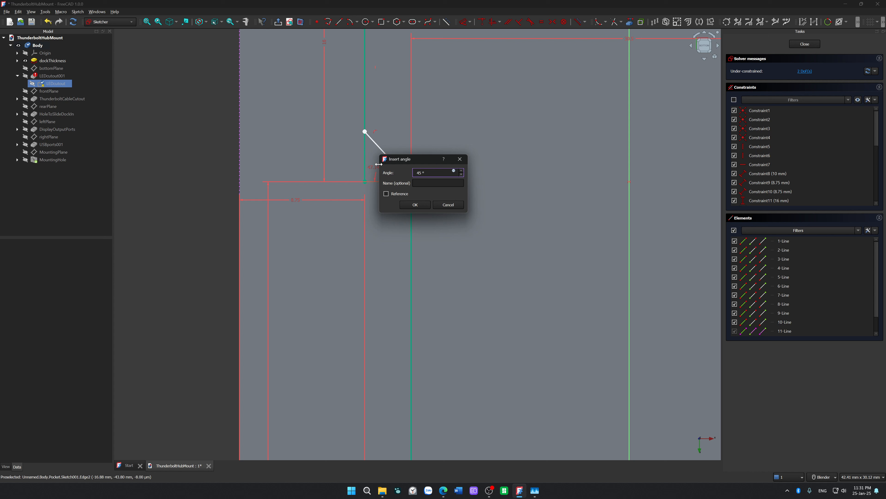
{"action": "type", "text": "5"}
{"action": "key", "text": "Return"}
{"action": "key", "text": "Escape"}
Try moving the right short horizontal edge and right diagonal to test their connection, and undo both moves.
{"action": "scroll", "coordinate": [482, 168], "scroll_direction": "down", "scroll_amount": 3}
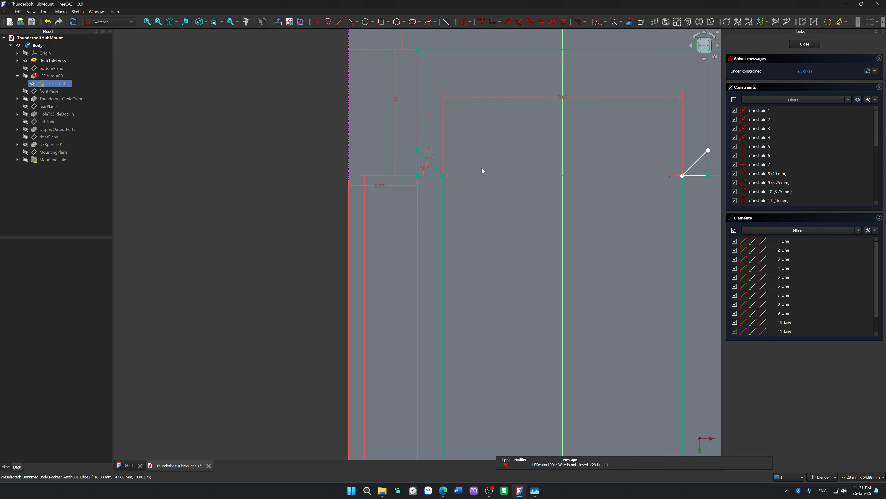
{"action": "middle_click_drag", "start_coordinate": [482, 167], "coordinate": [240, 185], "text": "shift"}
{"action": "scroll", "coordinate": [475, 198], "scroll_direction": "up", "scroll_amount": 4}
{"action": "scroll", "coordinate": [469, 187], "scroll_direction": "down", "scroll_amount": 5}
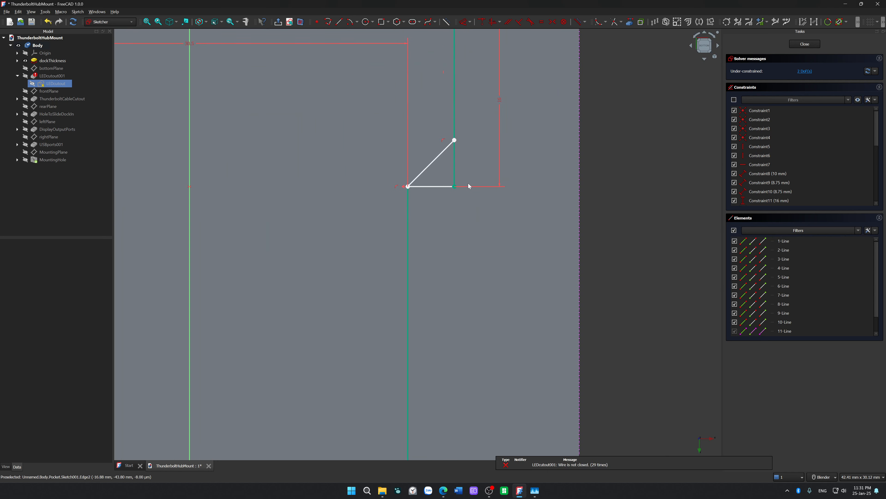
{"action": "scroll", "coordinate": [488, 227], "scroll_direction": "up", "scroll_amount": 3}
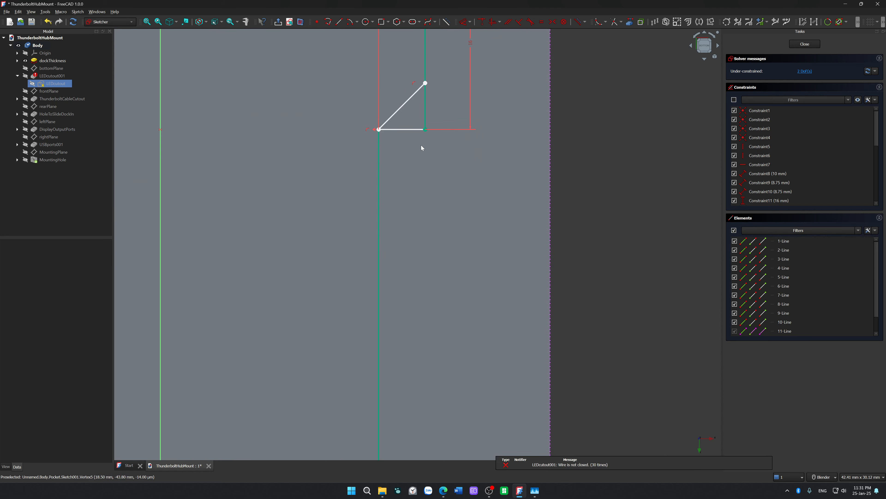
{"action": "left_click_drag", "start_coordinate": [411, 129], "coordinate": [410, 158]}
{"action": "left_click_drag", "start_coordinate": [406, 104], "coordinate": [402, 84]}
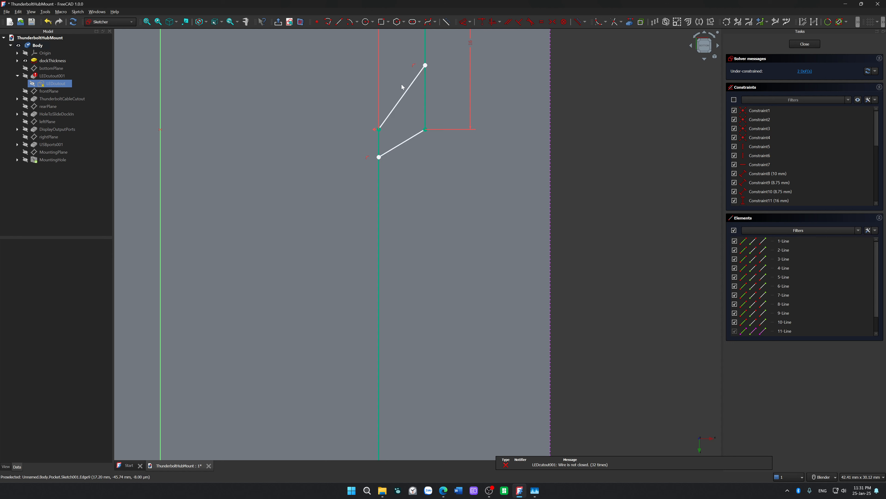
{"action": "key", "text": "ctrl+z"}
{"action": "key", "text": "ctrl+z"}
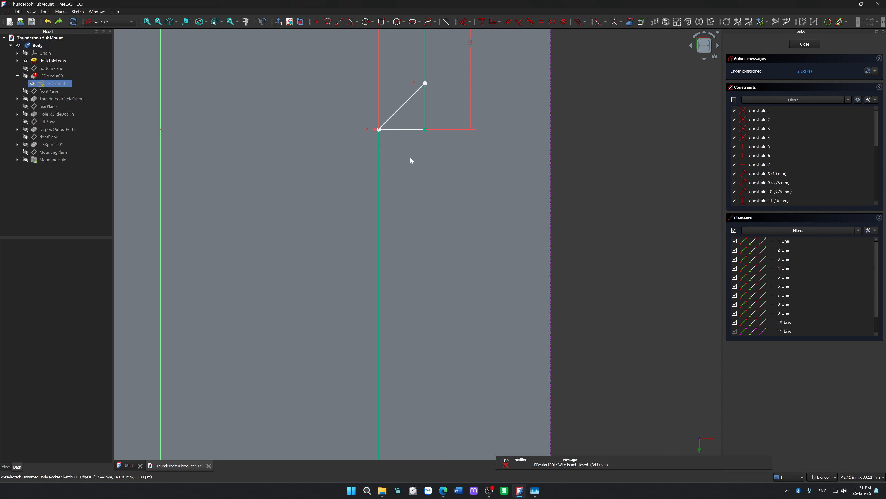
Make the right short edge's inner endpoint coincident with the right diagonal's inner endpoint, and lower the diagonal's outer endpoint slightly.
{"action": "left_click_drag", "start_coordinate": [399, 130], "coordinate": [407, 178]}
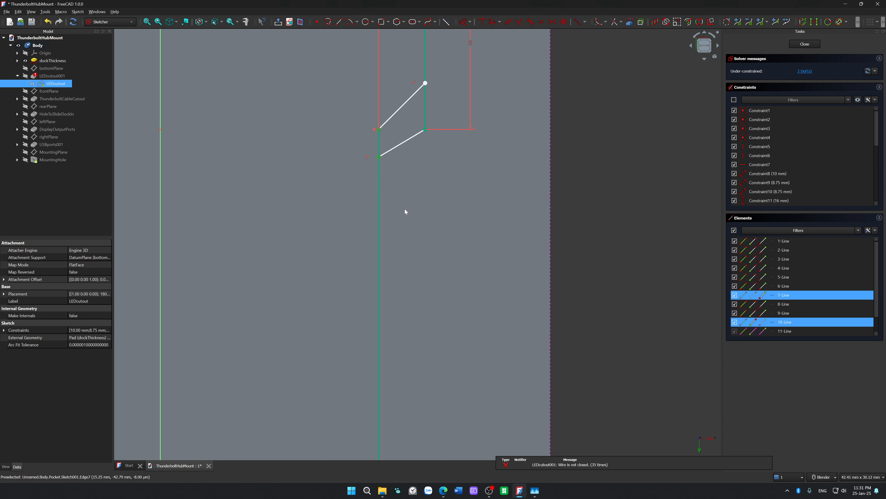
{"action": "key", "text": "ctrl+z"}
{"action": "left_click_drag", "start_coordinate": [426, 83], "coordinate": [428, 95]}
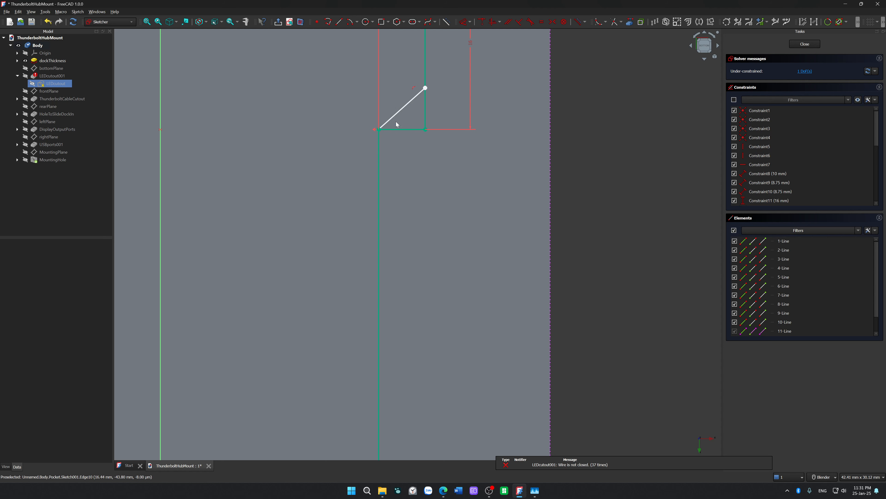
Constrain the angle between the right diagonal and the short horizontal edge to 45°.
{"action": "left_click", "coordinate": [397, 112]}
{"action": "left_click", "coordinate": [402, 128]}
{"action": "key", "text": "k"}
{"action": "key", "text": "a"}
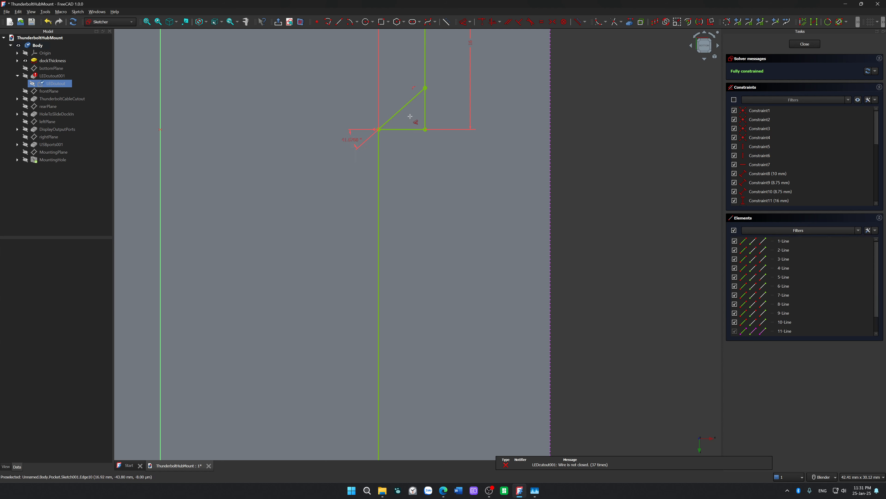
{"action": "left_click", "coordinate": [410, 116]}
{"action": "type", "text": "45"}
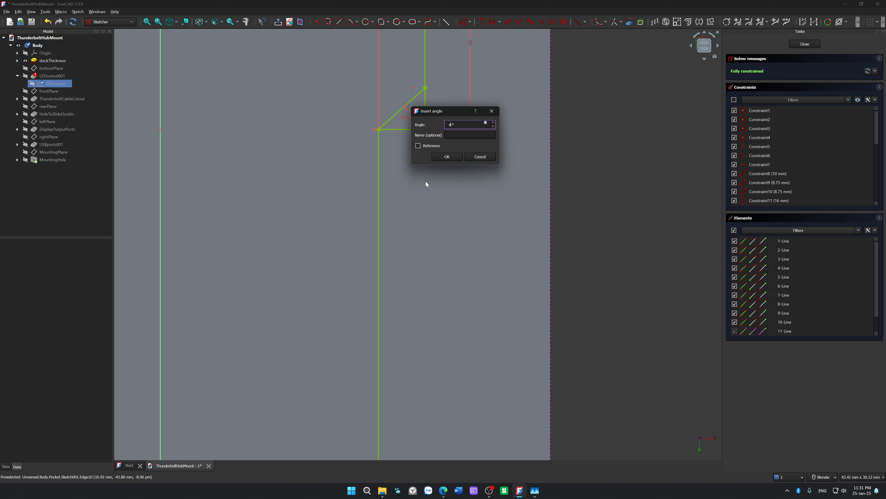
{"action": "key", "text": "Return"}
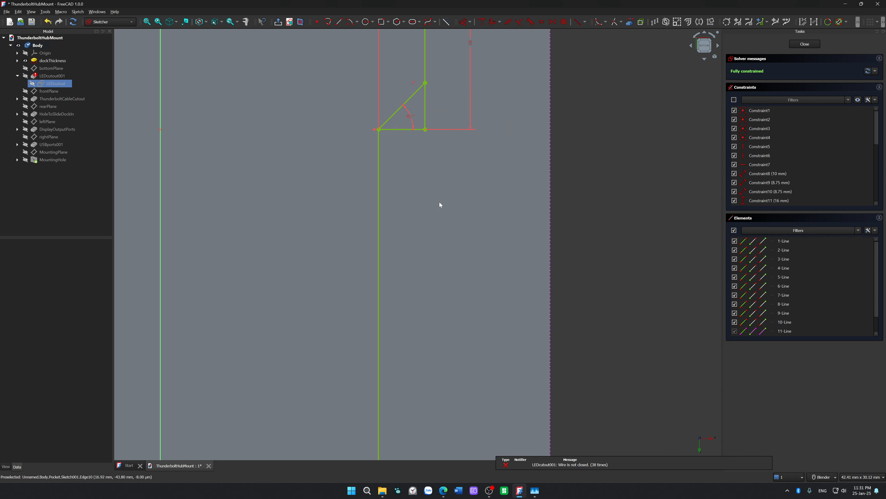
Trim away the vertical stub and the short horizontal edge beneath the right diagonal.
{"action": "scroll", "coordinate": [439, 202], "scroll_direction": "down", "scroll_amount": 4}
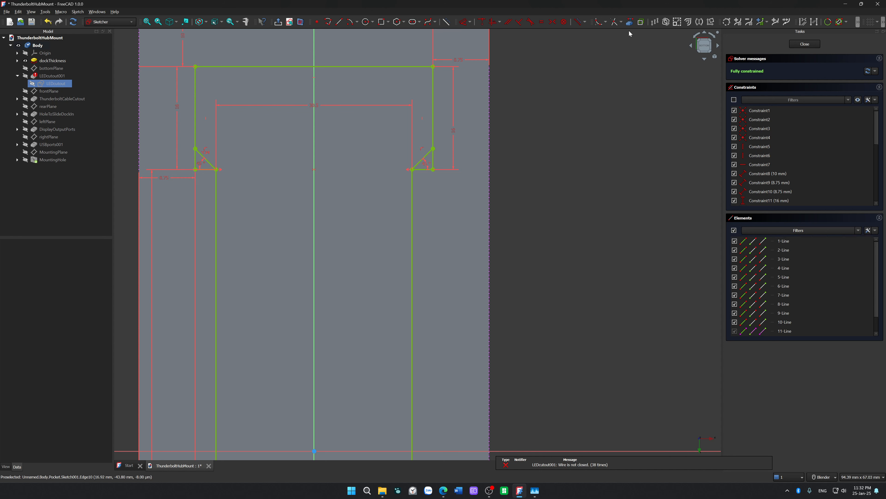
{"action": "scroll", "coordinate": [475, 184], "scroll_direction": "up", "scroll_amount": 4}
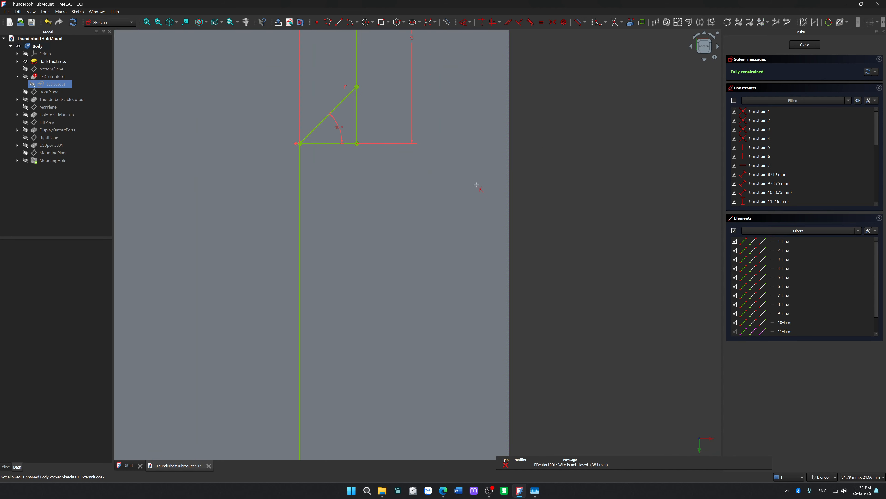
{"action": "left_click", "coordinate": [357, 124]}
{"action": "key", "text": "Delete"}
{"action": "key", "text": "ctrl+z"}
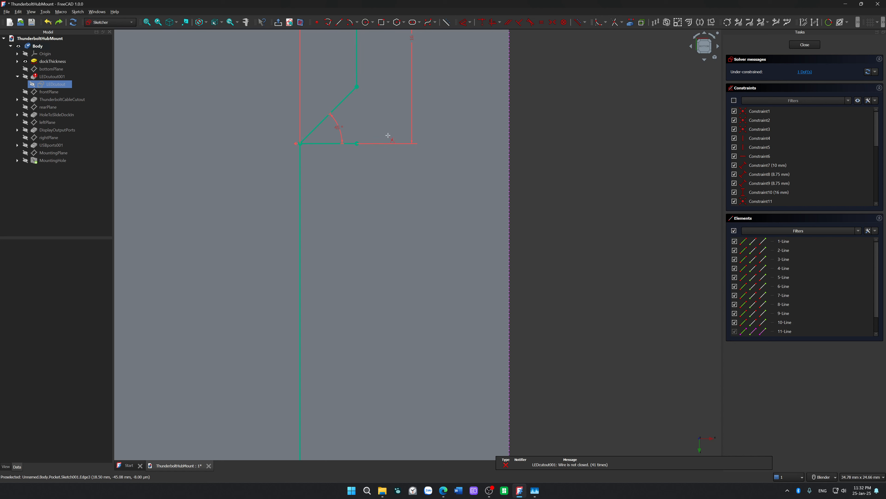
{"action": "middle_click_drag", "start_coordinate": [387, 135], "coordinate": [428, 239], "text": "shift"}
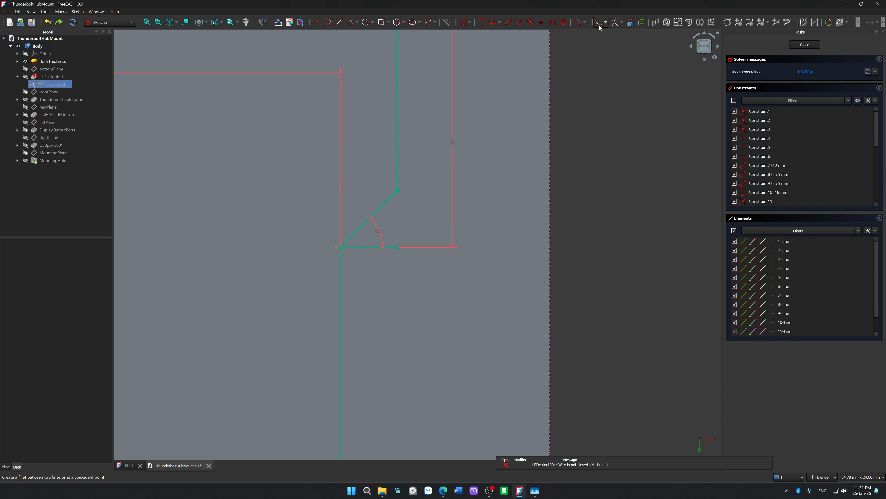
{"action": "left_click", "coordinate": [366, 251]}
{"action": "key", "text": "Delete"}
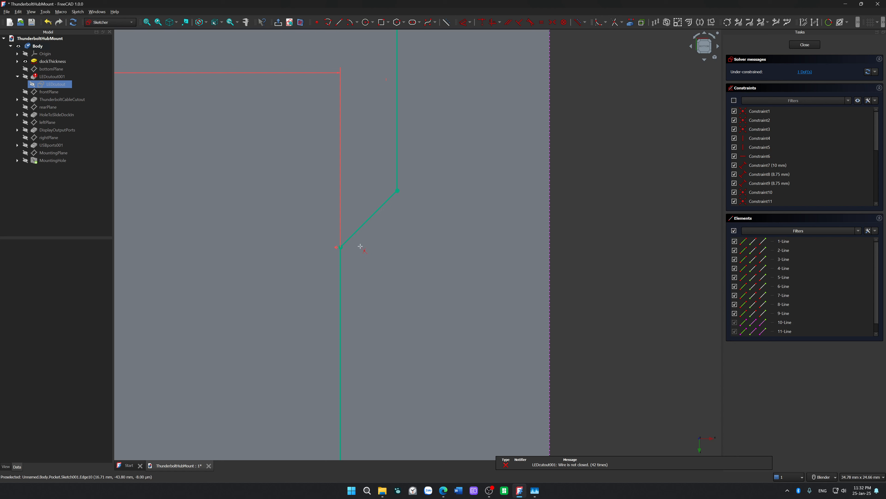
Trim away the vertical stub and the short horizontal edge beneath the left diagonal.
{"action": "scroll", "coordinate": [295, 231], "scroll_direction": "down", "scroll_amount": 6}
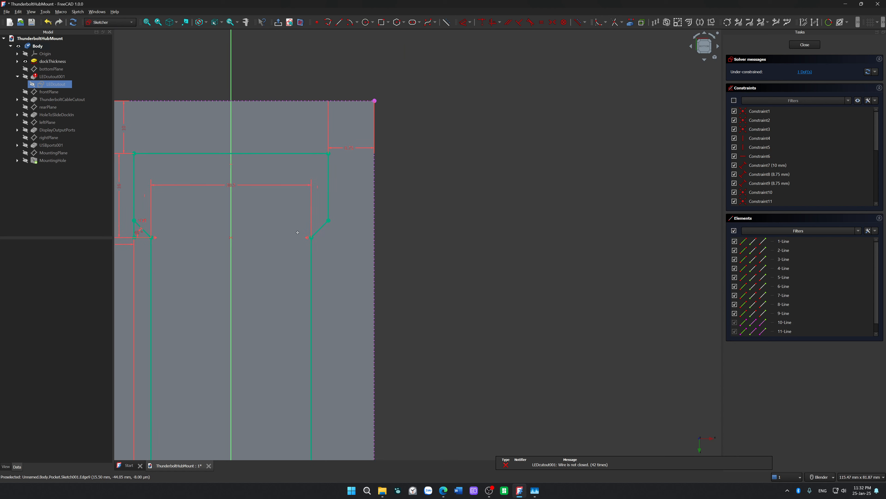
{"action": "middle_click_drag", "start_coordinate": [310, 233], "coordinate": [556, 224], "text": "shift"}
{"action": "scroll", "coordinate": [414, 231], "scroll_direction": "up", "scroll_amount": 5}
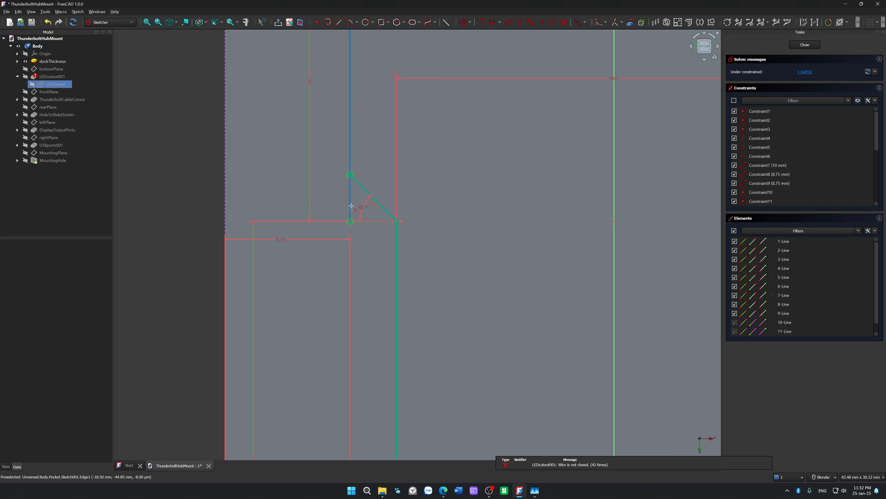
{"action": "left_click", "coordinate": [350, 199]}
{"action": "scroll", "coordinate": [381, 252], "scroll_direction": "down", "scroll_amount": 6}
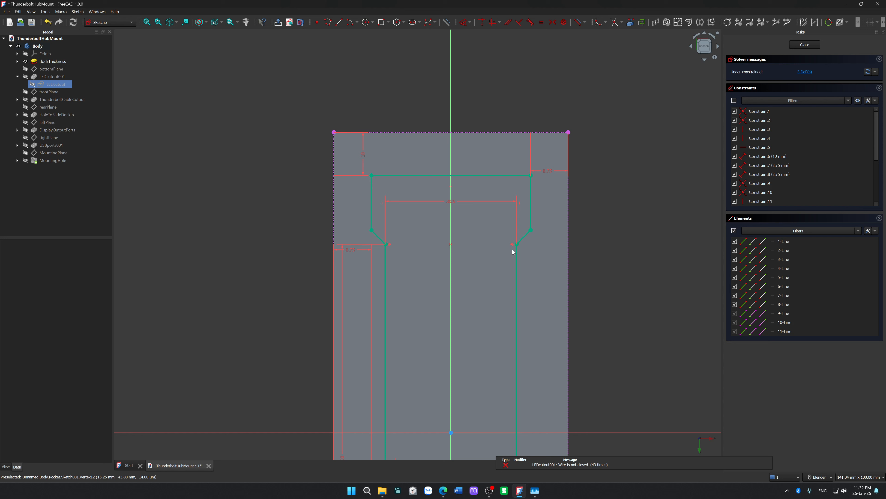
Dimension the lengths of the cutout's right and left outer vertical edges, keeping the offered values.
{"action": "left_click", "coordinate": [531, 210]}
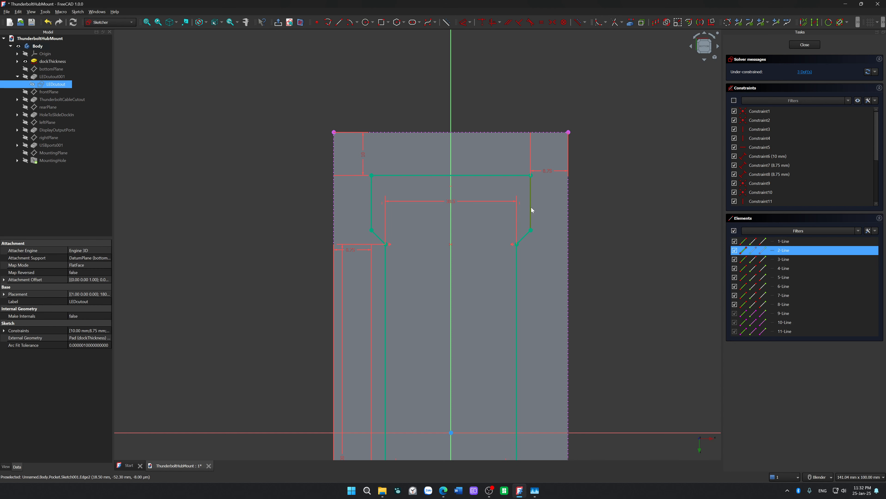
{"action": "key", "text": "d"}
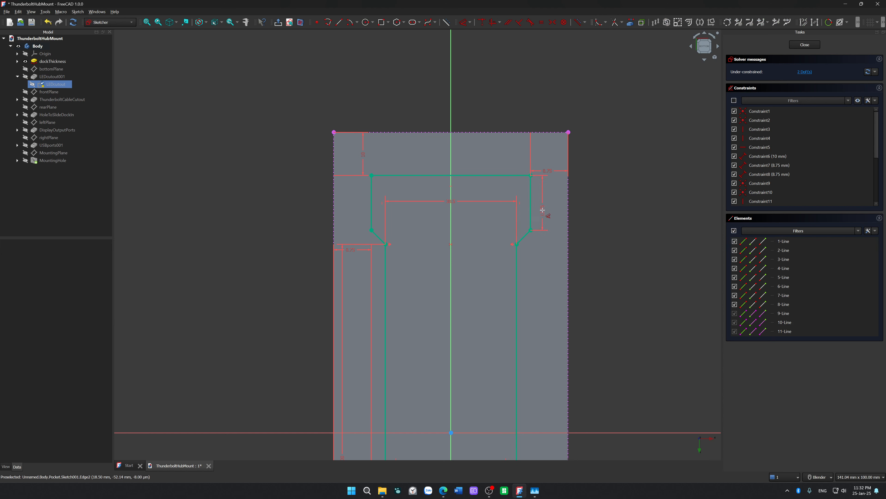
{"action": "left_click", "coordinate": [543, 209]}
{"action": "left_click", "coordinate": [578, 252]}
{"action": "left_click", "coordinate": [368, 209]}
{"action": "key", "text": "d"}
{"action": "left_click", "coordinate": [358, 207]}
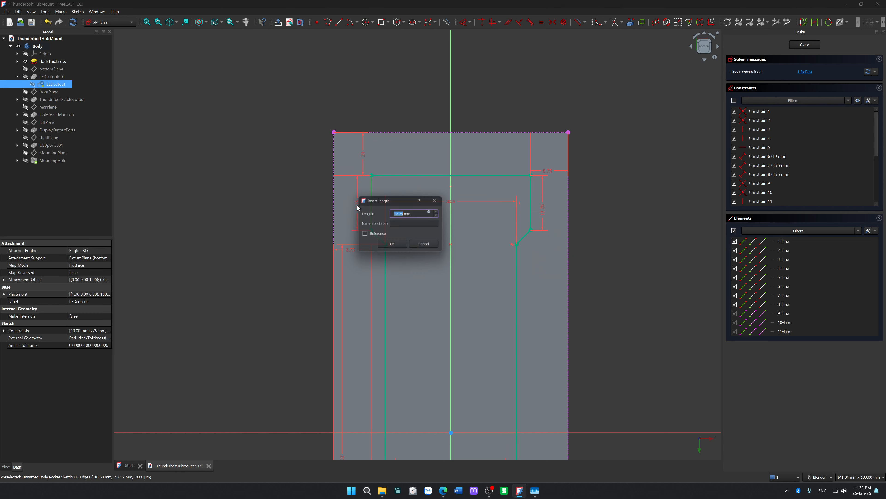
{"action": "left_click", "coordinate": [397, 246]}
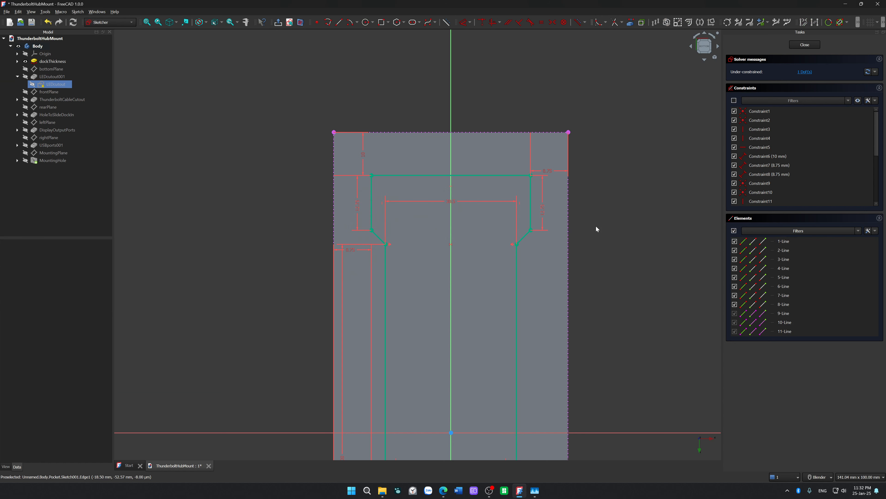
Try to move the right side of the cutout outline, and undo the moves and the two edge length dimensions.
{"action": "scroll", "coordinate": [597, 226], "scroll_direction": "down", "scroll_amount": 3}
{"action": "mouse_move", "coordinate": [553, 265]}
{"action": "left_mouse_down"}
{"action": "mouse_move", "coordinate": [541, 304]}
{"action": "mouse_move", "coordinate": [554, 261]}
{"action": "mouse_move", "coordinate": [558, 275]}
{"action": "mouse_move", "coordinate": [572, 268]}
{"action": "left_mouse_up"}
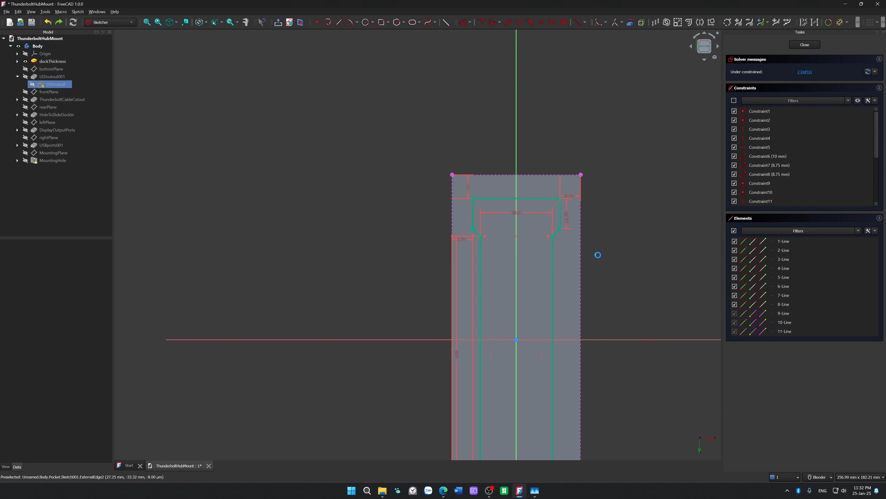
{"action": "key", "text": "ctrl+z"}
{"action": "left_click_drag", "start_coordinate": [561, 215], "coordinate": [579, 240]}
{"action": "key", "text": "ctrl+z"}
Make the two diagonals' outer endpoints symmetric about the vertical axis, and remove the left edge's 8.75 mm offset dimension.
{"action": "scroll", "coordinate": [622, 223], "scroll_direction": "up", "scroll_amount": 4}
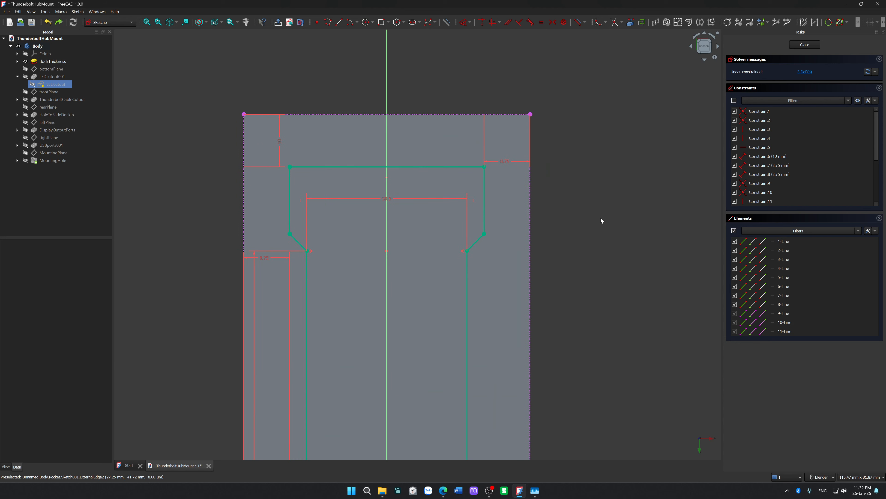
{"action": "left_click", "coordinate": [484, 232]}
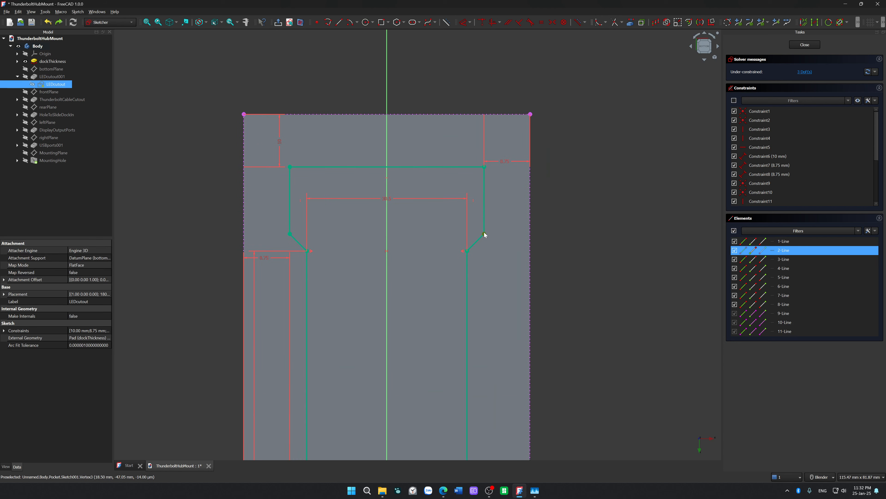
{"action": "left_click", "coordinate": [290, 237]}
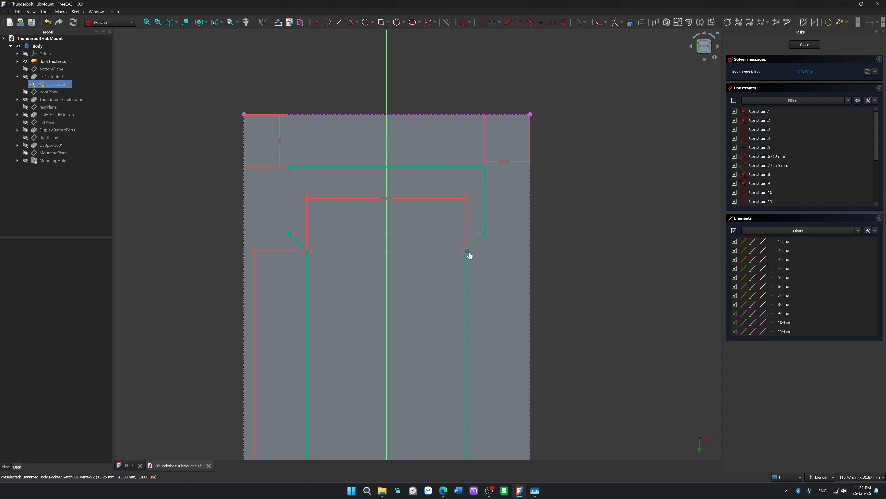
{"action": "left_click_drag", "start_coordinate": [468, 251], "coordinate": [505, 260]}
Draw a horizontal line between the inner ends of the two diagonals and turn it into construction geometry.
{"action": "left_click", "coordinate": [338, 22]}
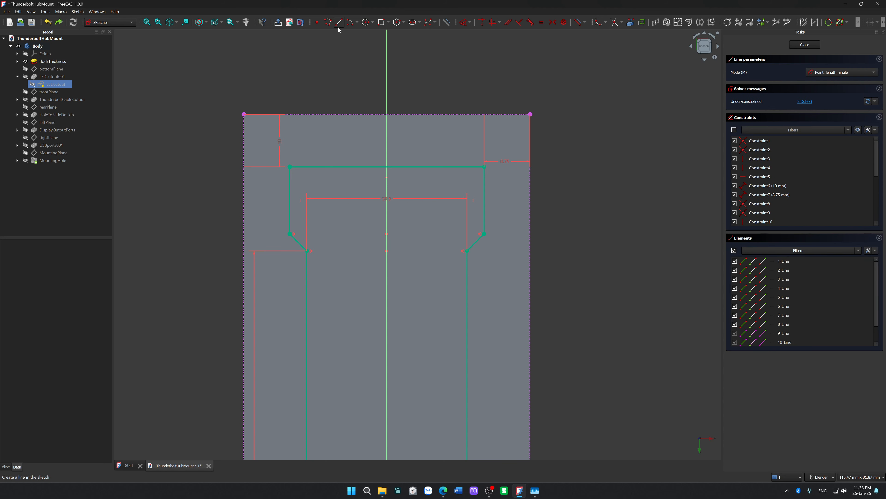
{"action": "left_click", "coordinate": [313, 251]}
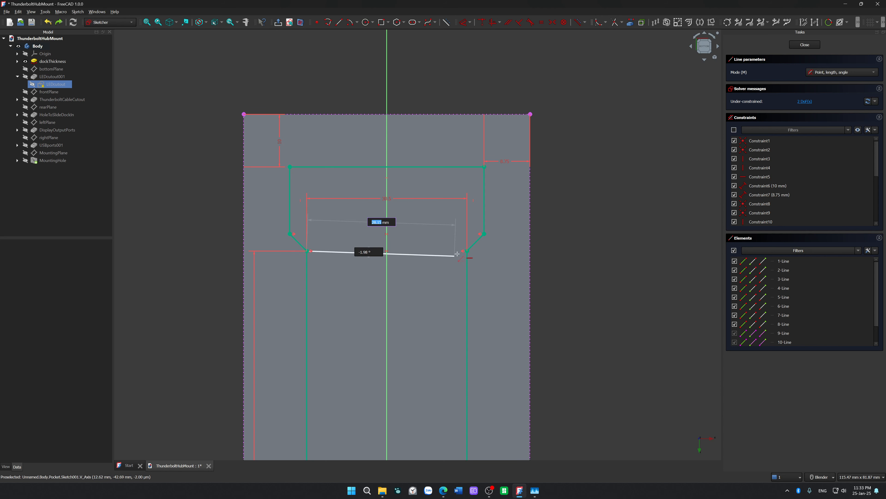
{"action": "left_click", "coordinate": [466, 250]}
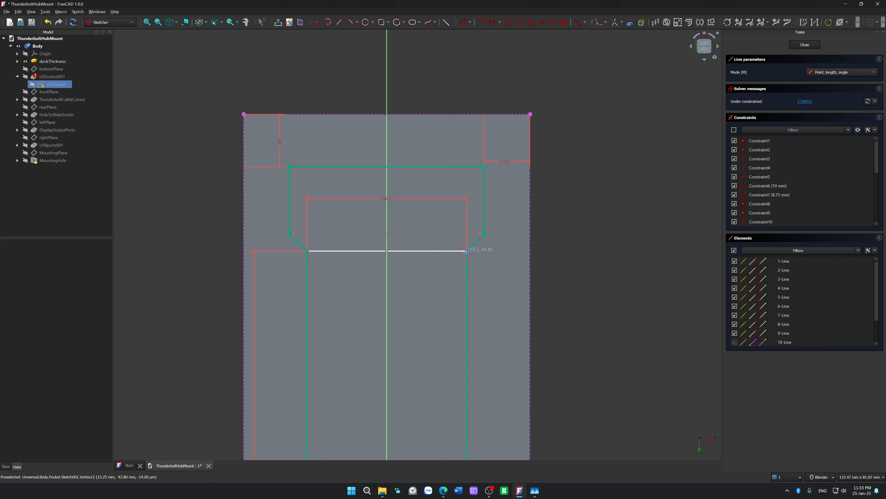
{"action": "right_click", "coordinate": [580, 251]}
{"action": "left_click", "coordinate": [447, 251]}
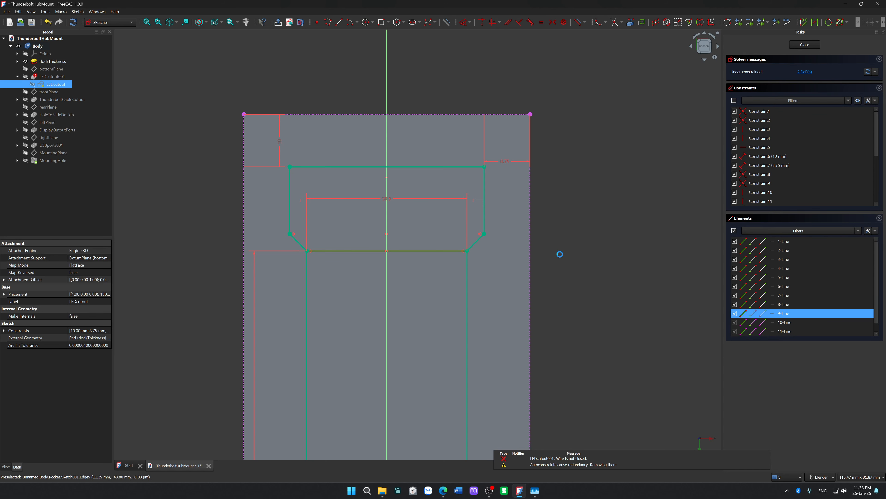
{"action": "key", "text": "g"}
{"action": "key", "text": "n"}
Dimension the angle between the horizontal construction line and the right diagonal, keeping the offered value.
{"action": "left_click", "coordinate": [443, 252]}
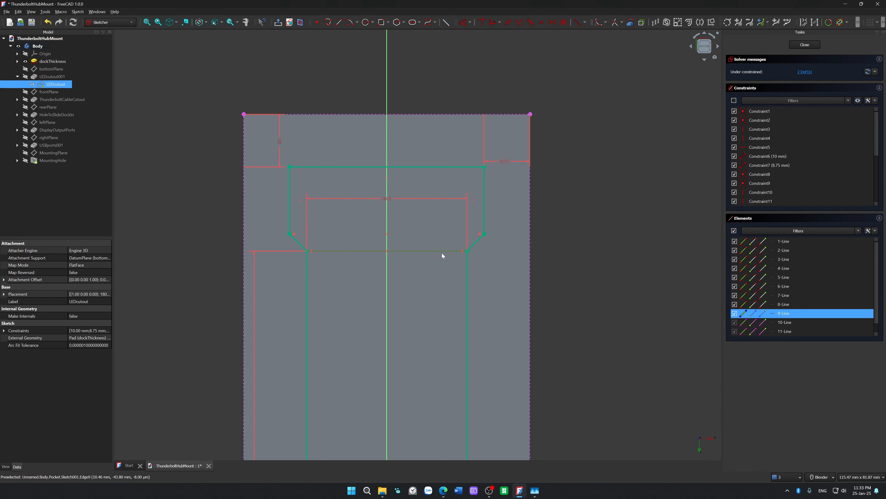
{"action": "left_click", "coordinate": [477, 242]}
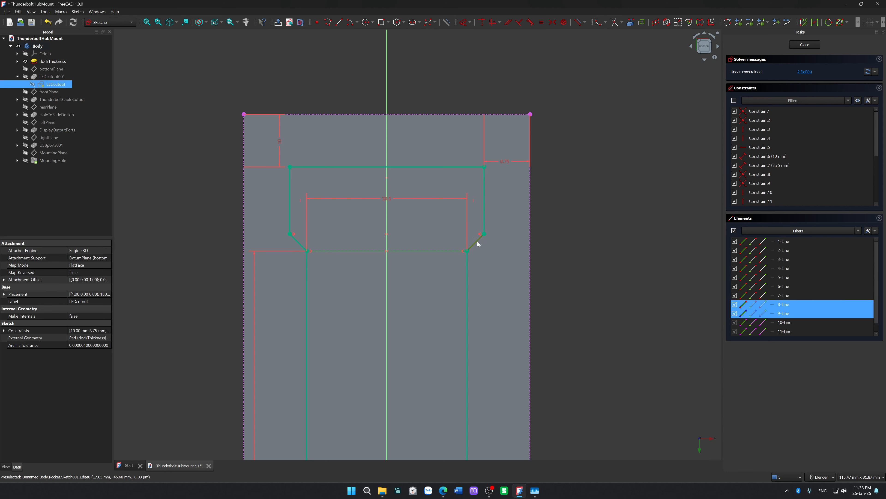
{"action": "key", "text": "k"}
{"action": "key", "text": "a"}
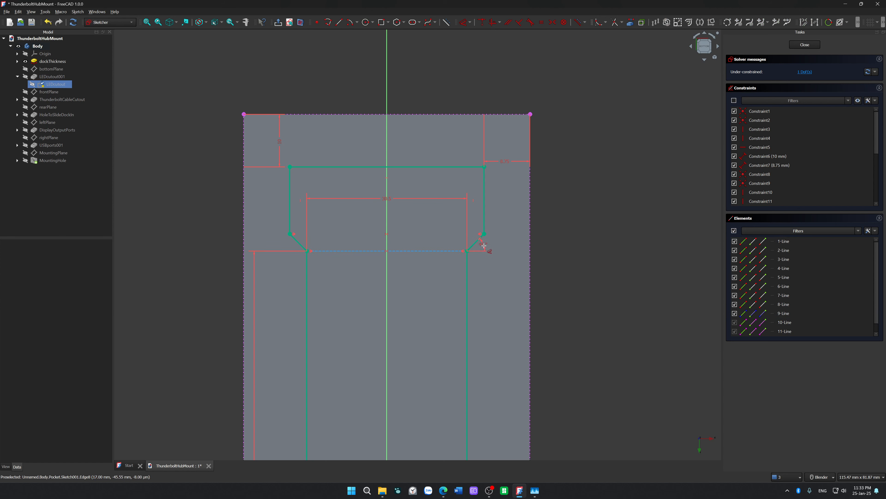
{"action": "left_click", "coordinate": [484, 246]}
{"action": "left_click", "coordinate": [525, 286]}
Dimension the length of the cutout's right outer vertical edge, keeping the offered value, and close the sketch.
{"action": "mouse_move", "coordinate": [485, 214]}
{"action": "left_mouse_down"}
{"action": "mouse_move", "coordinate": [487, 239]}
{"action": "mouse_move", "coordinate": [488, 207]}
{"action": "mouse_move", "coordinate": [487, 217]}
{"action": "left_mouse_up"}
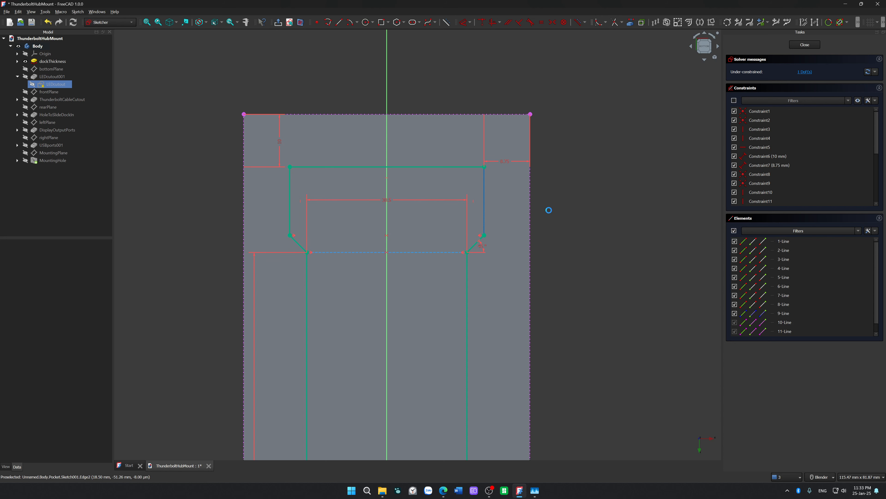
{"action": "left_click", "coordinate": [484, 192]}
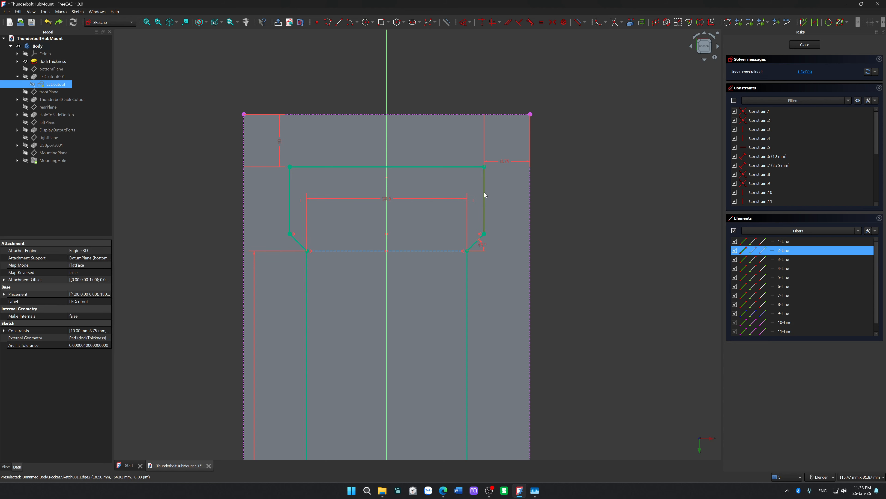
{"action": "key", "text": "d"}
{"action": "left_click", "coordinate": [493, 202]}
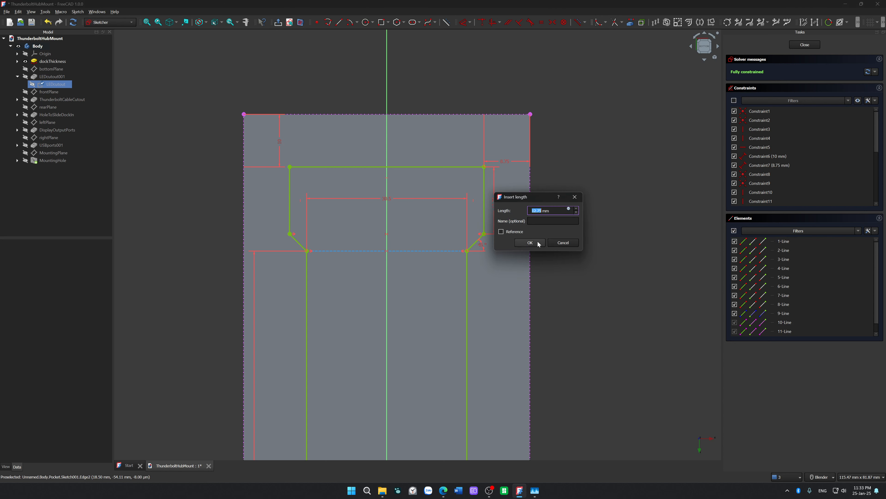
{"action": "left_click", "coordinate": [540, 243]}
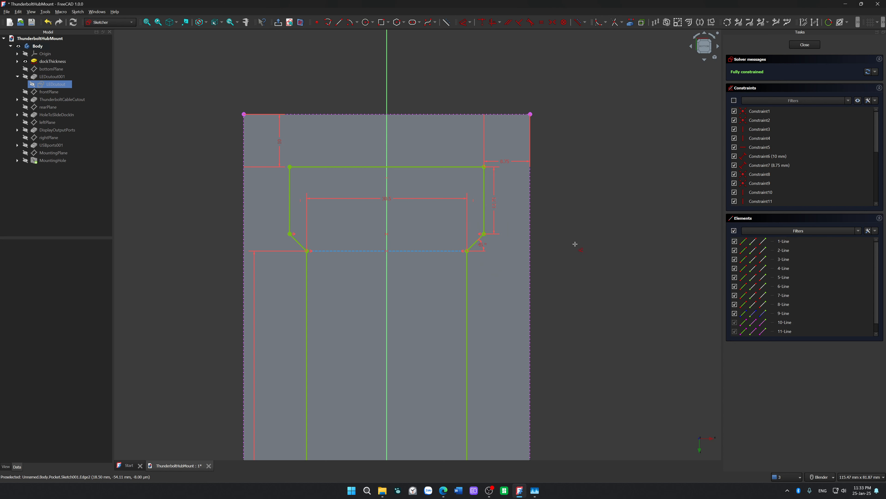
{"action": "scroll", "coordinate": [575, 254], "scroll_direction": "down", "scroll_amount": 2}
{"action": "middle_click_drag", "start_coordinate": [575, 254], "coordinate": [523, 145], "text": "shift"}
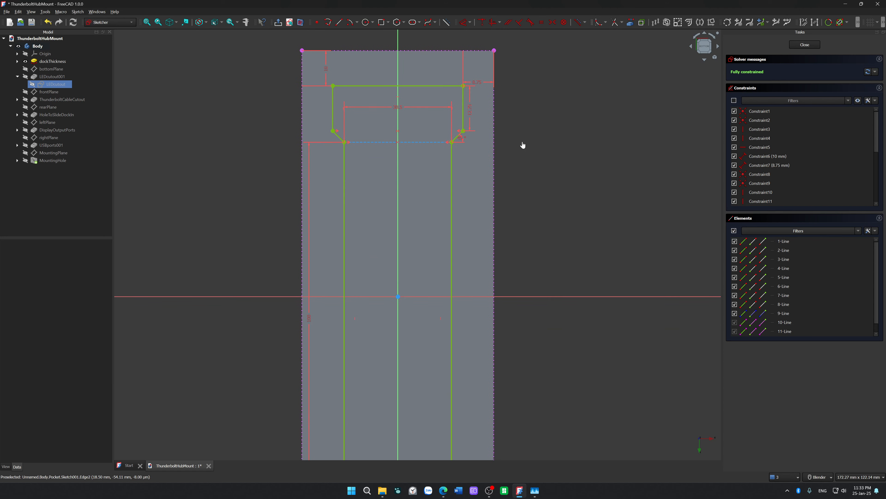
{"action": "left_click", "coordinate": [805, 45]}
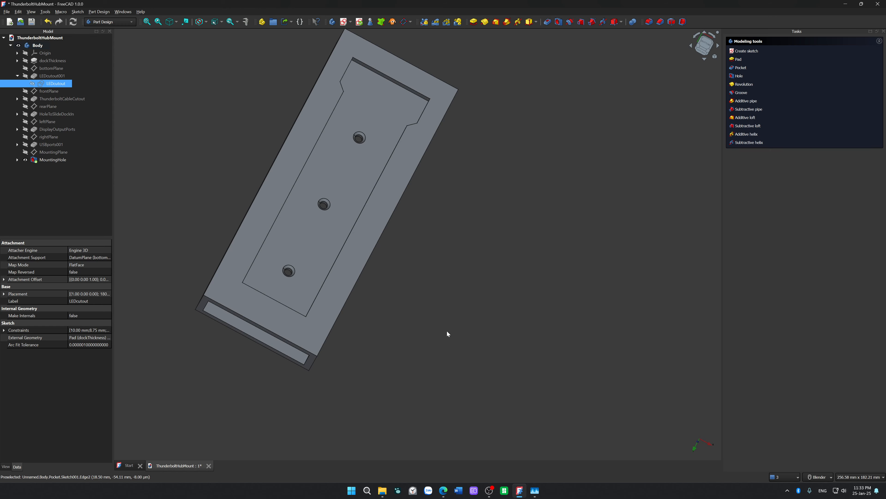
Examine the reworked LED cutout and the surrounding mount body from several sides.
{"action": "middle_click_drag", "start_coordinate": [447, 335], "coordinate": [304, 219]}
{"action": "scroll", "coordinate": [486, 231], "scroll_direction": "down", "scroll_amount": 2}
{"action": "middle_click_drag", "start_coordinate": [487, 231], "coordinate": [457, 231]}
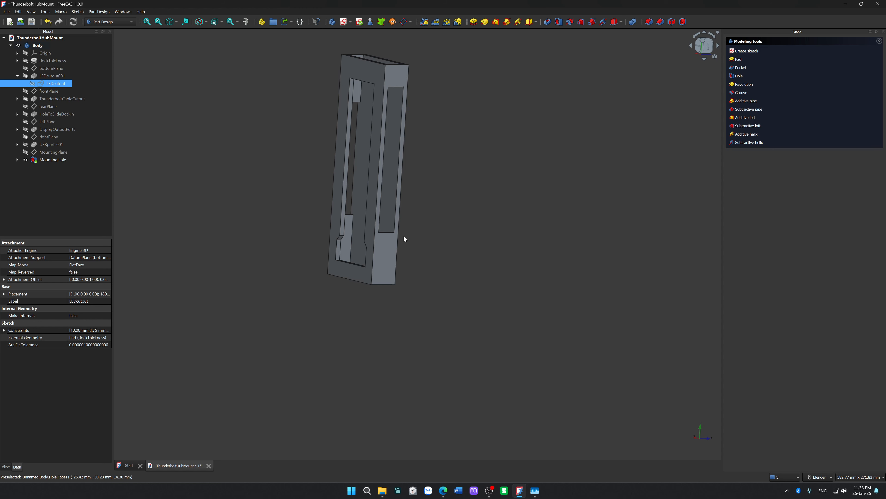
{"action": "mouse_move", "coordinate": [403, 236]}
{"action": "middle_mouse_down"}
{"action": "mouse_move", "coordinate": [233, 247]}
{"action": "mouse_move", "coordinate": [492, 246]}
{"action": "mouse_move", "coordinate": [414, 244]}
{"action": "middle_mouse_up"}
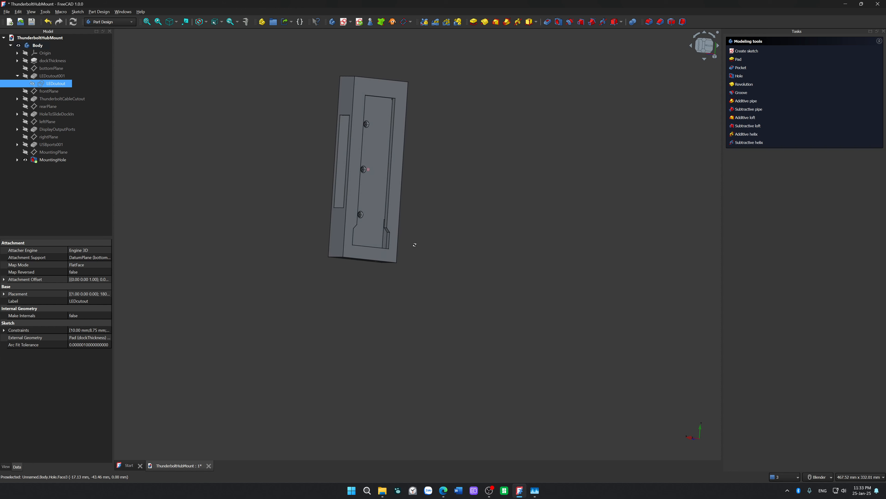
{"action": "scroll", "coordinate": [400, 222], "scroll_direction": "up", "scroll_amount": 2}
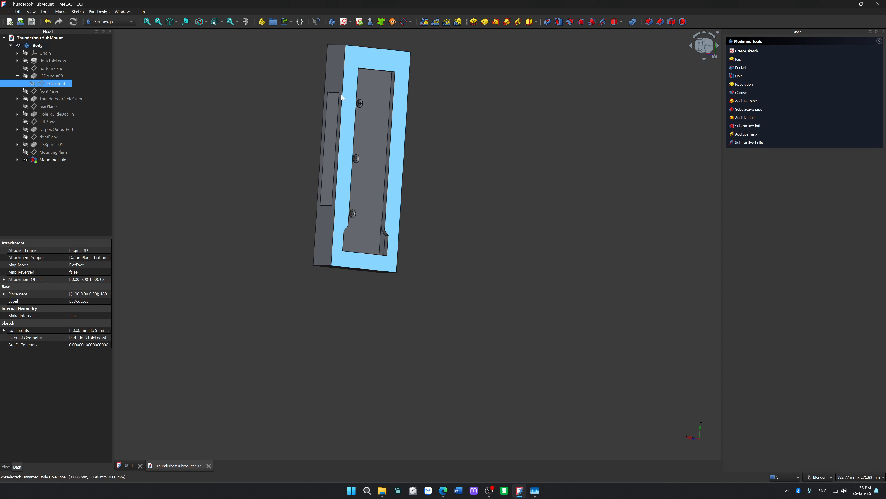
{"action": "middle_click_drag", "start_coordinate": [341, 95], "coordinate": [396, 214]}
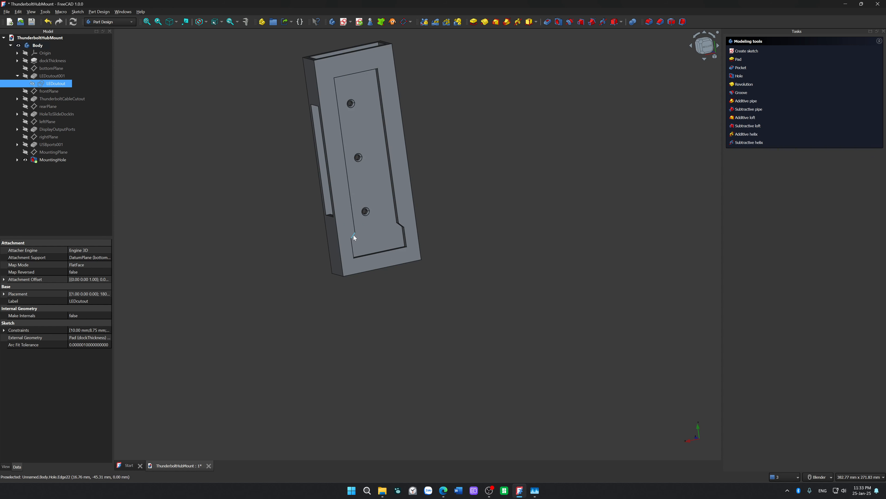
{"action": "middle_click_drag", "start_coordinate": [548, 186], "coordinate": [541, 227]}
{"action": "middle_click_drag", "start_coordinate": [479, 248], "coordinate": [548, 188]}
{"action": "middle_click_drag", "start_coordinate": [194, 259], "coordinate": [220, 178]}
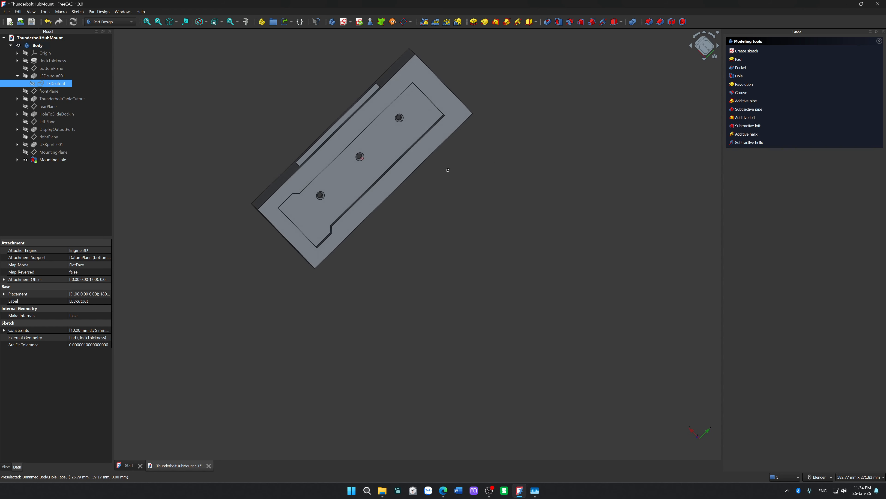
{"action": "middle_click_drag", "start_coordinate": [445, 169], "coordinate": [352, 159]}
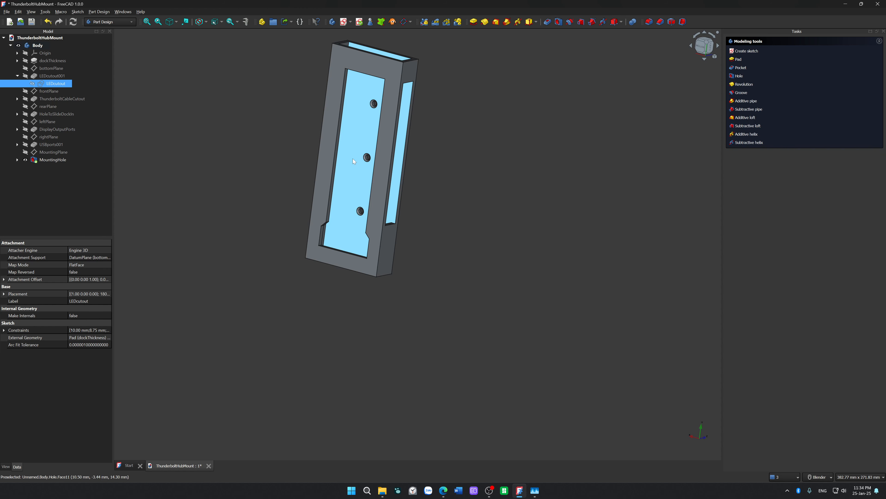
{"action": "left_click", "coordinate": [217, 186]}
{"action": "left_click", "coordinate": [61, 160]}
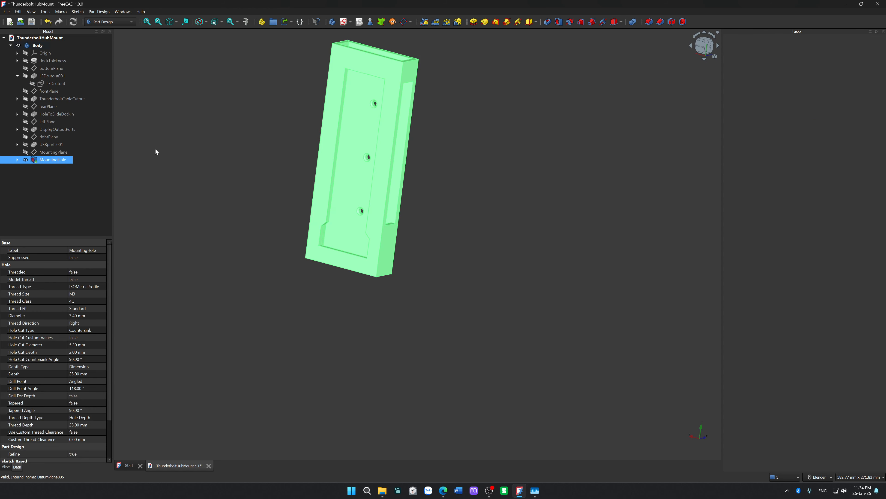
{"action": "left_click", "coordinate": [155, 148]}
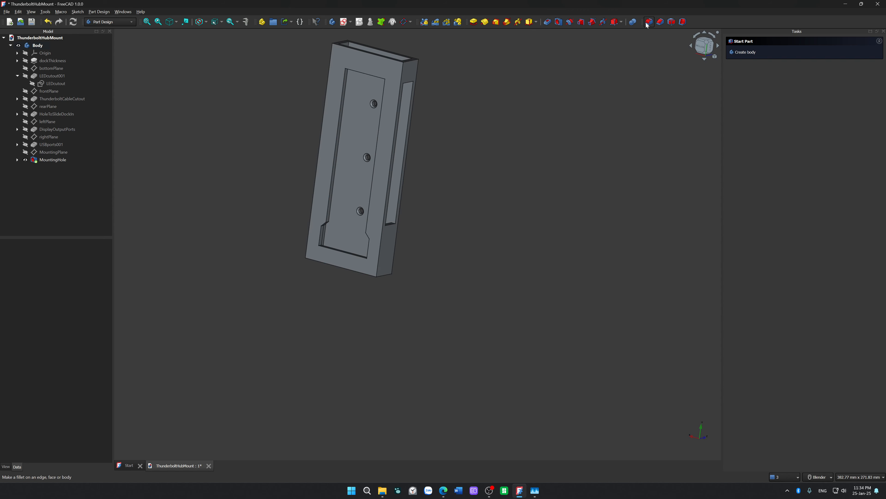
Fillet the long outer edge between the mount's LED cutout face and its side wall with a 1.49 mm radius.
{"action": "middle_click_drag", "start_coordinate": [500, 172], "coordinate": [370, 365]}
{"action": "left_click", "coordinate": [344, 239]}
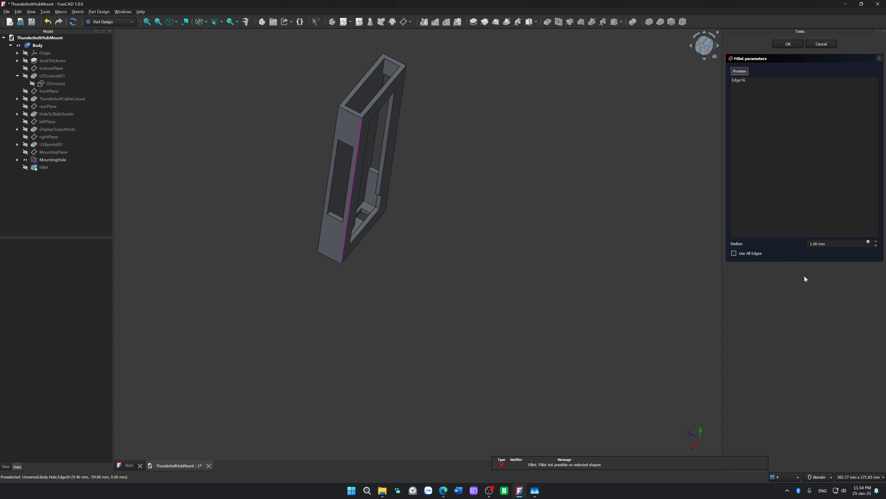
{"action": "left_click", "coordinate": [814, 244]}
{"action": "key", "text": "Return"}
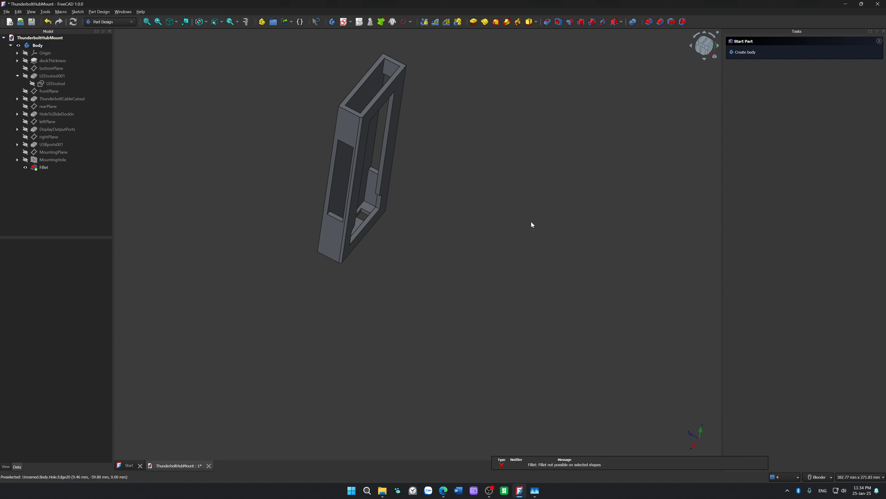
Reopen the fillet and add the two long edges of the side wall's port opening to its edge selection.
{"action": "double_click", "coordinate": [45, 169]}
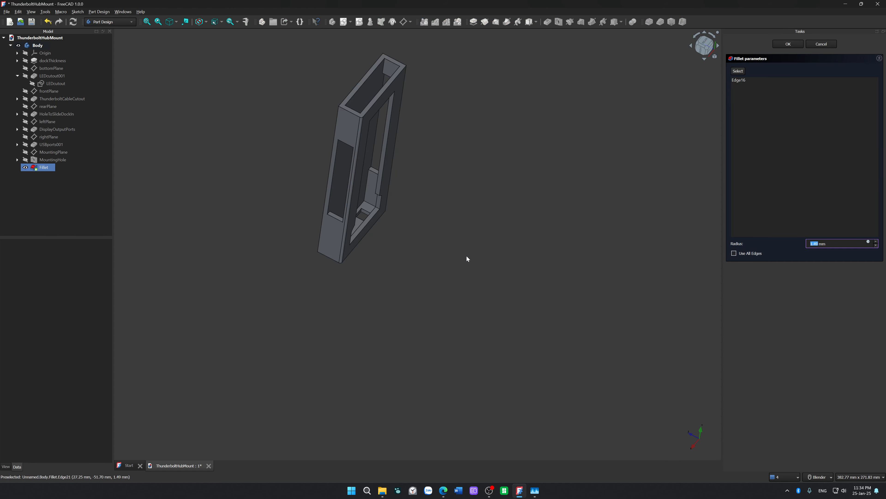
{"action": "scroll", "coordinate": [341, 240], "scroll_direction": "up", "scroll_amount": 4}
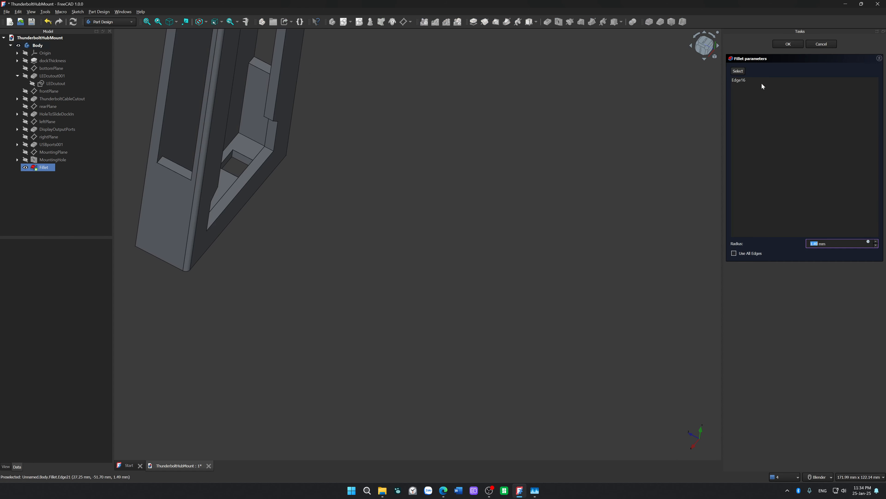
{"action": "left_click", "coordinate": [738, 71]}
{"action": "middle_click_drag", "start_coordinate": [311, 303], "coordinate": [227, 204]}
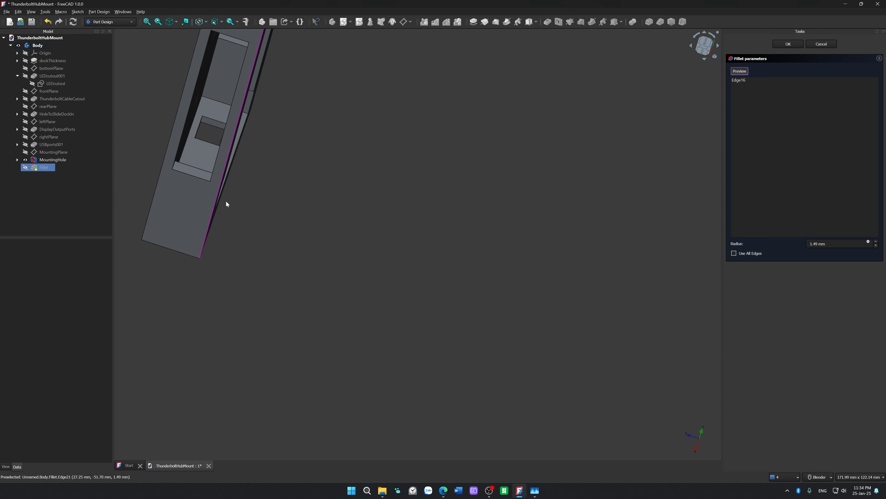
{"action": "left_click", "coordinate": [215, 169]}
{"action": "middle_click_drag", "start_coordinate": [215, 171], "coordinate": [206, 203]}
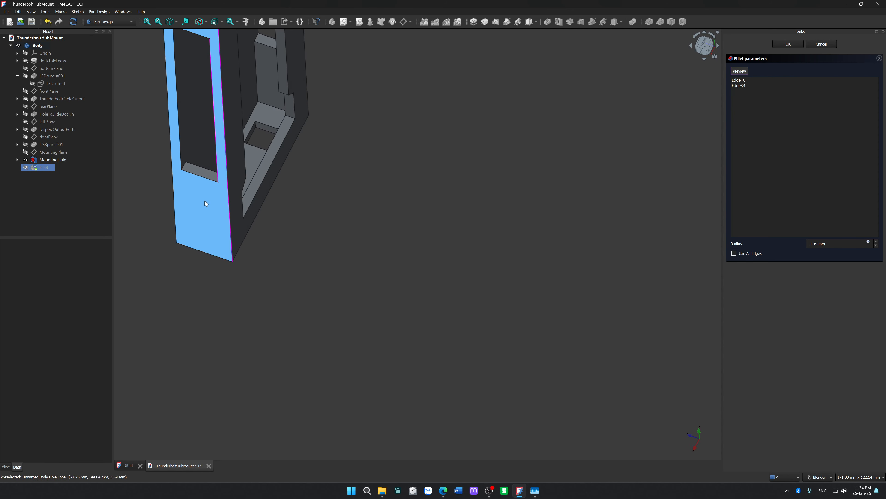
{"action": "left_click", "coordinate": [181, 154]}
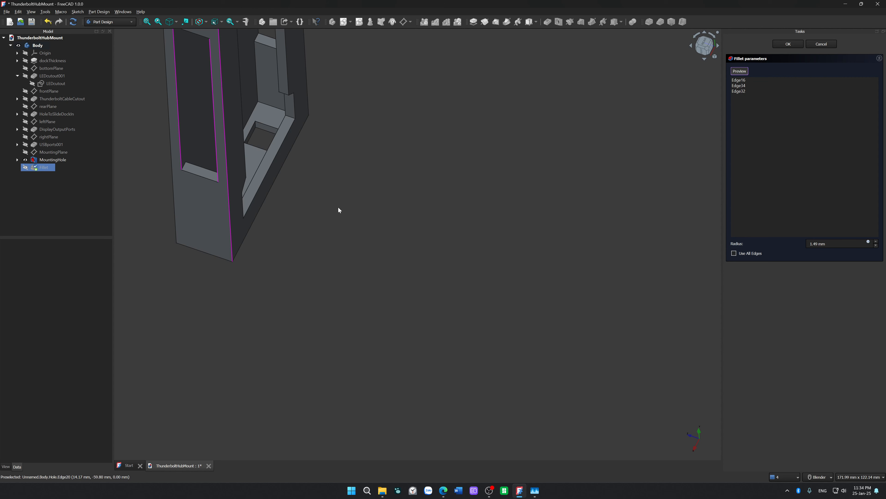
Try adding the LED cutout's two long edges on the far side to the fillet, and remove them again.
{"action": "middle_click_drag", "start_coordinate": [329, 178], "coordinate": [335, 364]}
{"action": "scroll", "coordinate": [296, 195], "scroll_direction": "up", "scroll_amount": 4}
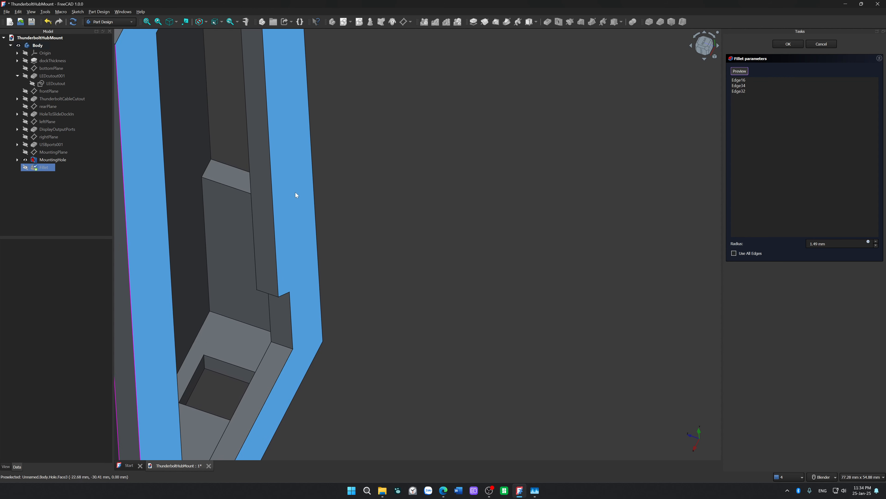
{"action": "left_click", "coordinate": [268, 195]}
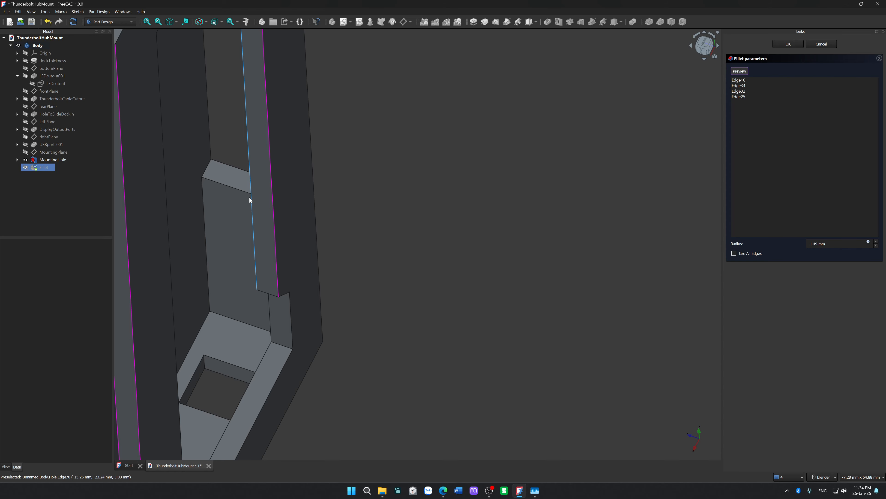
{"action": "left_click", "coordinate": [250, 200]}
{"action": "middle_click_drag", "start_coordinate": [342, 362], "coordinate": [378, 332]}
{"action": "scroll", "coordinate": [243, 408], "scroll_direction": "down", "scroll_amount": 3}
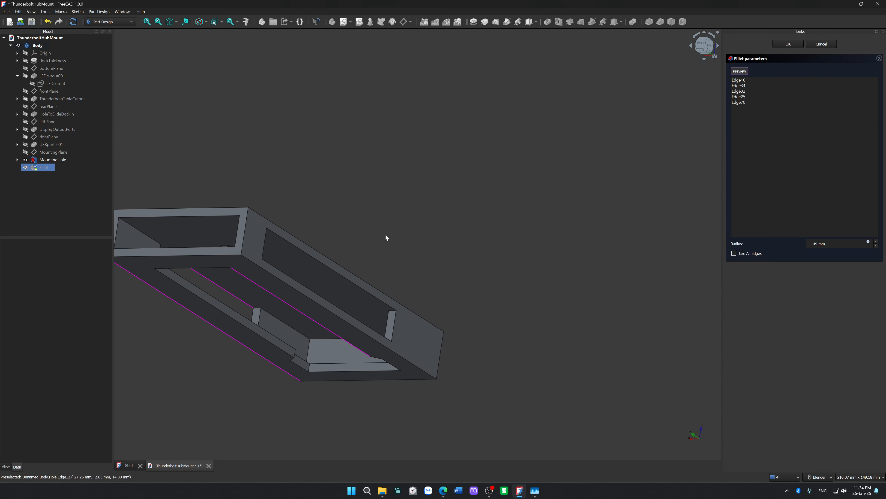
{"action": "middle_click_drag", "start_coordinate": [386, 237], "coordinate": [374, 344]}
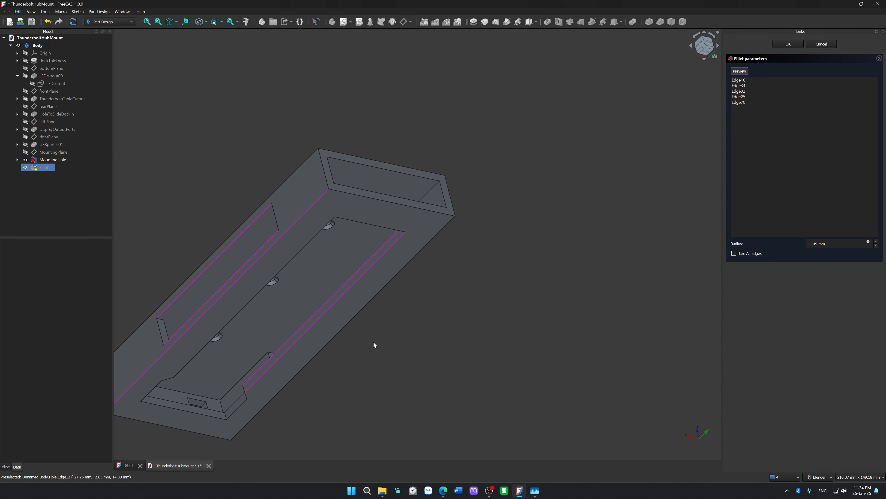
{"action": "left_click", "coordinate": [326, 314]}
{"action": "left_click", "coordinate": [321, 309]}
{"action": "middle_click_drag", "start_coordinate": [392, 333], "coordinate": [396, 279]}
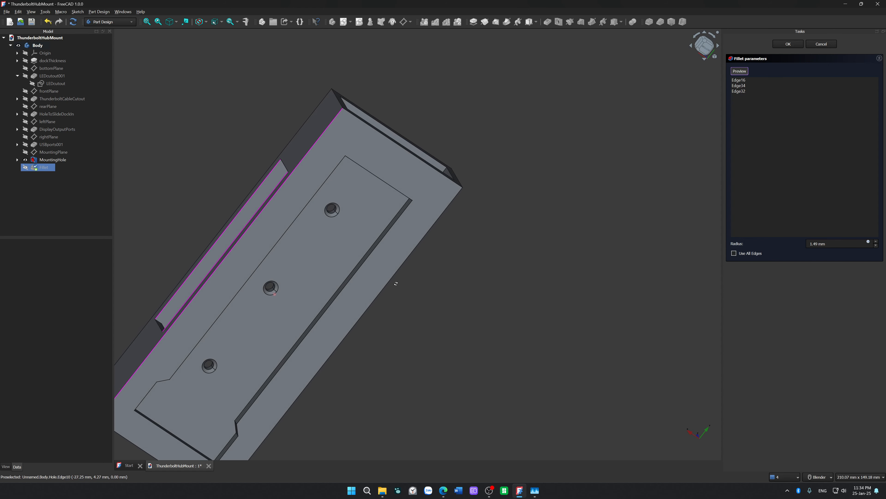
Add the opposite long outer edge of the LED cutout face to the fillet's edge selection.
{"action": "scroll", "coordinate": [396, 279], "scroll_direction": "down", "scroll_amount": 3}
{"action": "middle_click_drag", "start_coordinate": [454, 285], "coordinate": [360, 357]}
{"action": "scroll", "coordinate": [364, 279], "scroll_direction": "up", "scroll_amount": 4}
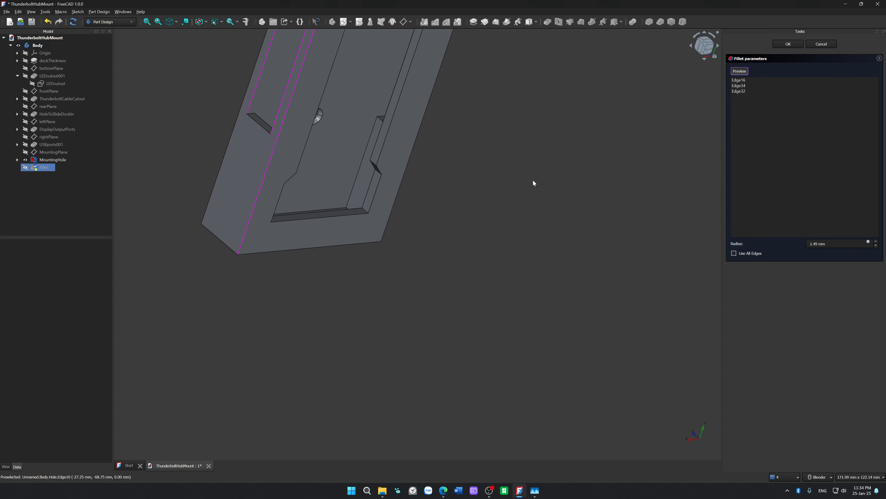
{"action": "middle_click_drag", "start_coordinate": [533, 183], "coordinate": [461, 349]}
{"action": "left_click", "coordinate": [445, 239]}
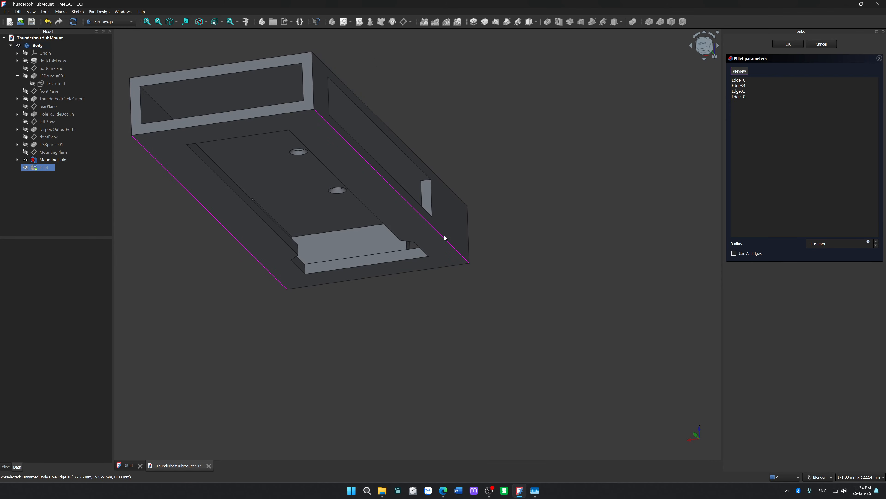
Add the two long edges of the opposite side wall's port opening to the 1.49 mm fillet and apply it.
{"action": "left_click", "coordinate": [421, 204]}
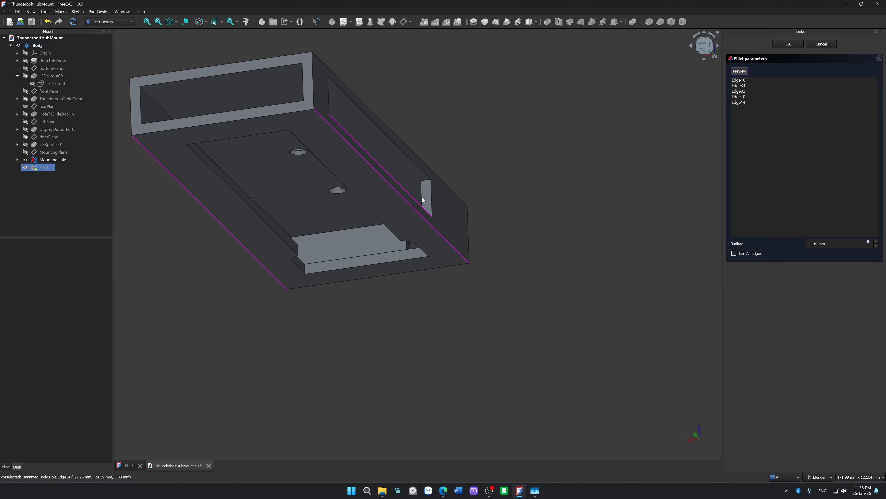
{"action": "left_click", "coordinate": [423, 175]}
{"action": "middle_click_drag", "start_coordinate": [463, 192], "coordinate": [482, 212]}
{"action": "middle_click_drag", "start_coordinate": [420, 287], "coordinate": [718, 134]}
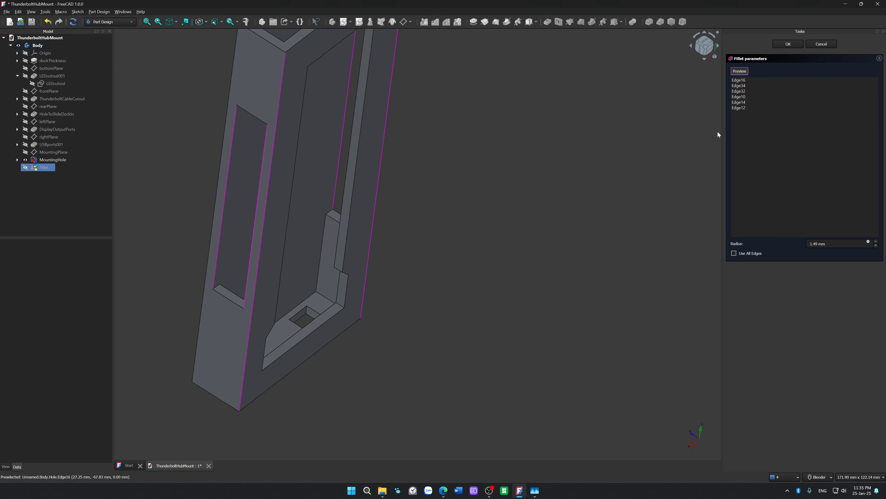
{"action": "left_click", "coordinate": [788, 45]}
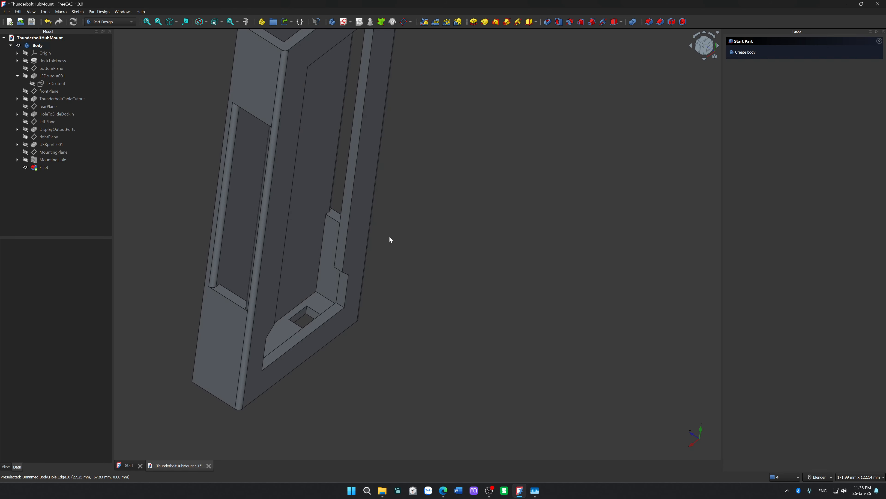
Examine the rounded outer and port opening edges from both sides, both ends and the mounting-hole face.
{"action": "middle_click_drag", "start_coordinate": [390, 239], "coordinate": [345, 274]}
{"action": "scroll", "coordinate": [347, 275], "scroll_direction": "up", "scroll_amount": 4}
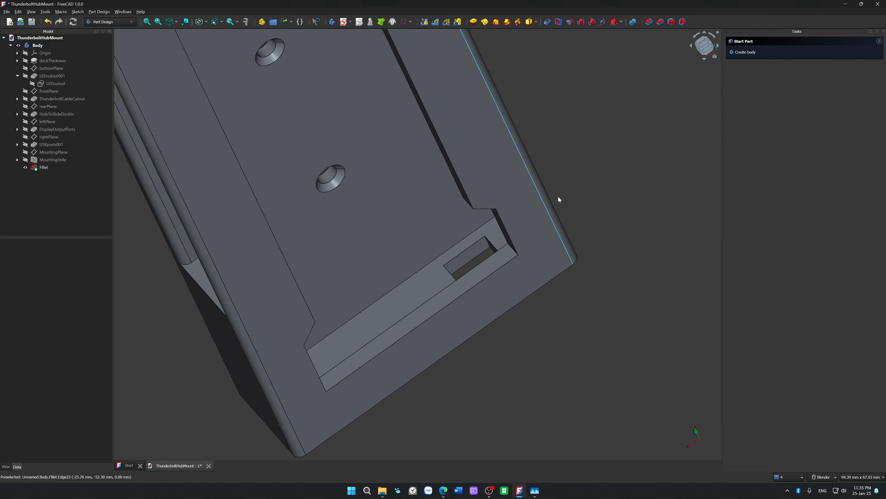
{"action": "middle_click_drag", "start_coordinate": [559, 199], "coordinate": [375, 212]}
{"action": "scroll", "coordinate": [511, 196], "scroll_direction": "down", "scroll_amount": 3}
{"action": "middle_click_drag", "start_coordinate": [523, 199], "coordinate": [539, 225]}
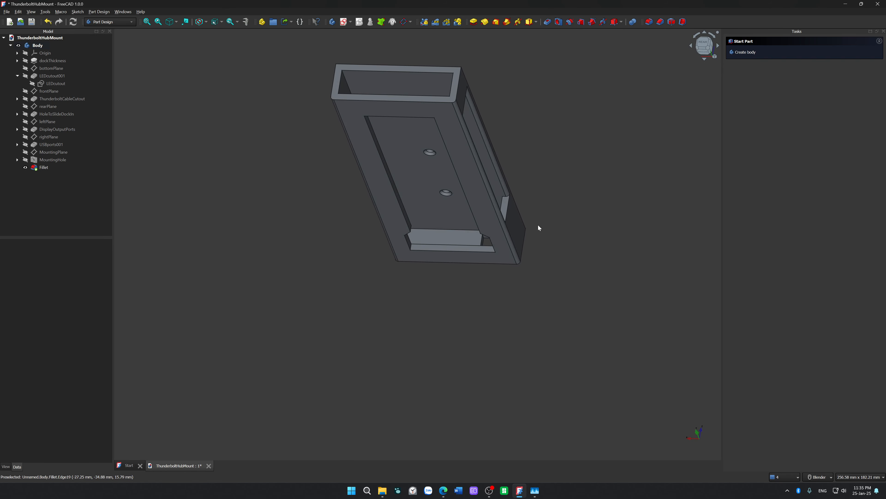
{"action": "middle_click_drag", "start_coordinate": [352, 249], "coordinate": [400, 218]}
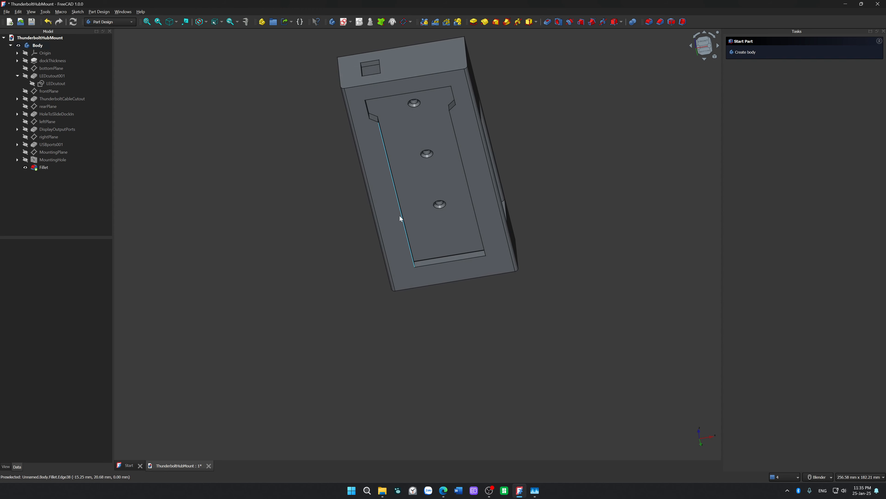
{"action": "key", "text": "5"}
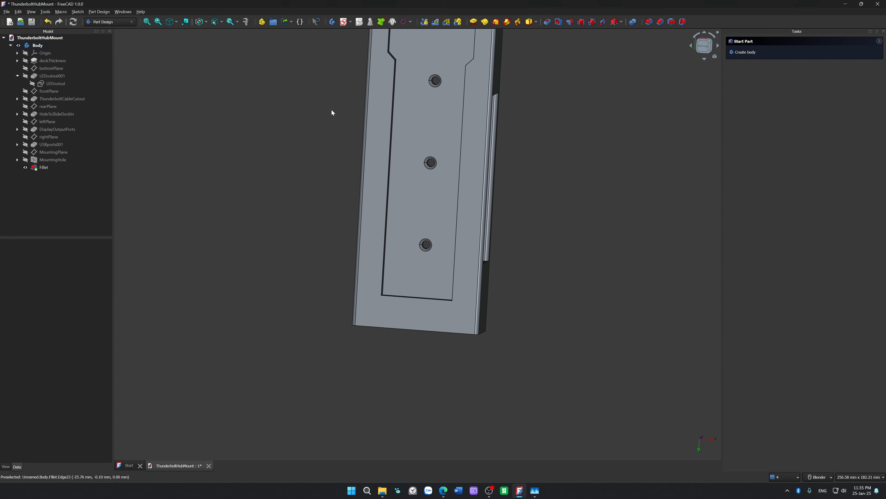
{"action": "middle_click_drag", "start_coordinate": [332, 109], "coordinate": [384, 178]}
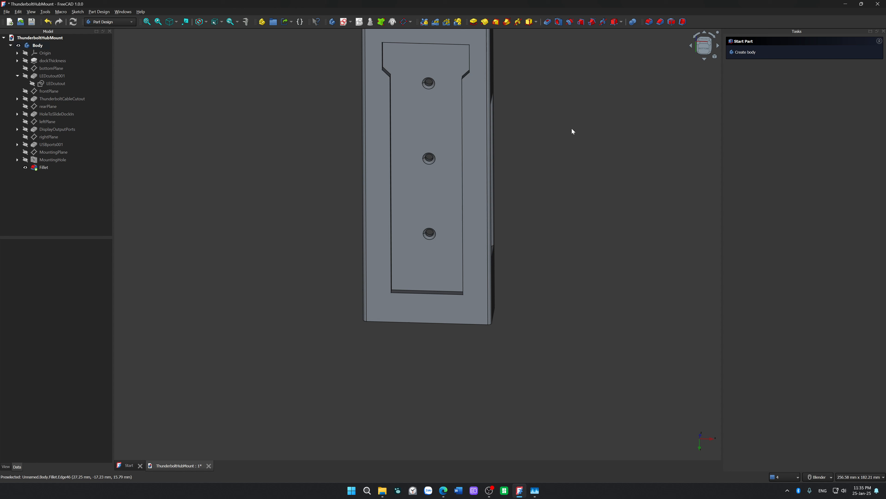
{"action": "middle_click_drag", "start_coordinate": [572, 131], "coordinate": [559, 261]}
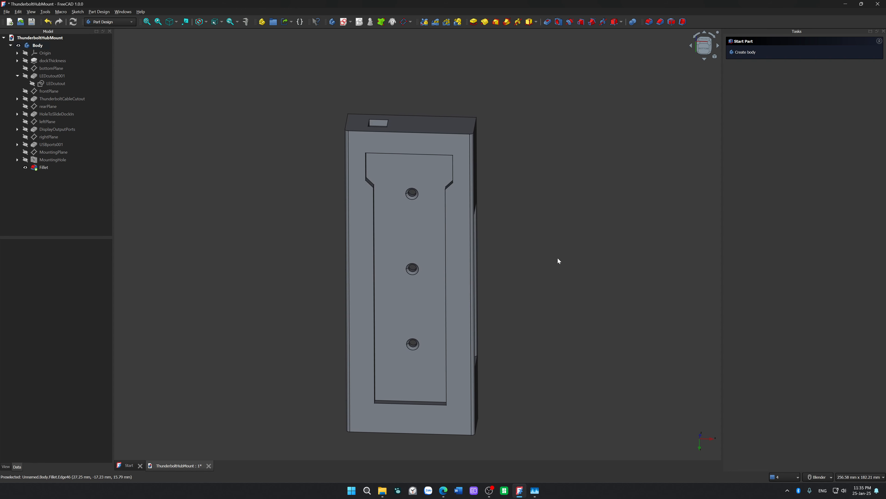
Save the ThunderboltHubMount document.
{"action": "key", "text": "ctrl+s"}
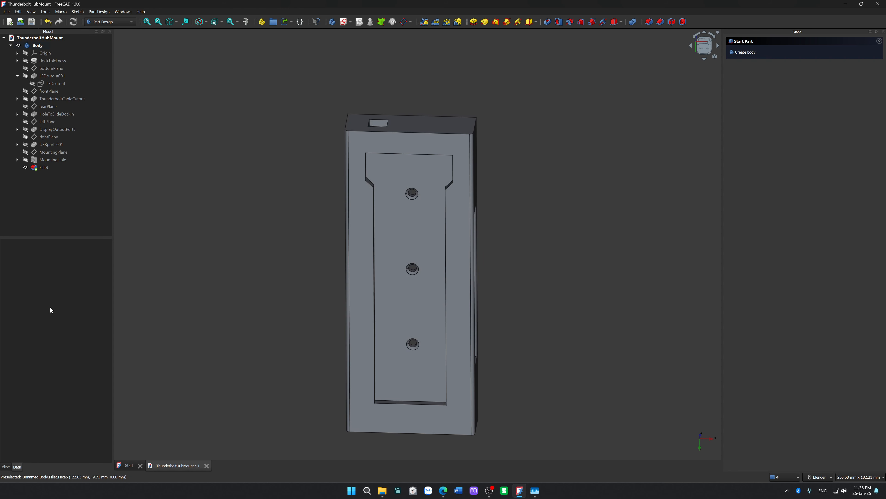